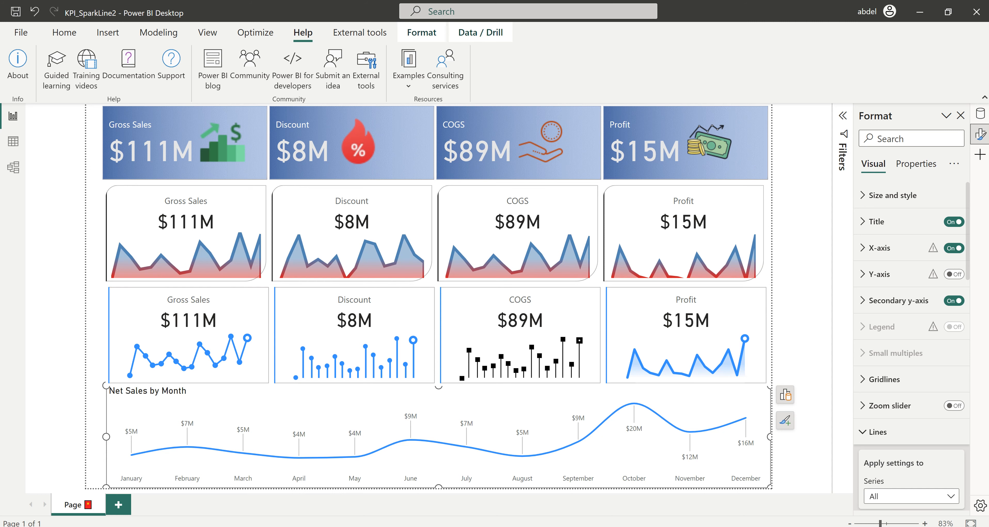
Step: Switch to the blank Power BI report, view the ways to use the sample dataset, and close that dialog
left_click(688, 491)
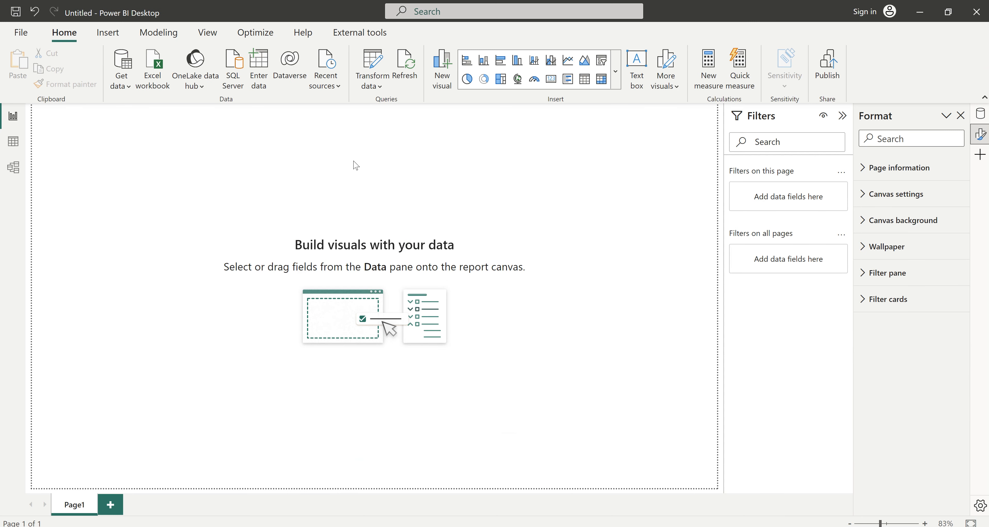
left_click(303, 33)
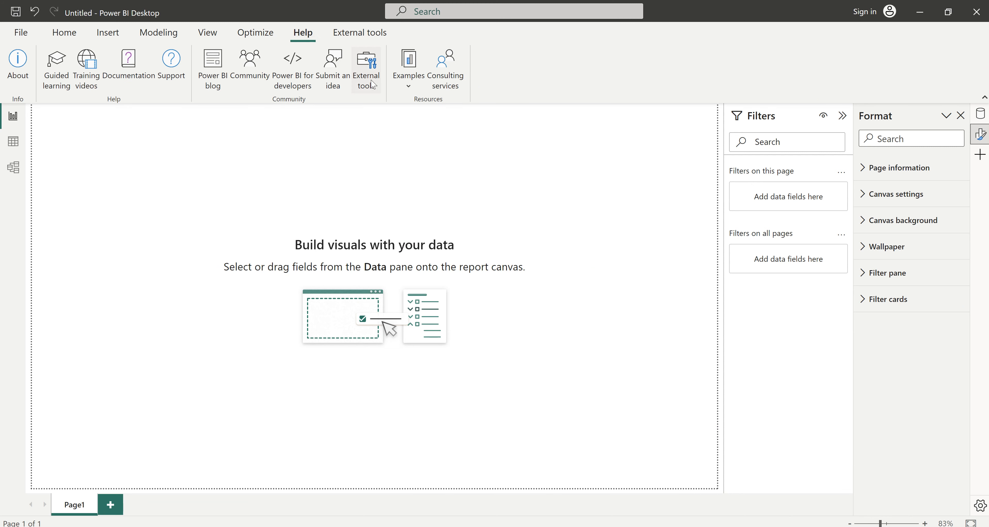
left_click(410, 85)
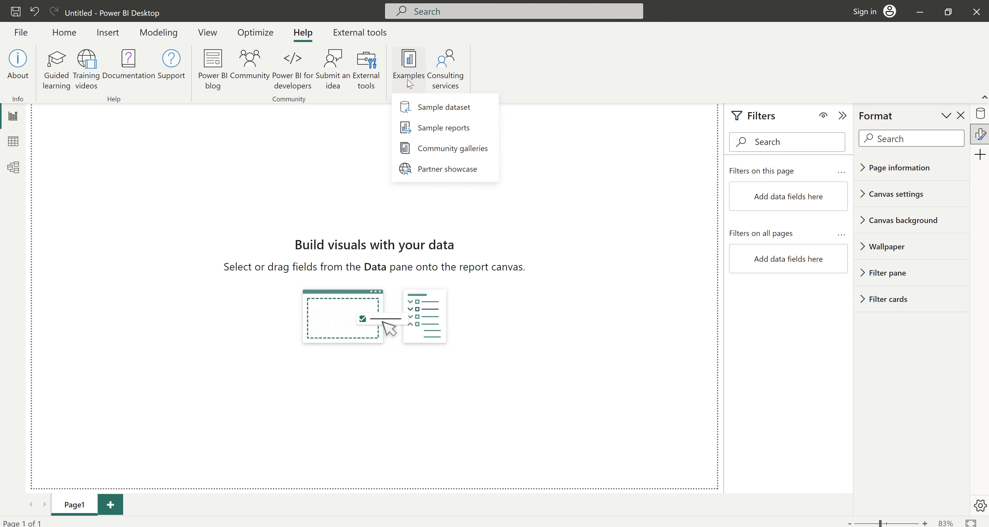
left_click(452, 109)
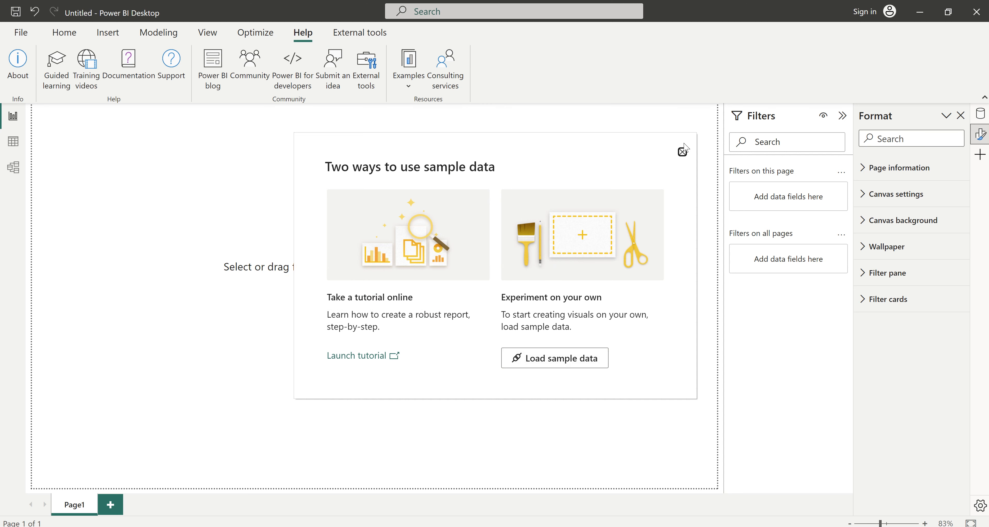
left_click(683, 154)
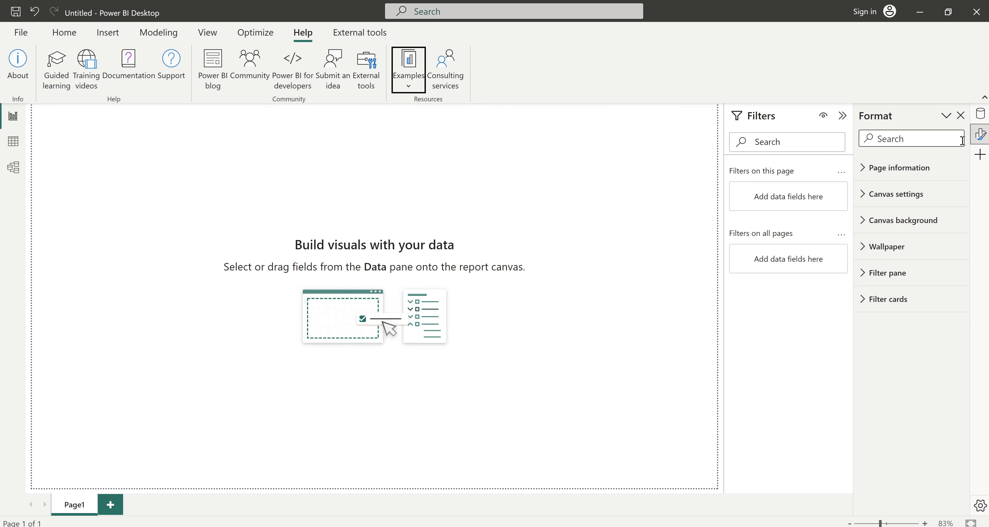
Step: Browse the fields of the financials table and the measures in the All Measures table
left_click(981, 115)
left_click(861, 164)
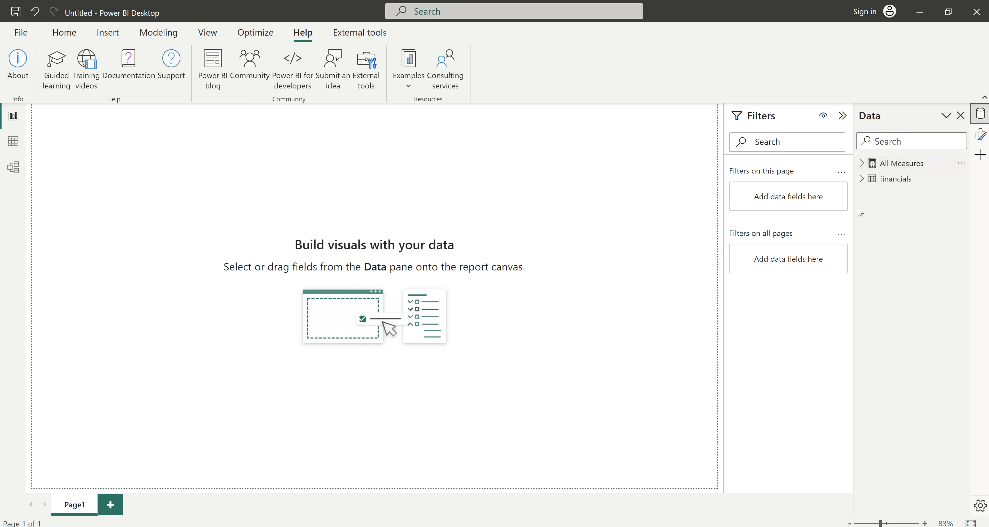
left_click(861, 179)
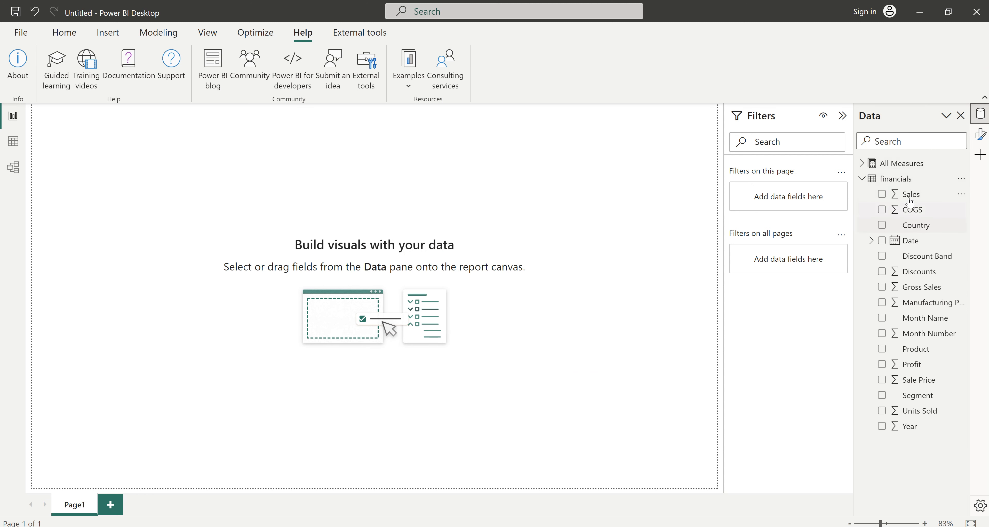
left_click(862, 181)
left_click(863, 164)
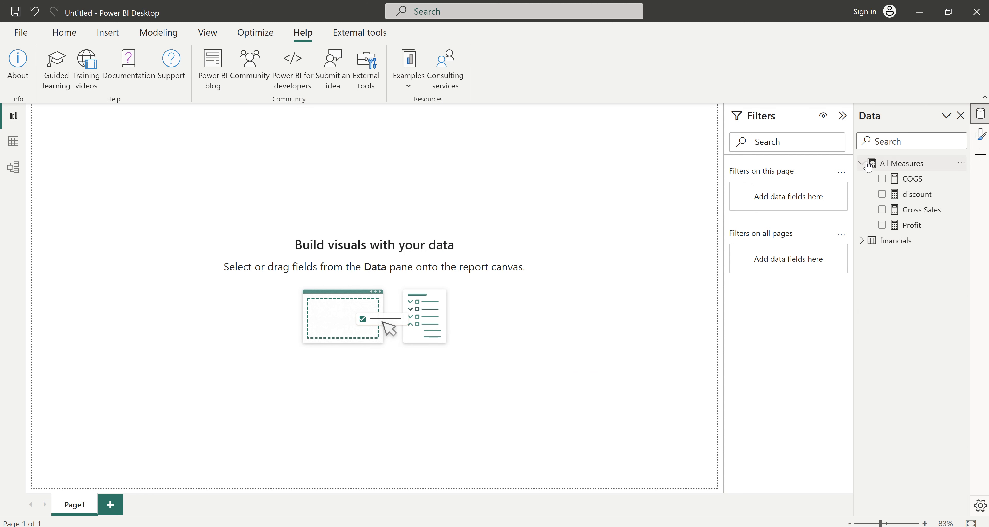
Step: Review the formulas of the COGS, discount, Gross Sales and Profit measures
left_click(912, 180)
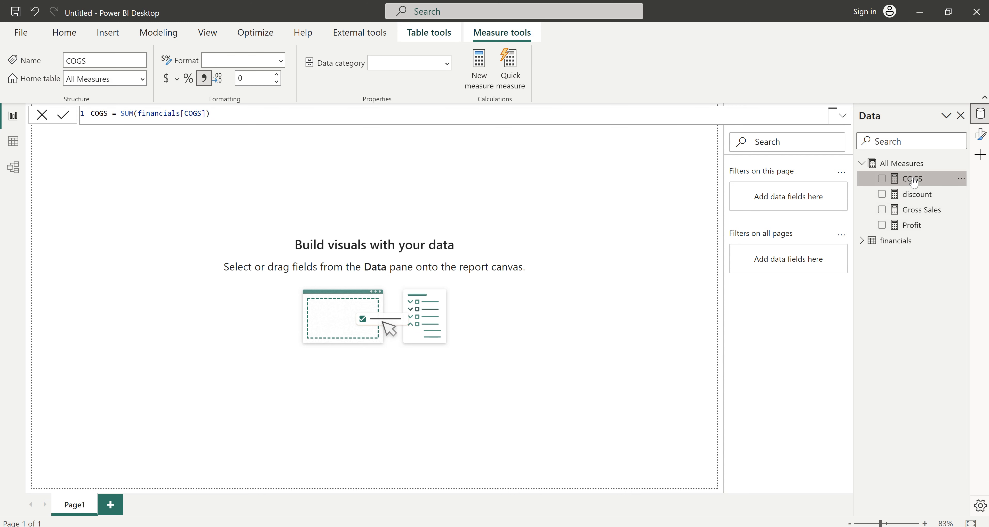
left_click(920, 196)
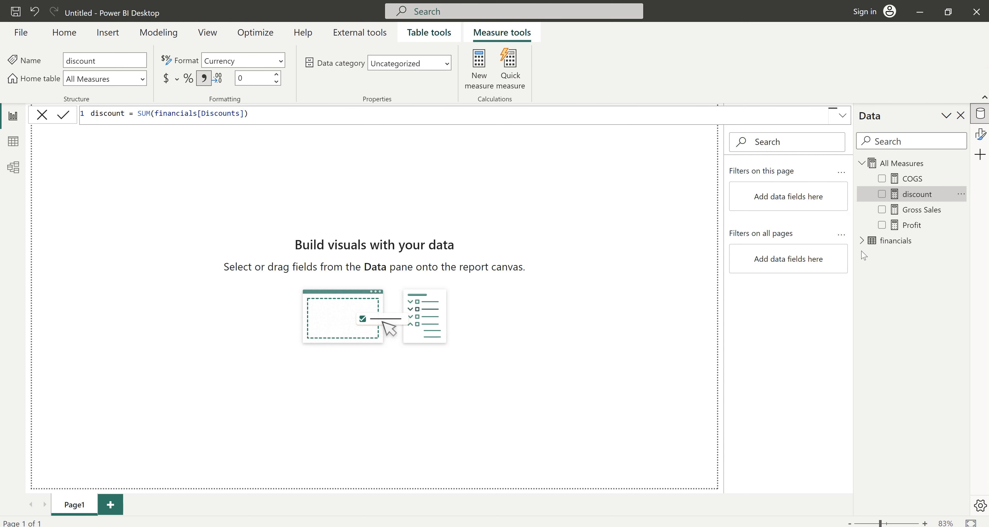
left_click(920, 214)
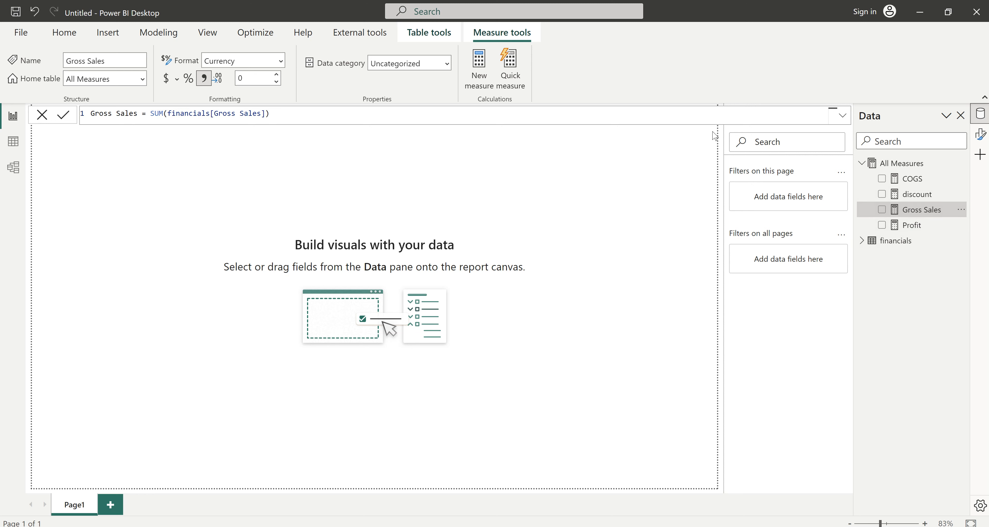
left_click(915, 230)
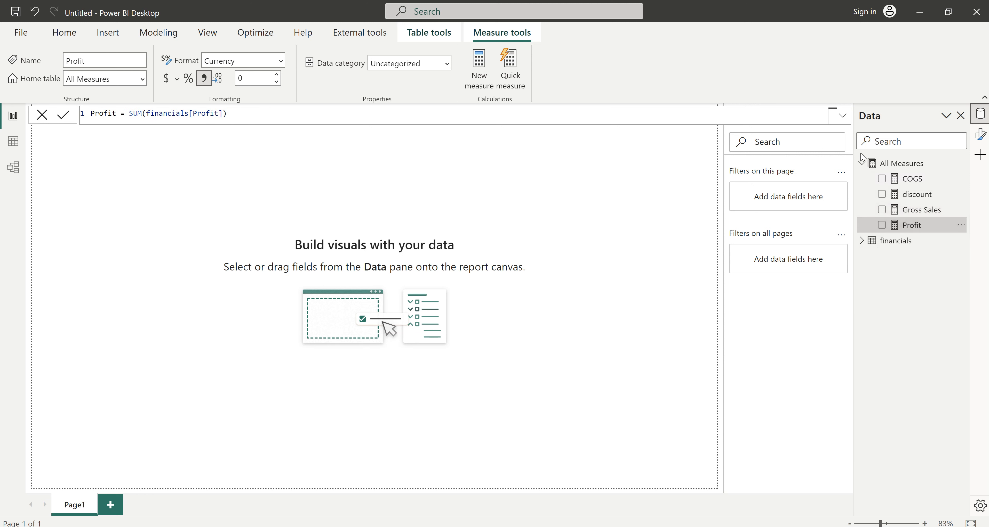
Step: Insert a new card visual and size it as a short band across the full width of the page
left_click(392, 171)
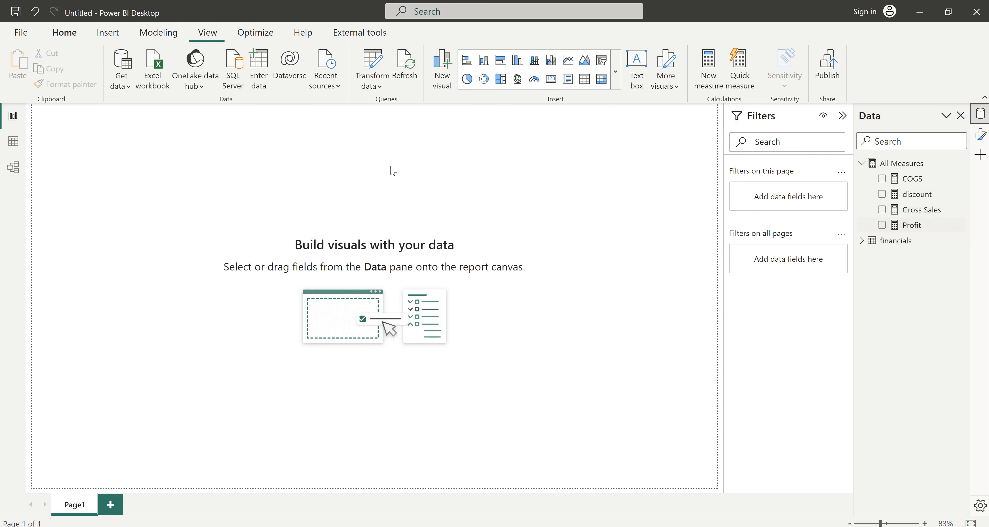
left_click(616, 71)
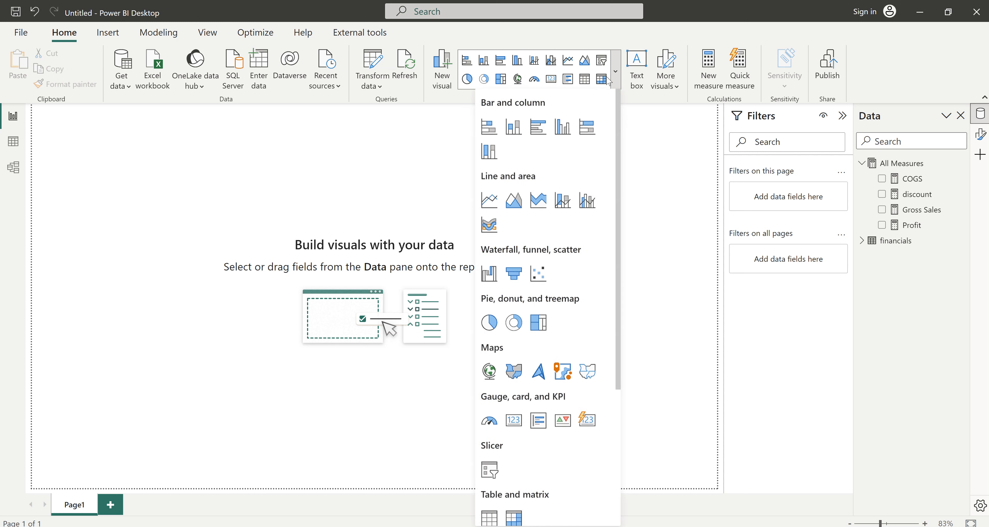
left_click(586, 422)
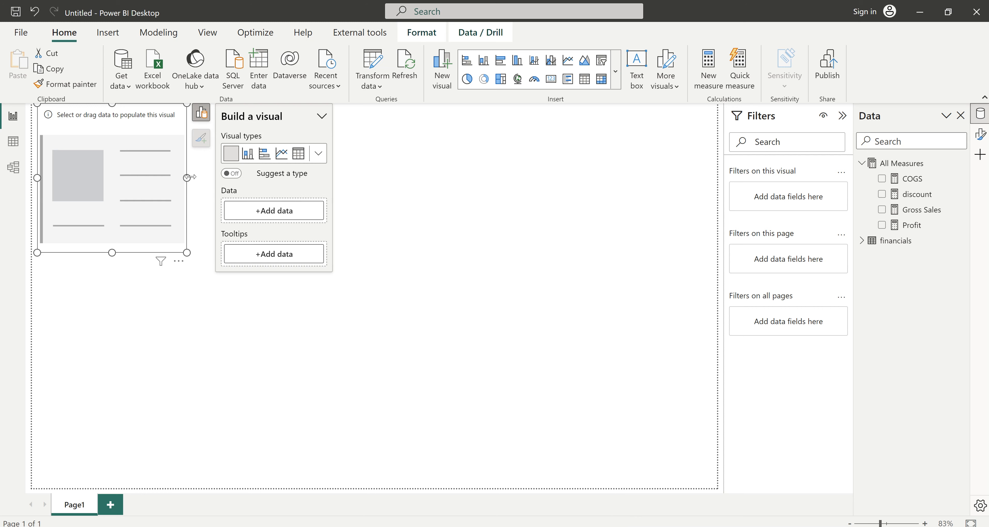
left_click_drag(188, 178, 717, 177)
left_click_drag(377, 252, 390, 177)
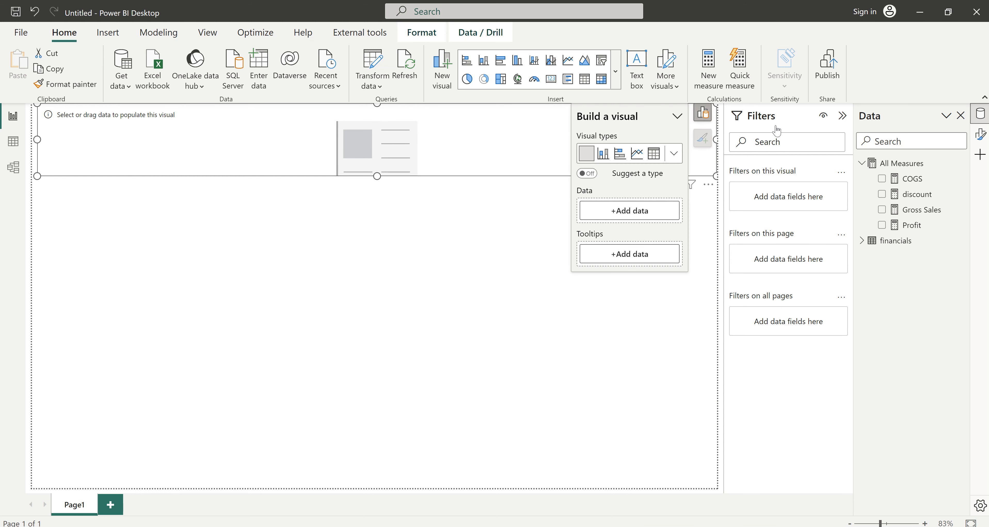
Step: Add the Gross Sales, discount, COGS and Profit measures to the card visual in that order and make it slightly taller
left_click(881, 211)
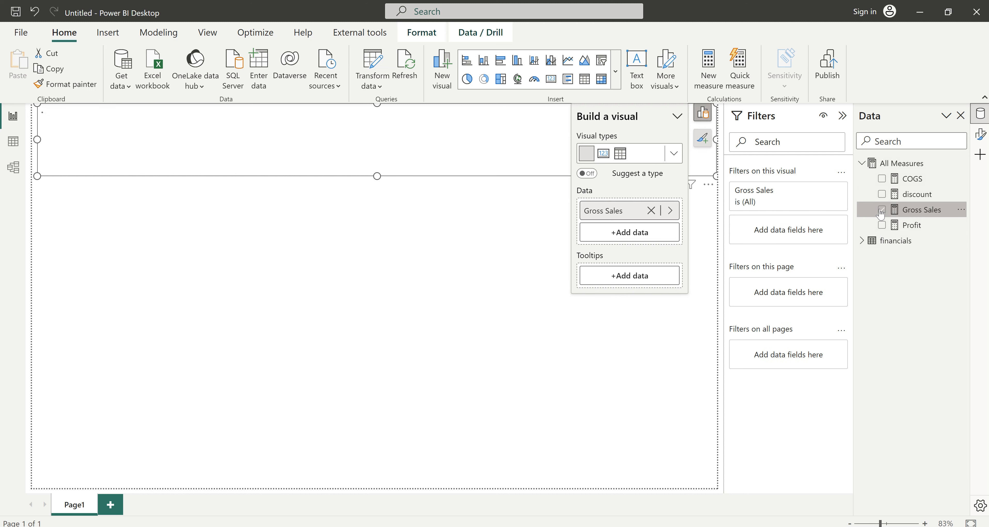
left_click(882, 194)
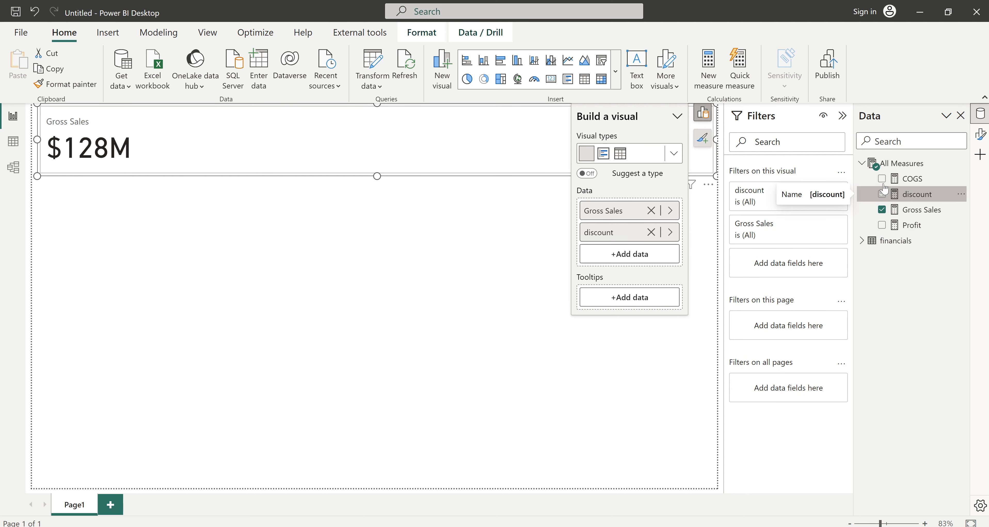
left_click(882, 179)
left_click(882, 225)
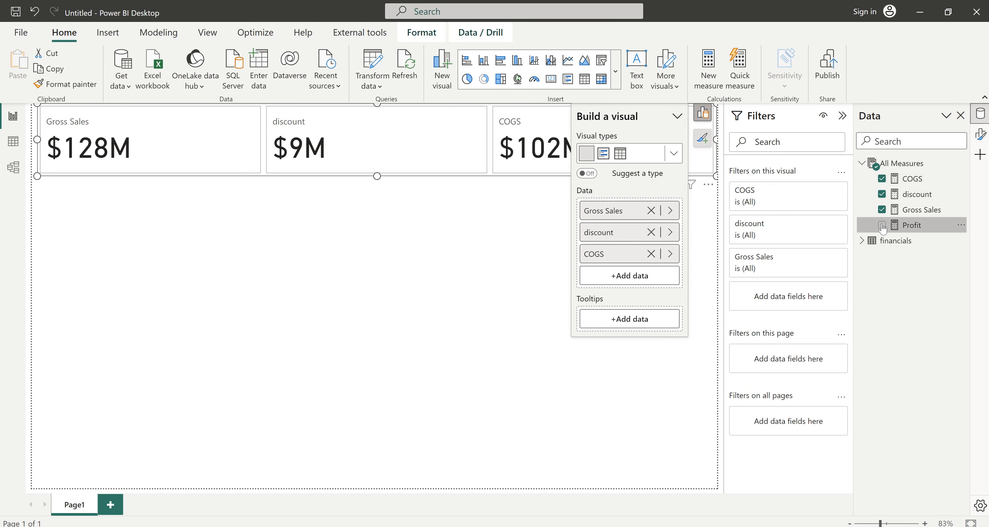
left_click_drag(377, 175, 377, 181)
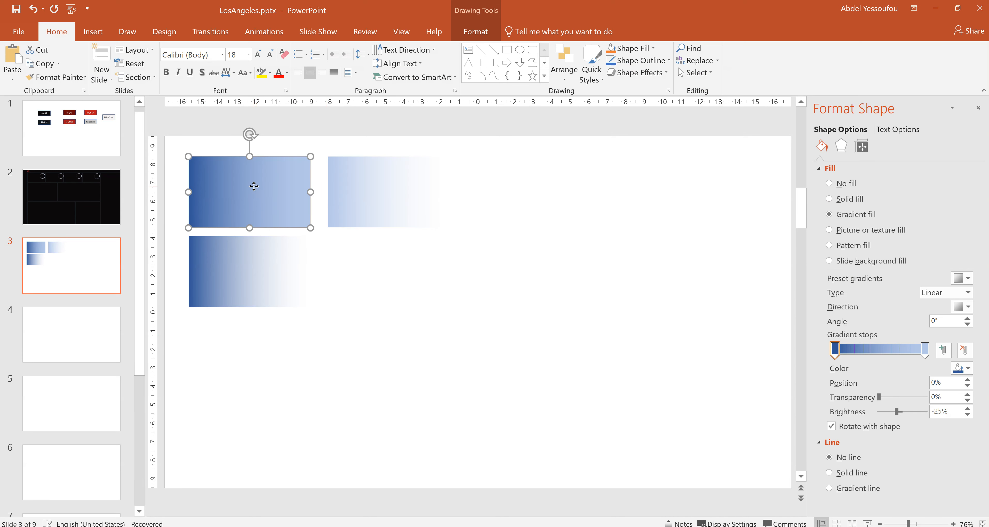
Step: Switch back from PowerPoint to Power BI and set Card1.png as the fill background image for all cards
left_click(941, 10)
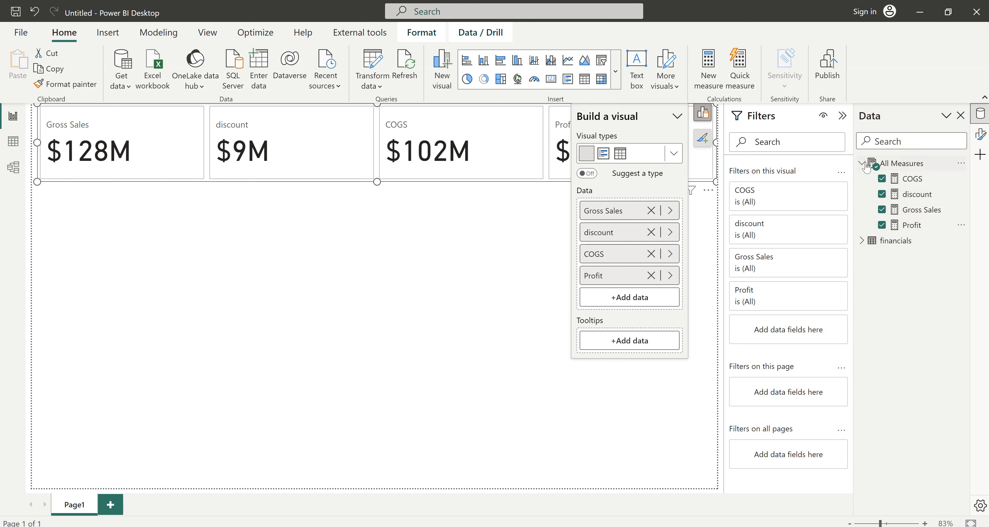
left_click(979, 134)
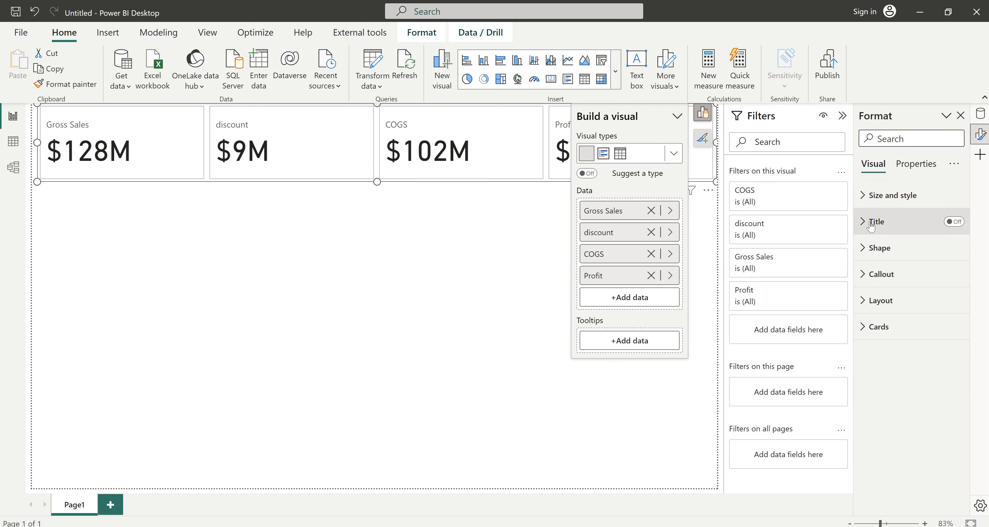
left_click(883, 329)
scroll(890, 345, "down", 5)
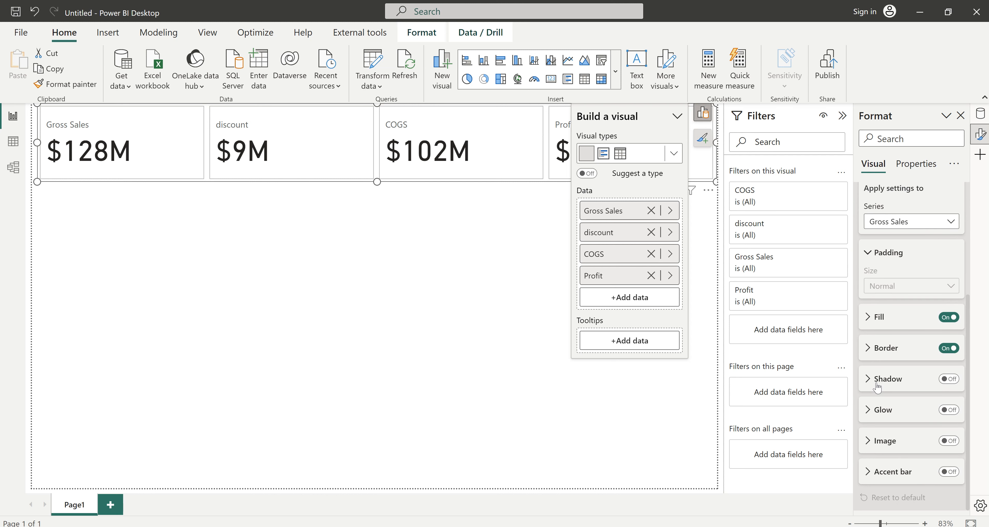
left_click(907, 227)
left_click(889, 239)
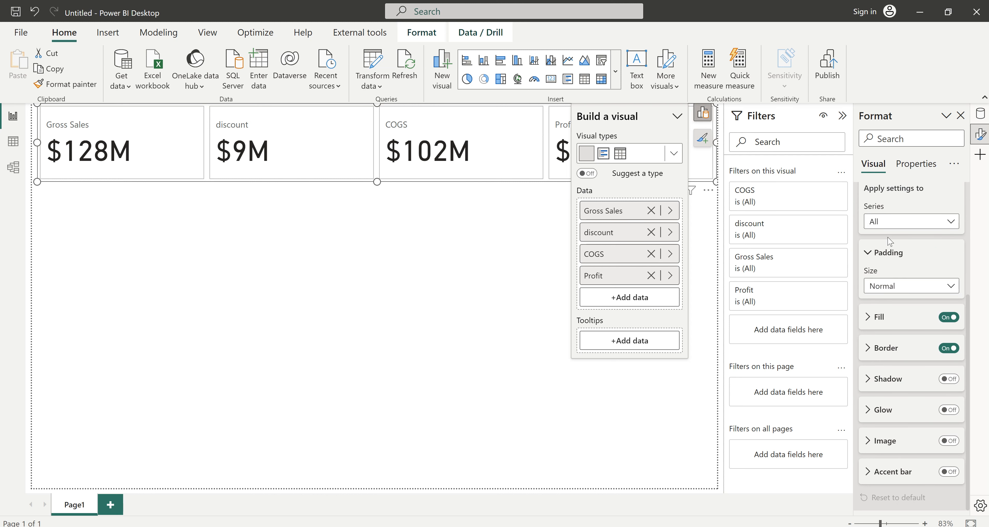
left_click(878, 321)
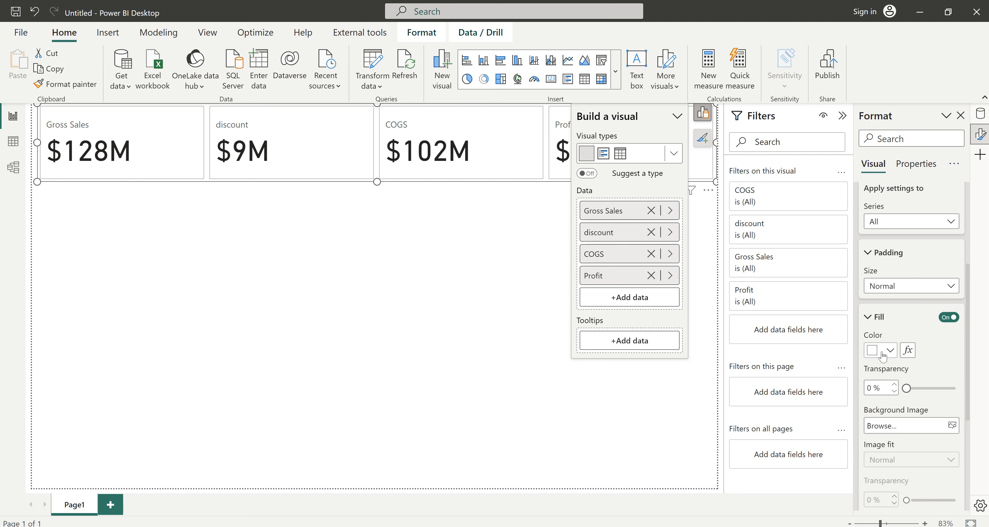
left_click(952, 425)
left_click(153, 112)
left_click(350, 311)
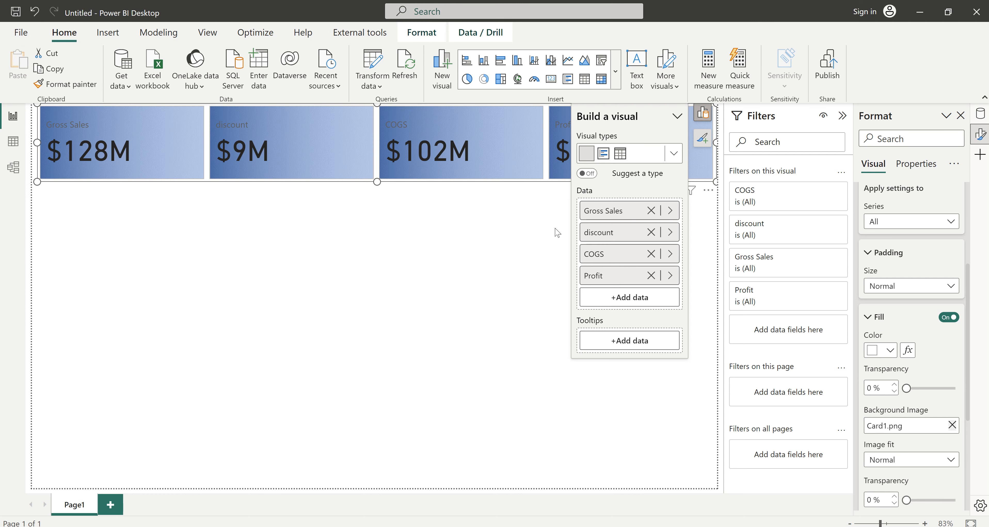
Step: Set the callout values of all cards to font size 35 and white
left_click(868, 254)
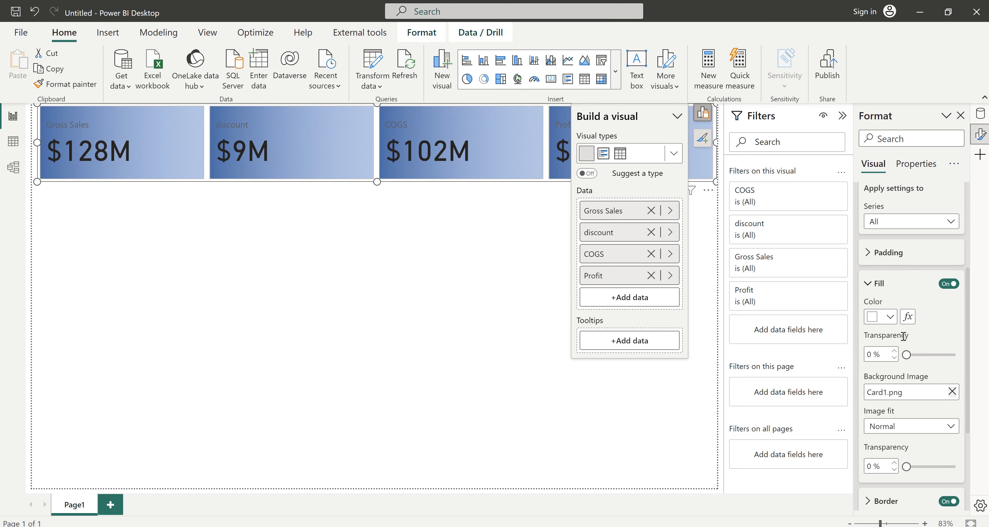
scroll(873, 288, "up", 5)
left_click(877, 327)
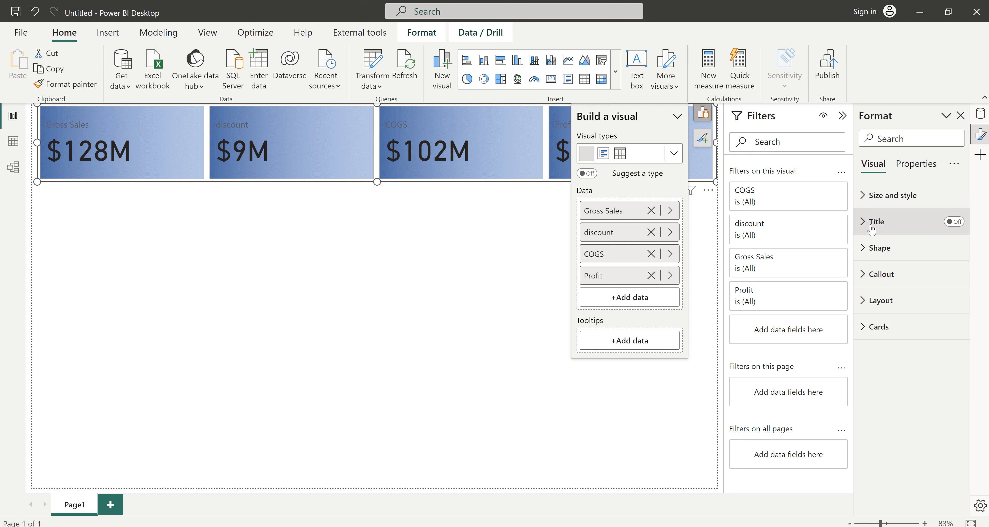
left_click(874, 275)
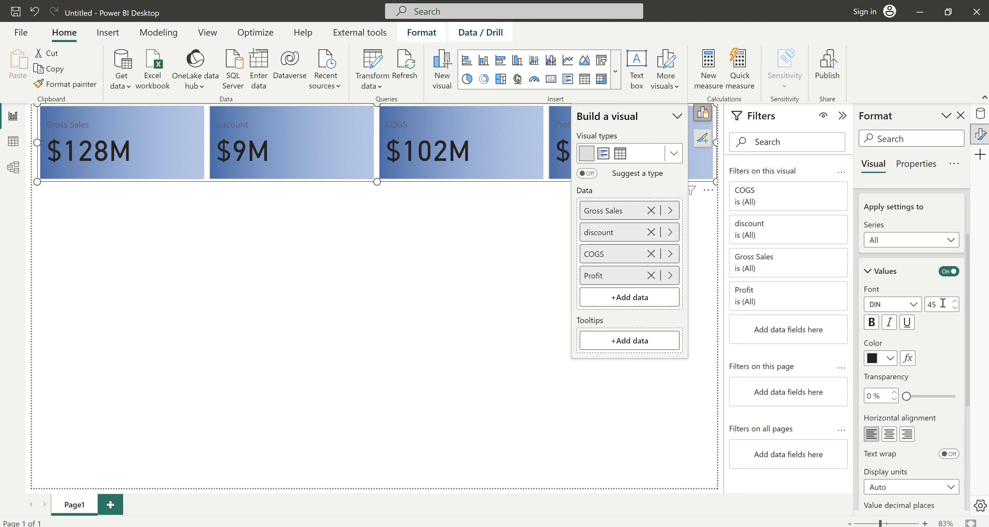
type("35")
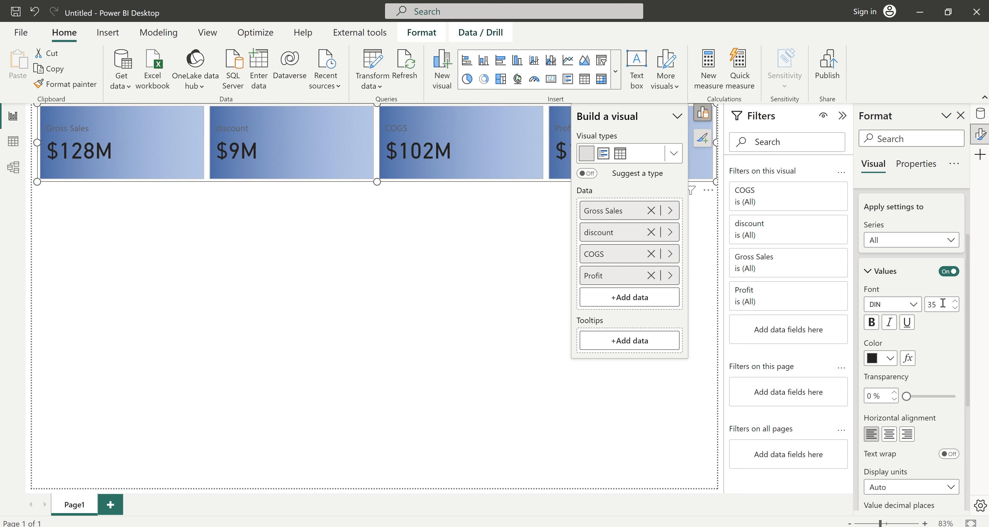
left_click(890, 358)
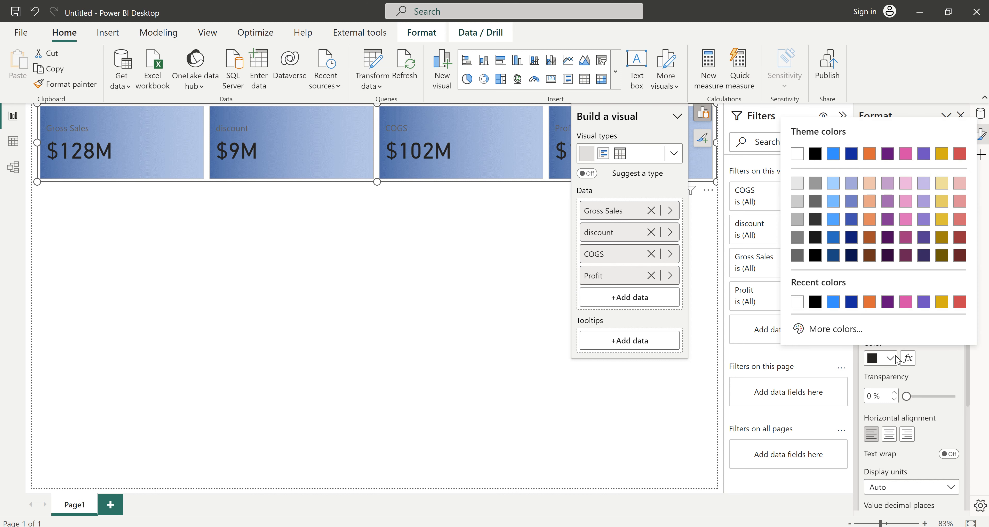
left_click(797, 305)
Step: Change the callout label color of all cards to white
scroll(877, 380, "down", 5)
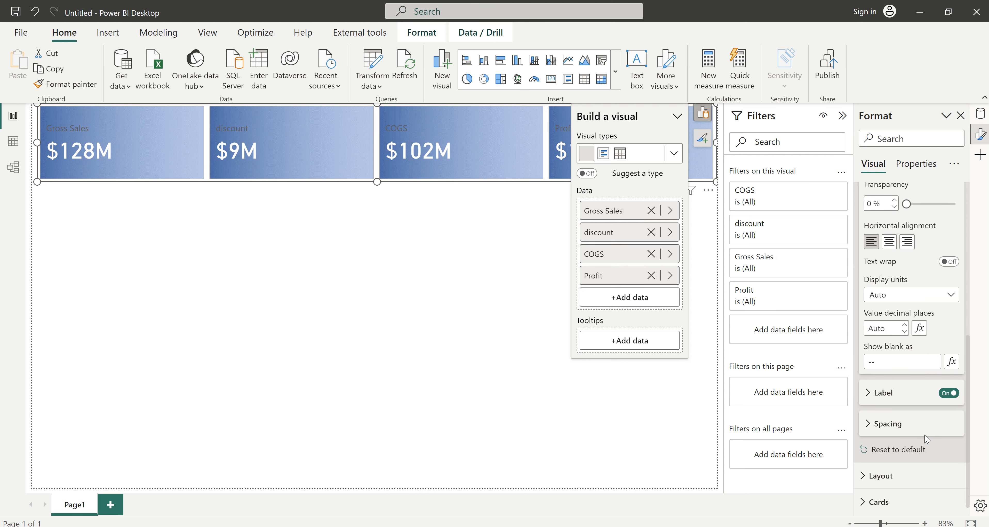
left_click(877, 393)
scroll(883, 384, "down", 3)
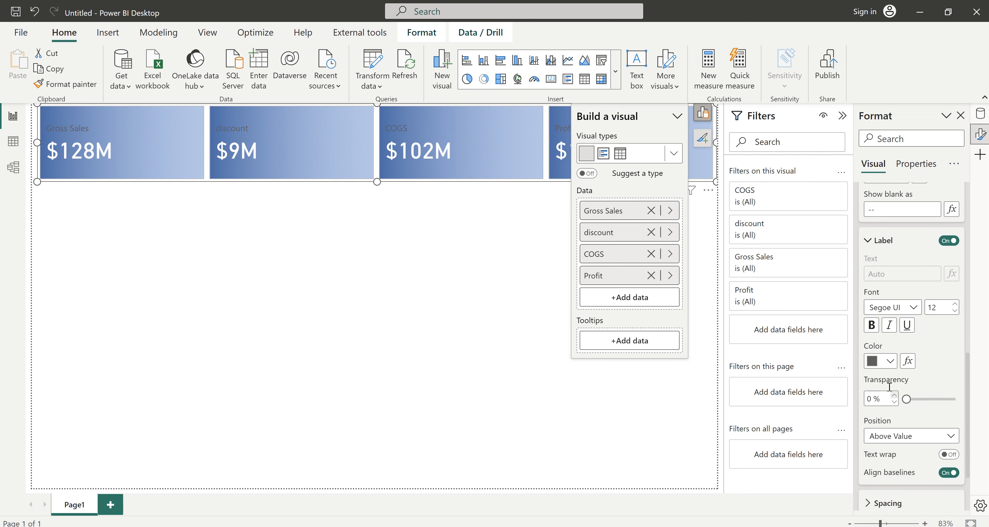
left_click(887, 362)
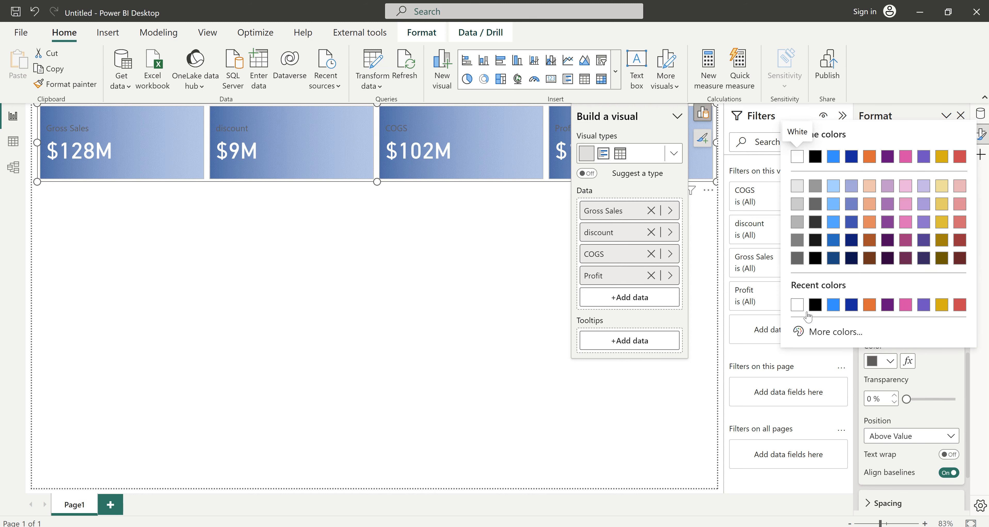
left_click(796, 305)
scroll(889, 382, "up", 5)
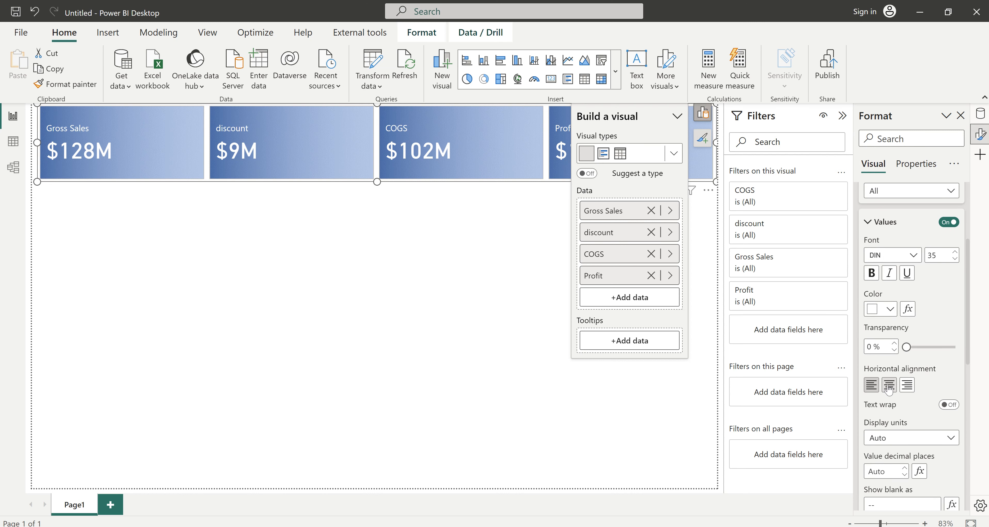
Step: Center the callout values of all cards horizontally
left_click(888, 385)
scroll(910, 435, "up", 3)
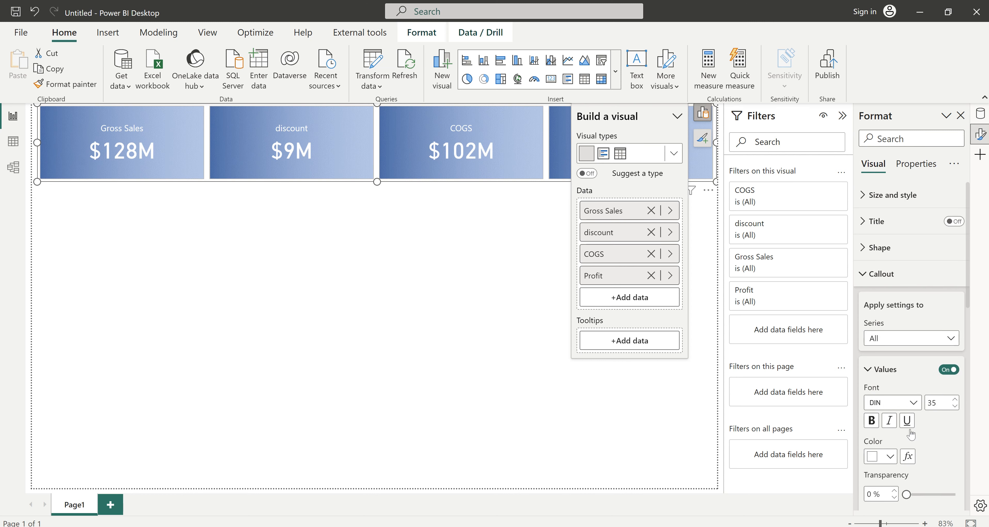
left_click(861, 275)
Step: Apply the card settings to the Gross Sales series only and enable an image on that card
left_click(865, 326)
scroll(914, 430, "down", 3)
left_click(887, 294)
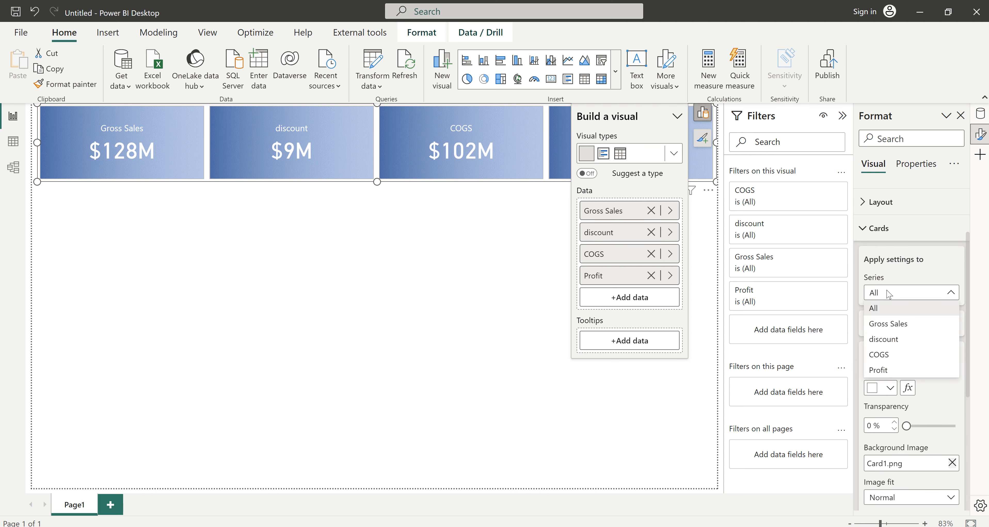
left_click(899, 327)
scroll(920, 355, "down", 4)
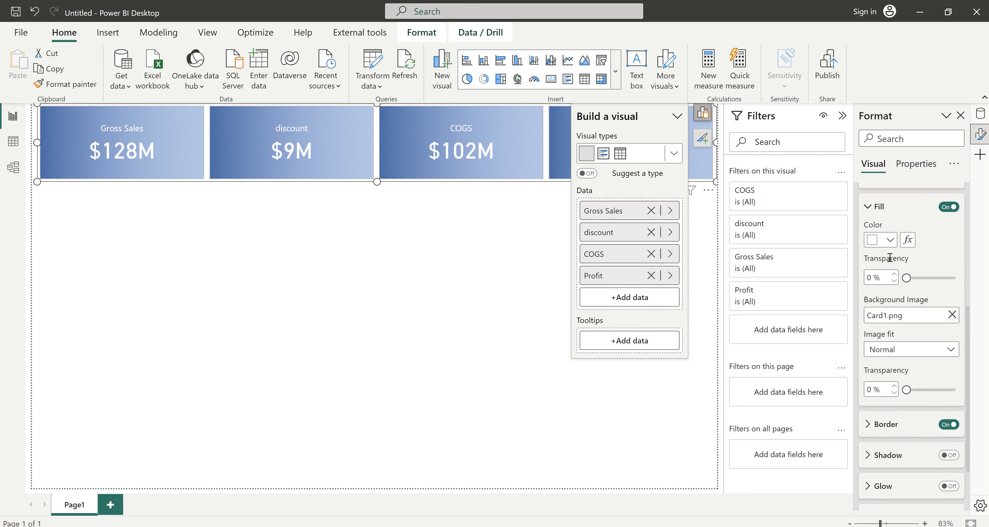
left_click(870, 211)
left_click(884, 441)
scroll(884, 447, "down", 5)
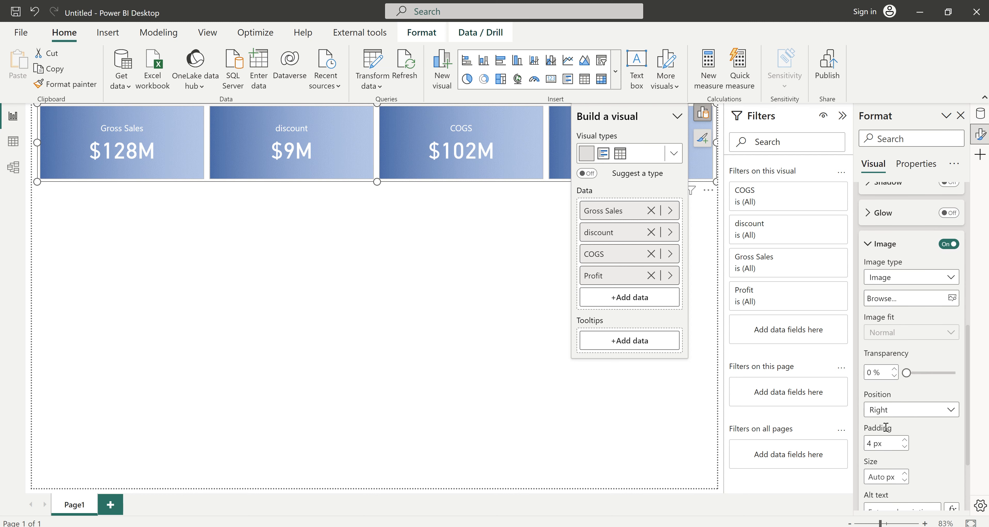
Step: Insert icons8-sales-48.png as the Gross Sales card's image and set its size to 100 px
left_click(952, 299)
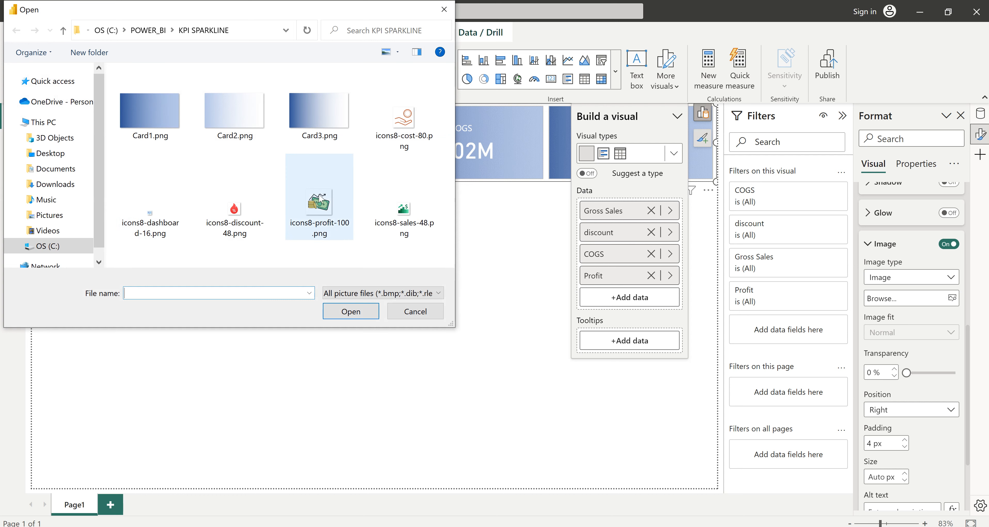
left_click(400, 204)
left_click(350, 312)
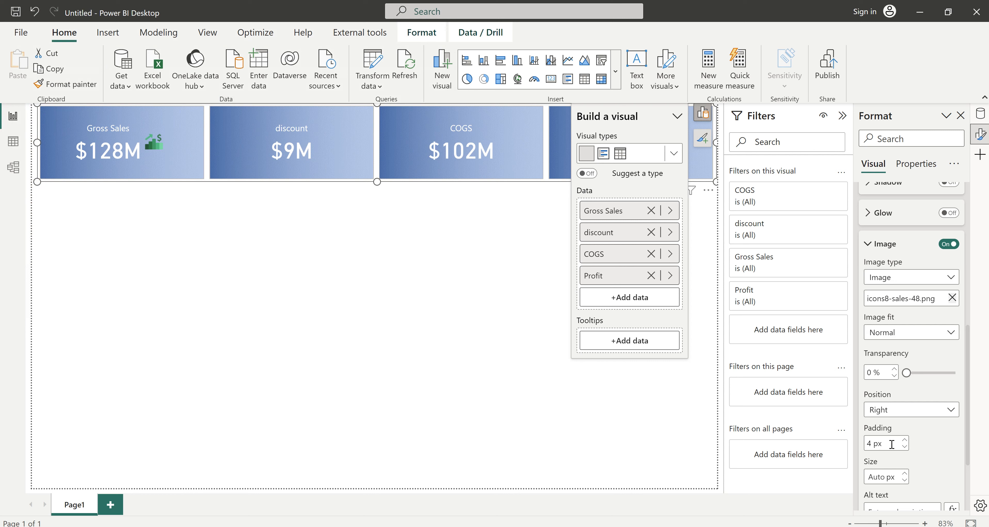
scroll(888, 444, "down", 2)
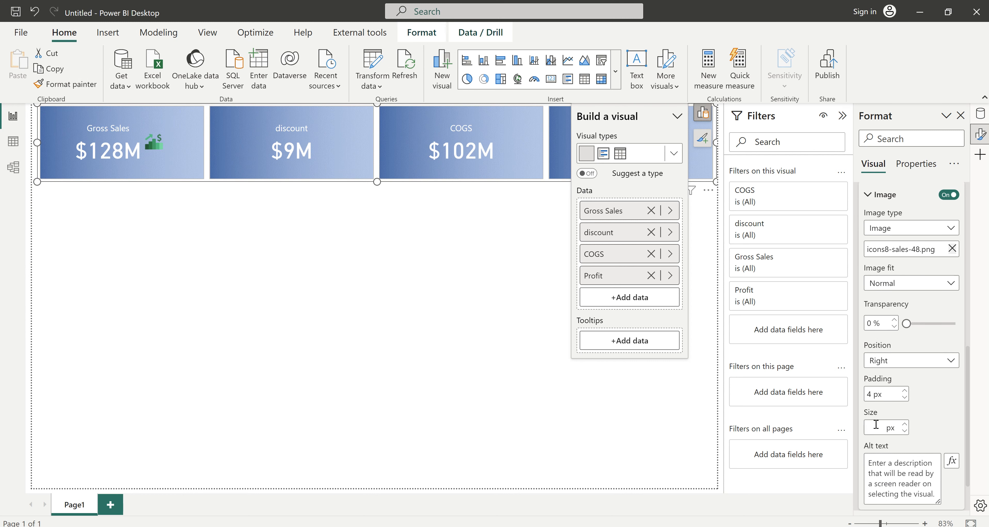
type("100")
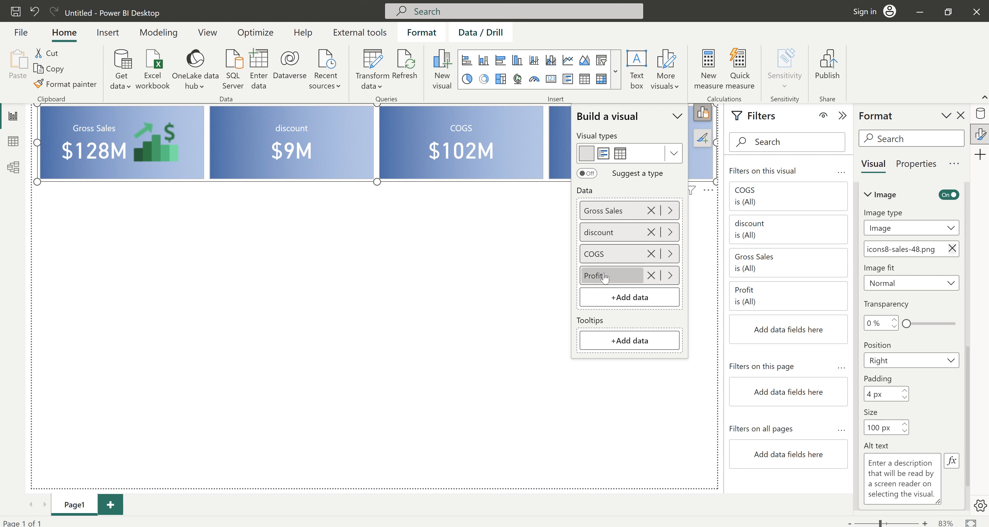
Step: Insert icons8-discount-48.png as the discount card's image and set its size to 100 px
scroll(951, 257, "up", 6)
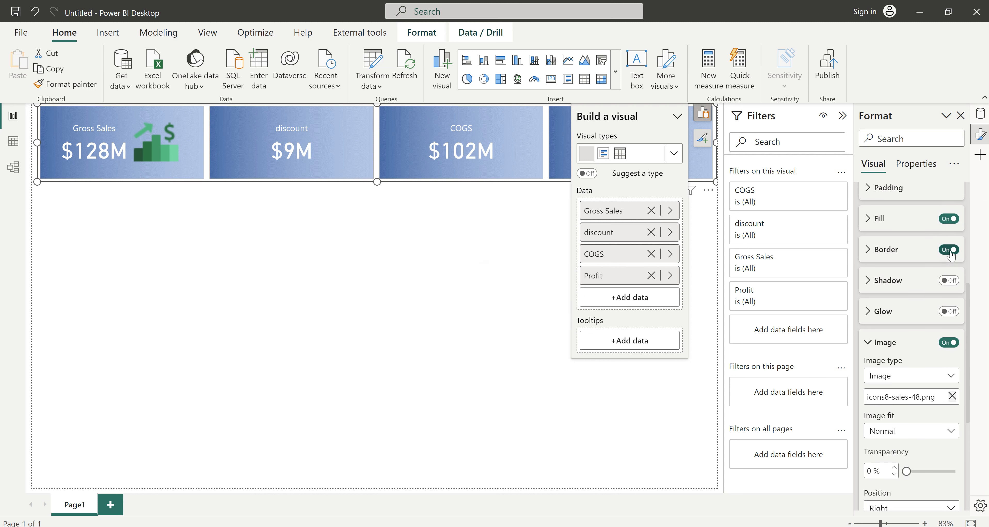
left_click(926, 255)
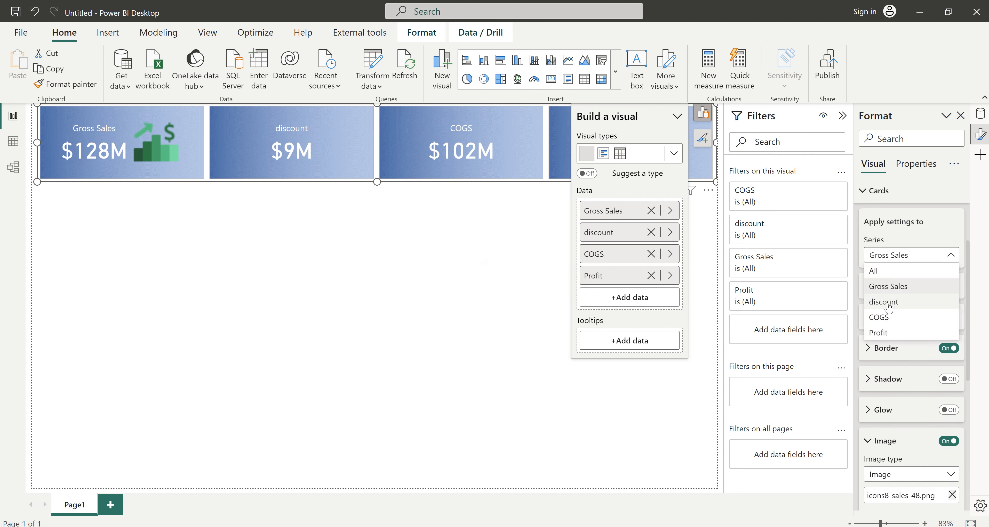
left_click(883, 302)
scroll(948, 307, "down", 5)
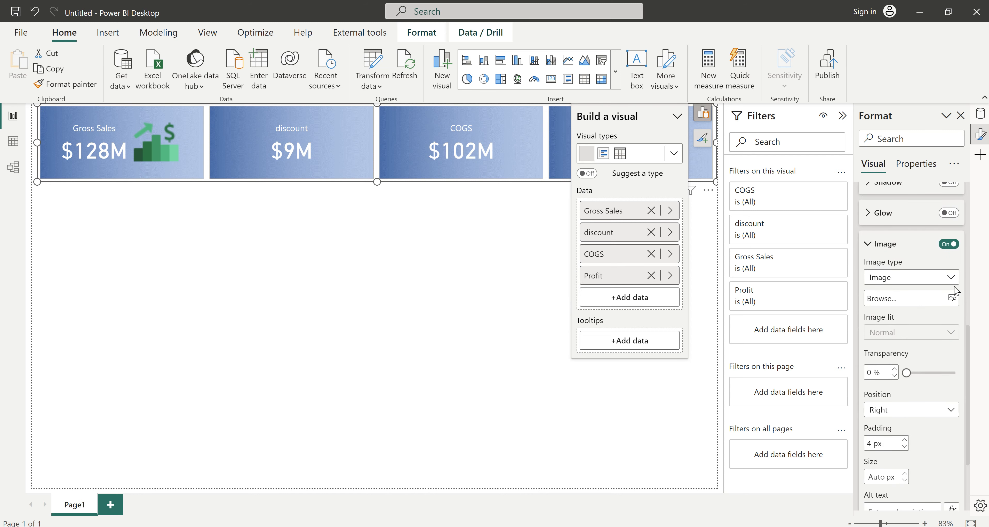
left_click(952, 303)
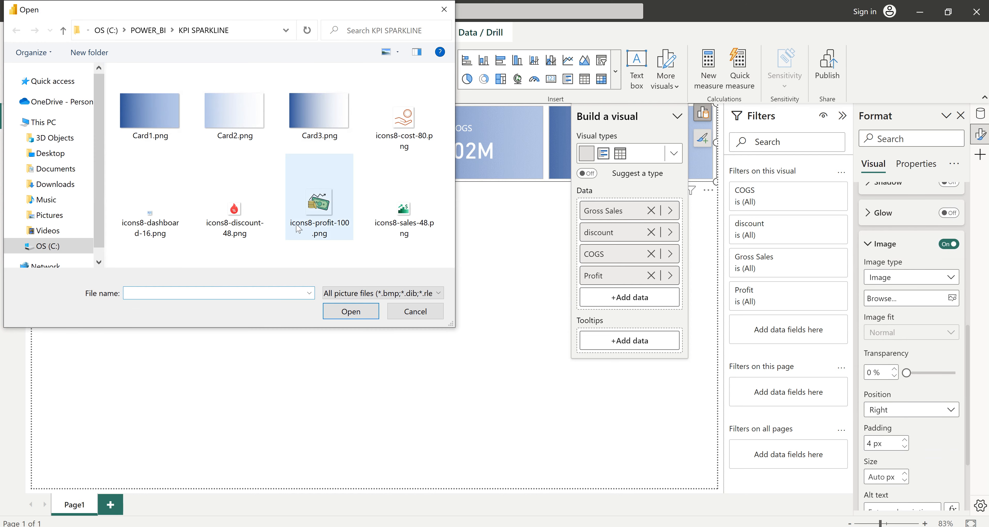
left_click(234, 219)
left_click(351, 311)
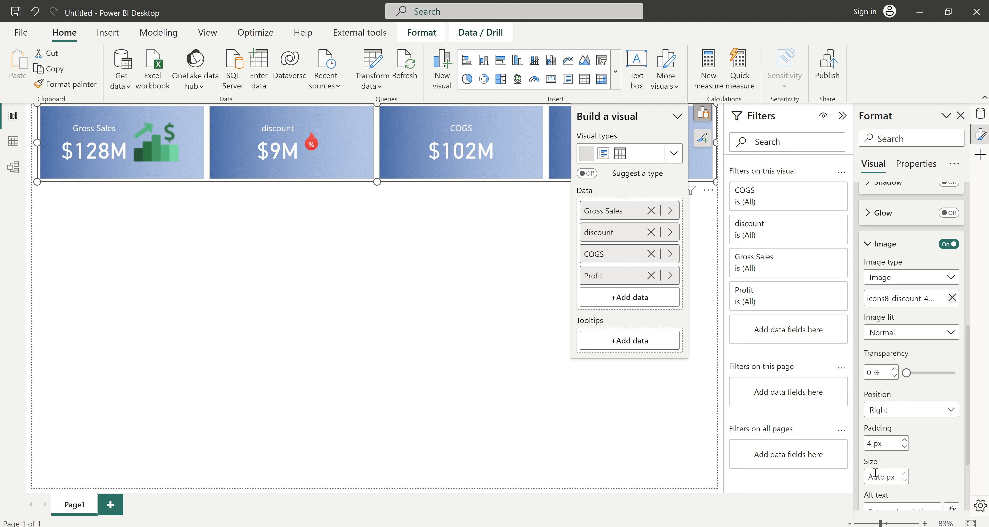
type("100")
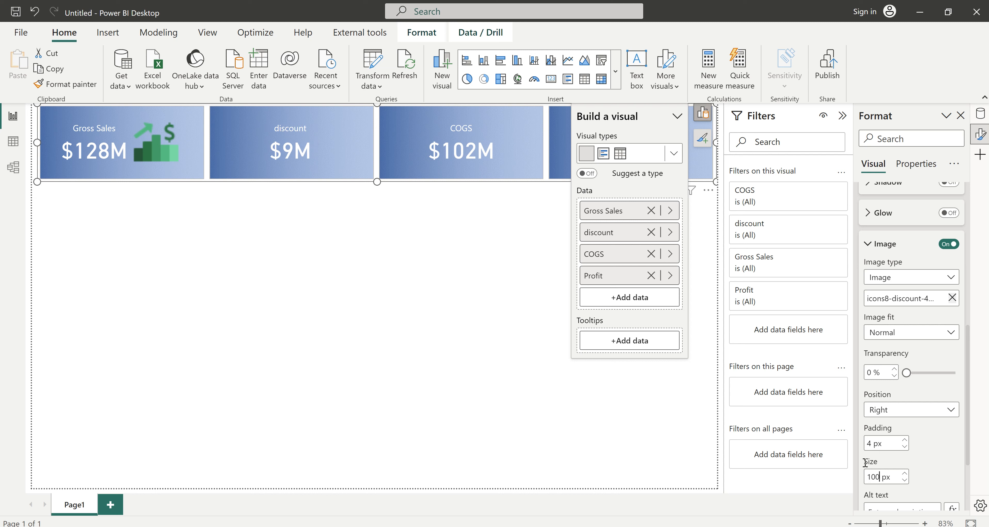
Step: Try the Left and Bottom positions for the discount card's image, and return it to Right
left_click(896, 414)
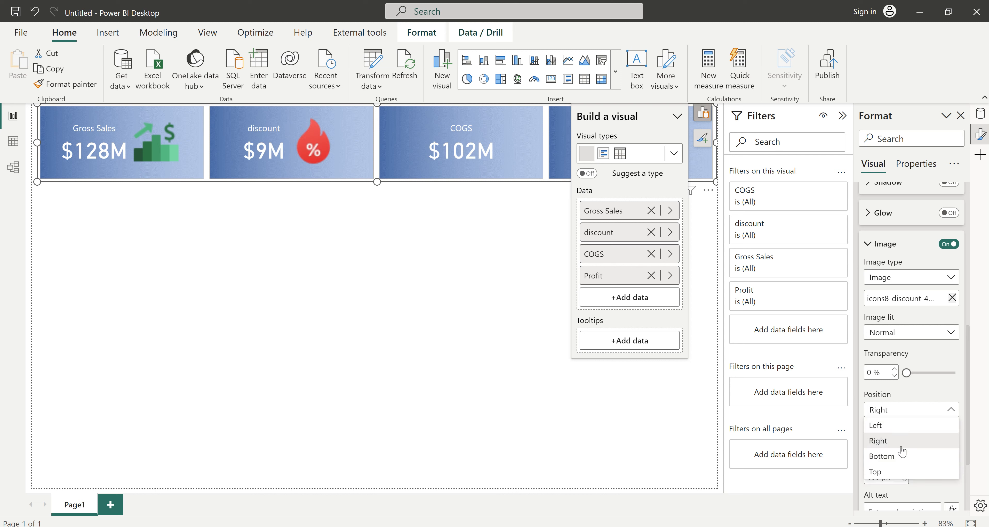
key("Escape")
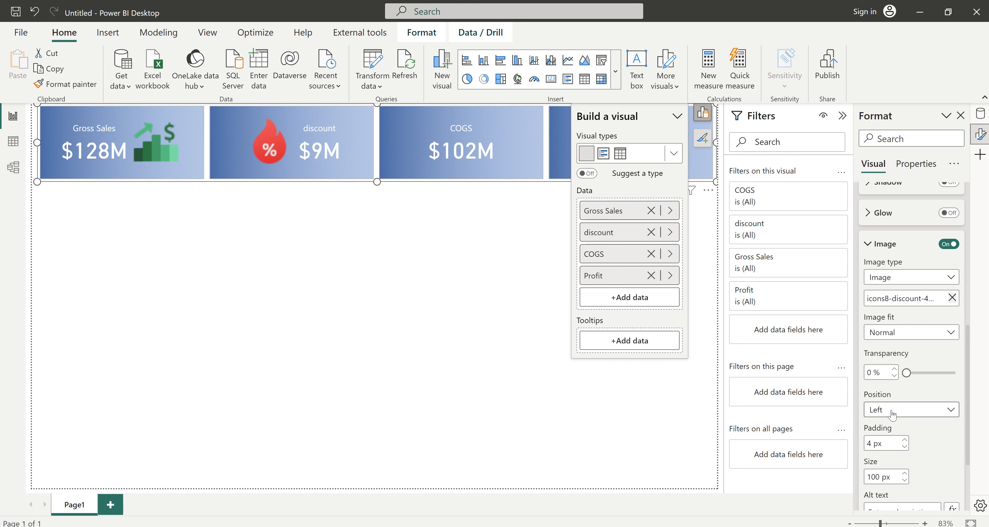
left_click(891, 413)
left_click(892, 442)
left_click(891, 414)
left_click(885, 456)
left_click(896, 414)
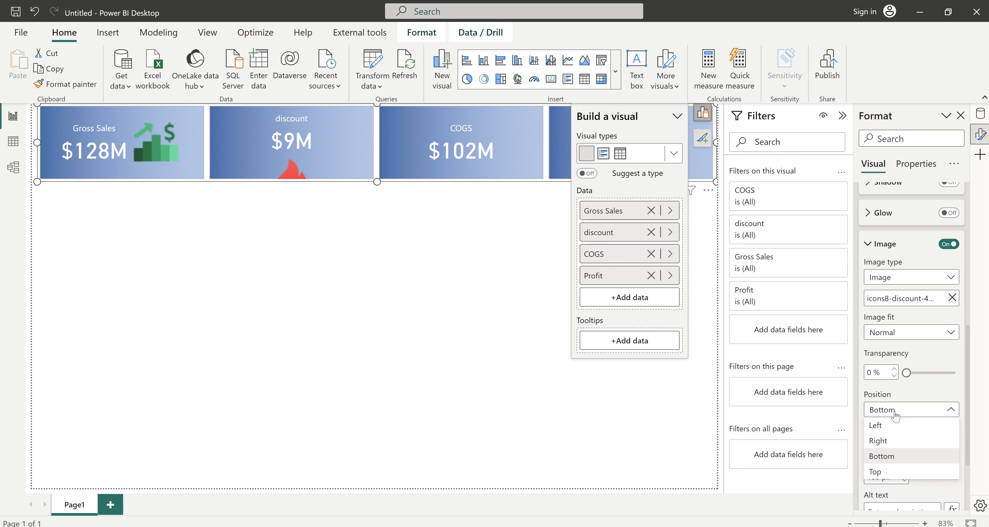
left_click(887, 442)
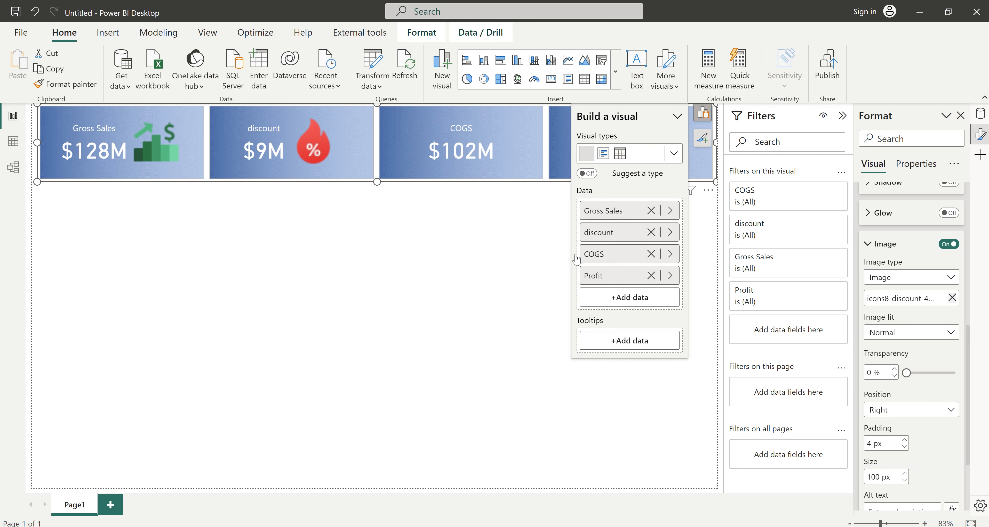
Step: Insert icons8-cost-80.png as the COGS card's image and set its size to 100 px
scroll(962, 390, "up", 4)
scroll(907, 297, "up", 2)
scroll(900, 253, "up", 2)
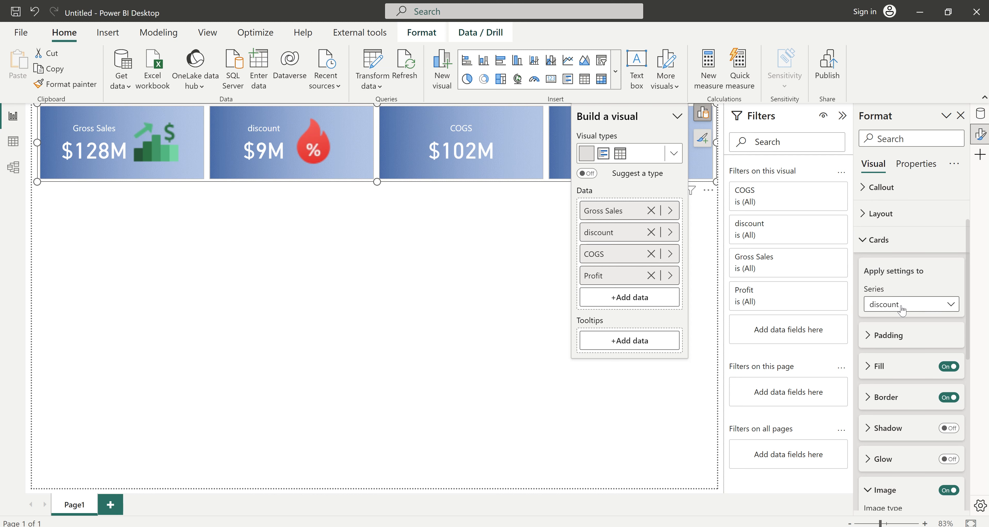
left_click(901, 307)
left_click(891, 368)
scroll(912, 407, "down", 8)
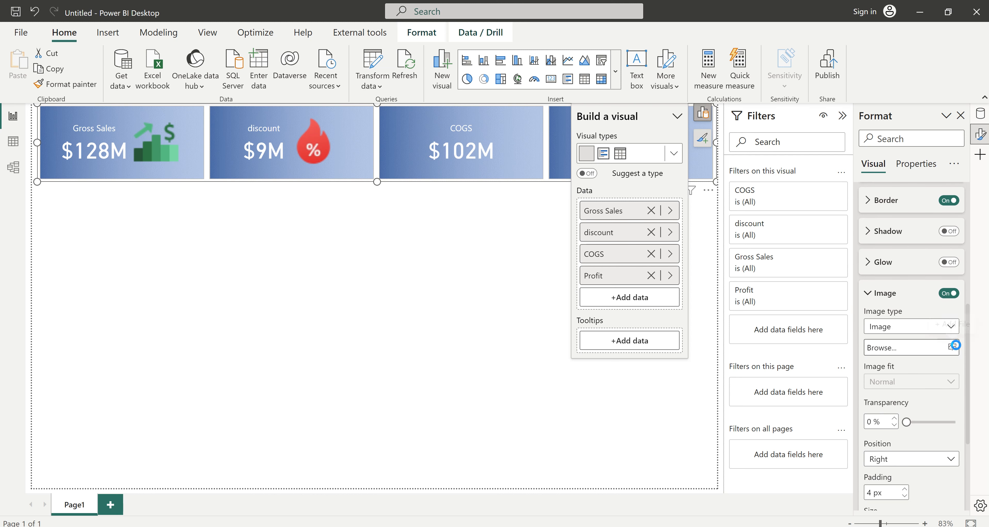
left_click(953, 347)
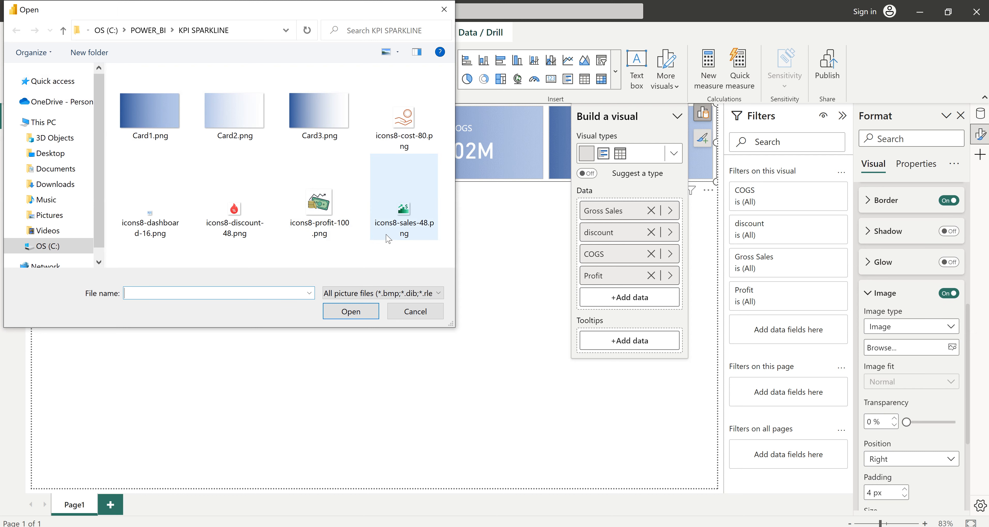
left_click(404, 122)
left_click(360, 311)
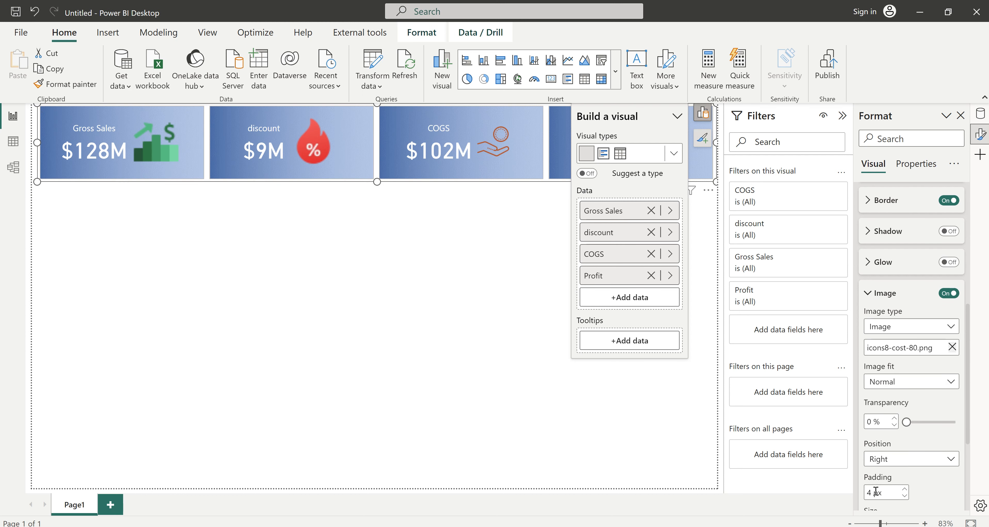
scroll(875, 489, "down", 3)
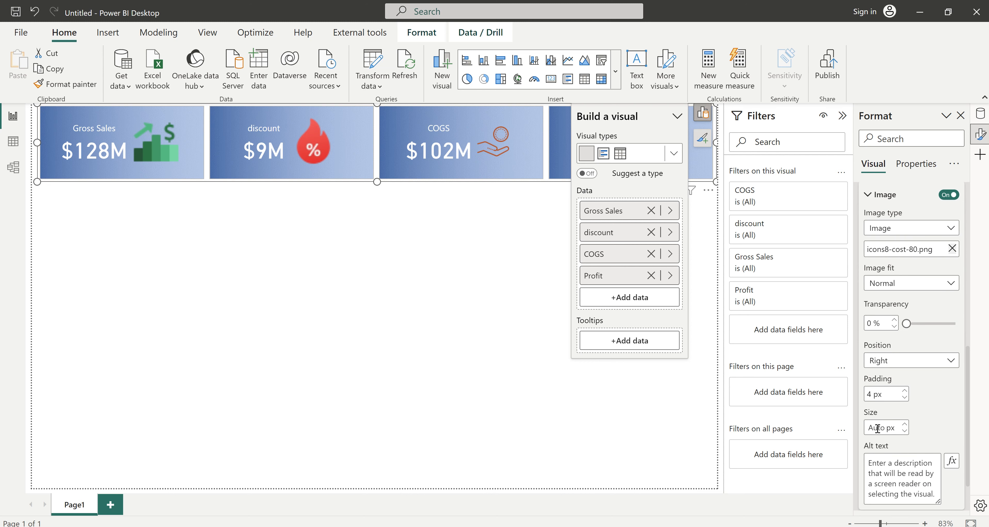
type("00")
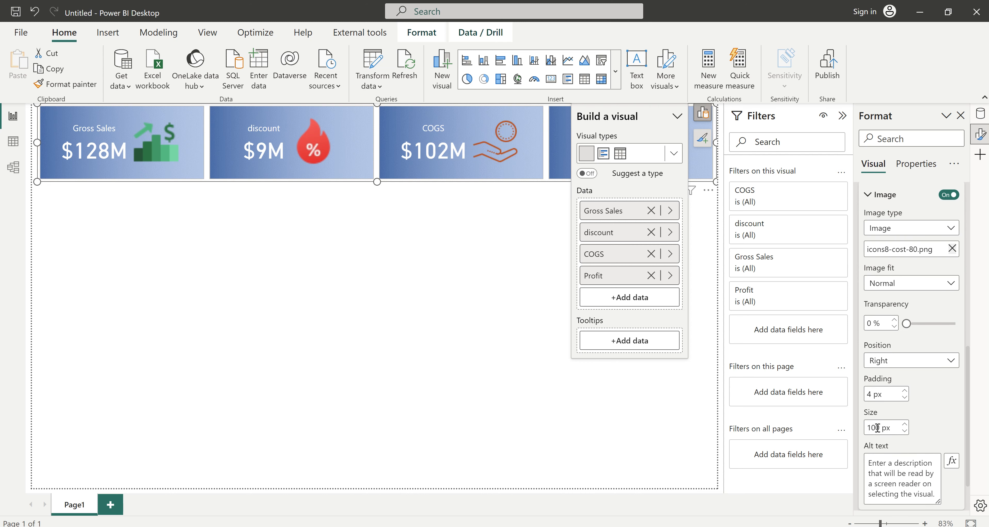
Step: Remove the discount card's image and insert icons8-discount-48.png again
scroll(895, 328, "up", 6)
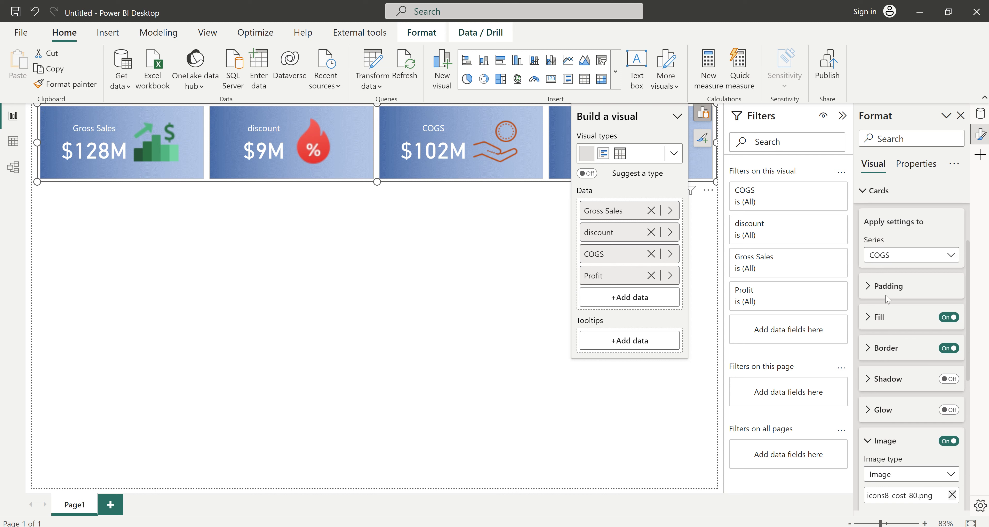
left_click(898, 258)
left_click(893, 311)
scroll(915, 456, "down", 3)
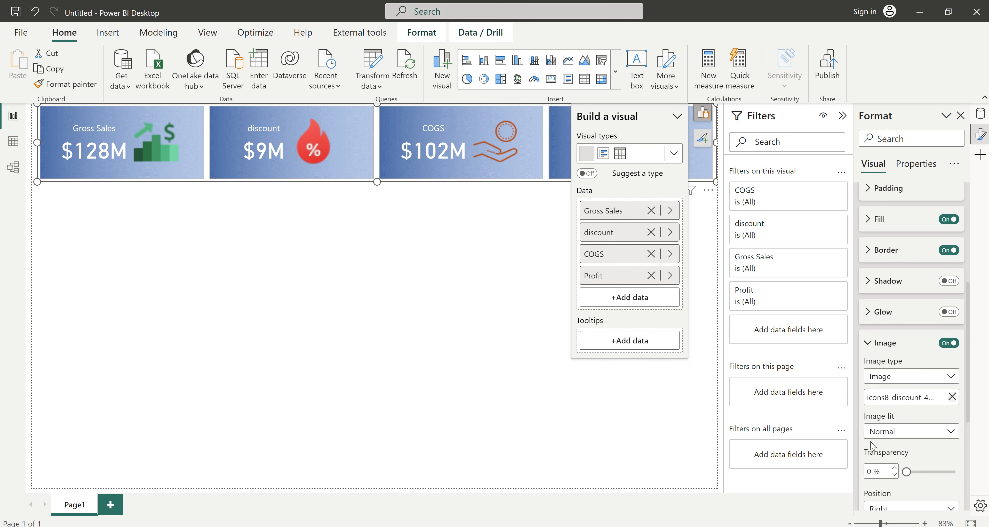
left_click(952, 397)
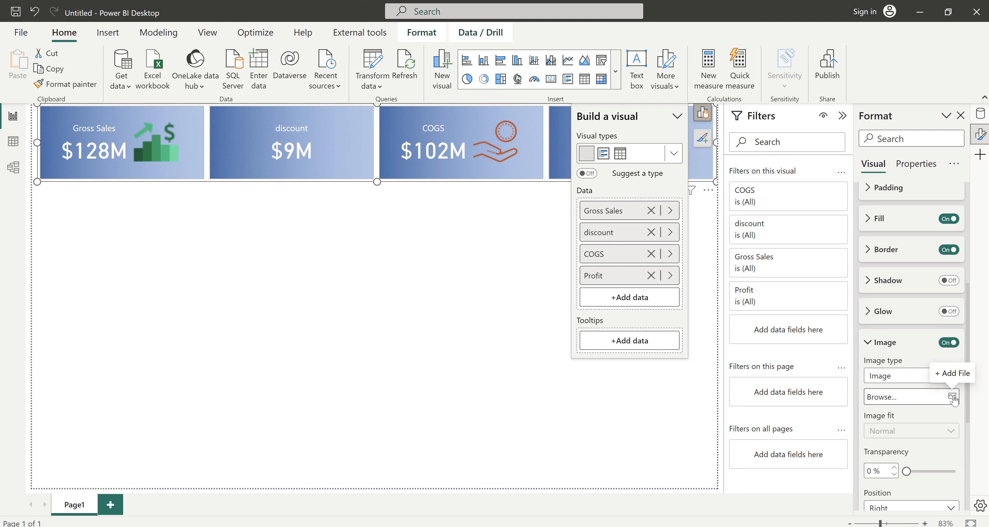
left_click(952, 397)
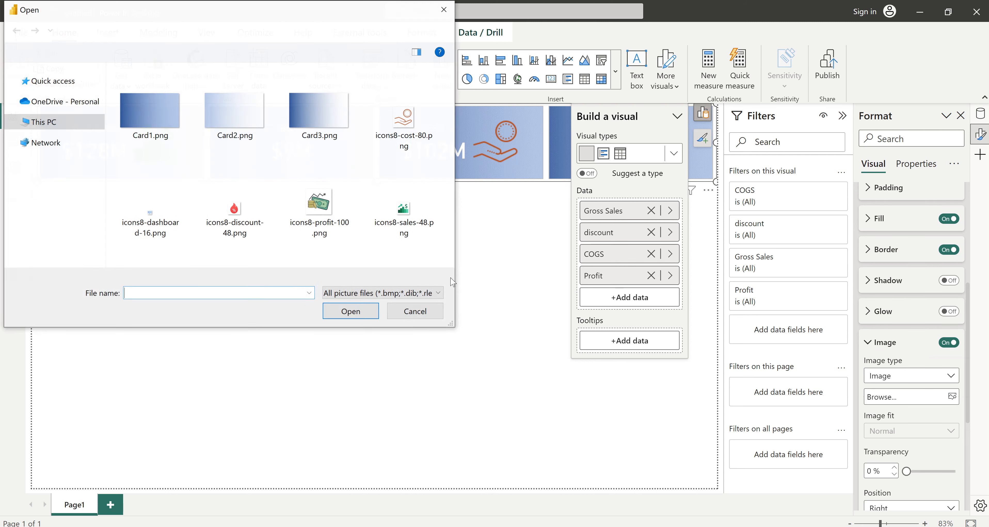
left_click(234, 213)
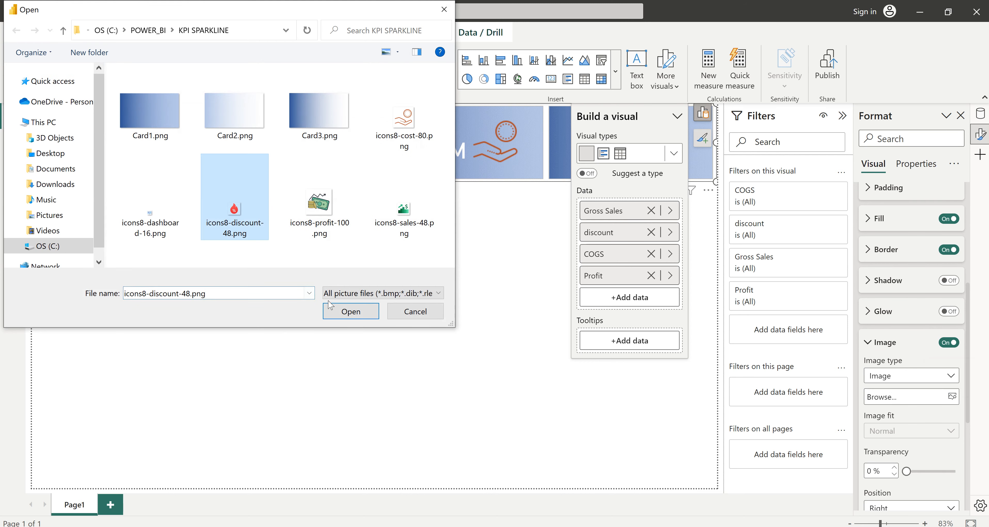
left_click(350, 312)
Step: Apply the card settings to the Profit series and insert icons8-profit-100.png as that card's image
scroll(912, 294, "up", 3)
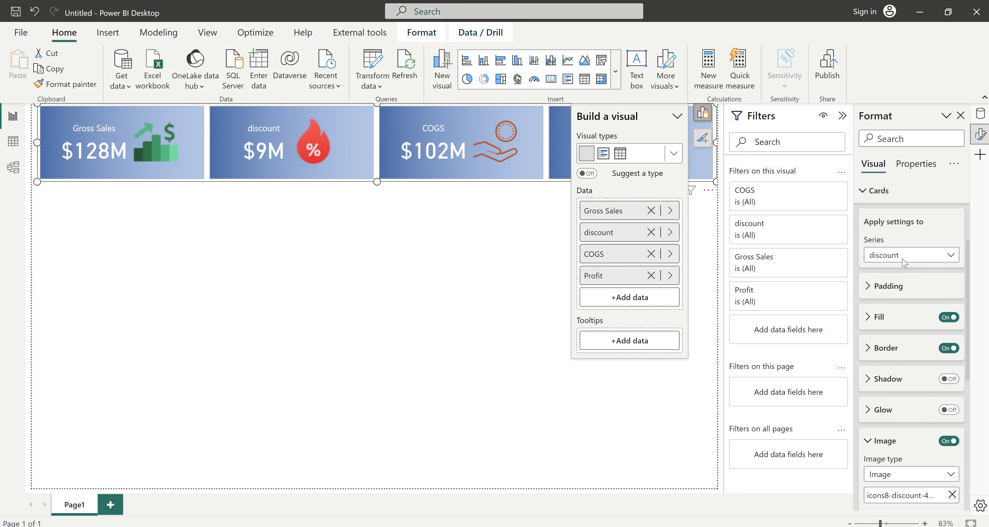
left_click(900, 305)
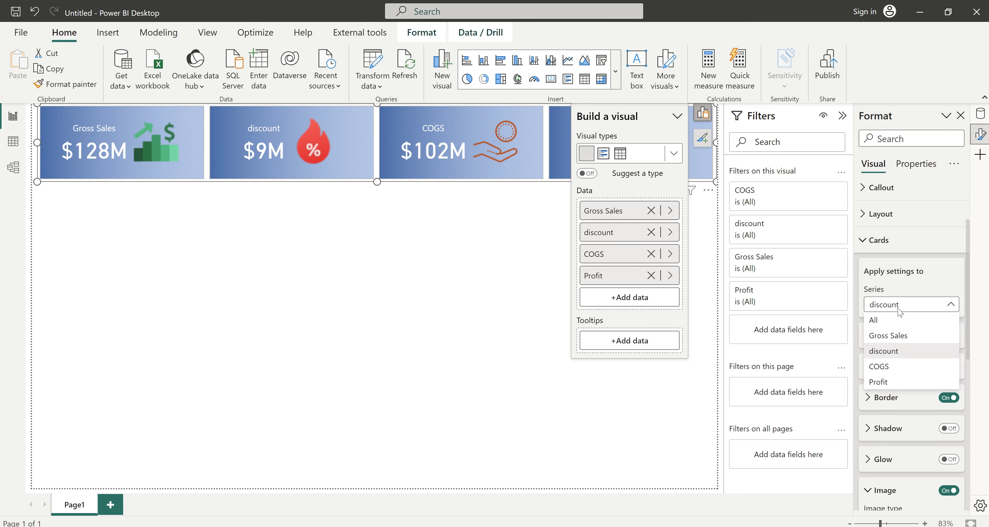
left_click(892, 381)
scroll(929, 346, "down", 5)
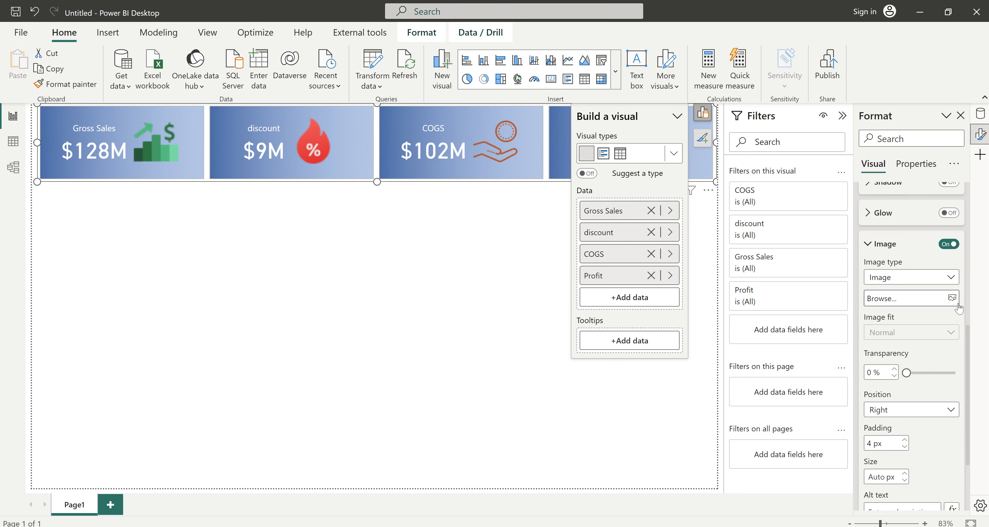
left_click(952, 298)
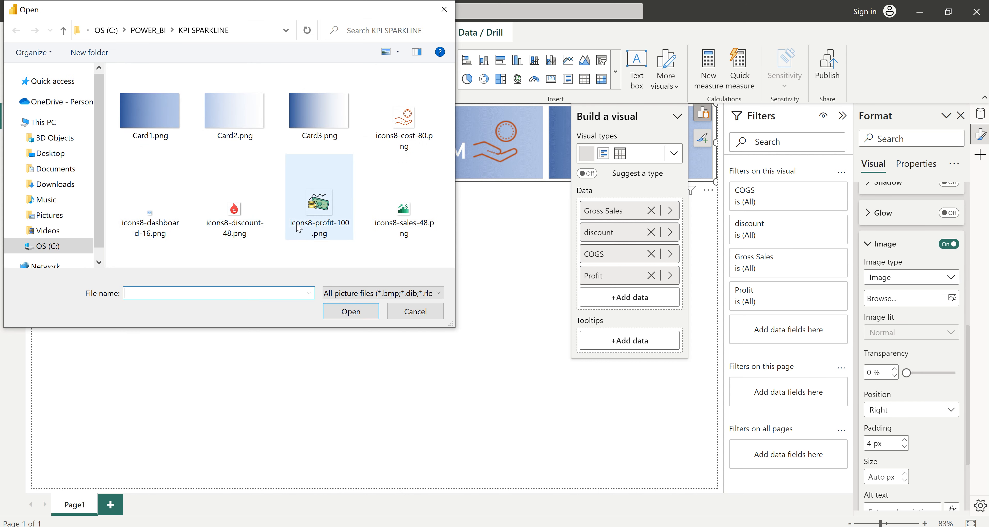
left_click(322, 211)
left_click(350, 314)
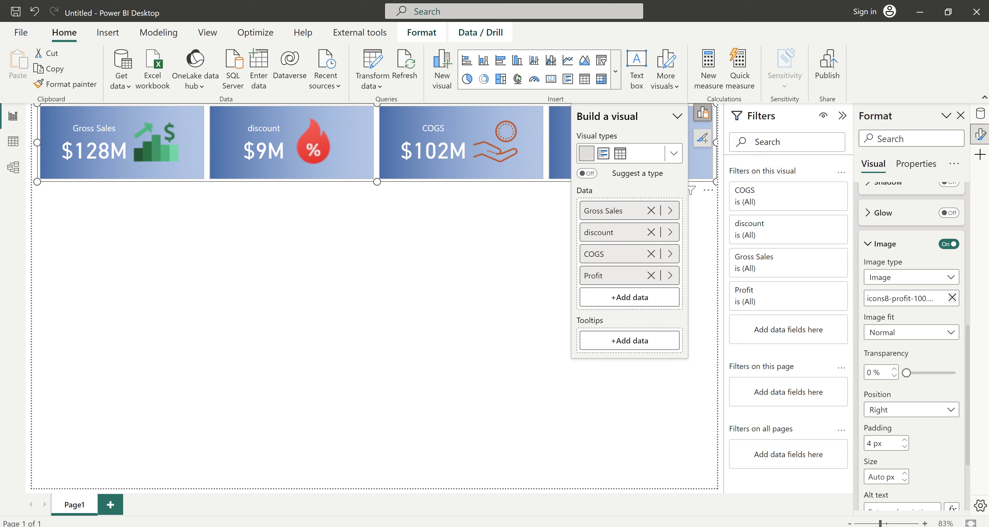
Step: View the icons8.com dashboard icon set page in the browser, and return to the untitled Power BI report
key("alt+Tab")
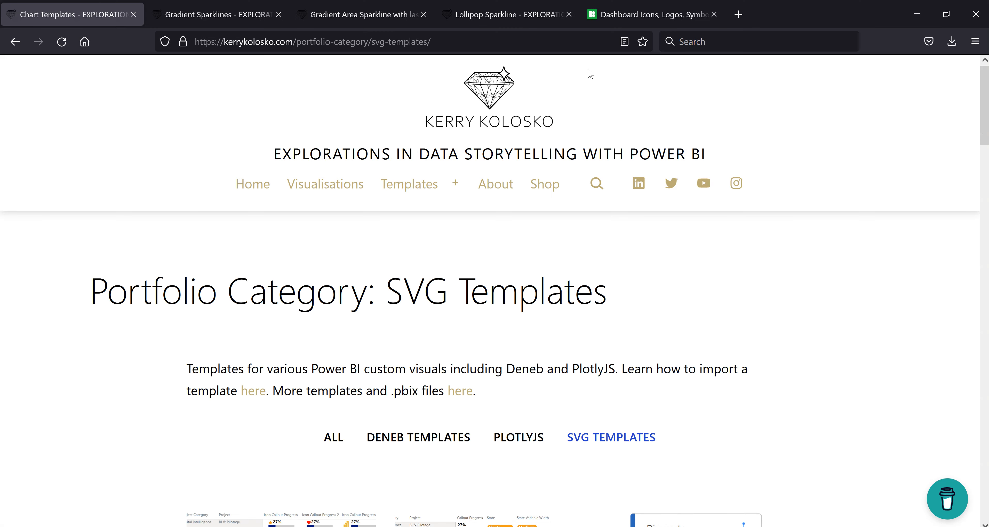
left_click(635, 14)
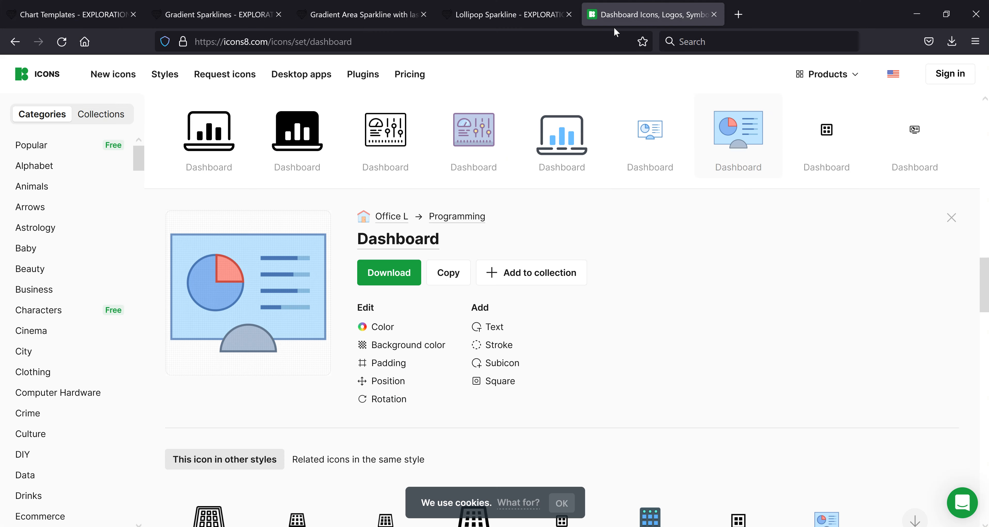
left_click(374, 40)
left_click(919, 18)
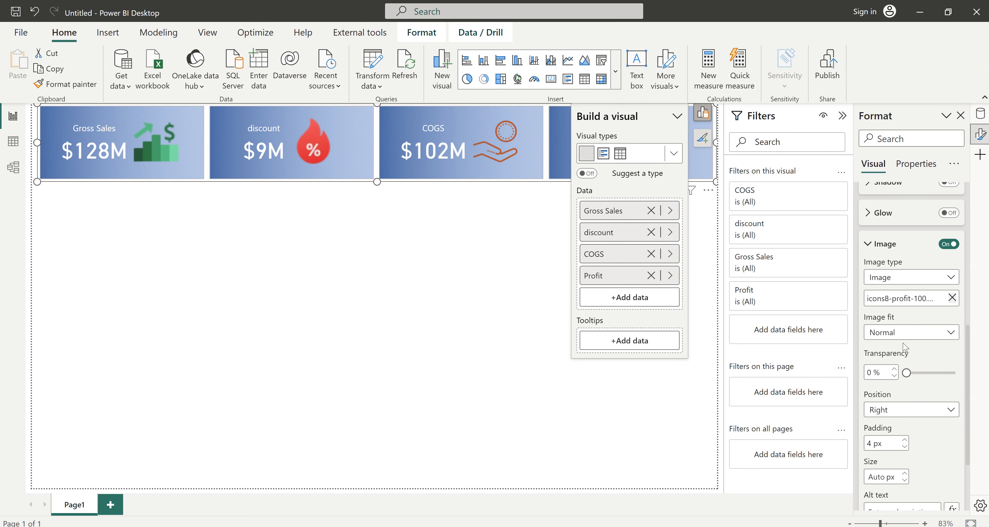
Step: Set the Profit card's image size to 100 px
left_click(872, 477)
type("100")
left_click(558, 209)
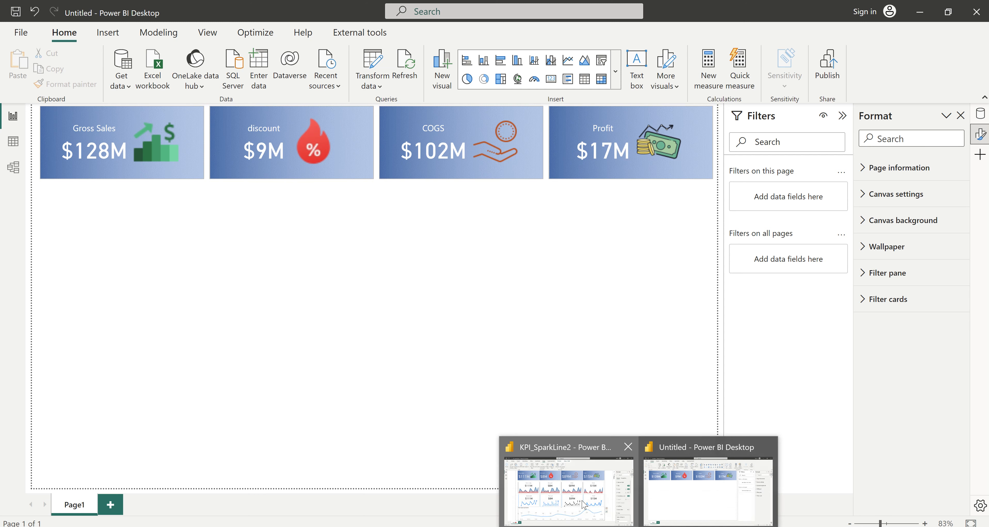
Step: Check the sample layout in the KPI_SparkLine2 report, and insert a second new-style card visual in the untitled report
left_click(566, 480)
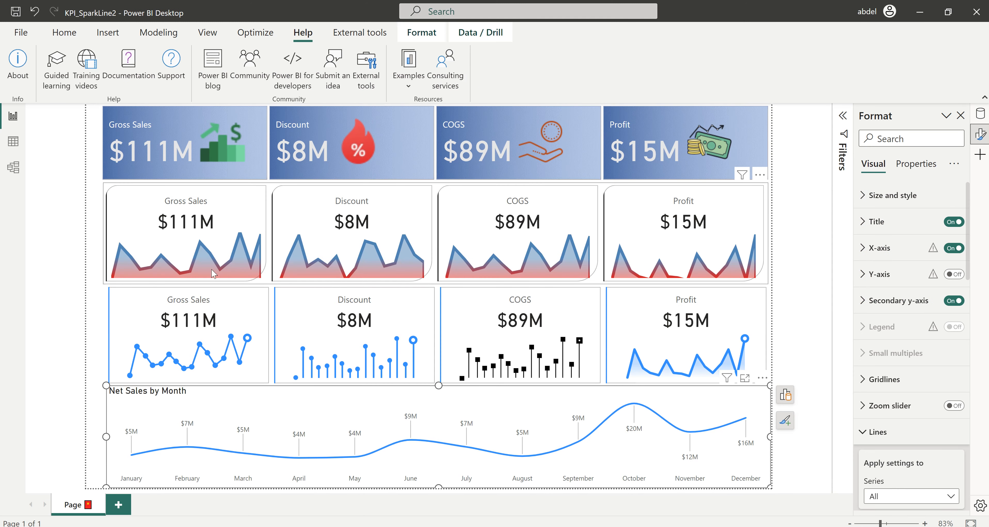
left_click(919, 11)
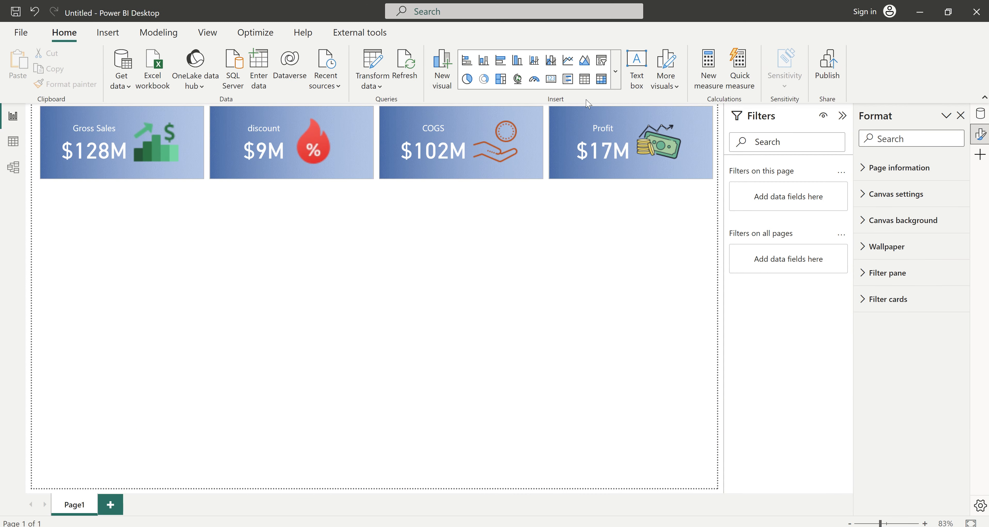
left_click(615, 71)
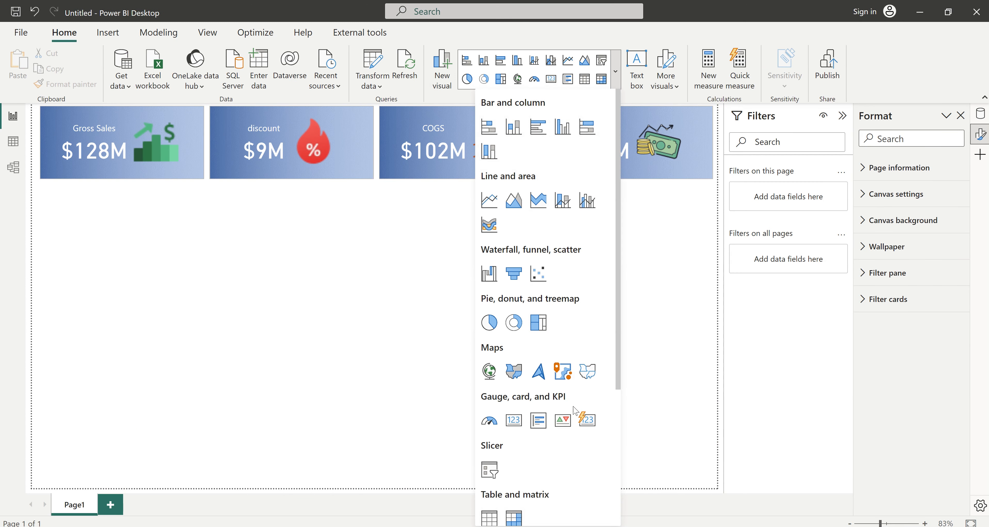
left_click(585, 420)
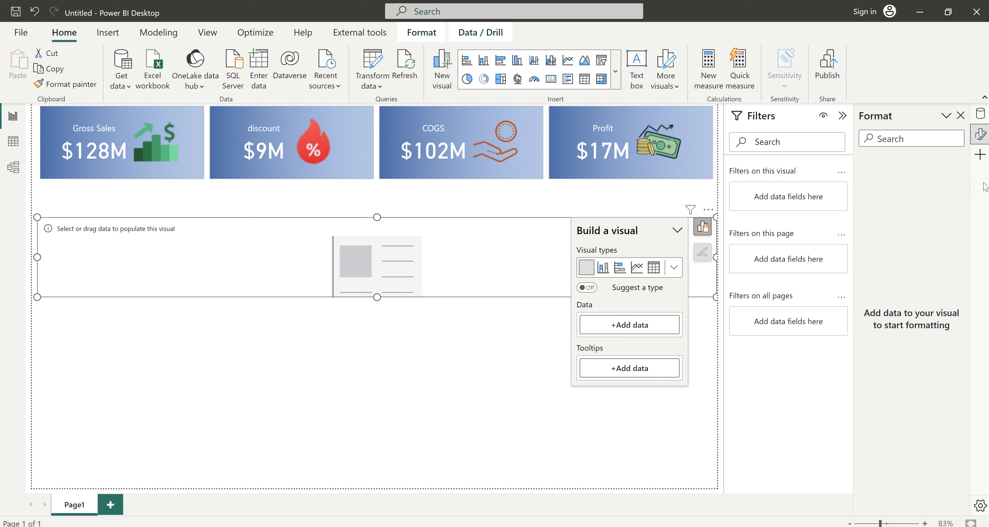
Step: Add Gross Sales, discount, COGS and Profit to the new card visual, and fit it directly beneath the first card row
left_click(980, 114)
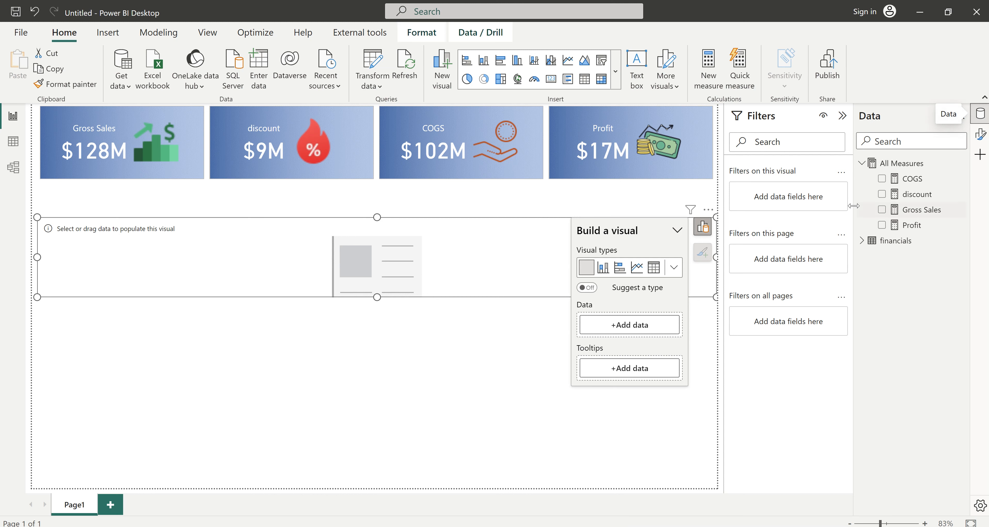
left_click(881, 210)
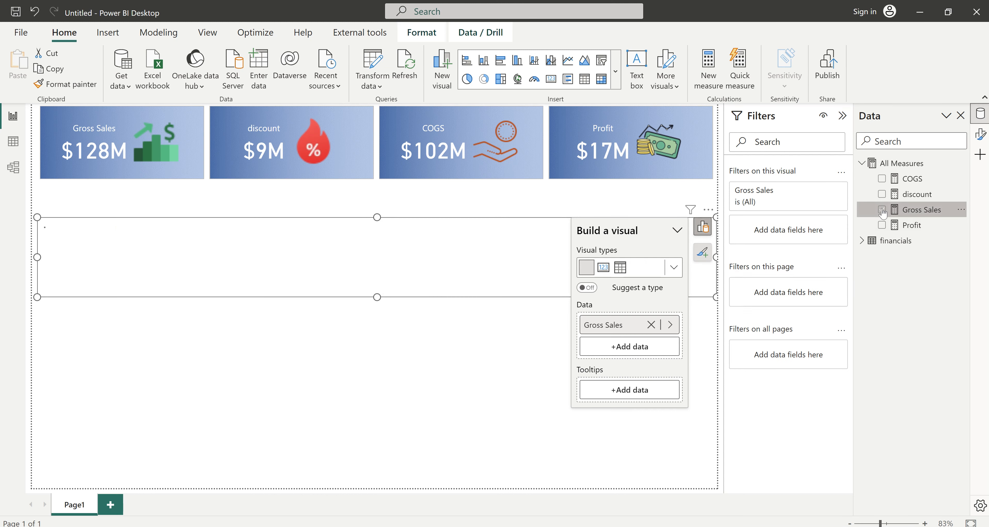
left_click(882, 194)
left_click(881, 178)
left_click(888, 227)
left_click_drag(372, 231, 382, 190)
left_click_drag(378, 263, 379, 278)
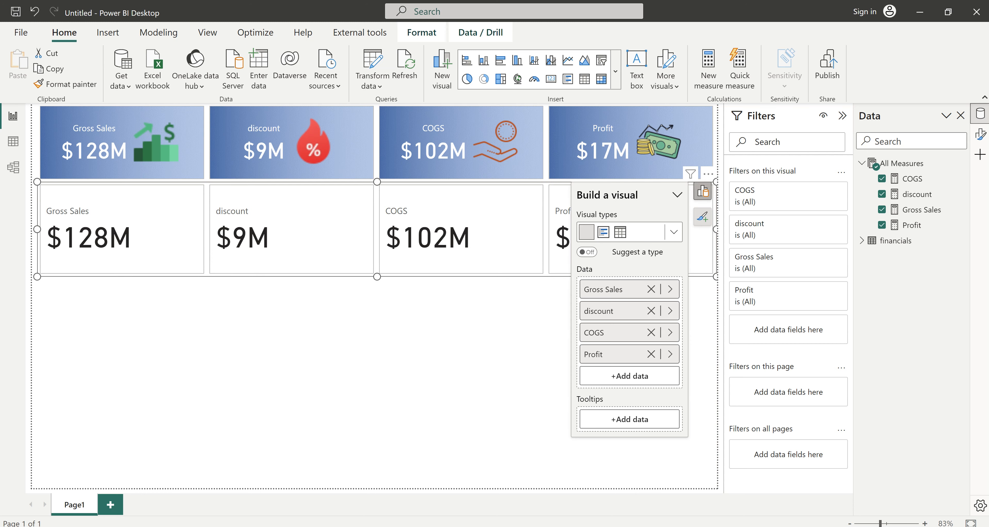
Step: Examine the sparkline cards in the KPI_SparkLine2 report, and browse the SVG Templates on kerrykolosko.com in the browser
left_click(562, 484)
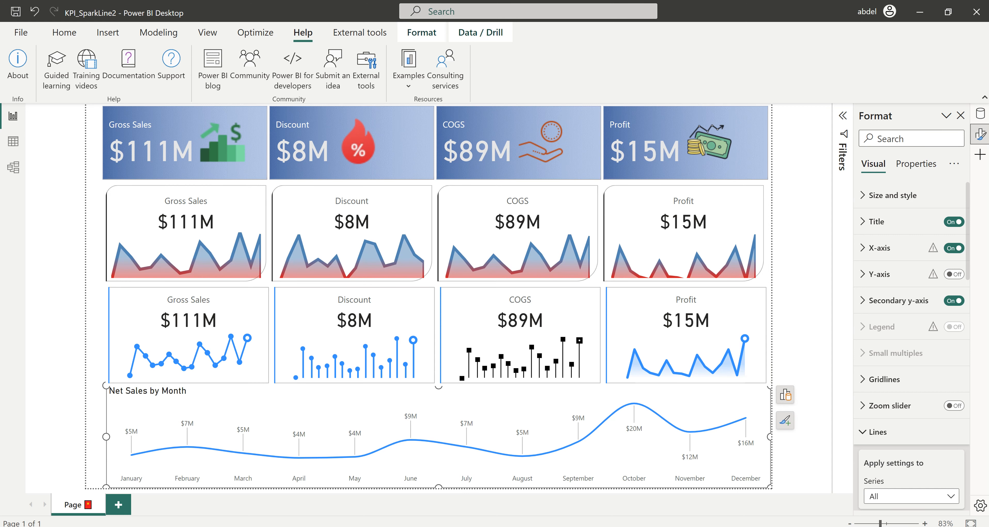
key("alt+Tab")
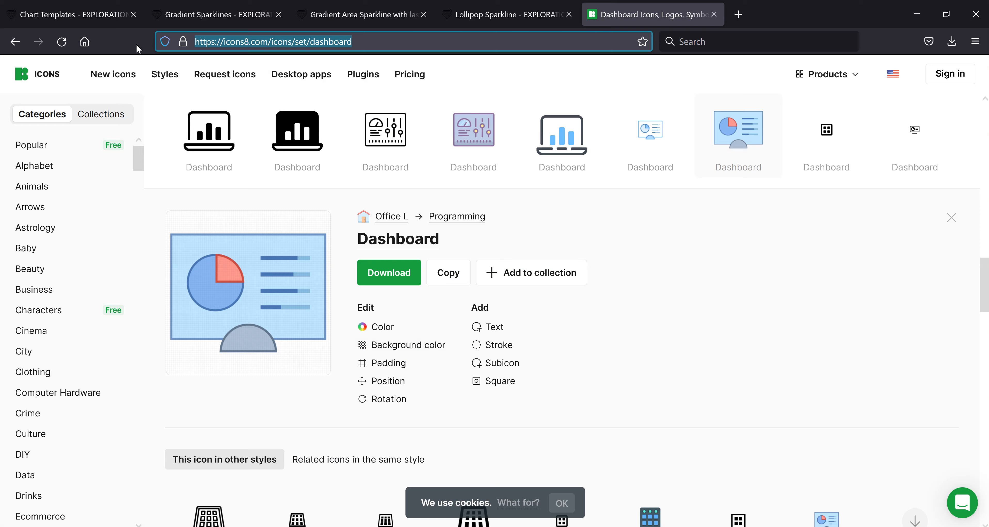
left_click(82, 16)
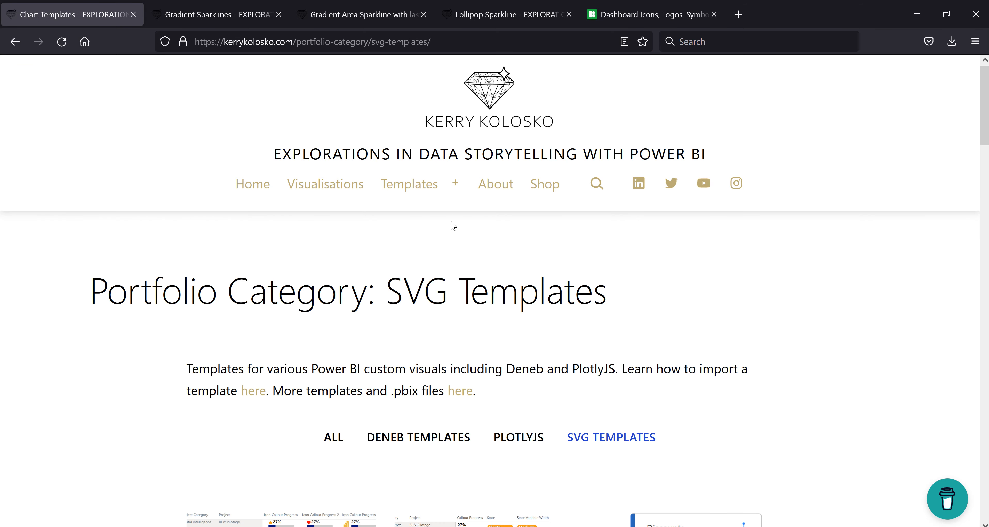
mouse_move(424, 188)
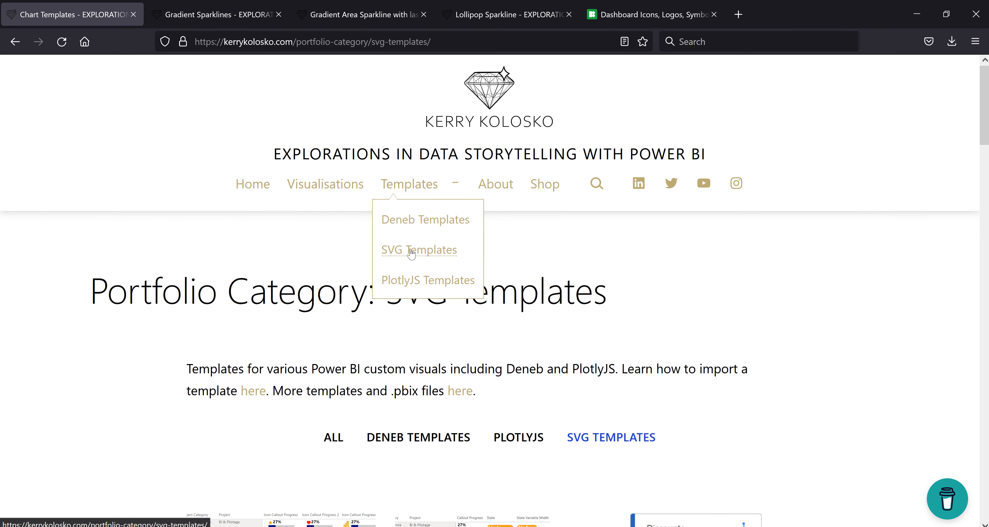
scroll(455, 444, "down", 1)
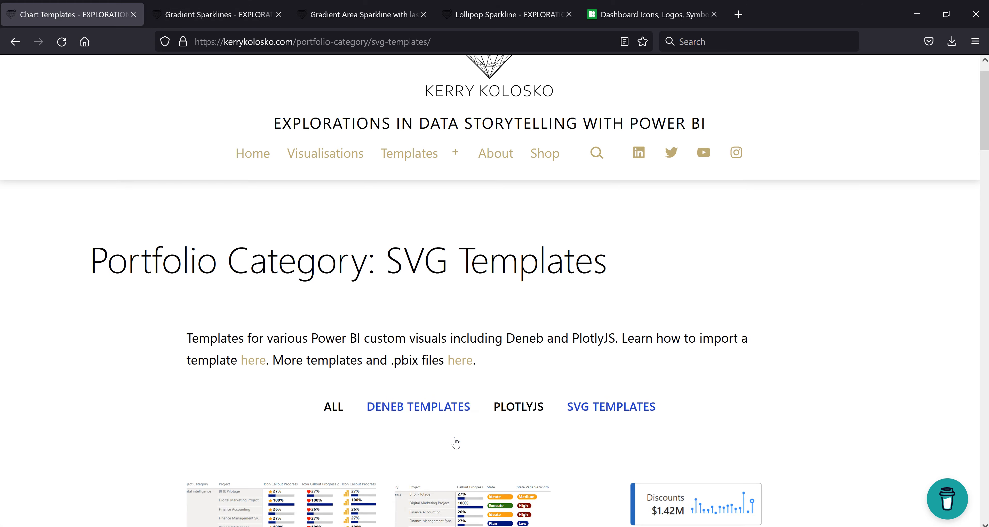
scroll(455, 443, "down", 12)
scroll(431, 438, "up", 2)
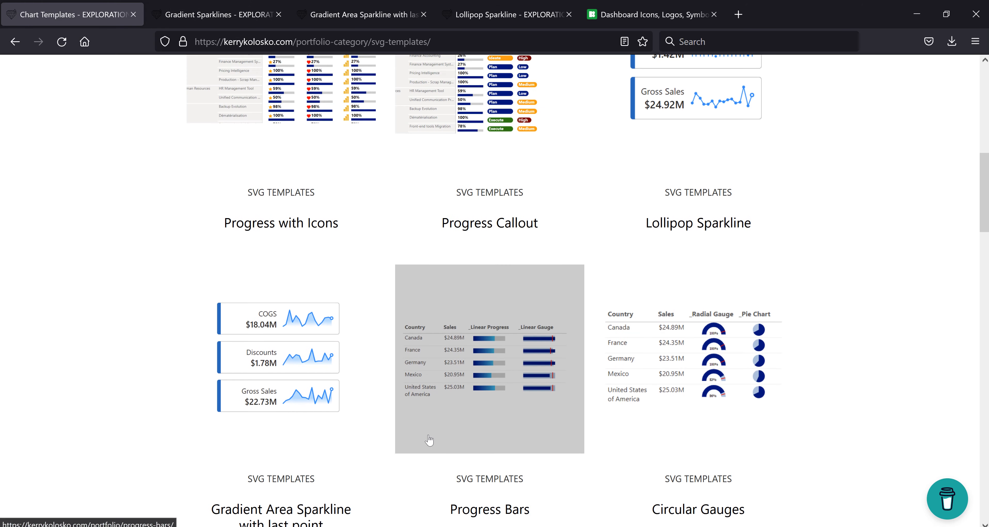
scroll(429, 440, "down", 9)
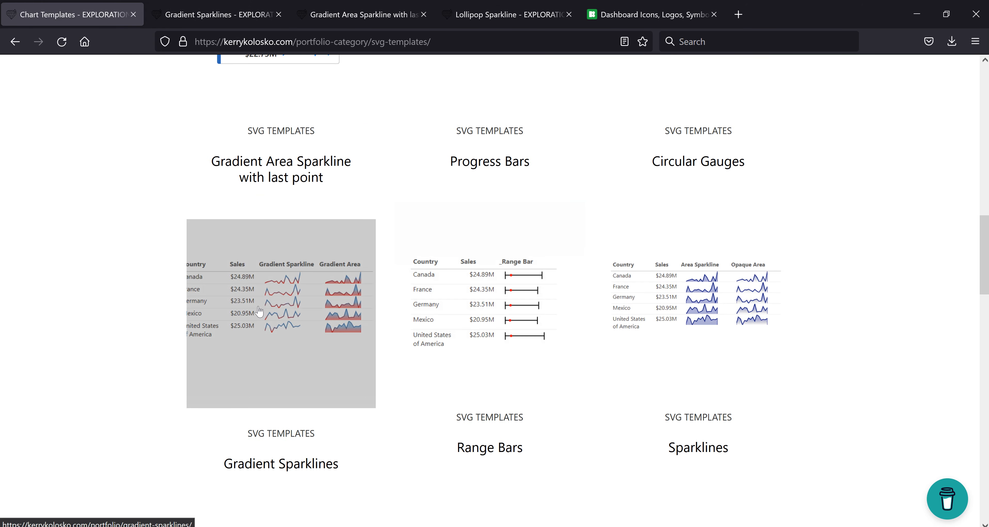
Step: Open the Gradient Sparklines template page and copy the complete Area Sparkline DAX code
left_click(211, 16)
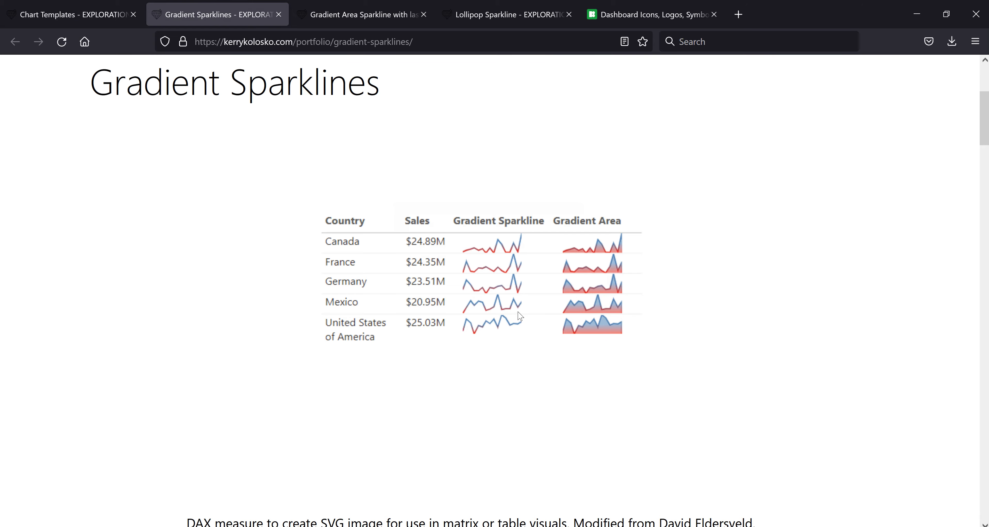
scroll(630, 388, "down", 18)
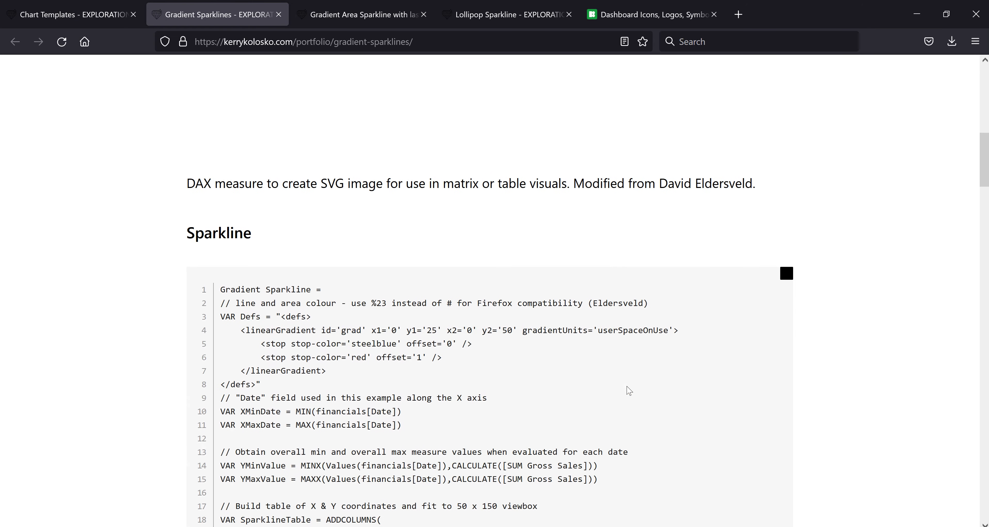
scroll(628, 391, "down", 2)
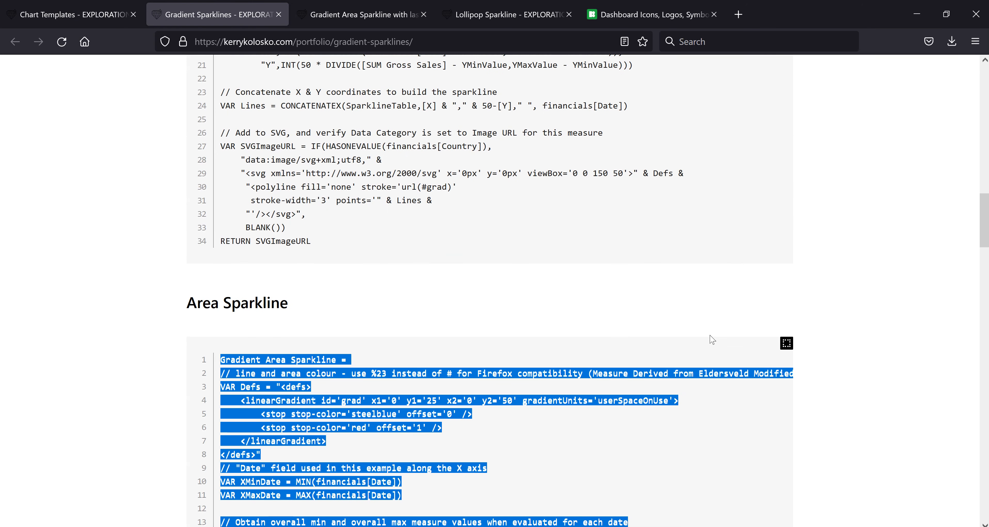
scroll(789, 253, "down", 4)
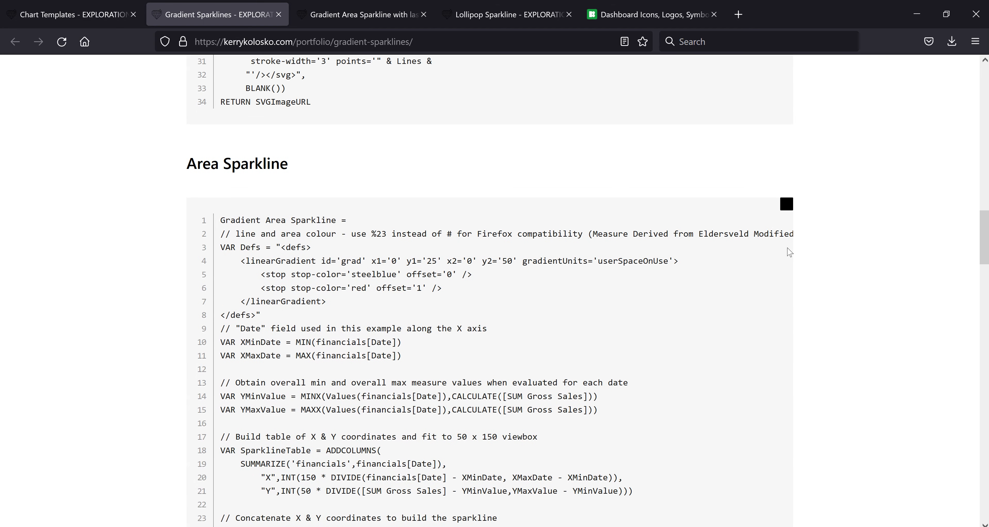
left_click(786, 203)
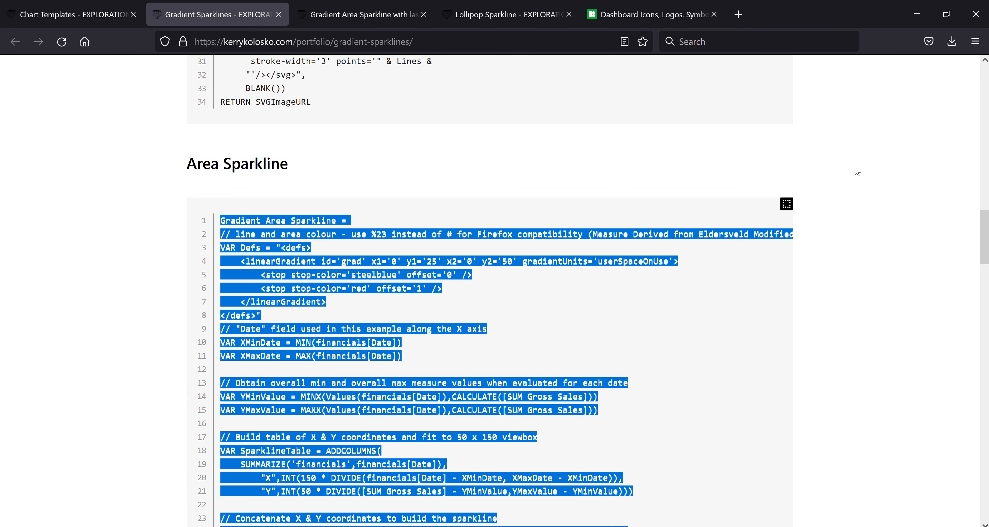
Step: Switch to the KPI_SparkLine2 report and look through the measures in its All Measures table
left_click(923, 14)
left_click(980, 114)
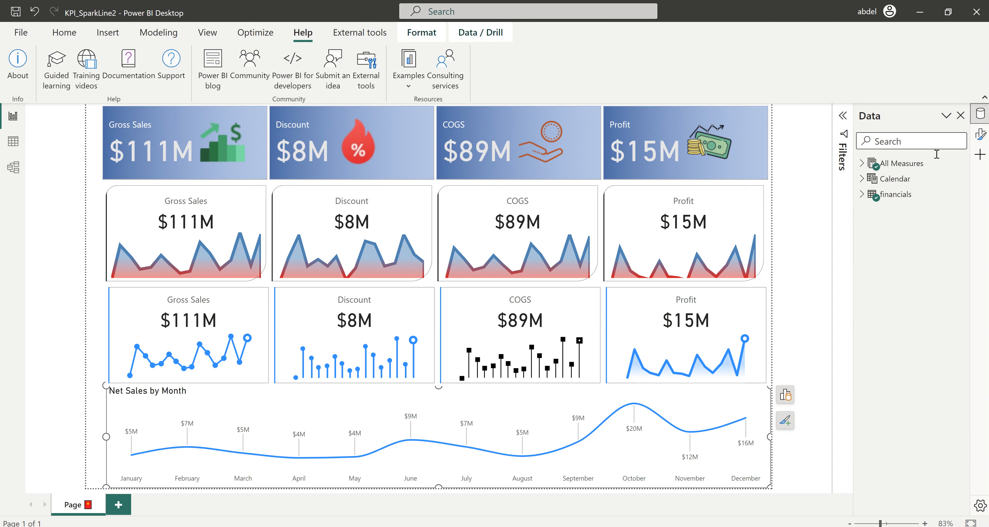
left_click(861, 163)
left_click(862, 163)
Step: Switch to the untitled report, create a new measure in All Measures, and paste the copied Gradient Area Sparkline code into it
mouse_move(638, 526)
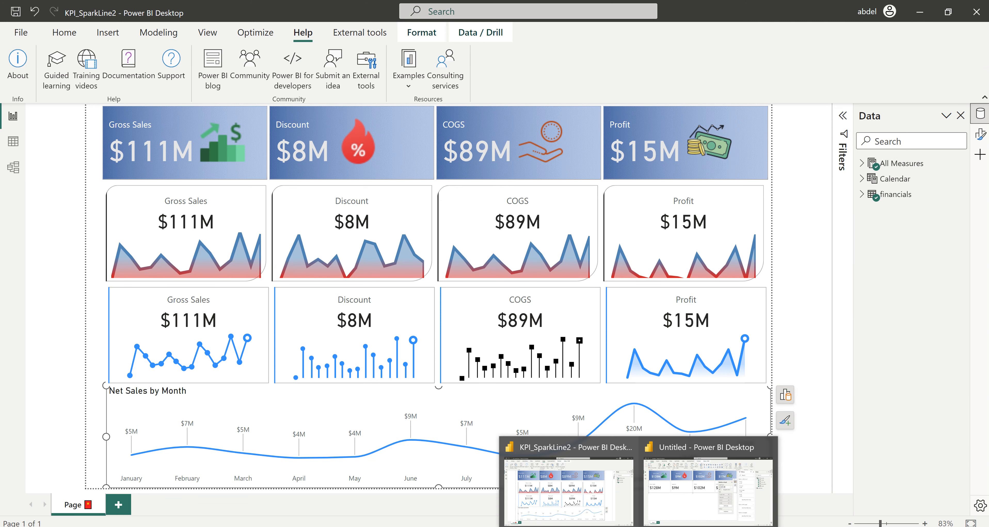
left_click(701, 499)
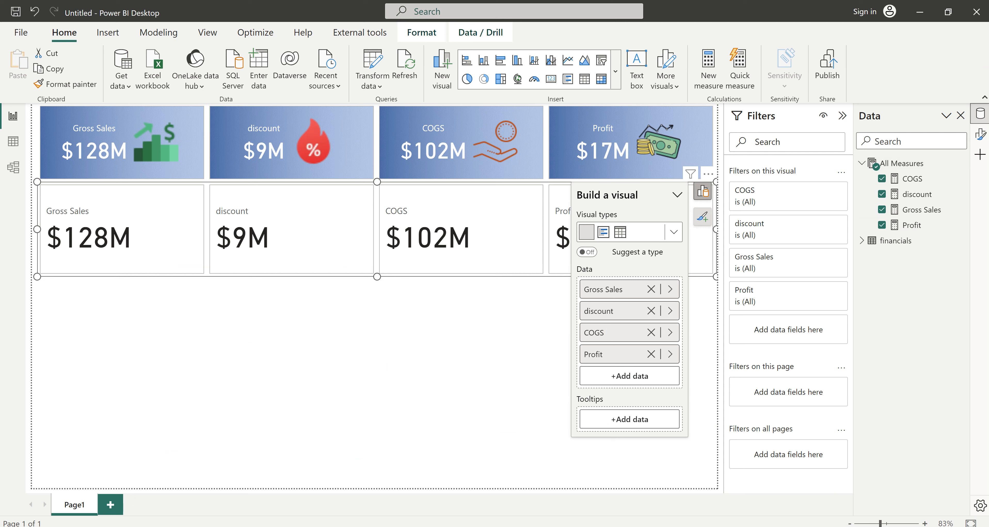
left_click(979, 134)
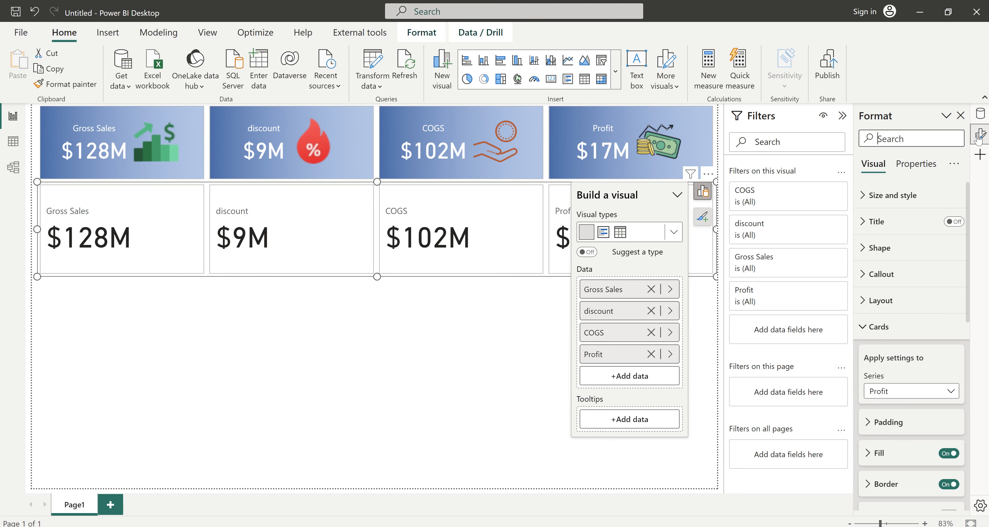
left_click(980, 115)
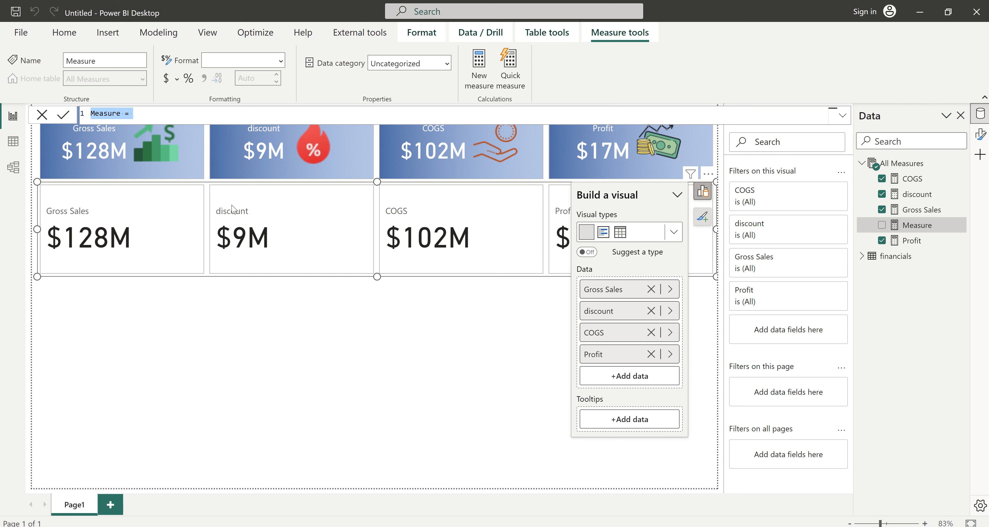
key("ctrl+v")
scroll(365, 258, "up", 1)
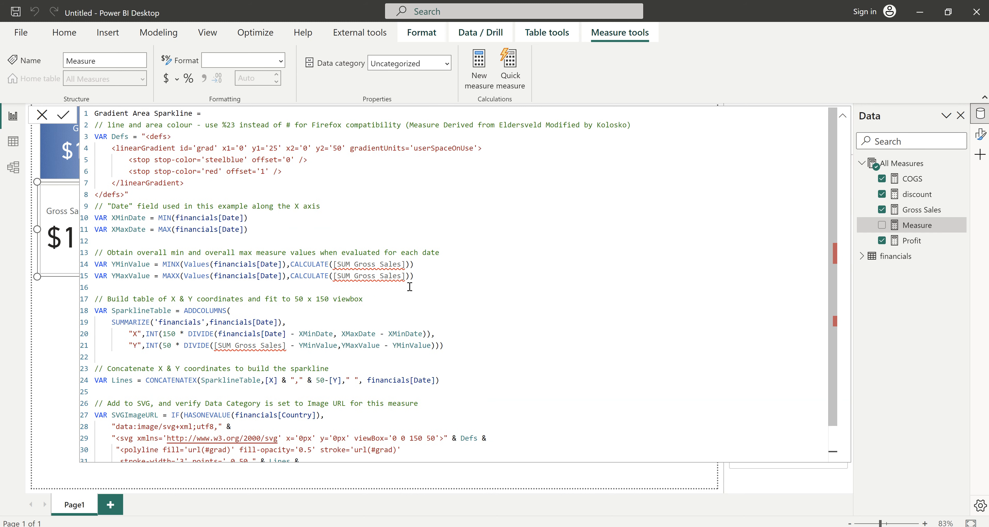
Step: Rename the measure as Gross Sales Area Sparkline in its formula
double_click(114, 115)
type("Gross Sal")
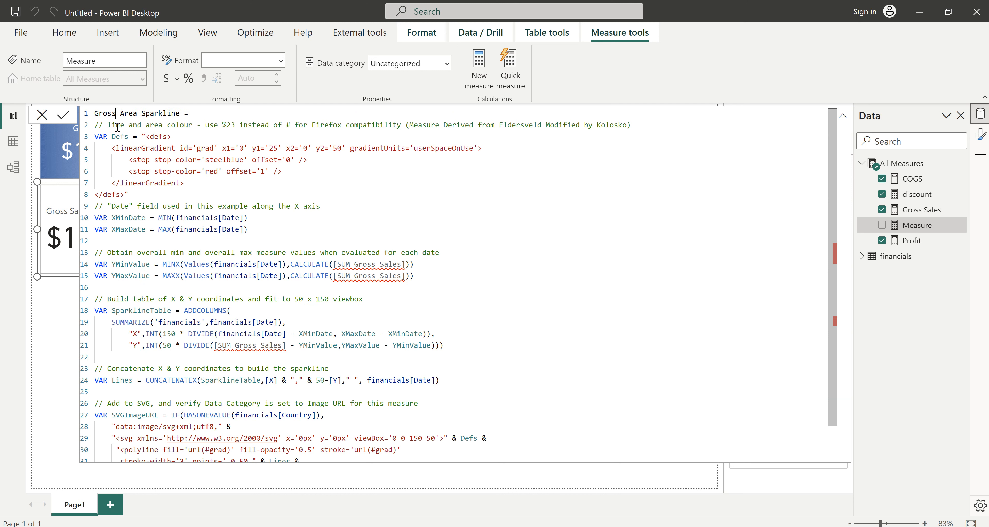
type("es")
Step: Replace [SUM Gross Sales] with [Gross Sales] in the YMinValue, YMaxValue and SparklineTable Y expressions
double_click(346, 265)
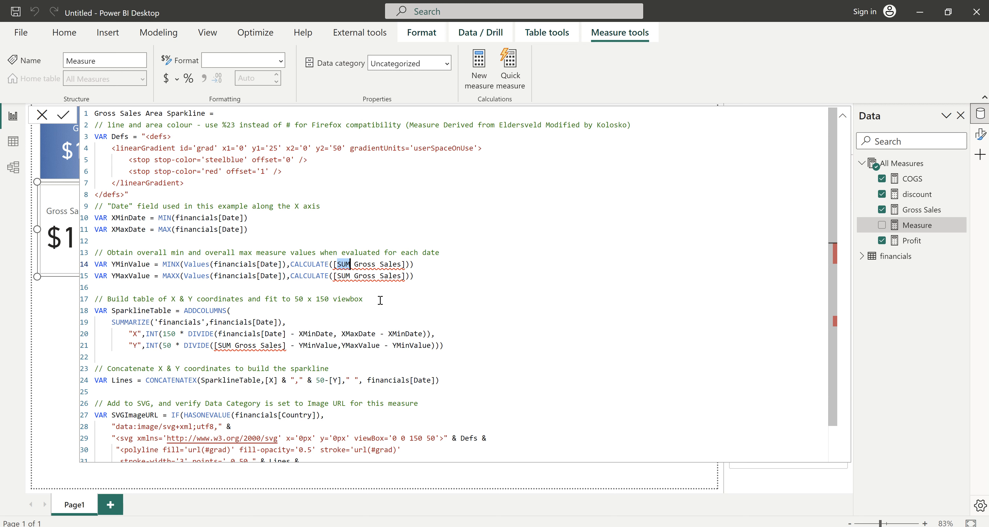
key("BackSpace")
key("Delete")
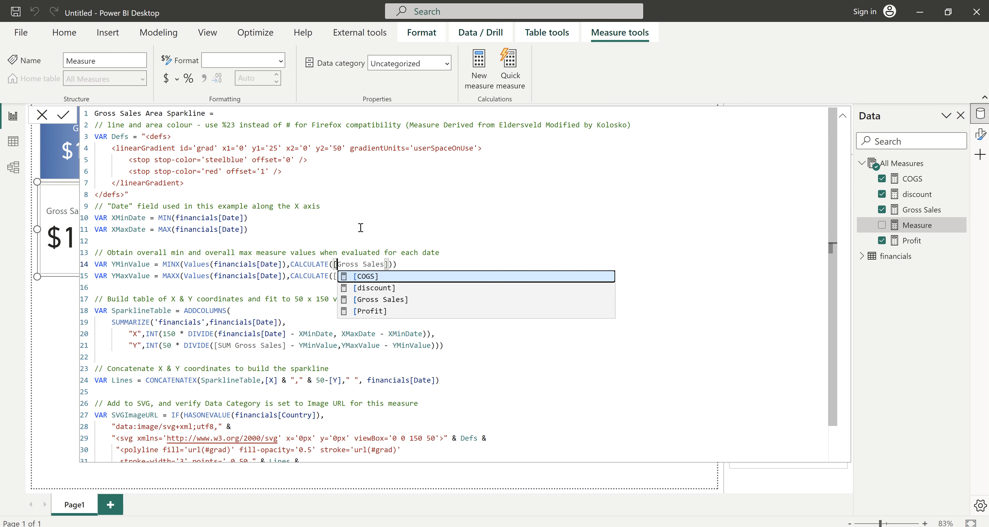
left_click(345, 276)
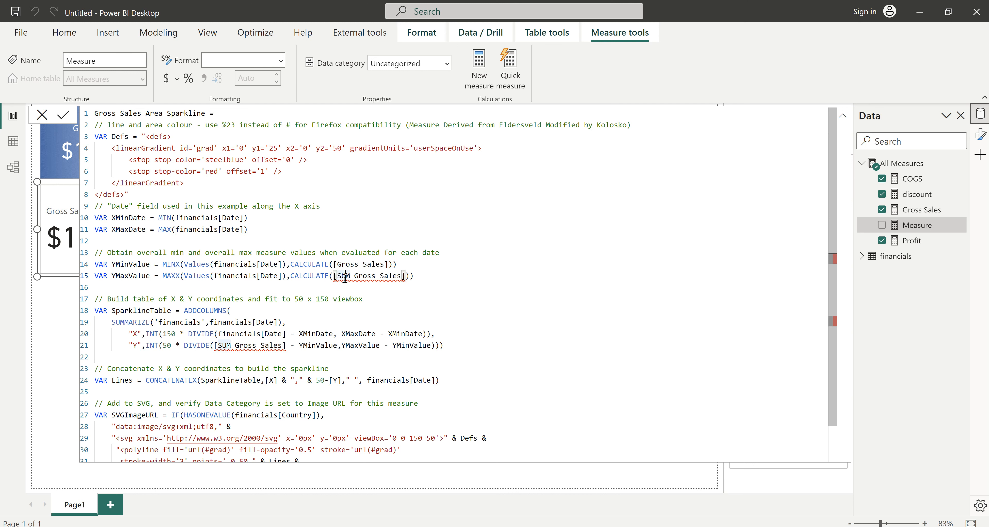
double_click(343, 275)
key("BackSpace")
key("Delete")
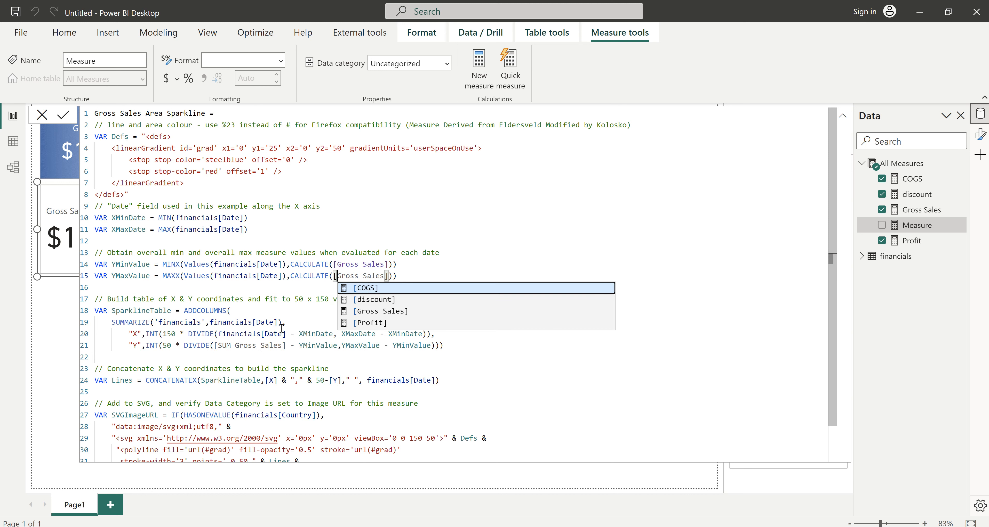
double_click(227, 345)
key("BackSpace")
key("Delete")
left_click(381, 305)
scroll(213, 416, "down", 2)
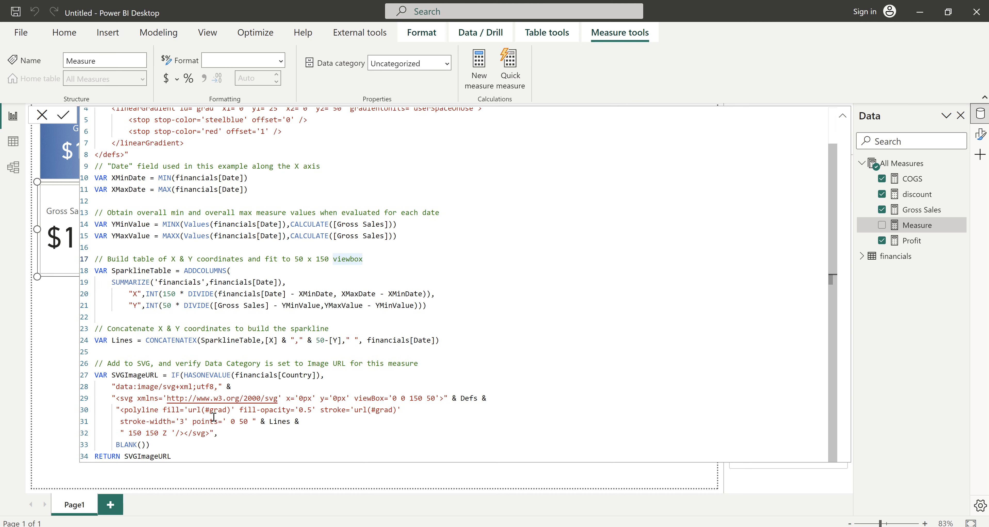
Step: Remove the IF(HASONEVALUE(financials[Country]) condition and its BLANK() fallback from the SVGImageURL variable
left_click_drag(325, 375, 172, 377)
key("Delete")
left_click_drag(150, 446, 214, 433)
key("Delete")
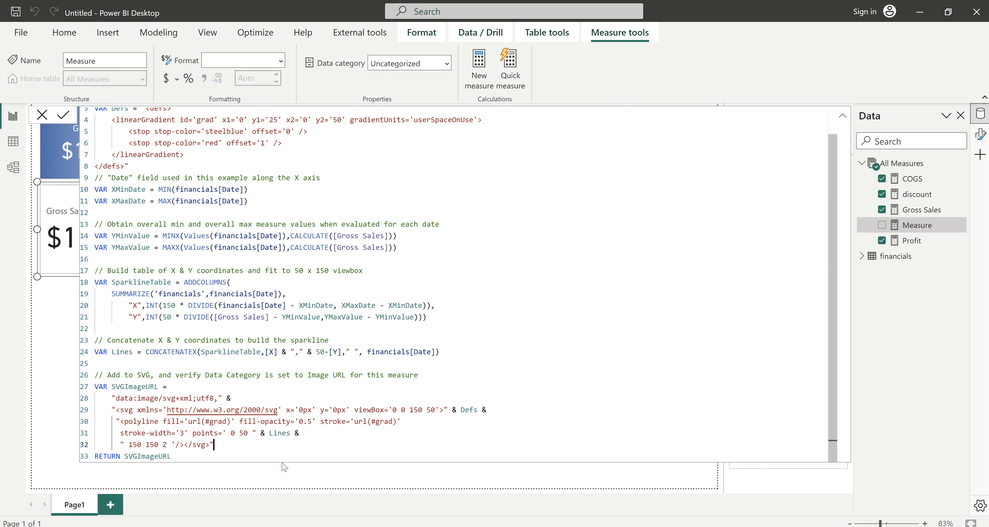
Step: Review the rest of the sparkline formula, commit the Gross Sales Area Sparkline measure and close its formula editor
scroll(292, 299, "up", 3)
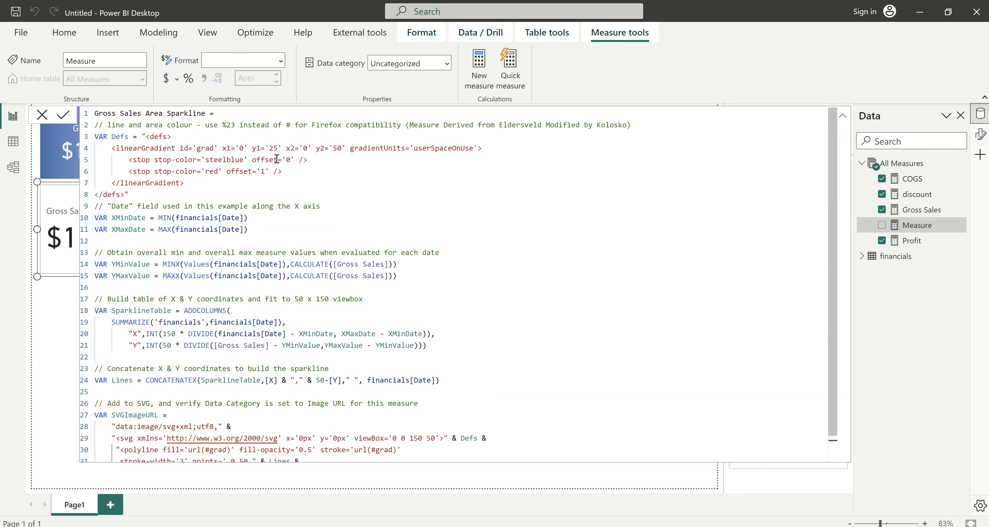
double_click(225, 158)
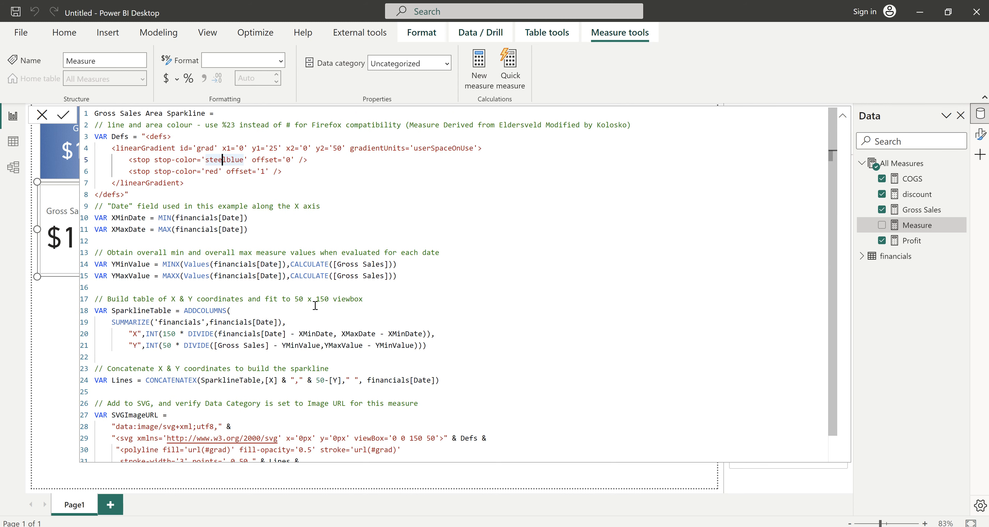
scroll(315, 303, "down", 1)
scroll(314, 302, "up", 1)
double_click(282, 253)
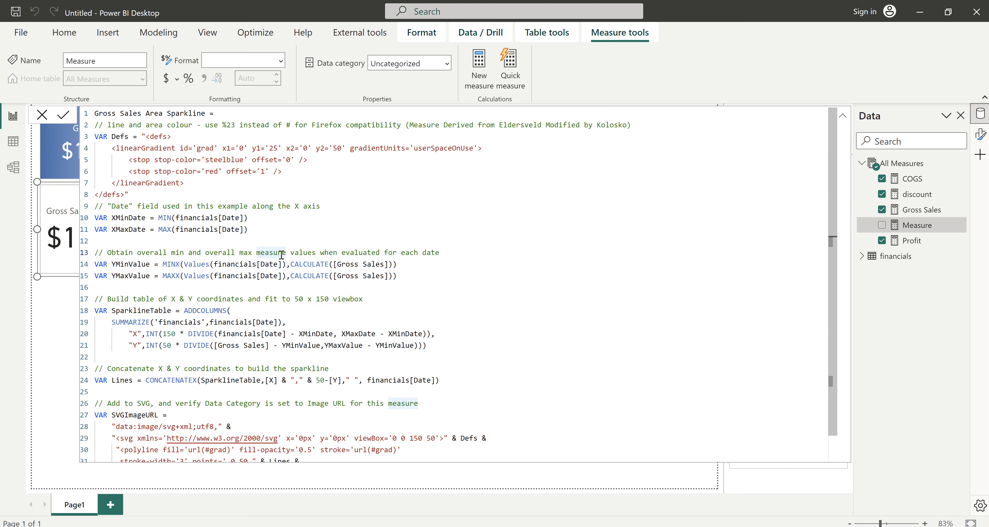
key("Return")
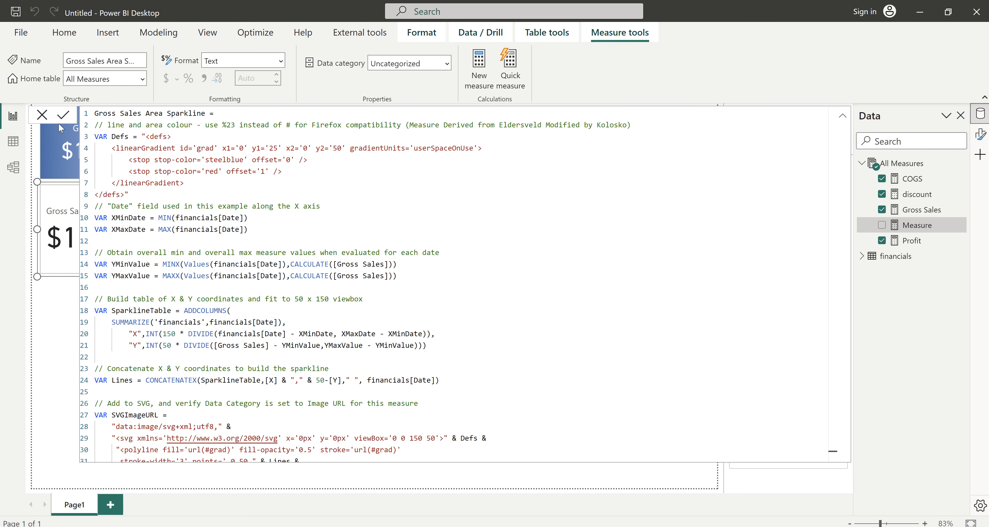
left_click(42, 115)
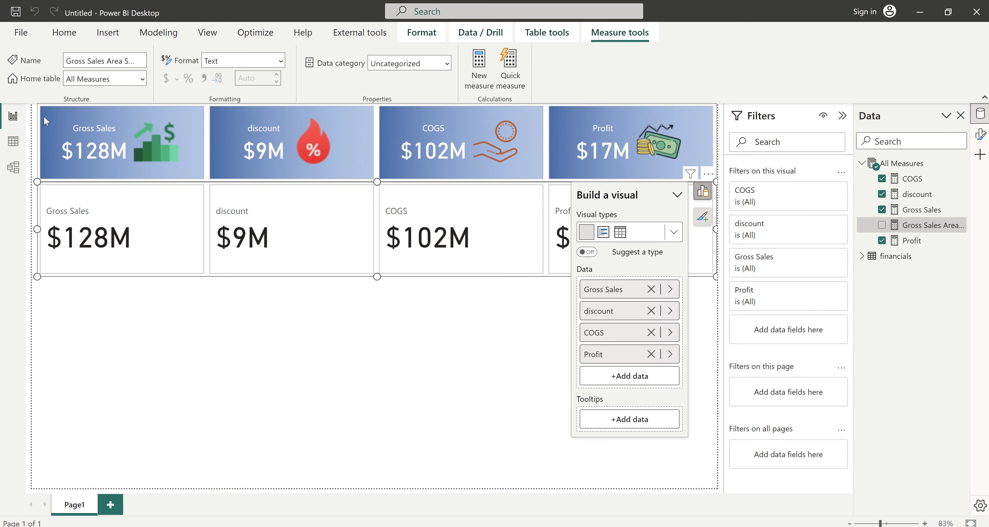
Step: Turn on the card image for the Gross Sales series in the lower card visual and set its image type to Image URL
left_click(160, 254)
left_click(980, 135)
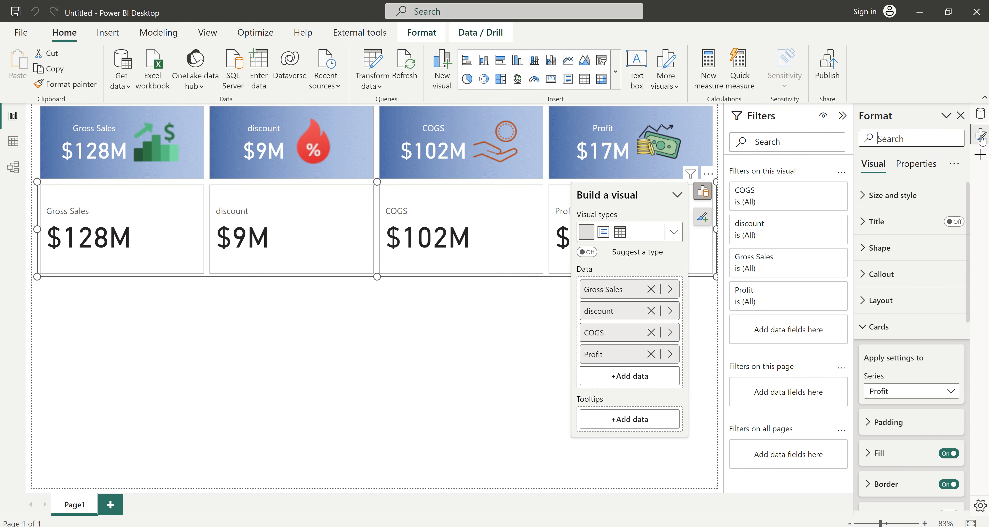
left_click(896, 393)
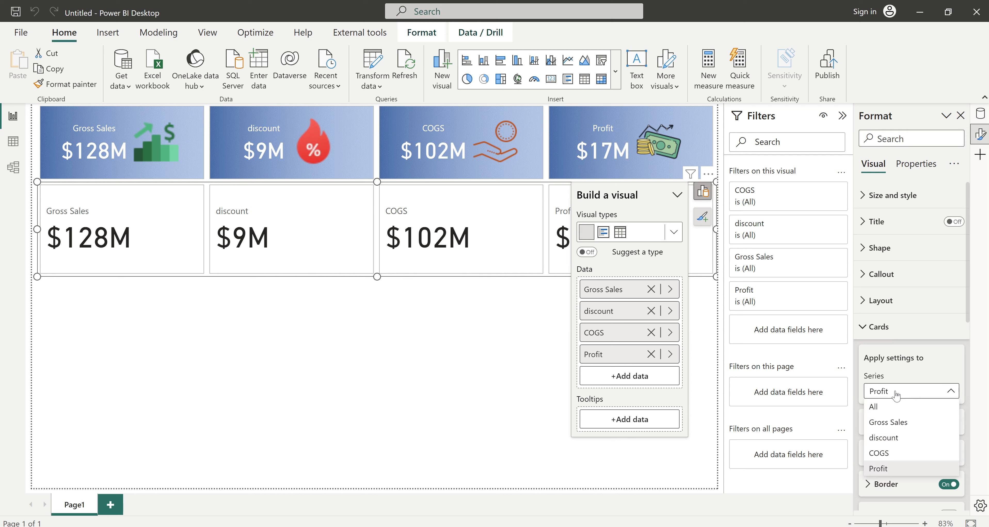
left_click(901, 429)
scroll(890, 357, "down", 5)
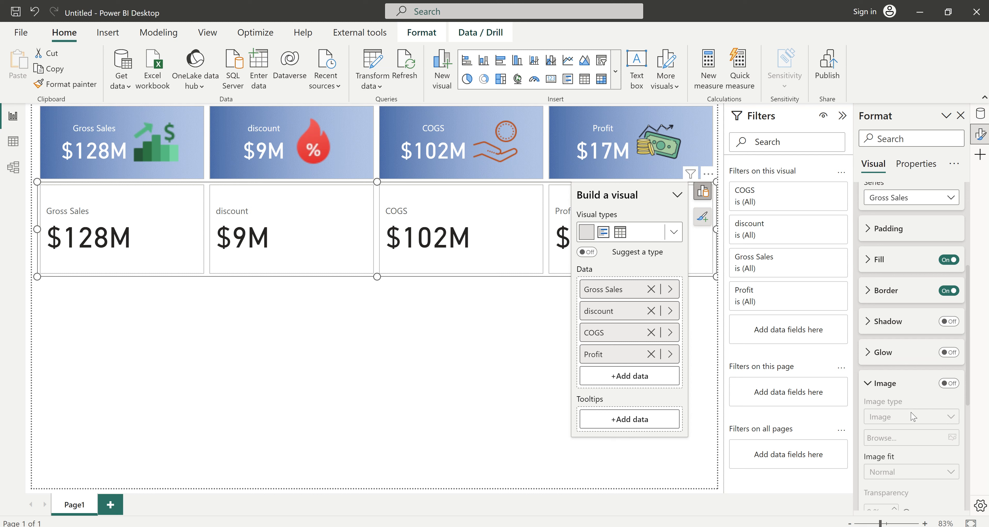
left_click(949, 380)
scroll(908, 419, "down", 3)
left_click(943, 266)
left_click(904, 296)
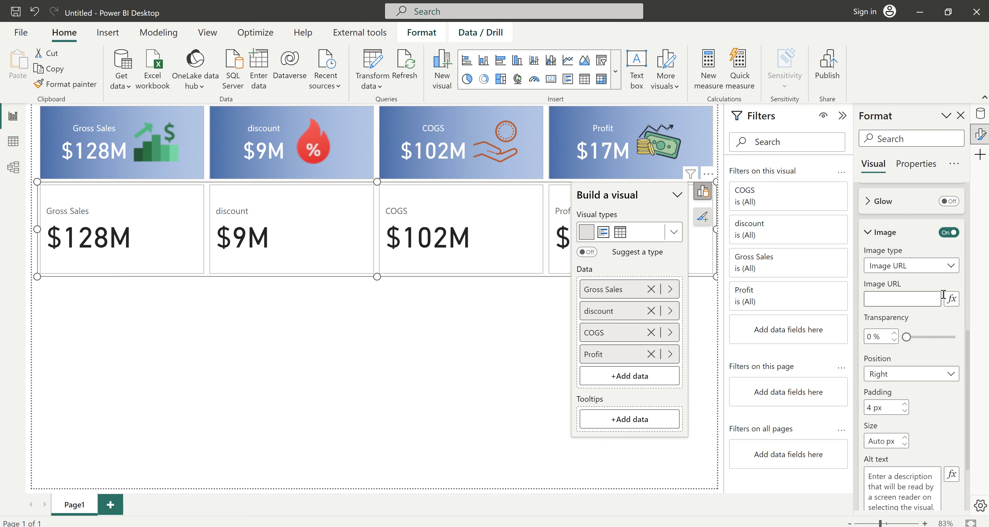
Step: Base the Gross Sales card's image URL on the field value of the Gross Sales Area Sparkline measure
left_click(951, 299)
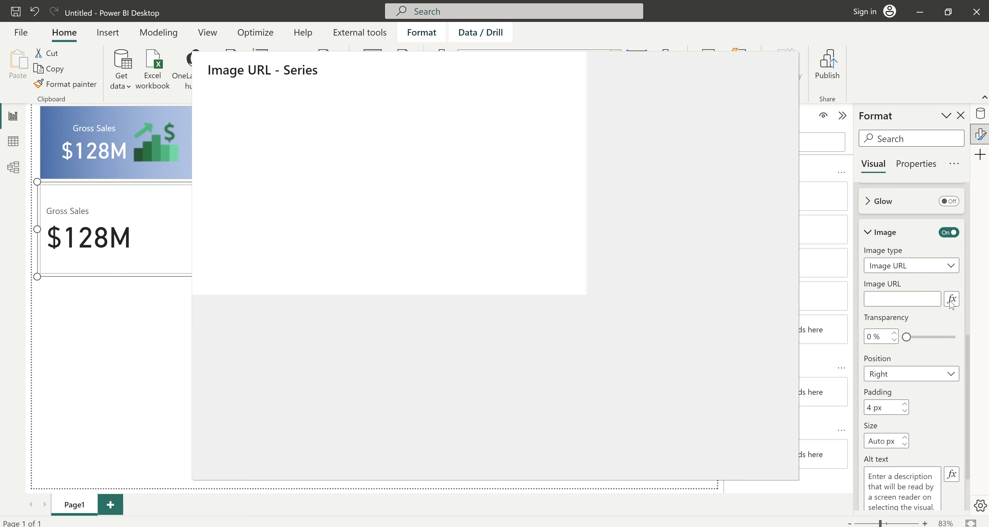
left_click(269, 178)
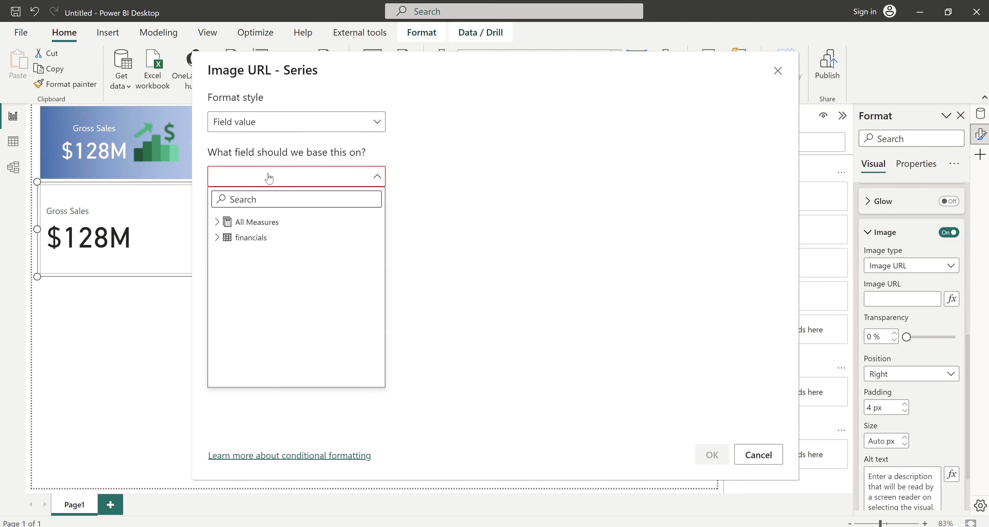
left_click(217, 223)
left_click(285, 288)
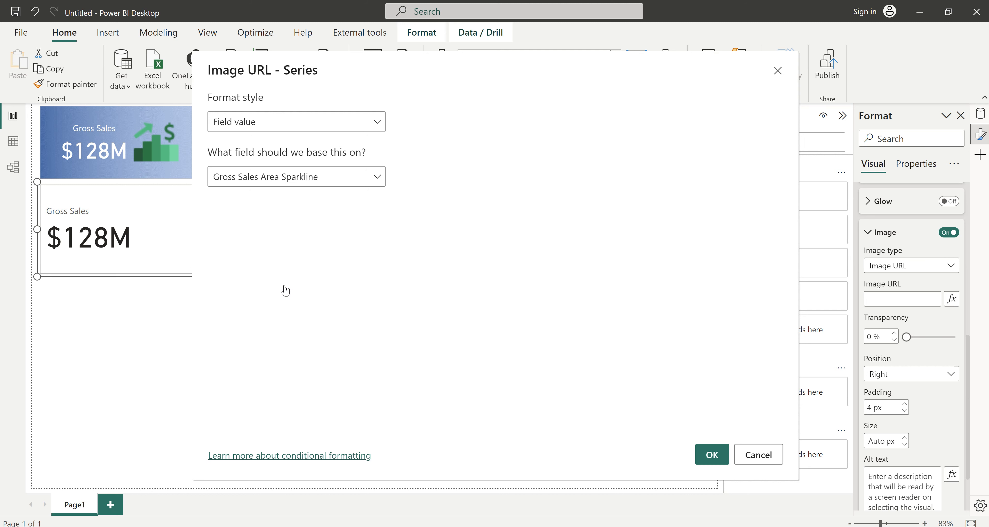
left_click(707, 455)
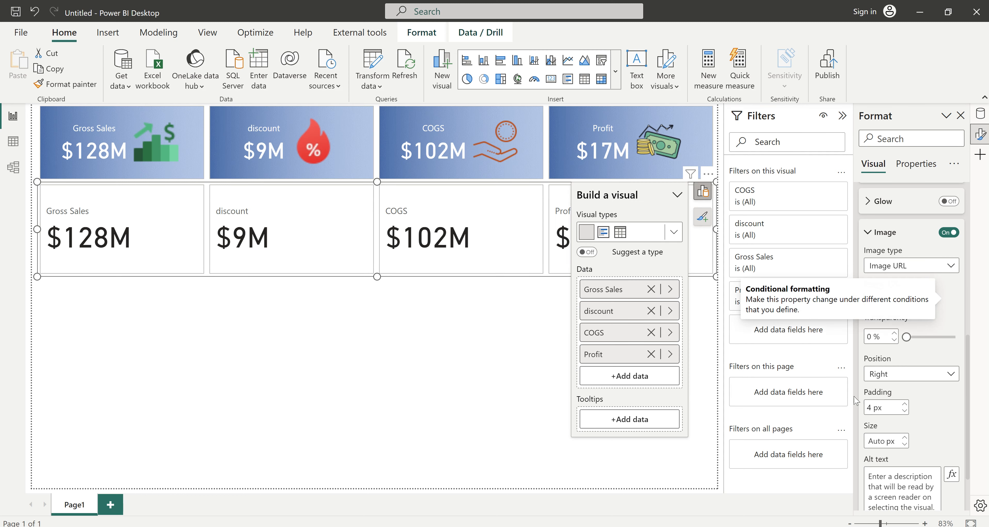
Step: Try a 140 px sparkline image on the Gross Sales card, enlarge it to 240 px and set its position to Bottom
left_click(881, 440)
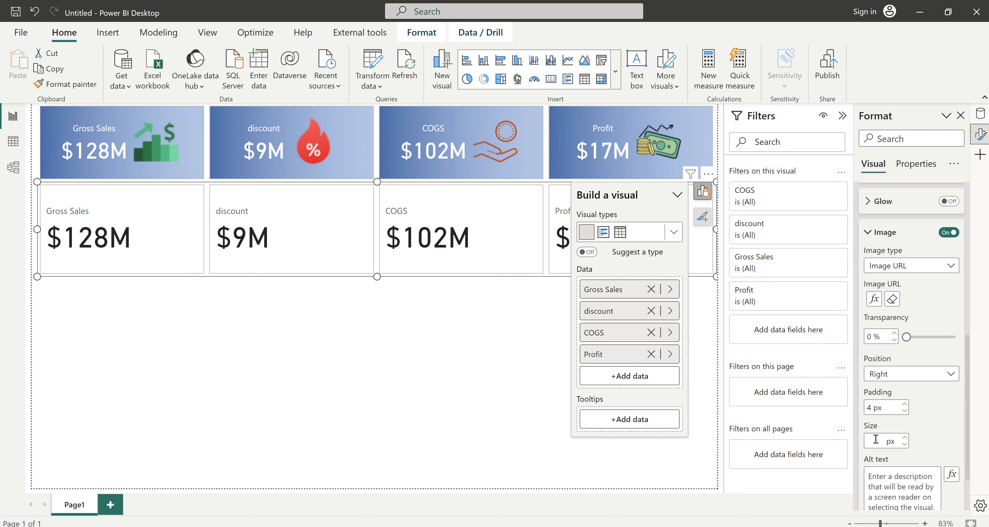
type("140")
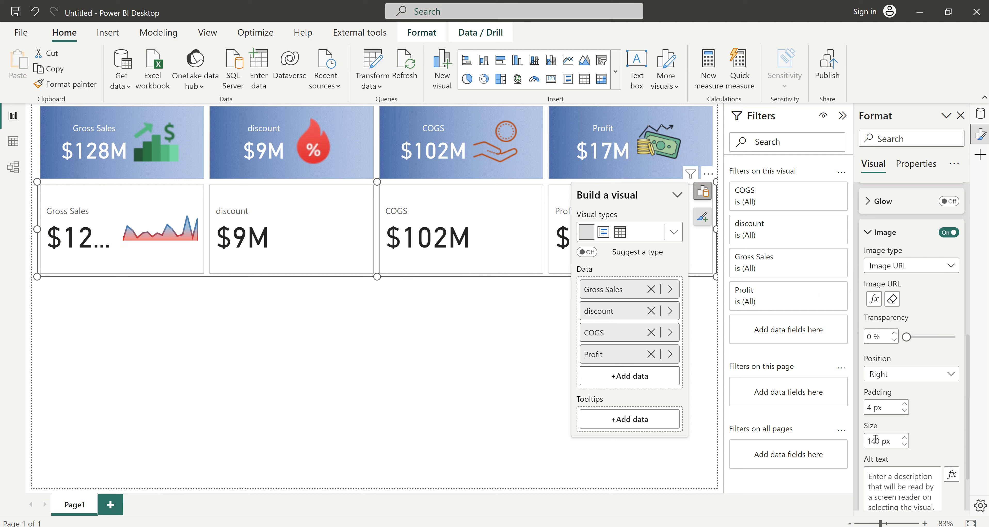
key("BackSpace")
key("BackSpace")
key("BackSpace")
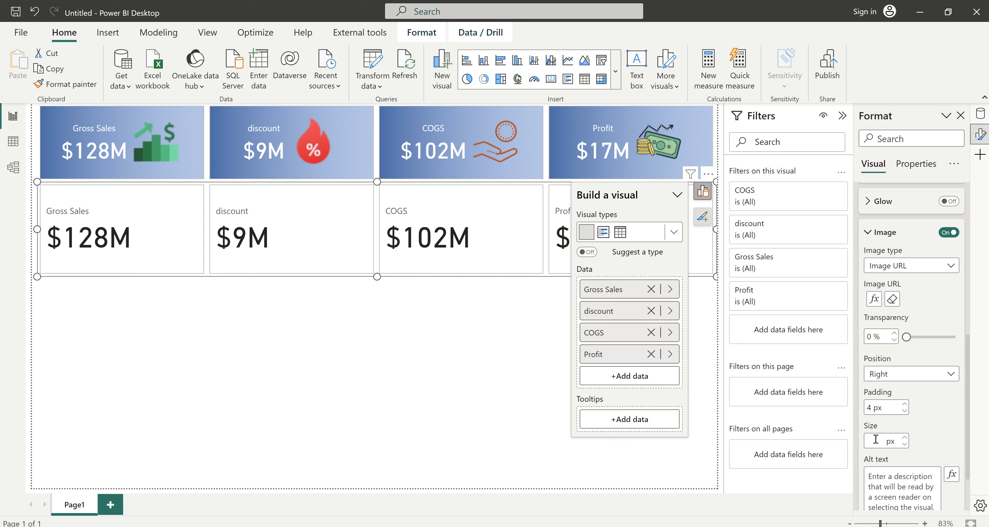
type("240")
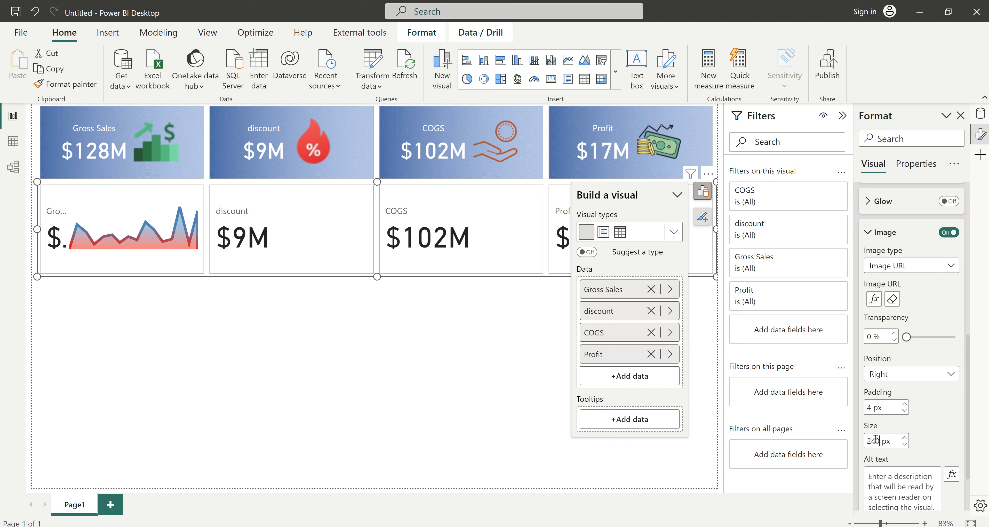
left_click(898, 374)
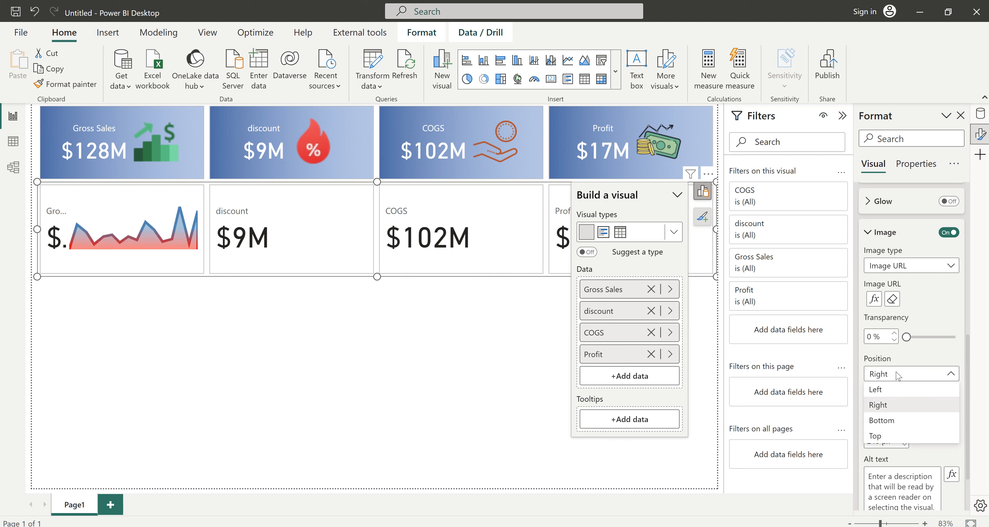
left_click(895, 421)
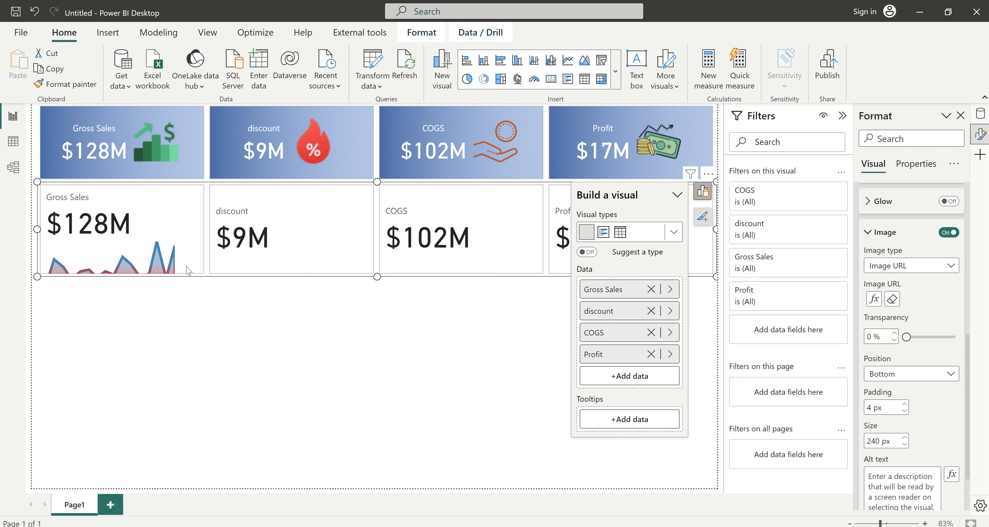
Step: Set the Gross Sales sparkline image size to 200 px and make the lower card visual slightly taller
double_click(872, 441)
type("200")
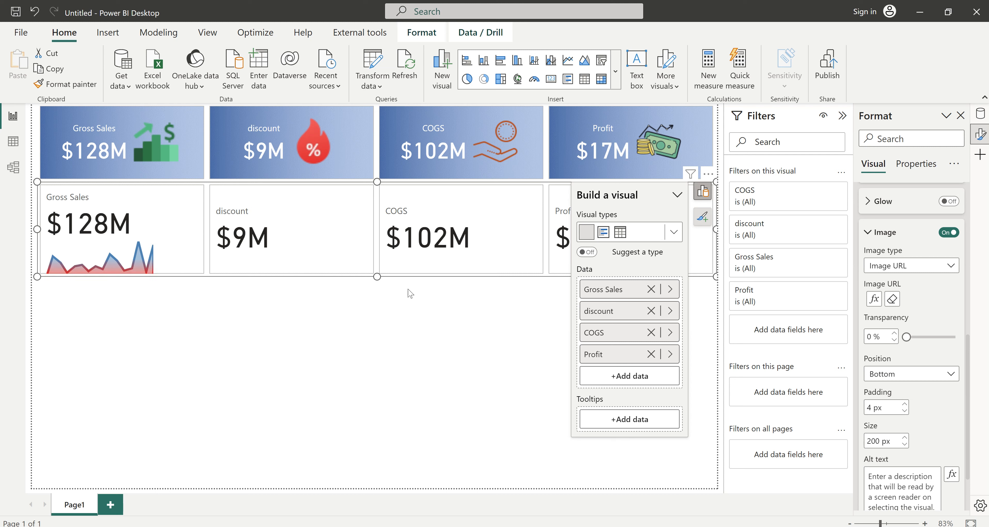
left_click_drag(377, 276, 377, 286)
left_click(163, 267)
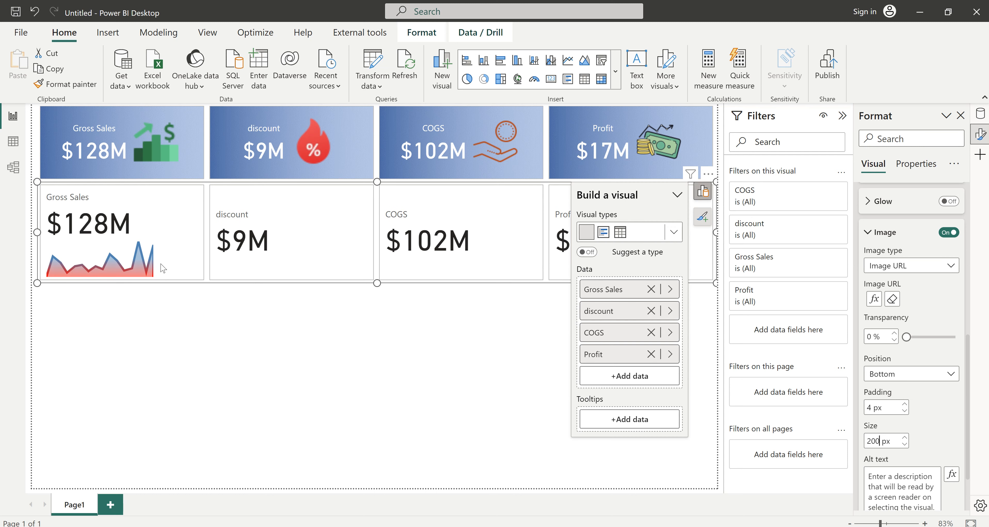
Step: Set the Gross Sales sparkline image size to 240 px and extend the lower card visual's height a little further
key("BackSpace")
key("BackSpace")
type("40")
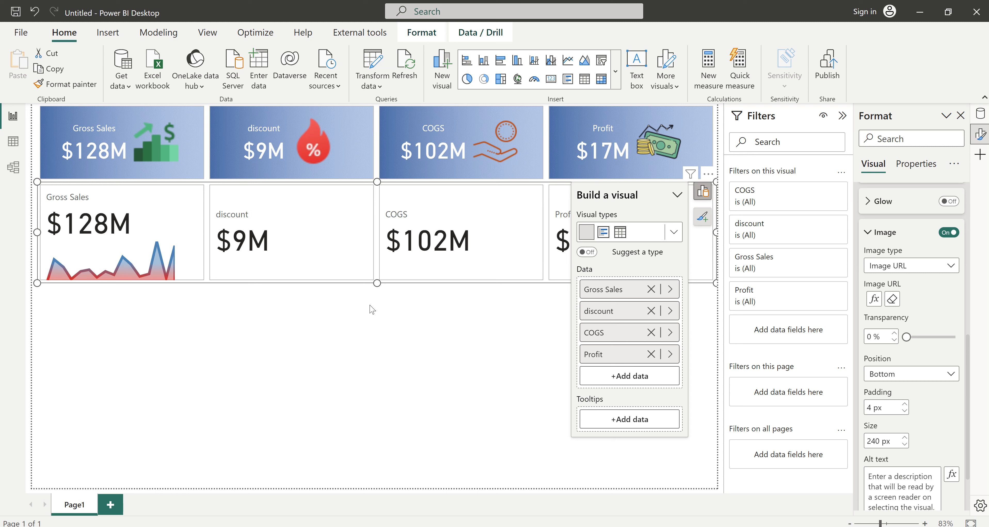
left_click_drag(376, 283, 380, 296)
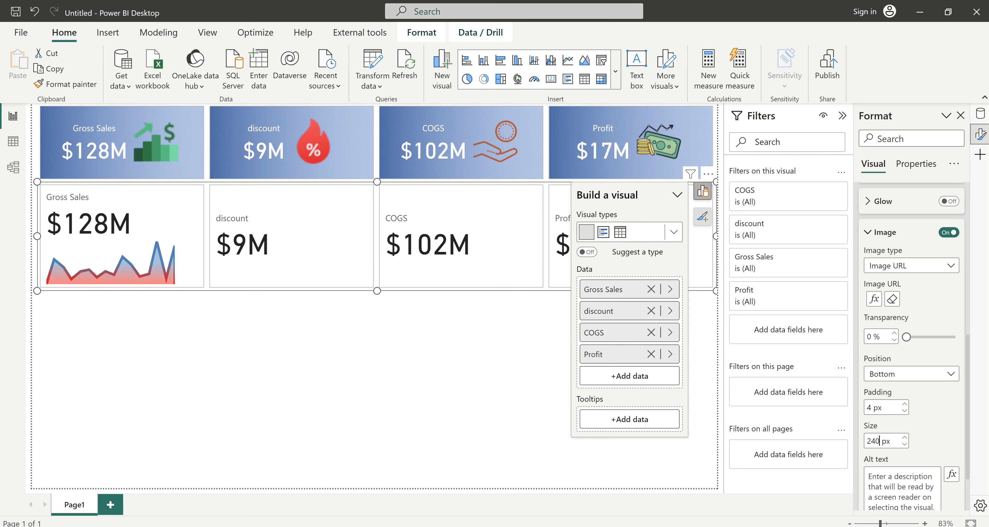
Step: Switch to the KPI_SparkLine2 report to examine its finished sparkline cards and return to the untitled report
mouse_move(639, 526)
left_click(571, 483)
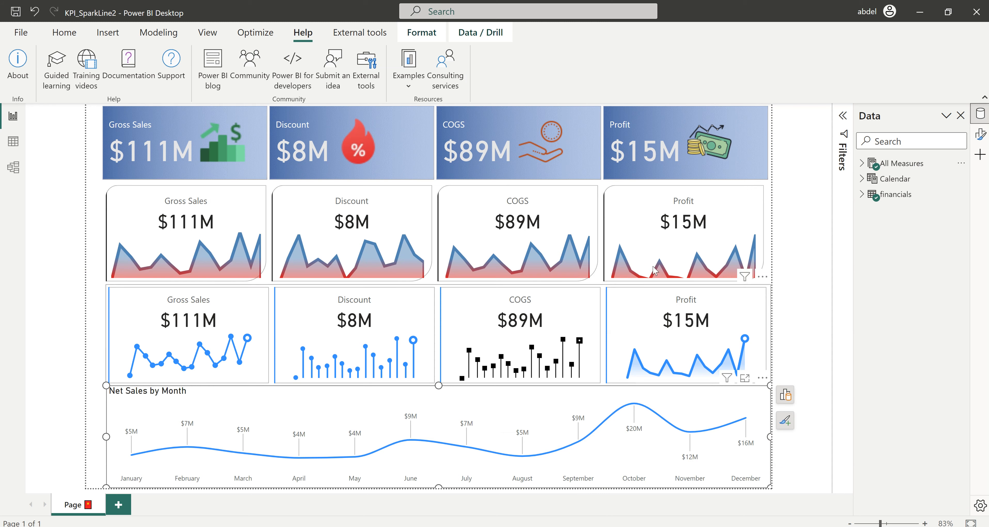
left_click(920, 12)
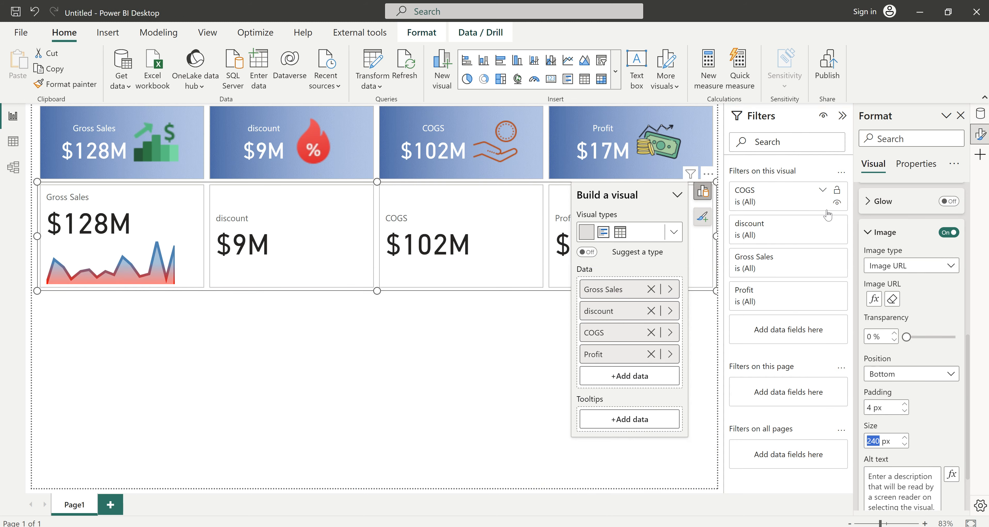
Step: Copy the entire Gross Sales Area Sparkline formula and paste it into a new measure in All Measures
left_click(979, 114)
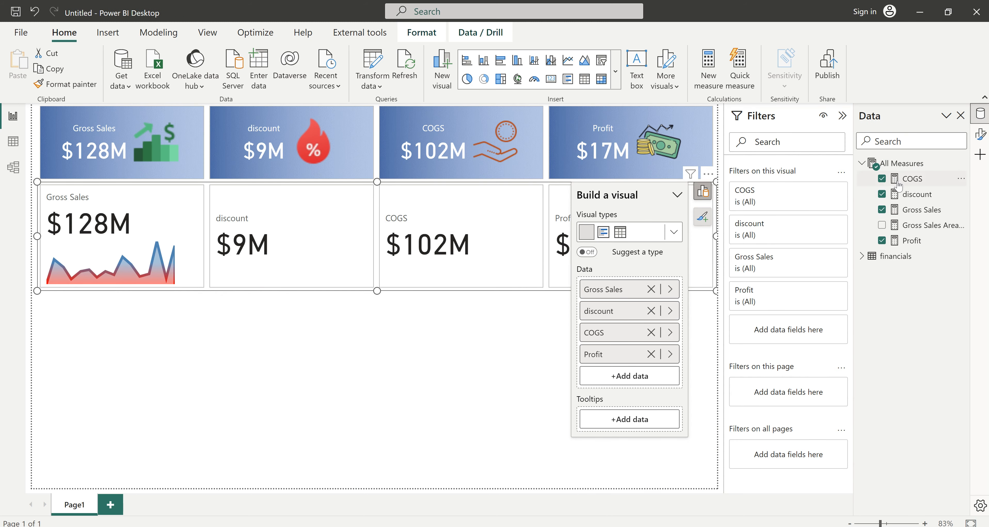
left_click(926, 227)
left_click(314, 219)
key("ctrl+a")
key("ctrl+c")
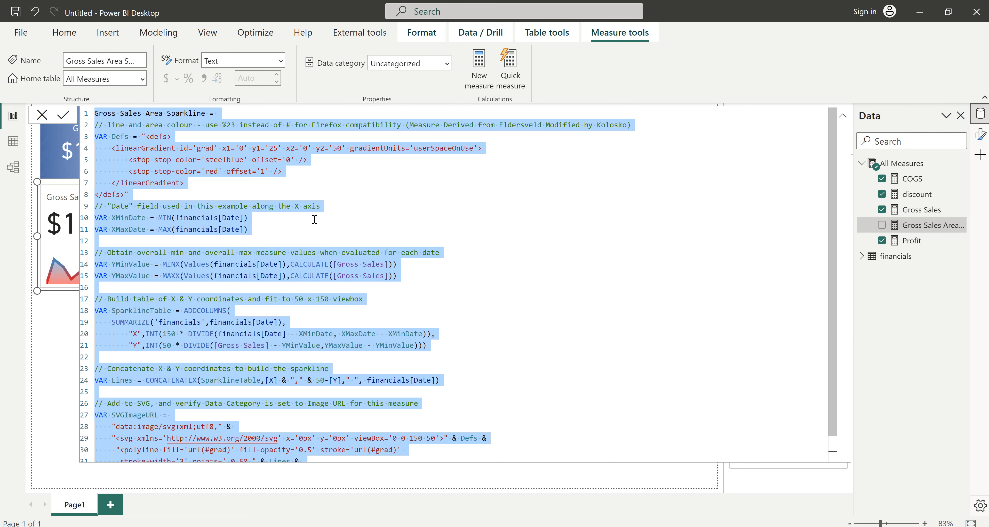
left_click(485, 64)
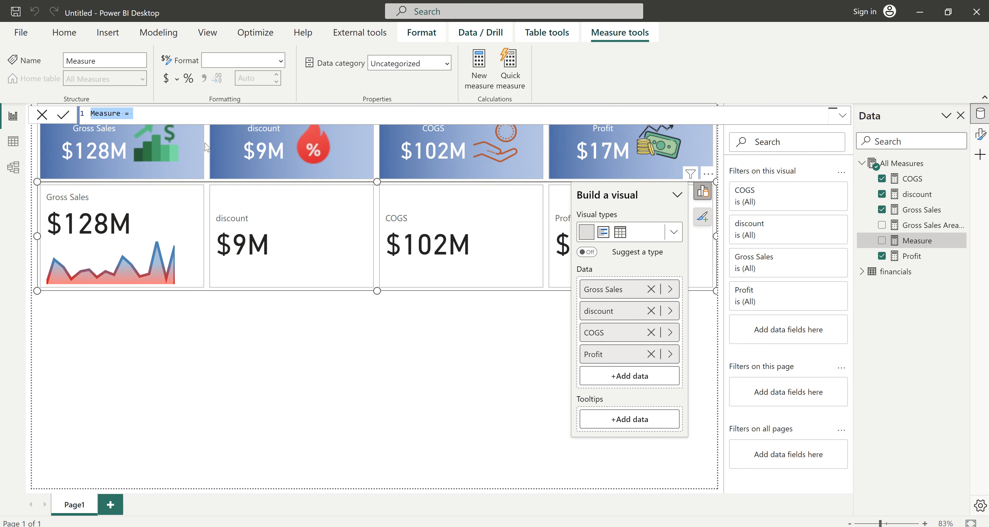
key("ctrl+v")
scroll(220, 199, "up", 1)
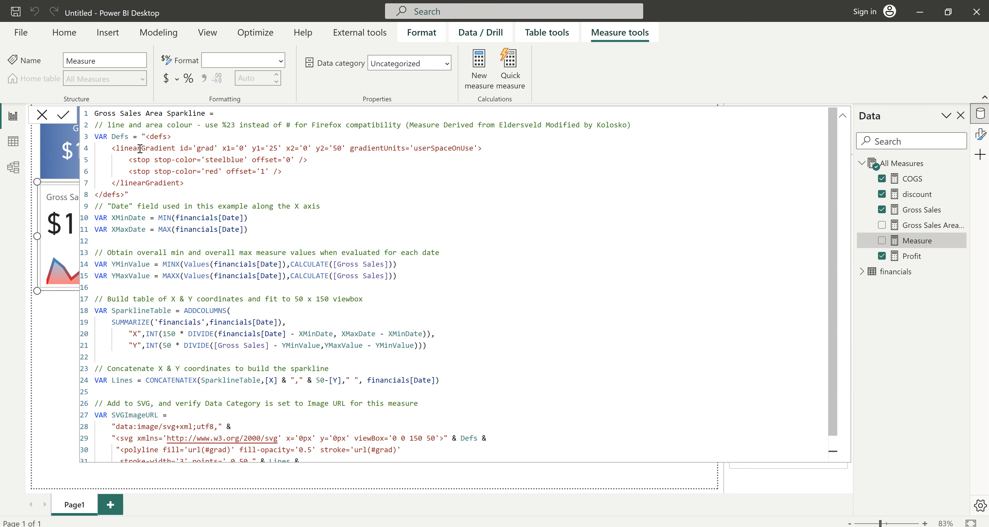
Step: Rename the pasted measure as Discount Area Sparkline in its formula
left_click_drag(142, 113, 77, 119)
type("Discount")
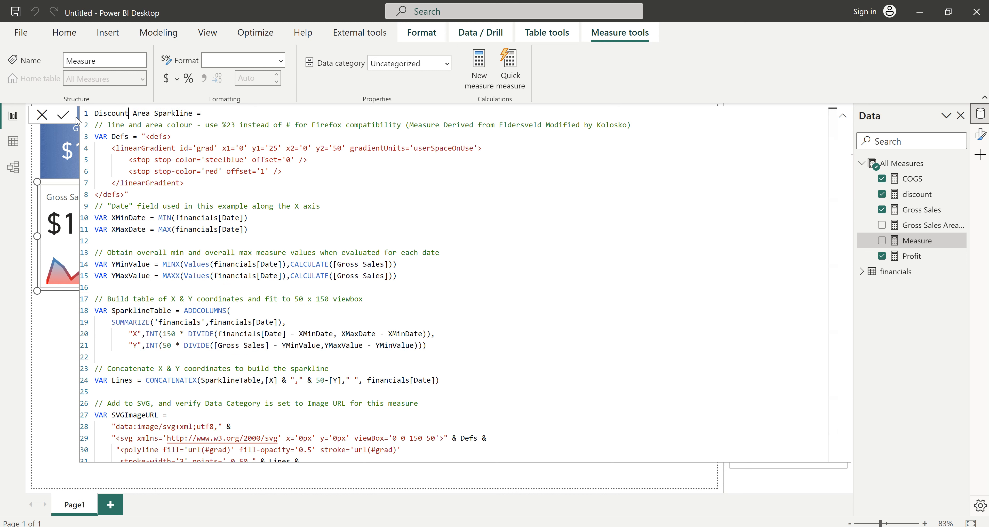
left_click(310, 225)
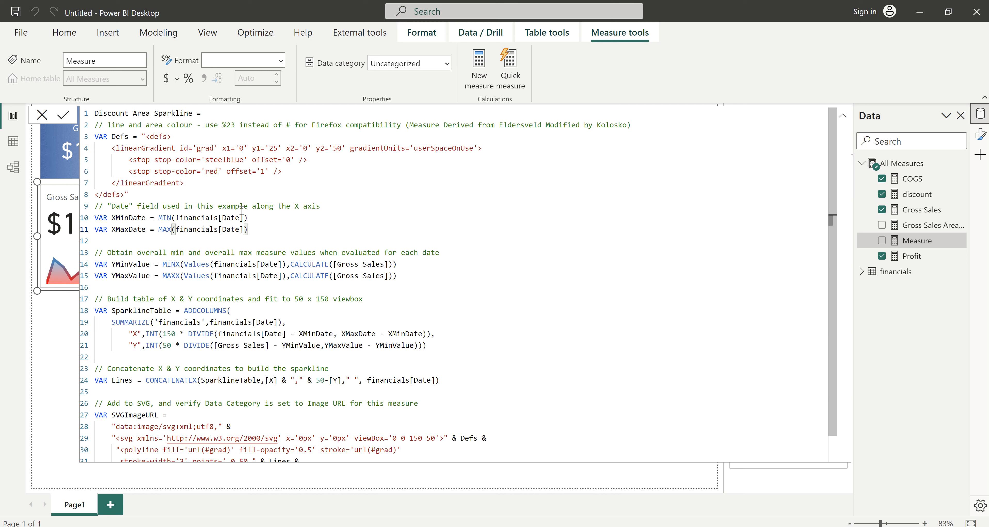
Step: Replace the Gross Sales reference with the discount measure in the YMinValue and YMaxValue lines of the Discount Area Sparkline formula
left_click_drag(383, 264, 342, 265)
type("di")
key("Tab")
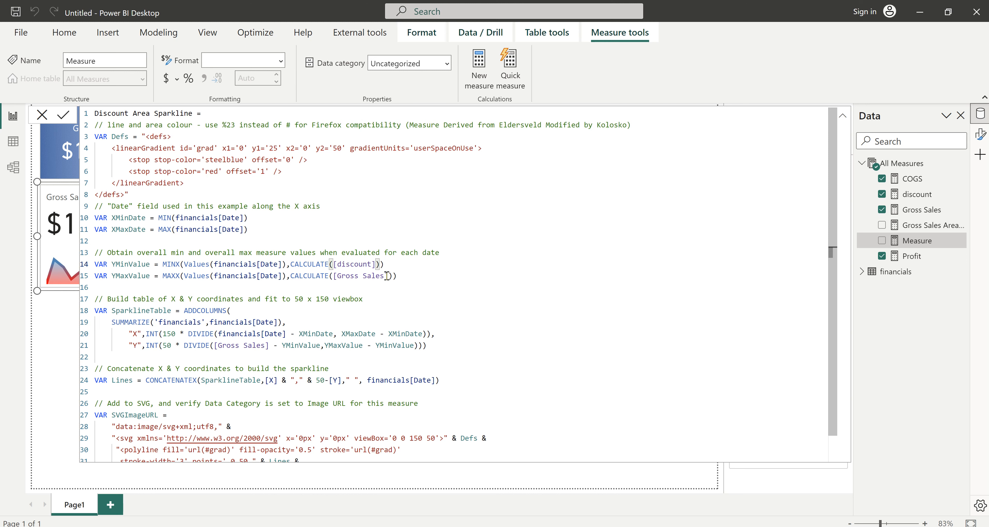
left_click_drag(384, 275, 337, 277)
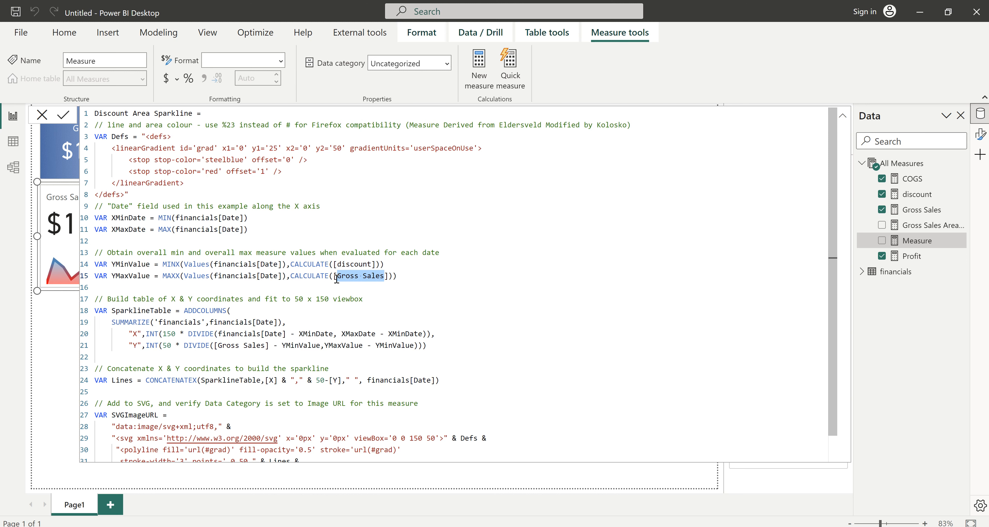
type("d")
key("Tab")
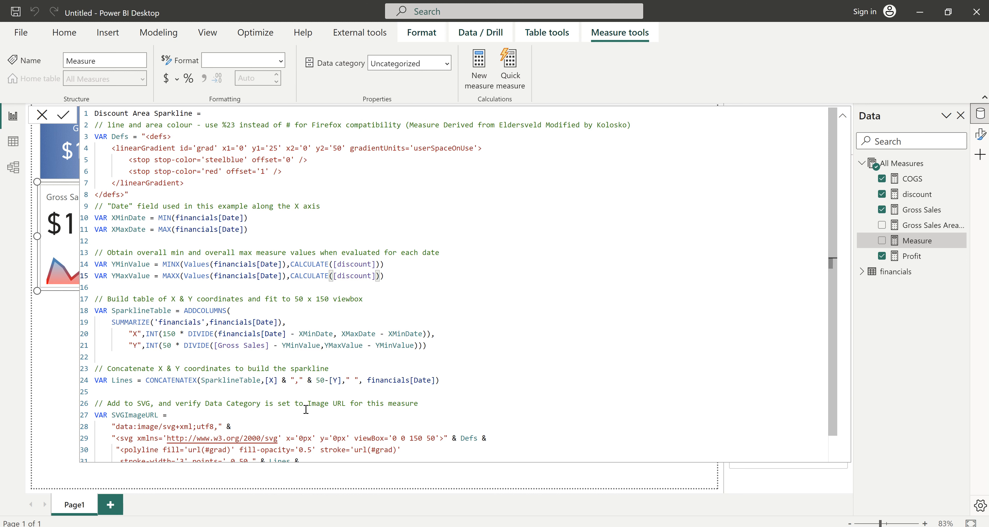
Step: Replace Gross Sales with discount in the SparklineTable "Y" coordinate expression and commit the Discount Area Sparkline measure
scroll(306, 409, "down", 1)
left_click_drag(263, 317, 218, 318)
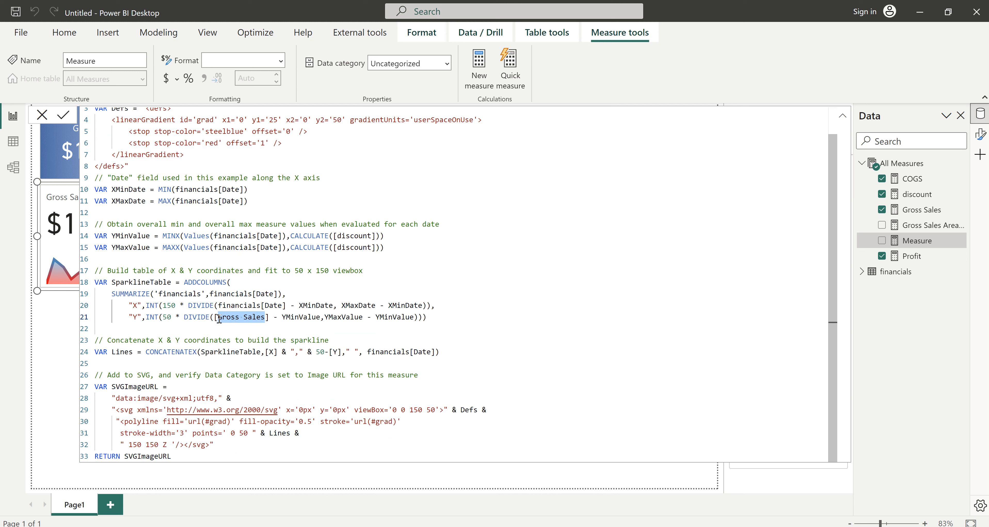
type("di")
key("Tab")
left_click(381, 258)
key("Return")
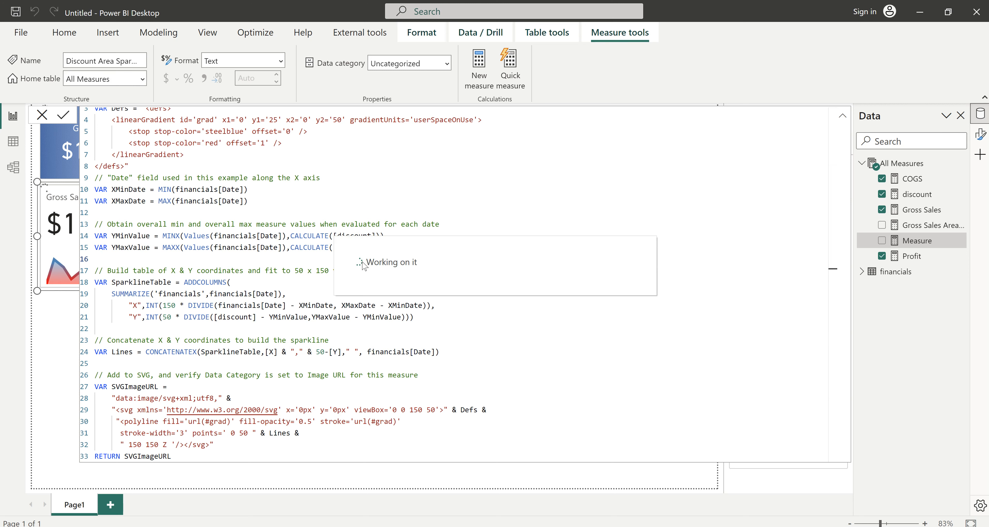
Step: Copy the entire Discount Area Sparkline formula into a new measure and rename it COGS Area Sparkline
left_click(312, 258)
key("ctrl+a")
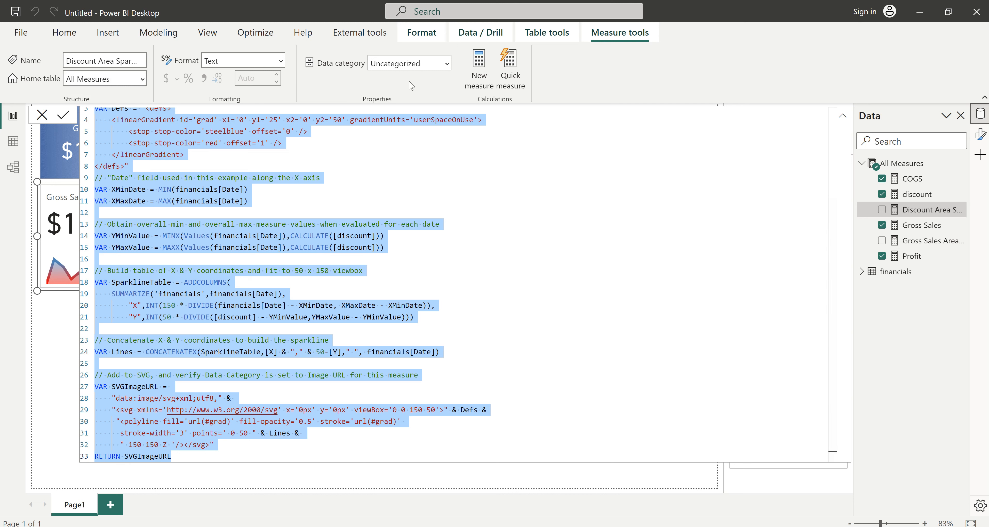
left_click(487, 69)
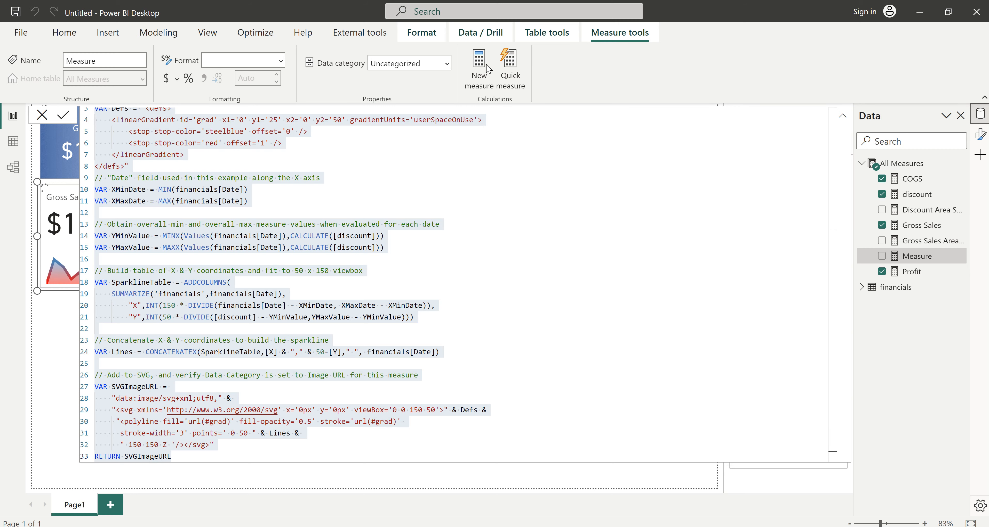
key("ctrl+v")
scroll(143, 236, "up", 1)
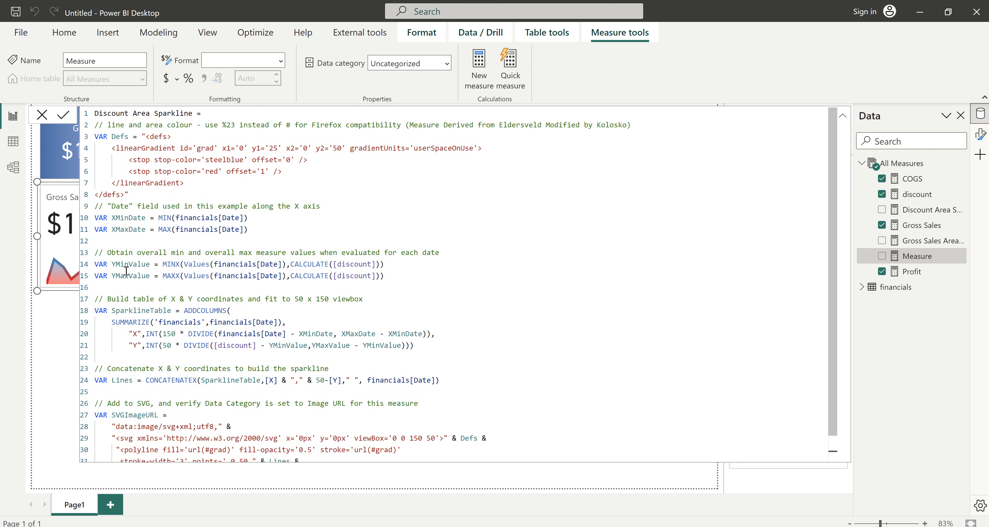
double_click(116, 113)
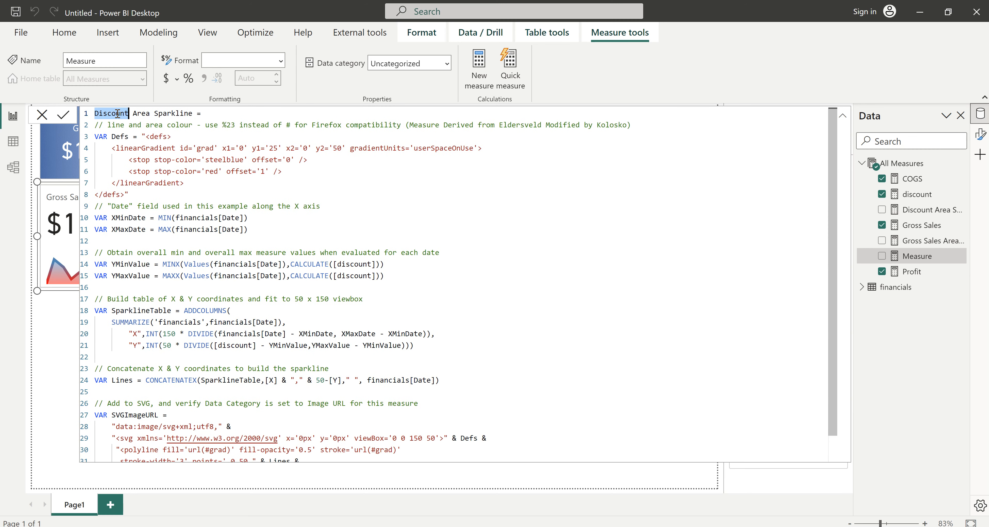
type("COGS")
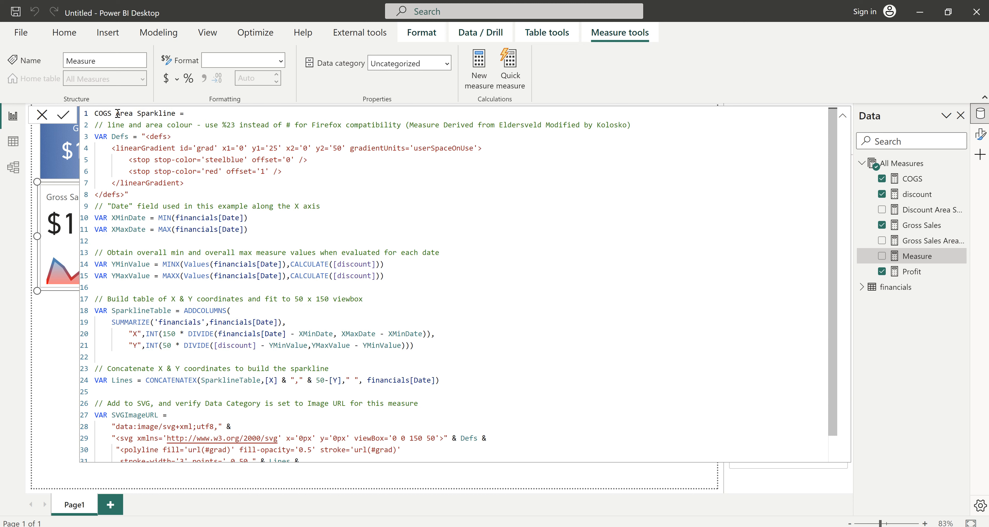
Step: Replace discount with COGS in the YMinValue, YMaxValue and "Y" coordinate expressions and commit the COGS Area Sparkline measure
double_click(100, 114)
key("ctrl+c")
double_click(357, 265)
key("ctrl+v")
double_click(355, 277)
key("ctrl+v")
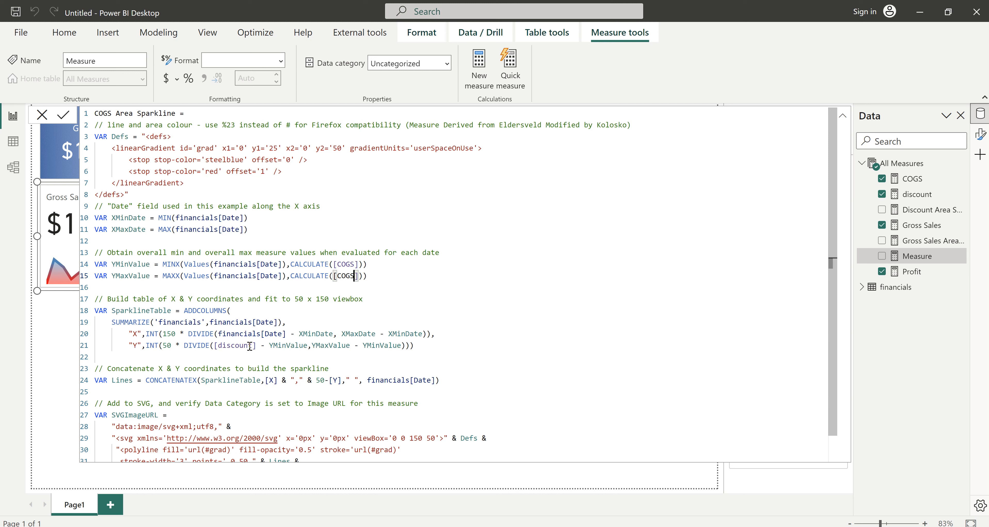
double_click(229, 344)
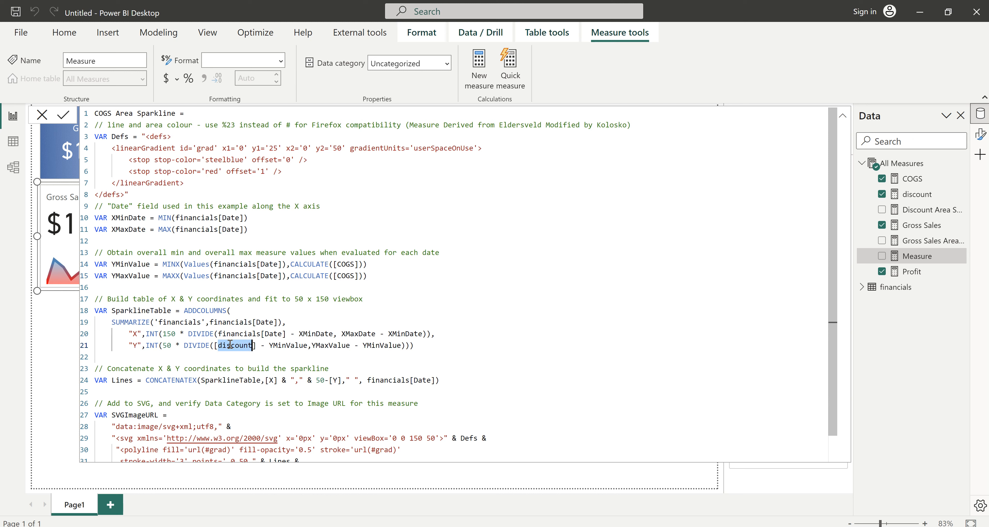
key("ctrl+v")
key("Return")
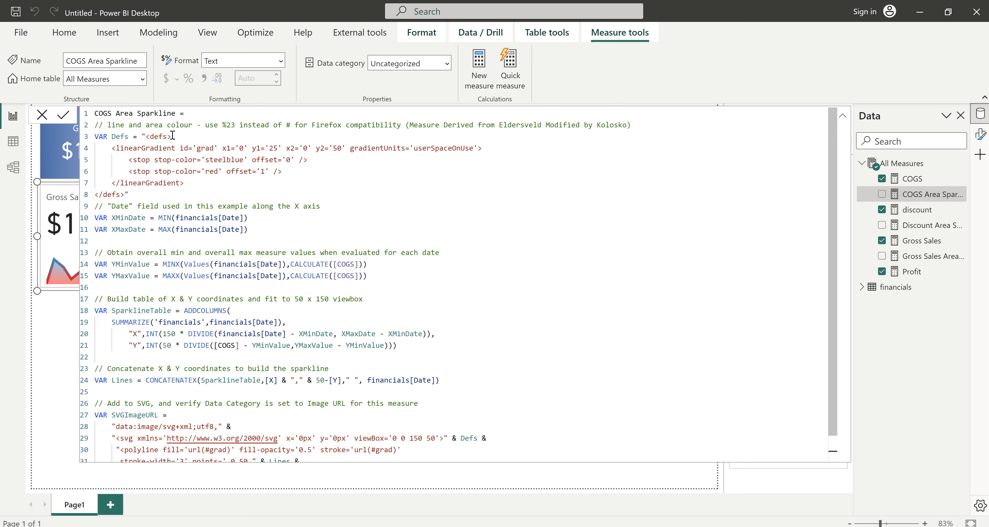
left_click(488, 63)
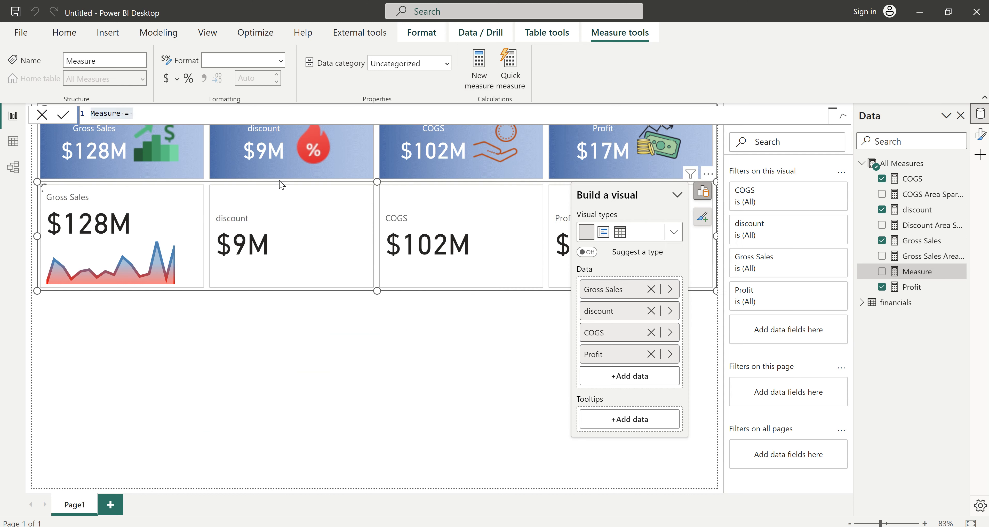
type("COGS=0")
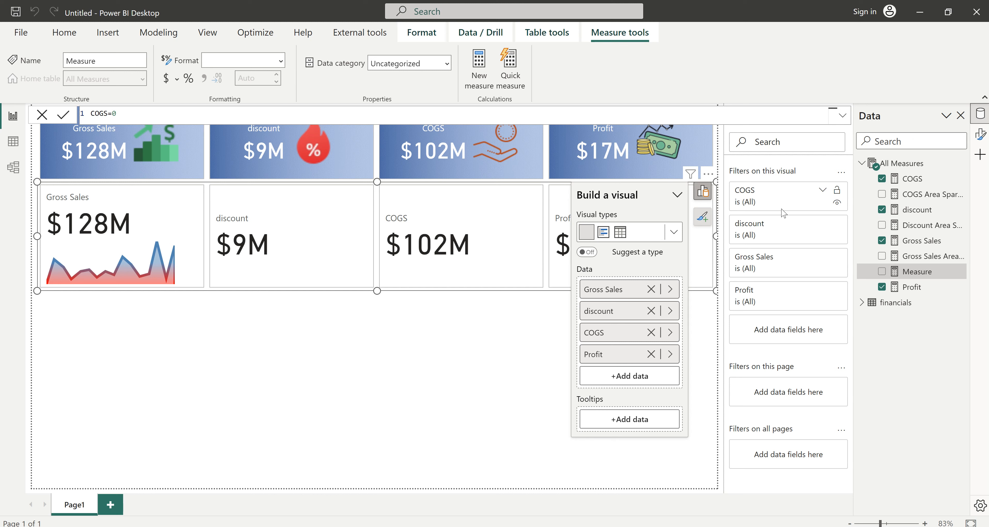
key("Return")
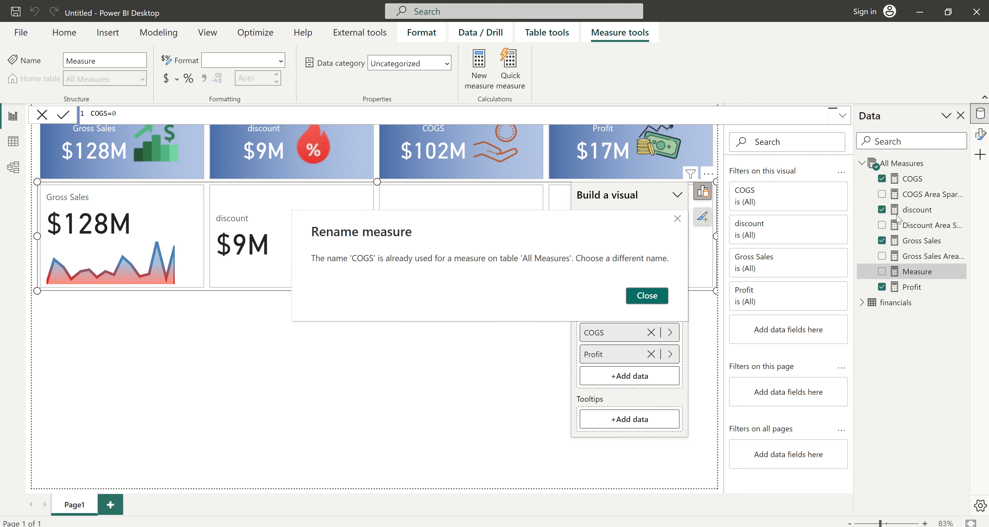
left_click(647, 296)
left_click(40, 117)
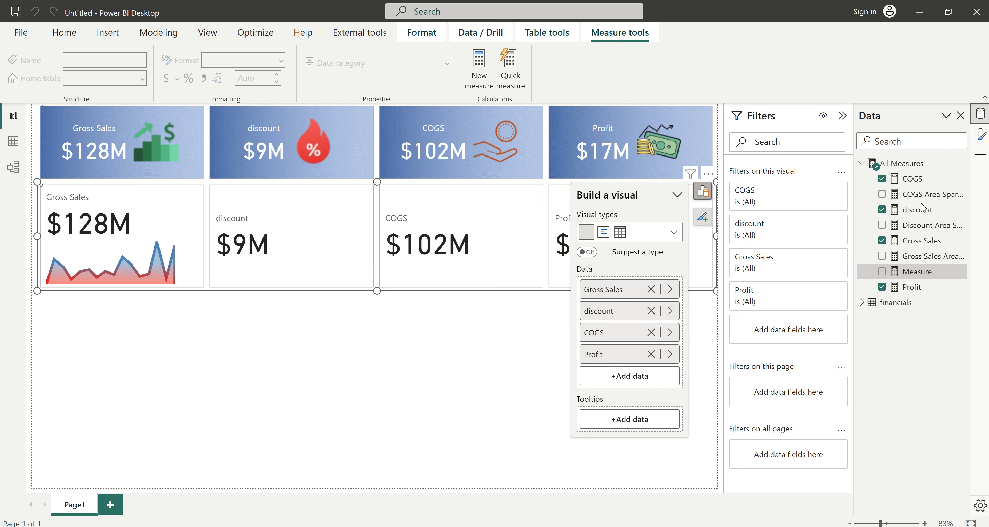
key("Delete")
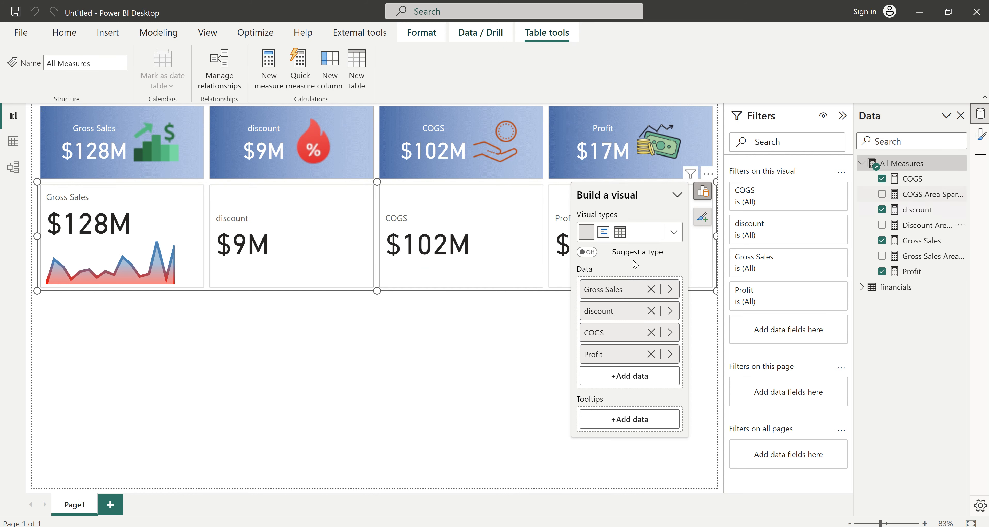
Step: Copy the entire COGS Area Sparkline formula into a new measure and rename it Profit Area Sparkline
left_click(920, 196)
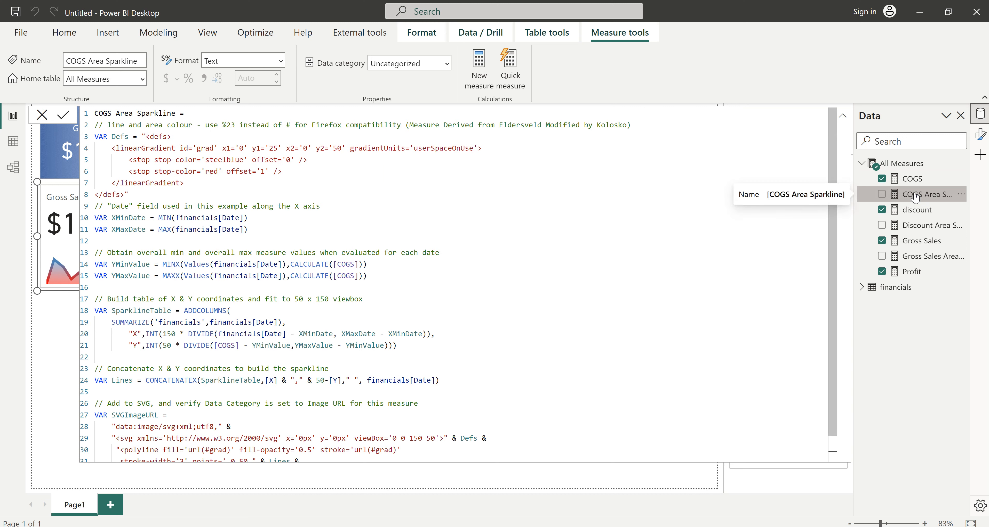
left_click(321, 219)
key("ctrl+a")
key("ctrl+c")
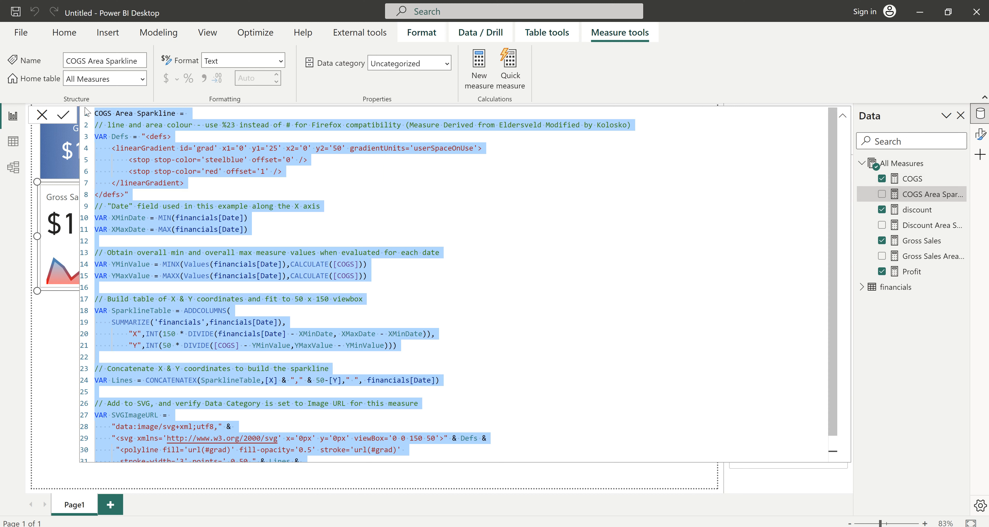
left_click(480, 71)
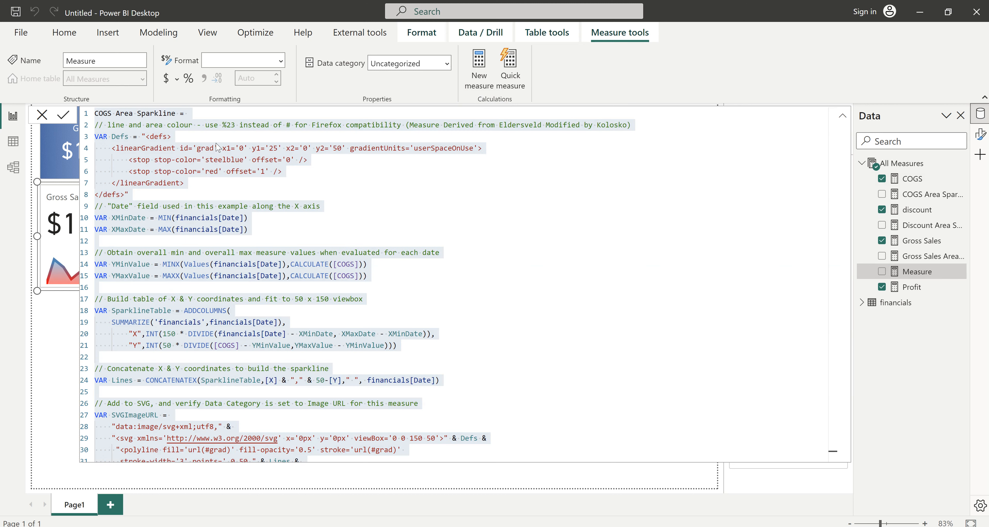
key("ctrl+v")
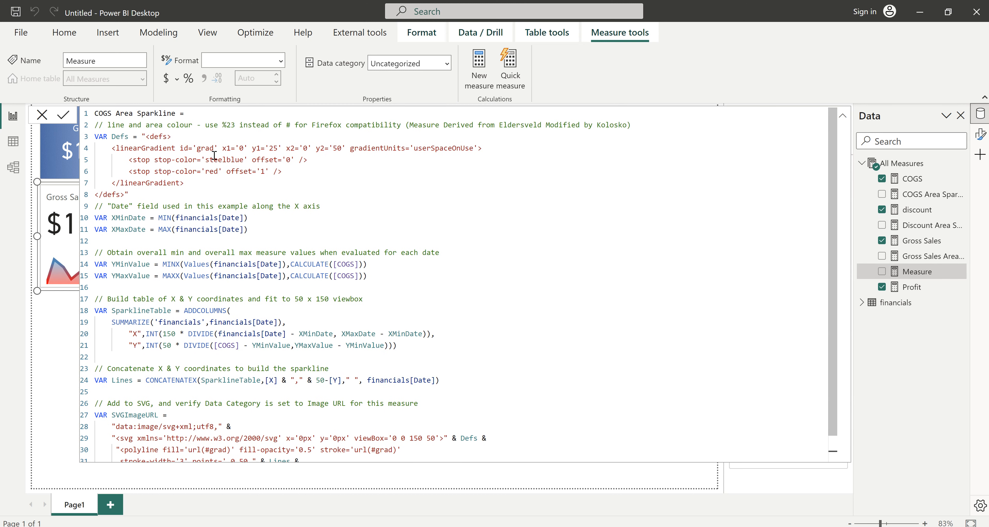
double_click(99, 112)
type("Profit")
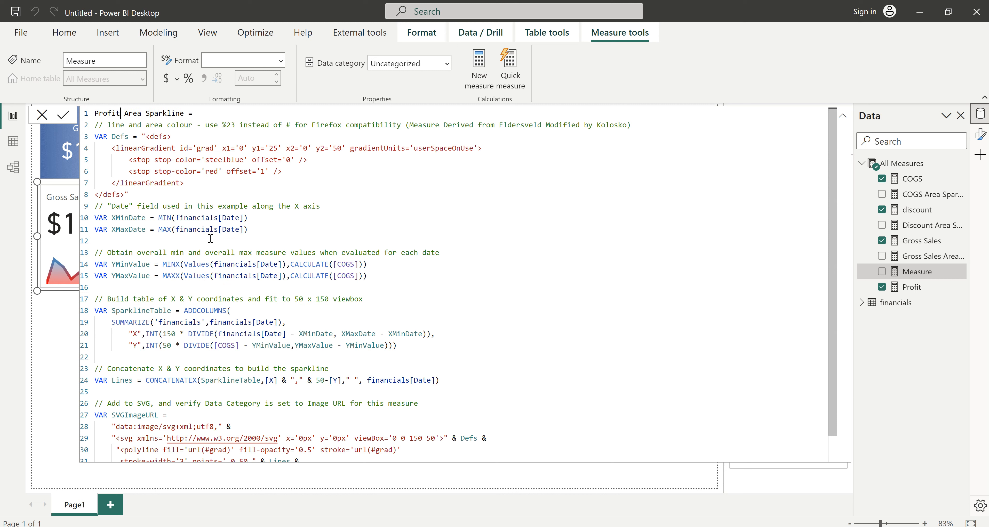
Step: Replace COGS with Profit in the YMinValue, YMaxValue and "Y" coordinate expressions, commit the Profit Area Sparkline measure and close its formula
double_click(340, 265)
type("Pr")
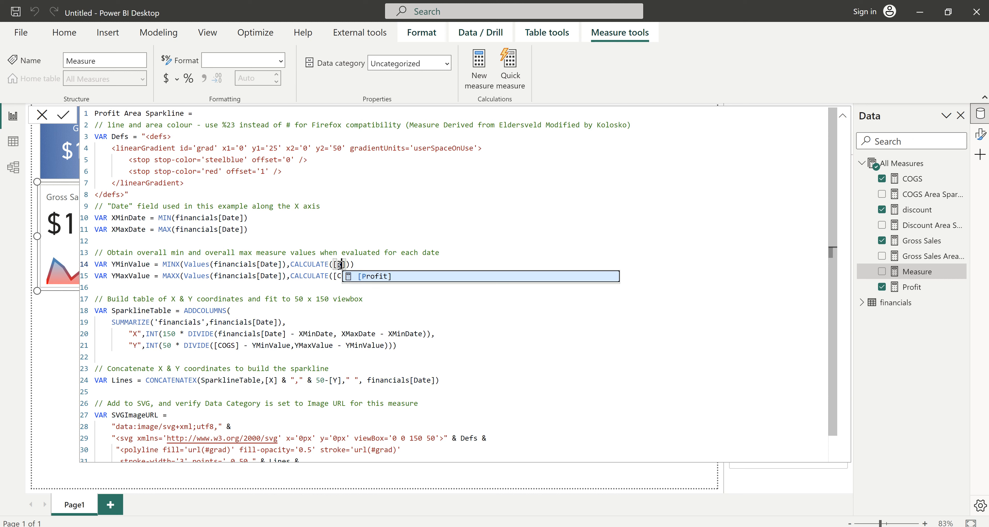
key("Tab")
double_click(340, 276)
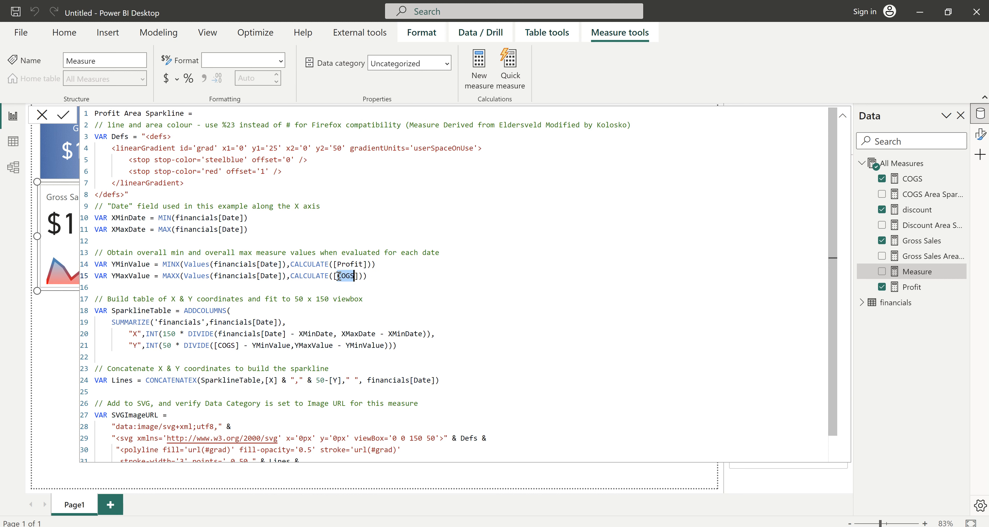
type("Pro")
key("Tab")
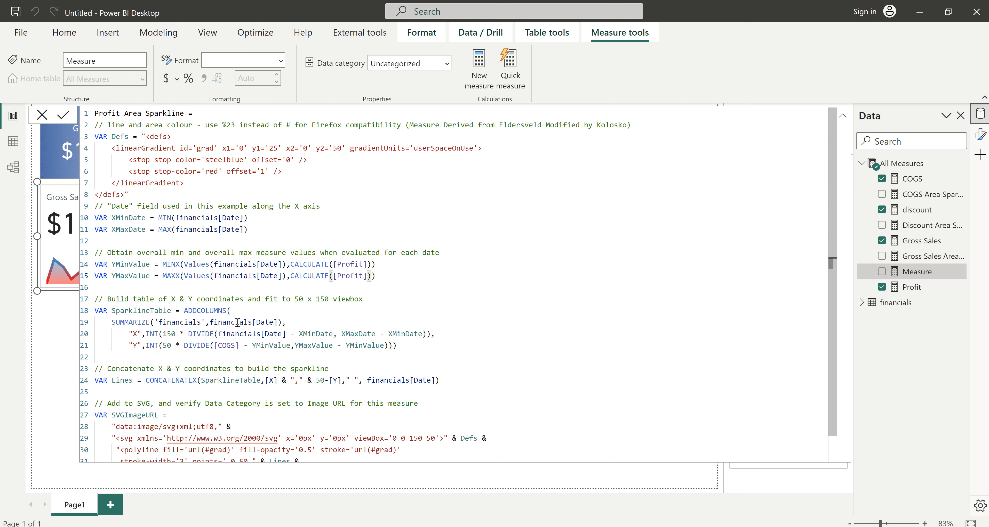
double_click(226, 346)
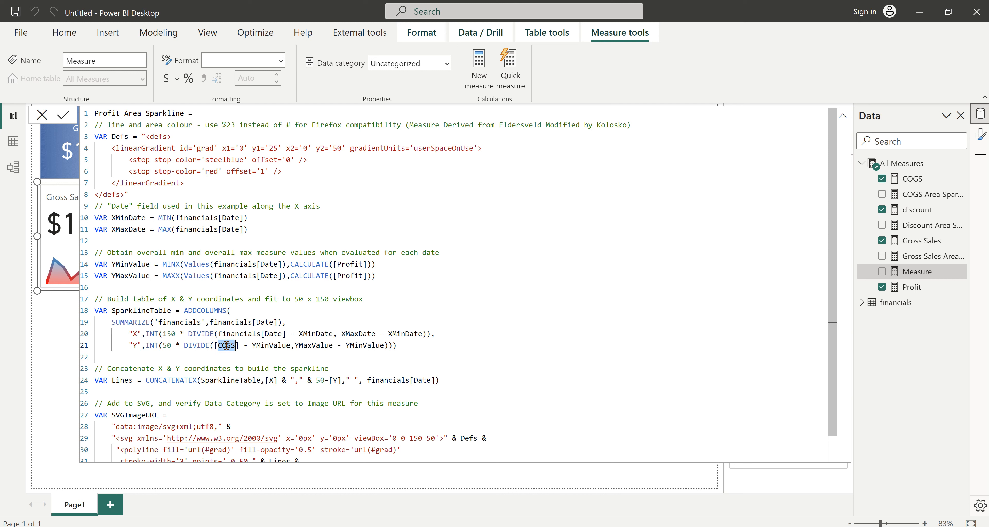
type("Pr")
key("Tab")
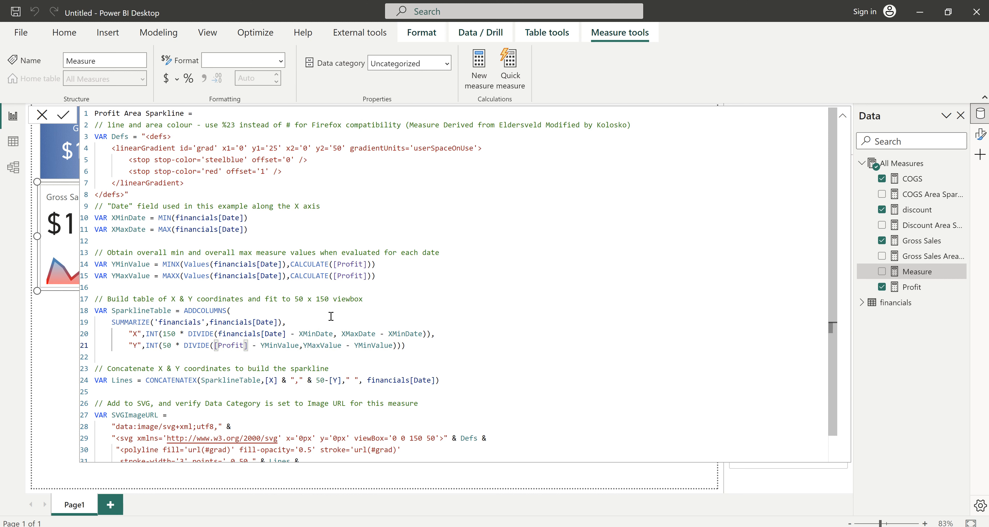
key("Return")
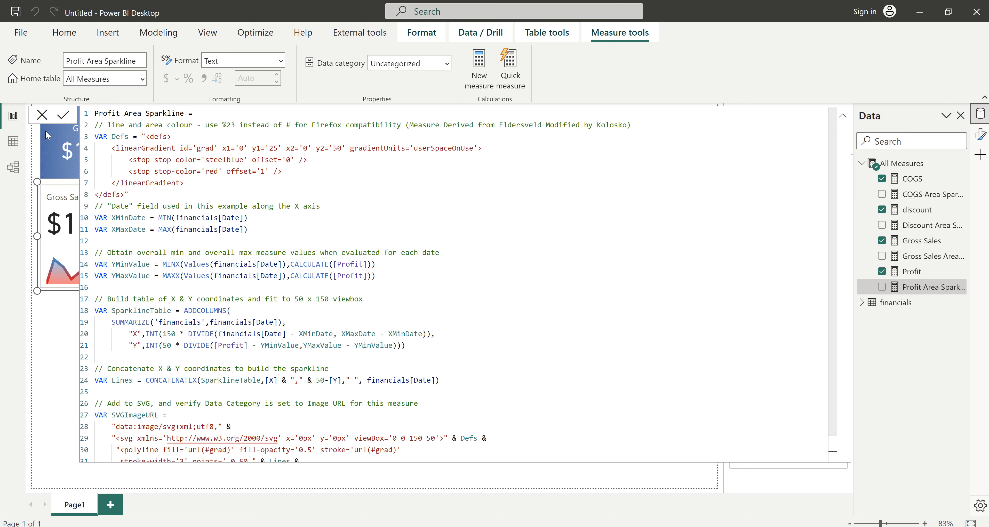
left_click(42, 116)
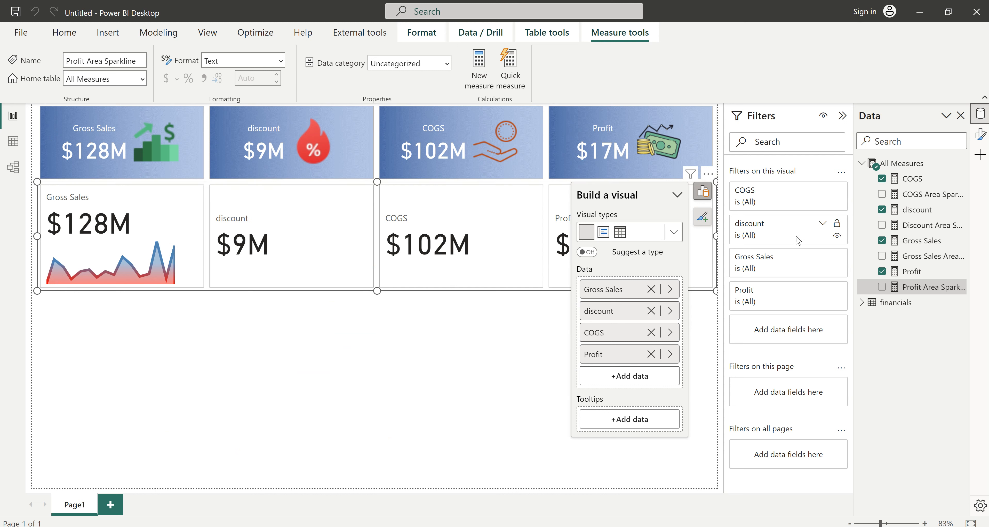
Step: Apply the card formatting to the discount series and set its image type to Image URL
left_click(979, 134)
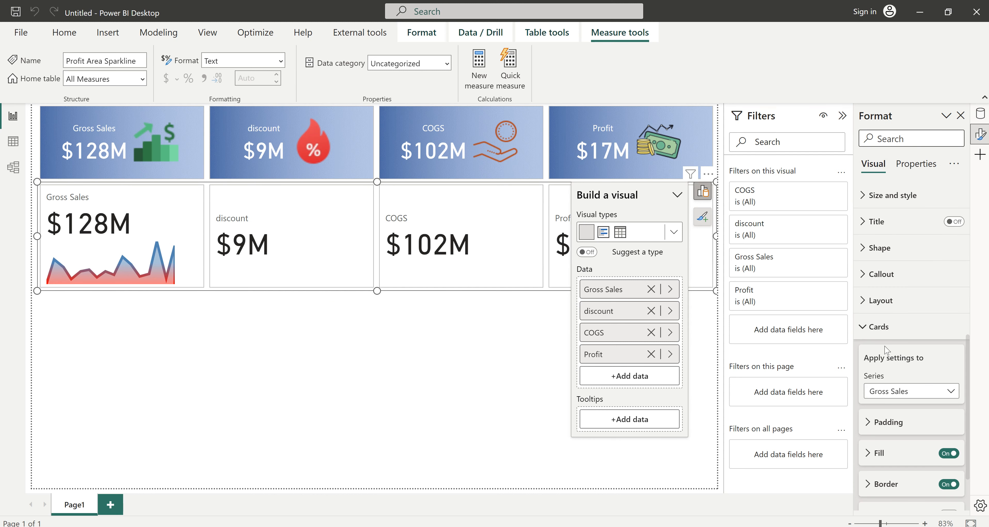
scroll(885, 350, "down", 5)
left_click(906, 195)
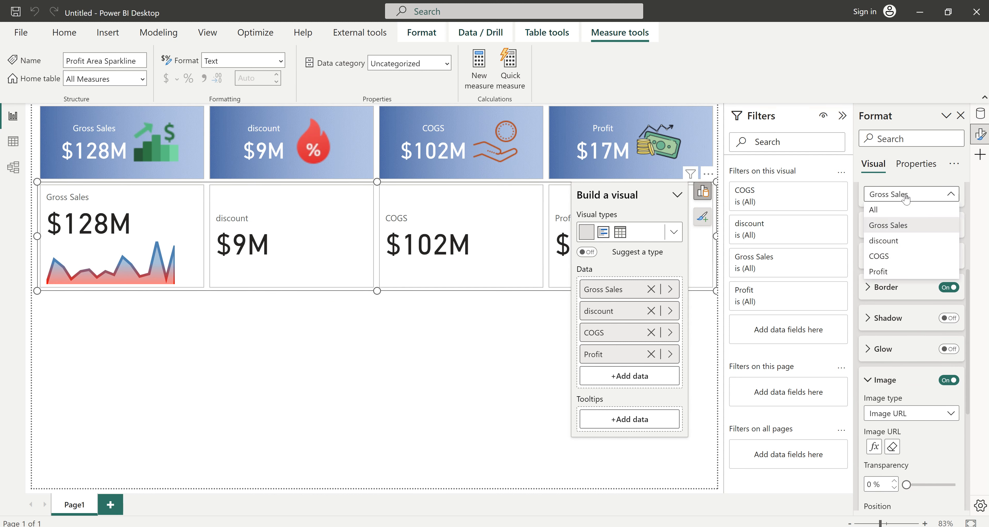
left_click(889, 244)
left_click(911, 414)
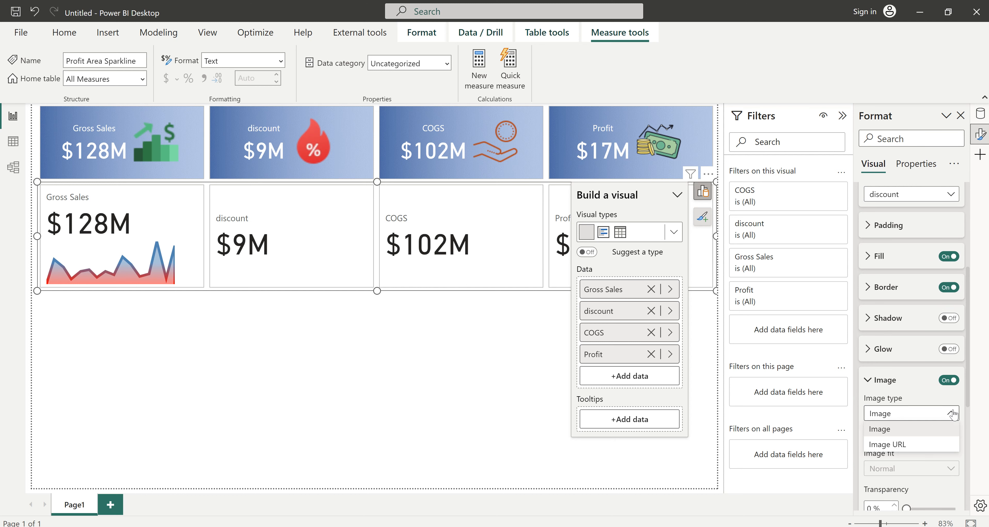
left_click(914, 443)
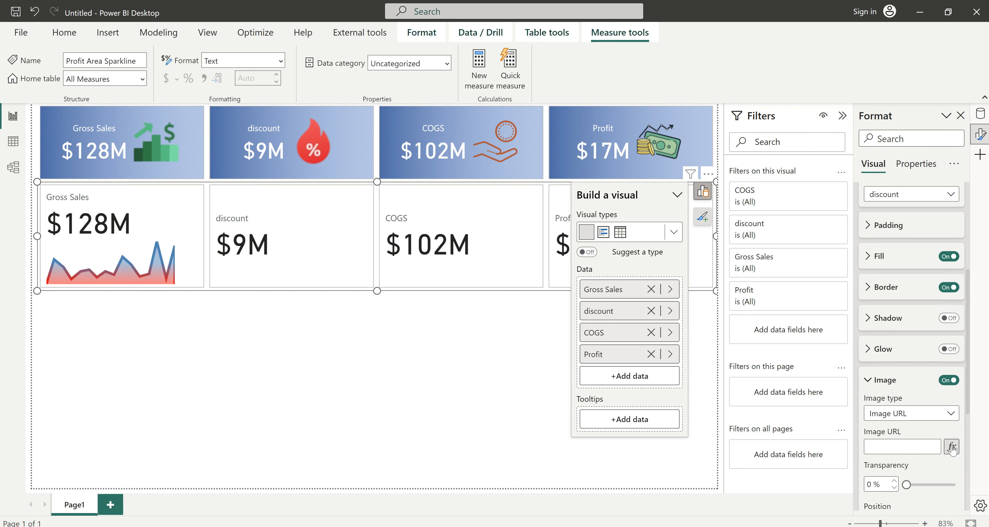
Step: Base the discount card's image URL on the Profit Area Sparkline measure using the Field value format style
left_click(952, 447)
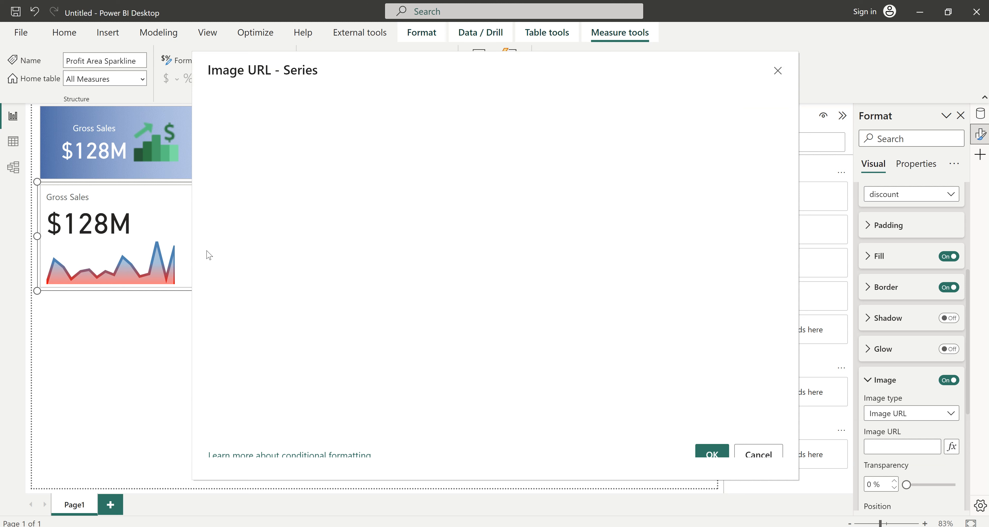
left_click(274, 175)
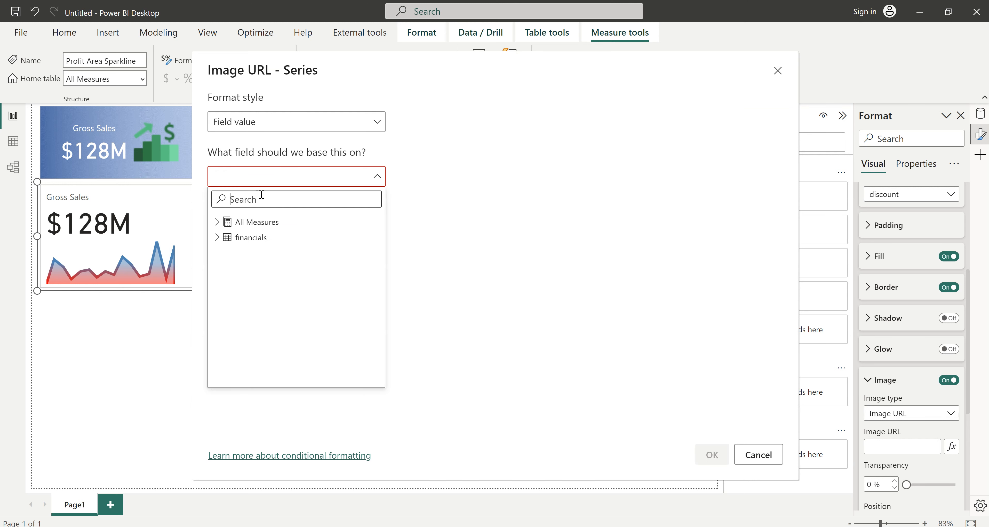
left_click(216, 222)
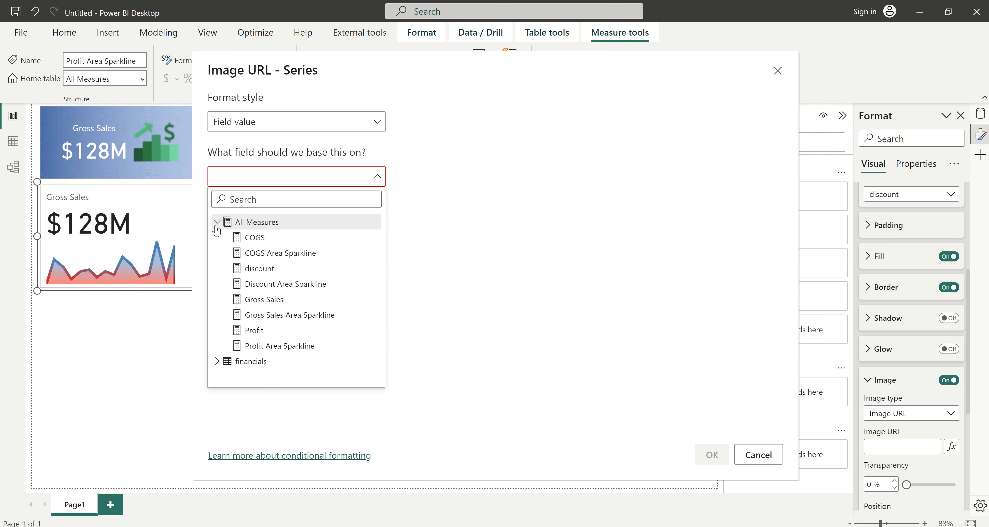
left_click(285, 348)
left_click(711, 455)
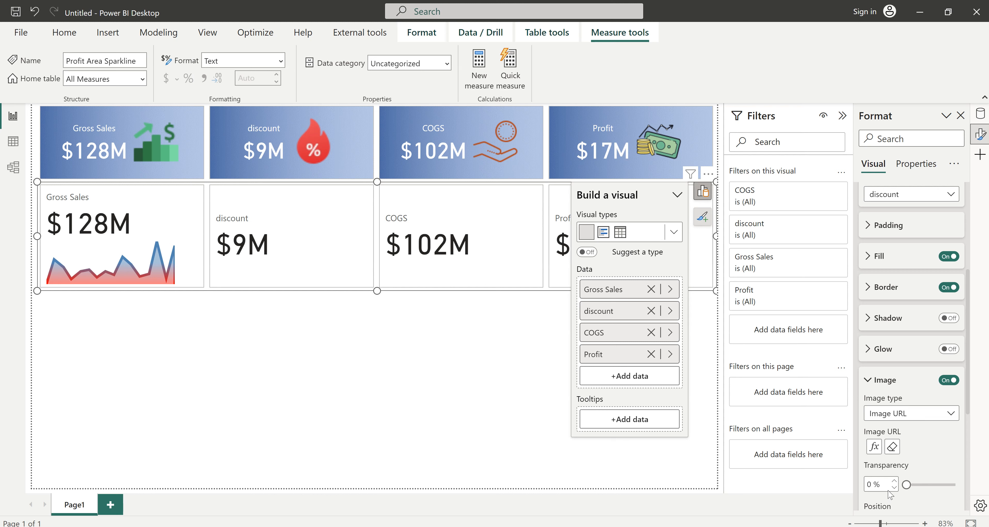
Step: Set the discount card's image size to 240 px and its position to Bottom
scroll(890, 422, "down", 5)
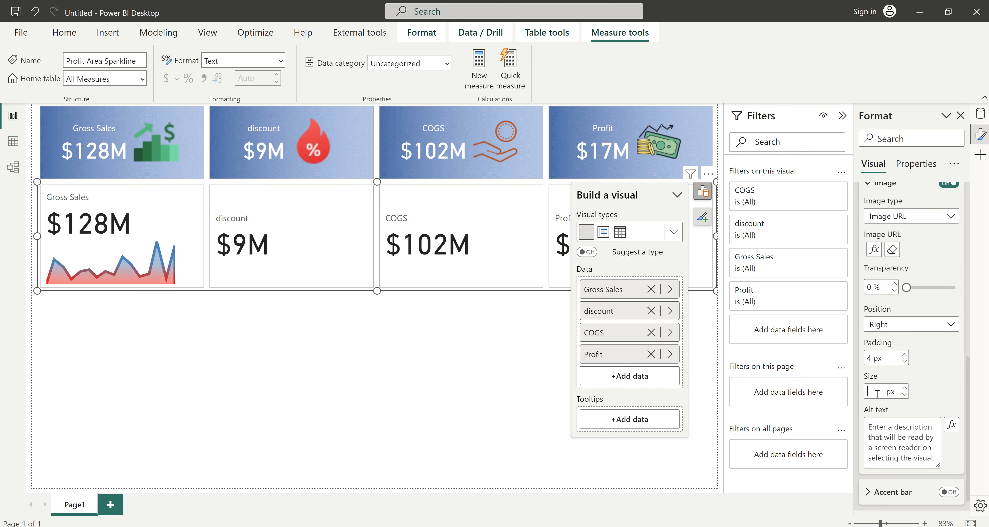
type("240")
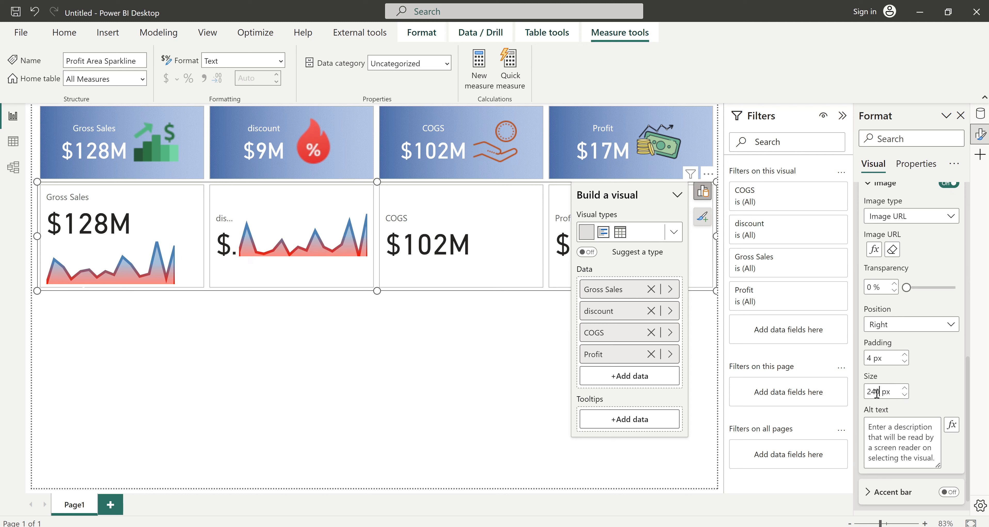
left_click(903, 325)
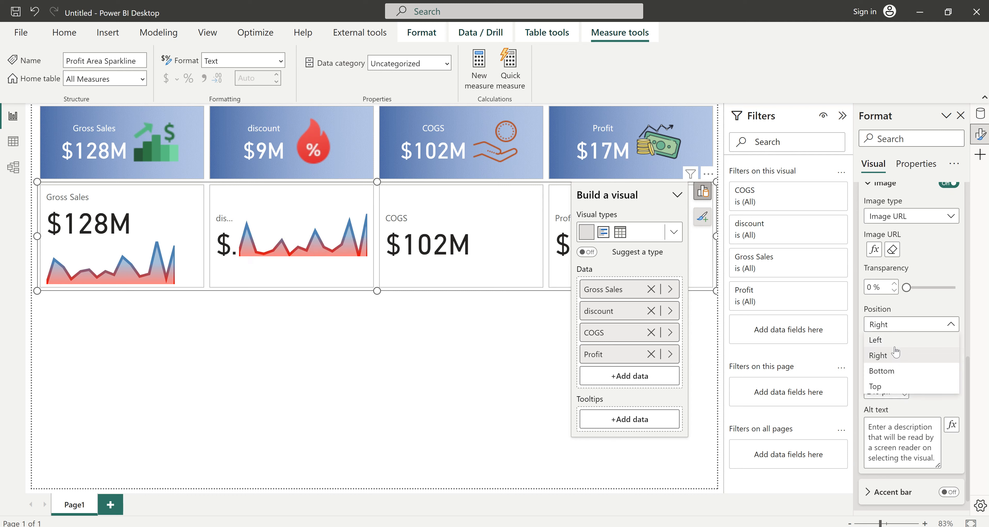
left_click(893, 371)
Step: Apply the card formatting to the COGS series and set its image type to Image URL
scroll(939, 277, "up", 6)
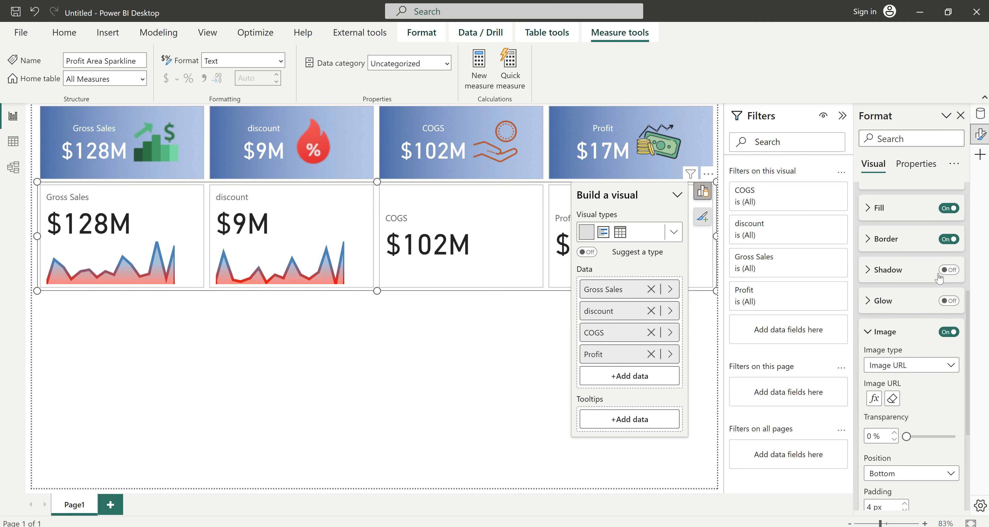
left_click(895, 294)
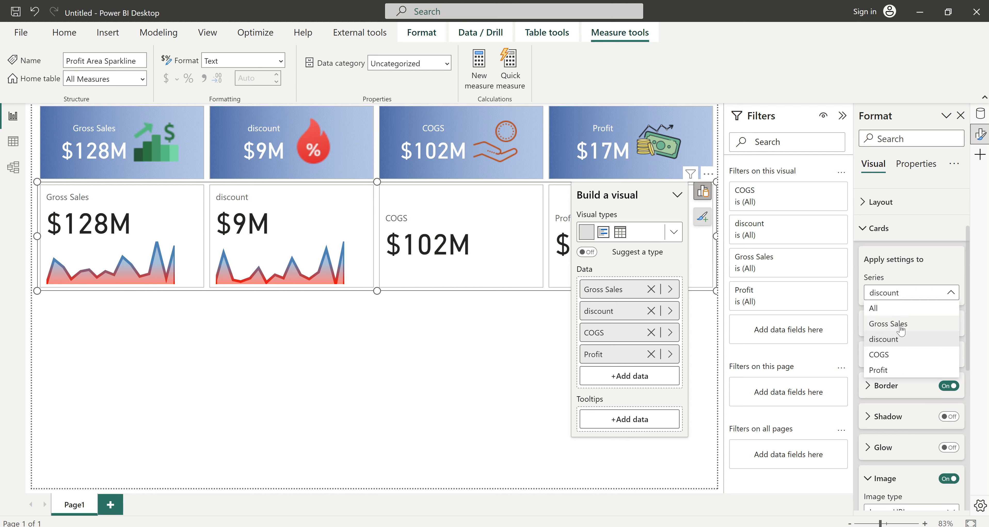
left_click(887, 355)
scroll(897, 386, "down", 5)
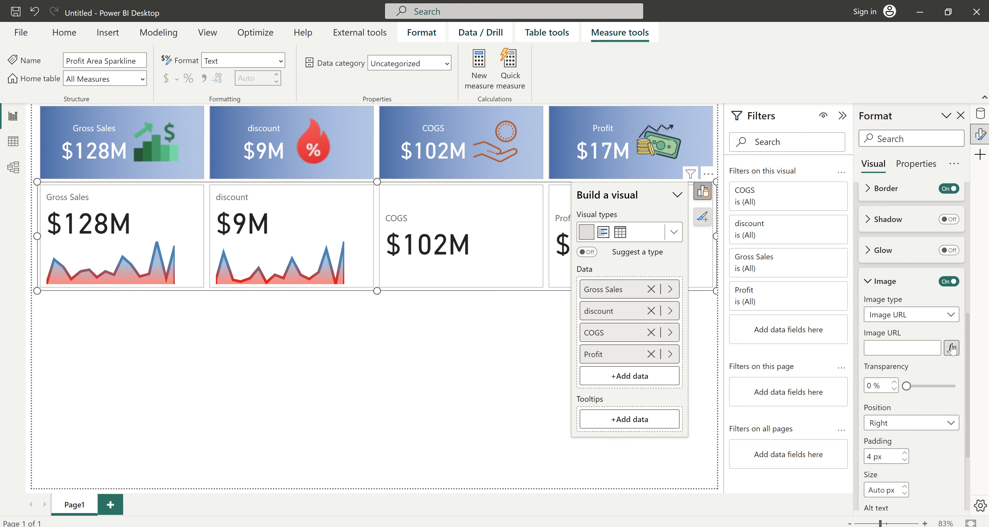
Step: Base the COGS card's image URL on the COGS Area Sparkline measure using the Field value format style
left_click(948, 346)
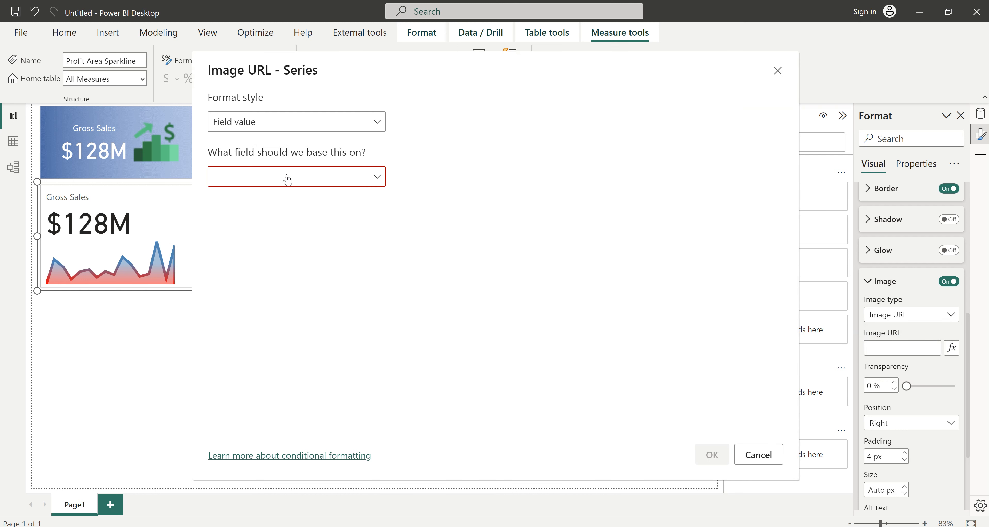
left_click(266, 175)
left_click(253, 222)
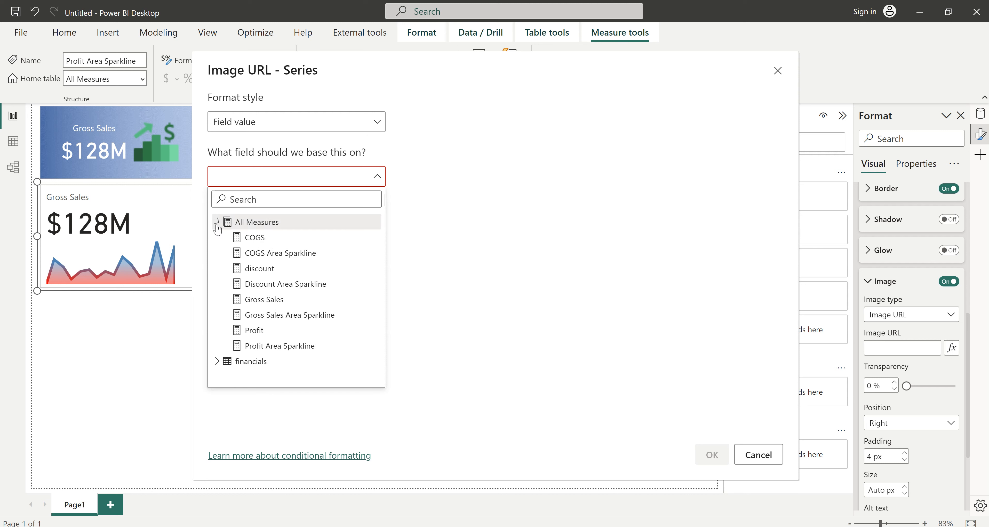
left_click(278, 252)
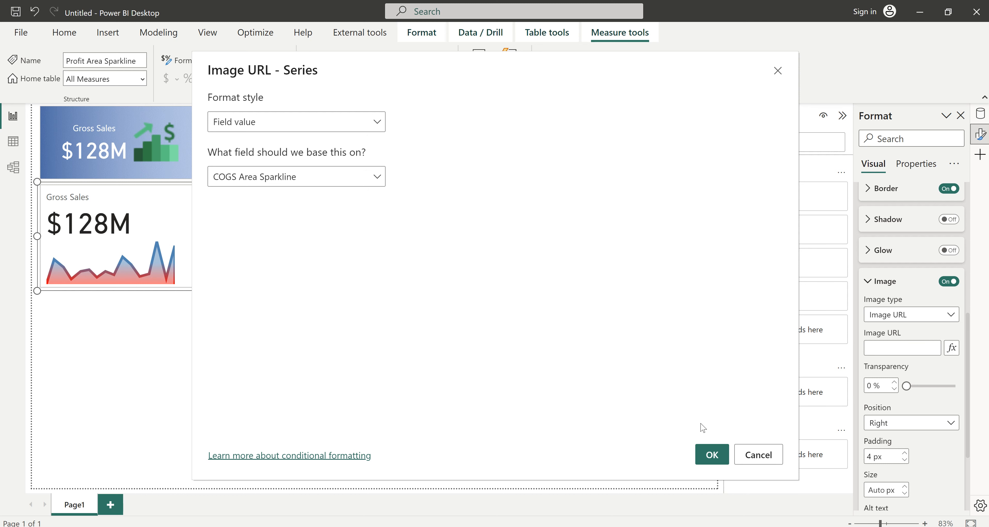
left_click(712, 455)
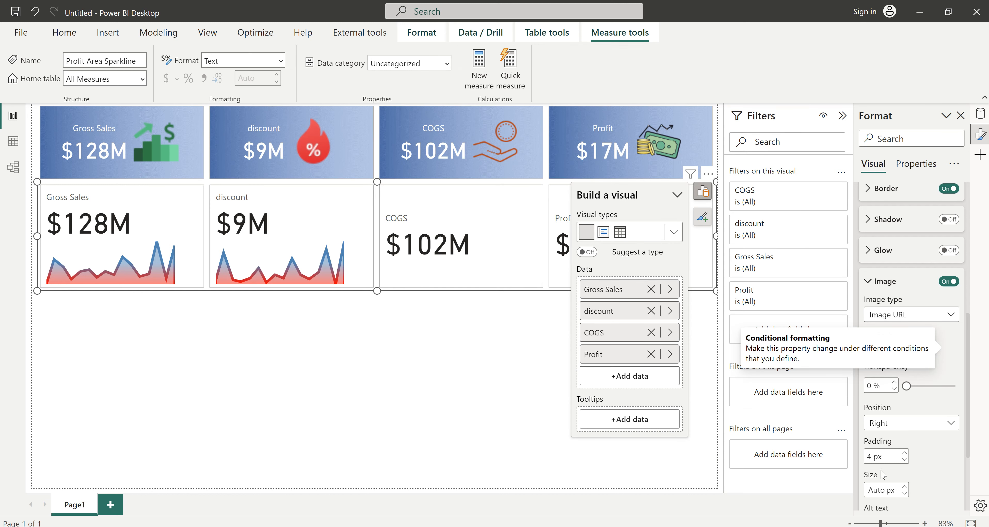
Step: Set the COGS card's image size to 240 px and its position to Bottom
left_click(880, 490)
type("2")
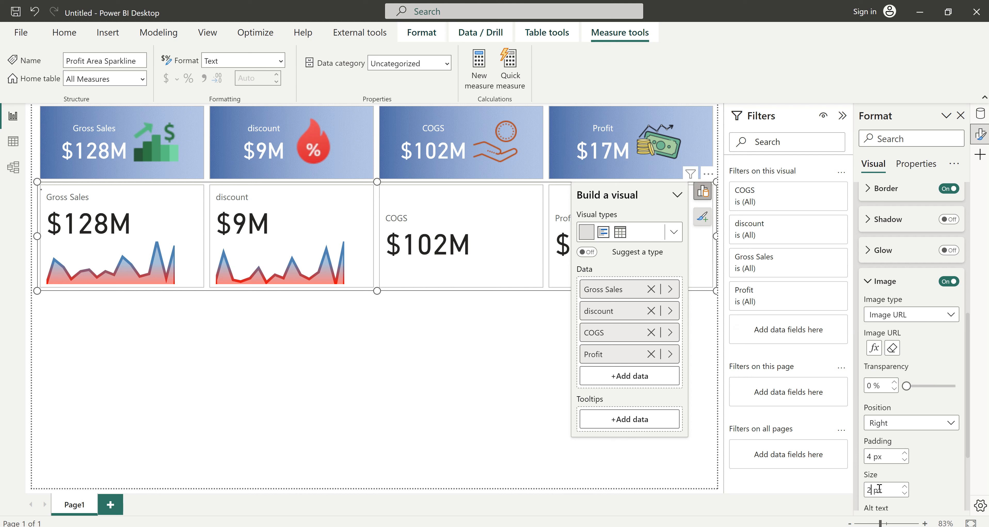
type("40")
left_click(902, 424)
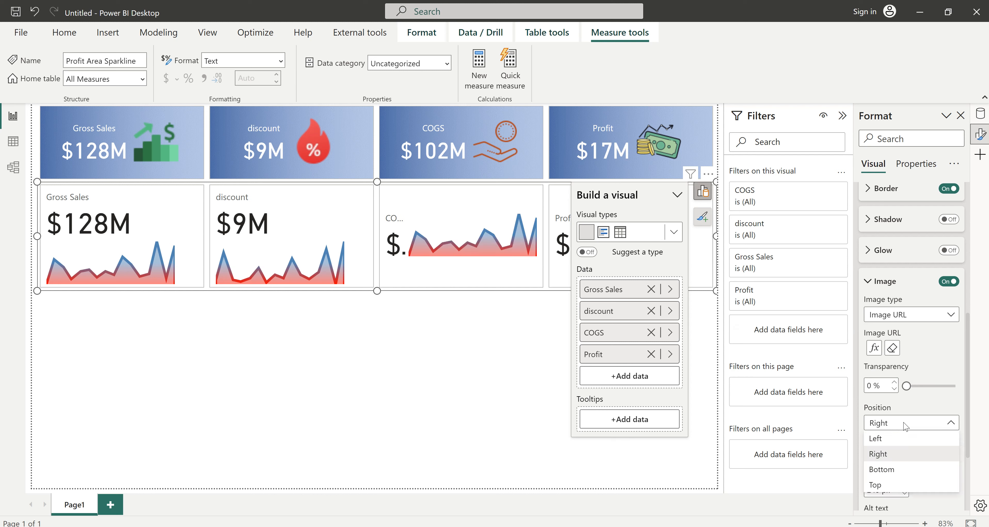
left_click(889, 471)
Step: Apply the card formatting to the Profit series and set its image type to Image URL
scroll(922, 258, "up", 4)
left_click(890, 243)
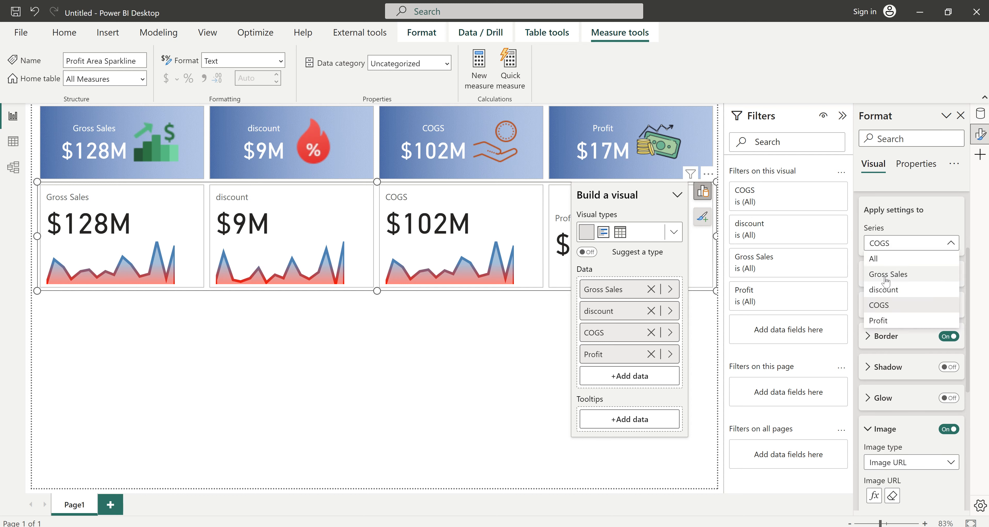
scroll(886, 367, "down", 4)
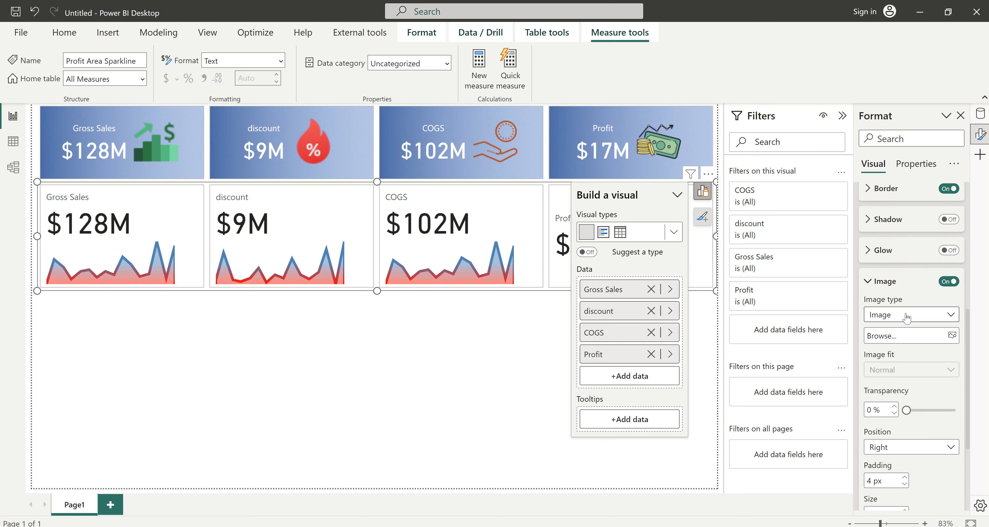
left_click(909, 316)
left_click(900, 346)
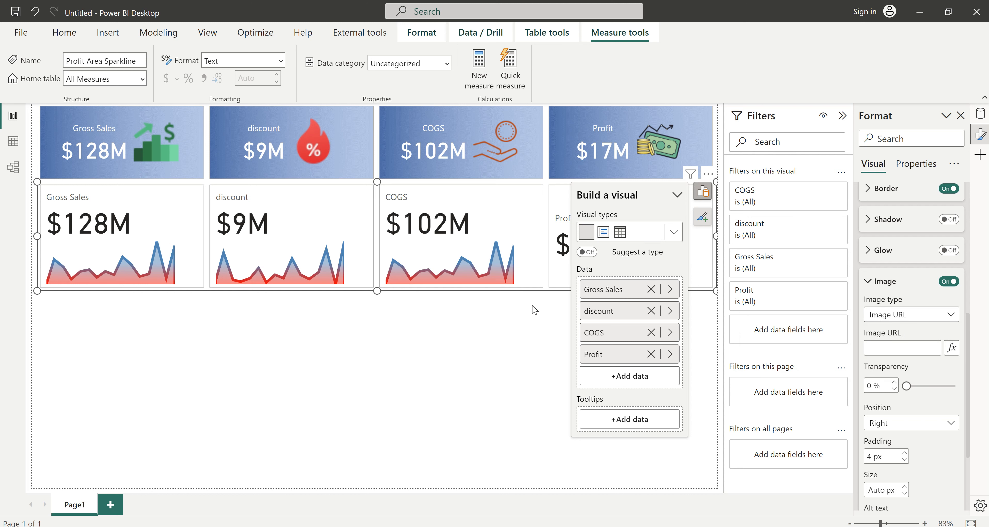
Step: Base the Profit card's image URL on the Profit Area Sparkline measure using the Field value format style
left_click(952, 349)
left_click(313, 181)
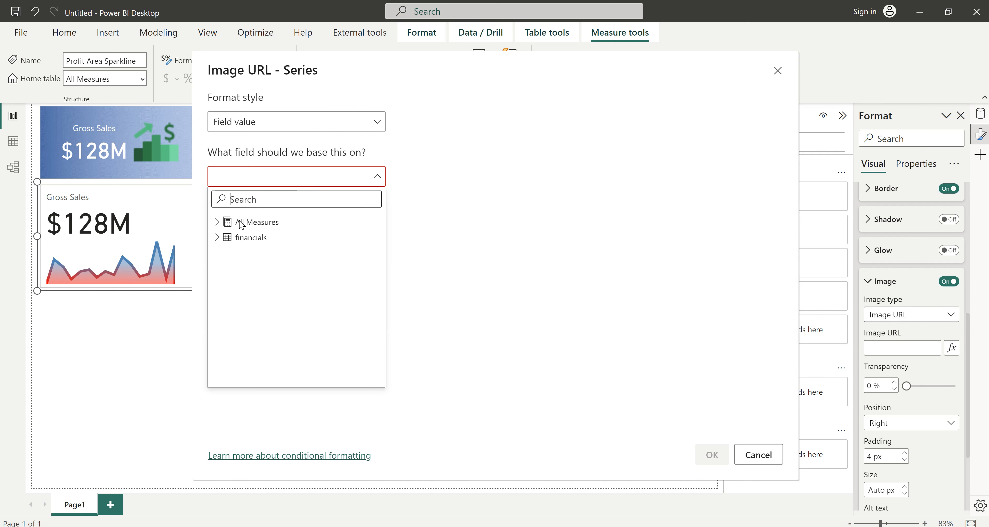
left_click(257, 222)
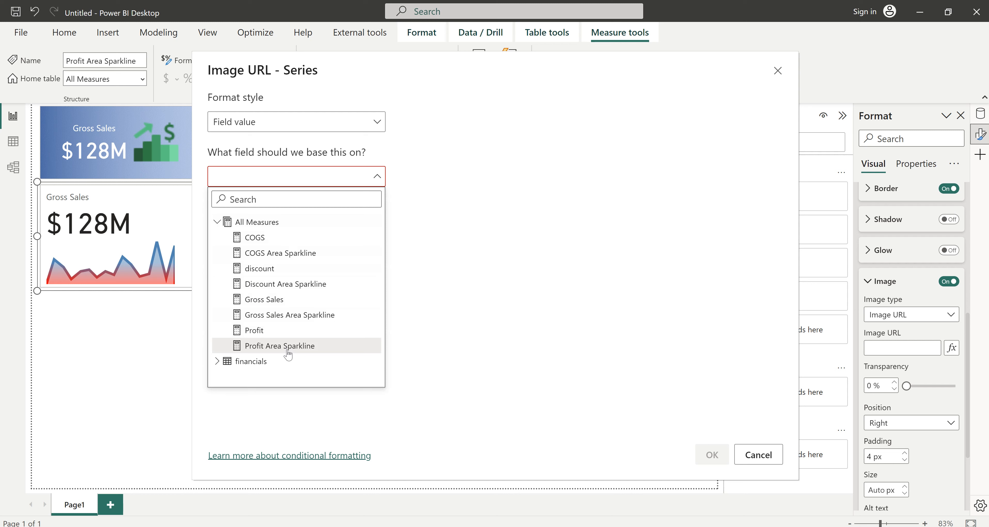
left_click(285, 345)
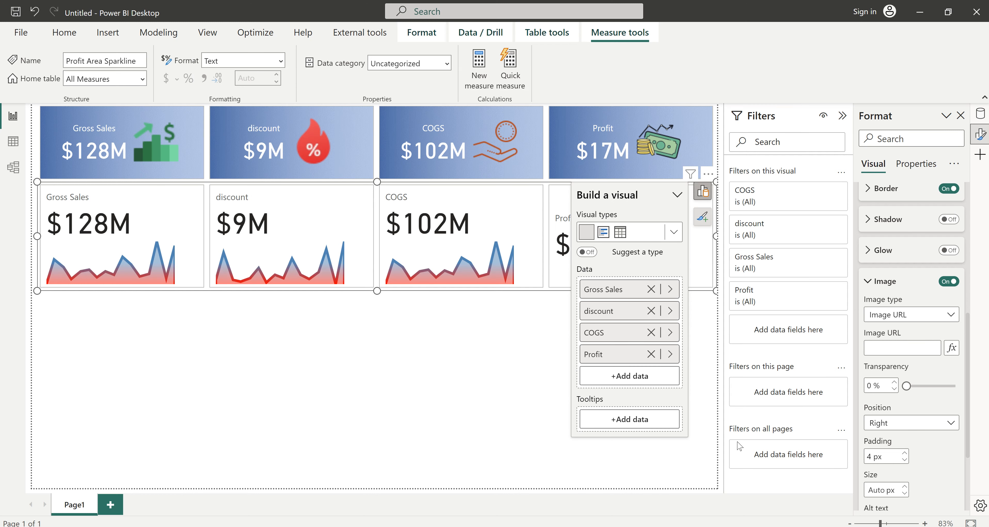
Step: Set the Profit card's image size to 240 px and its position to Bottom, then deselect the visual
left_click(877, 491)
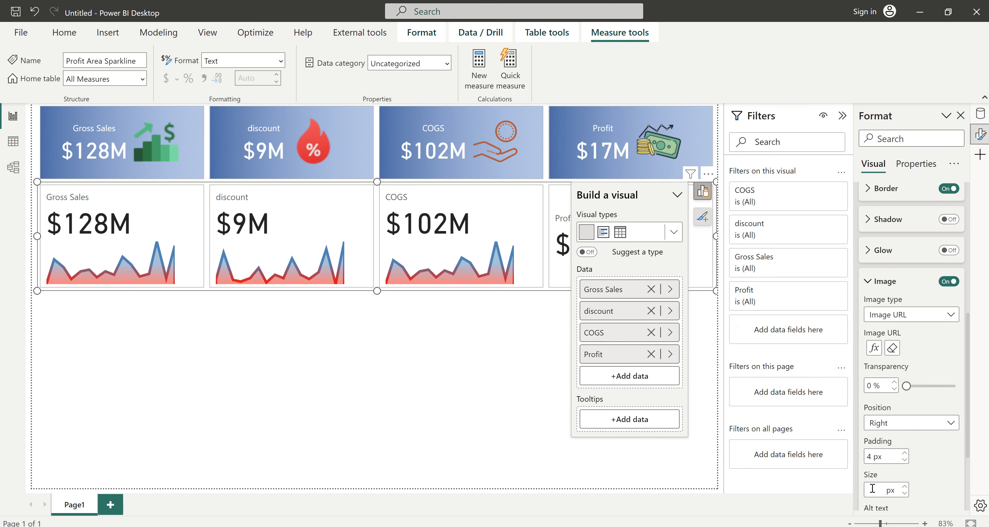
type("200")
left_click(891, 424)
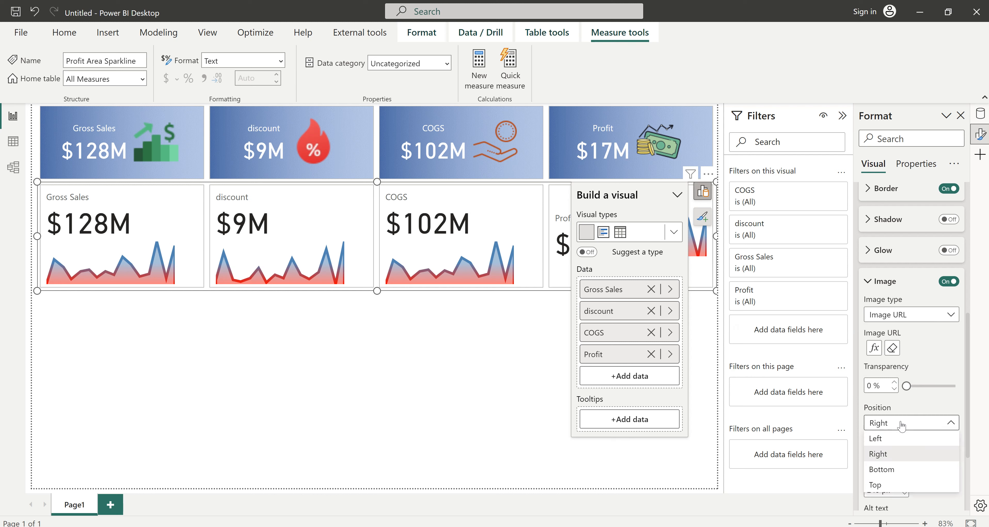
left_click(887, 470)
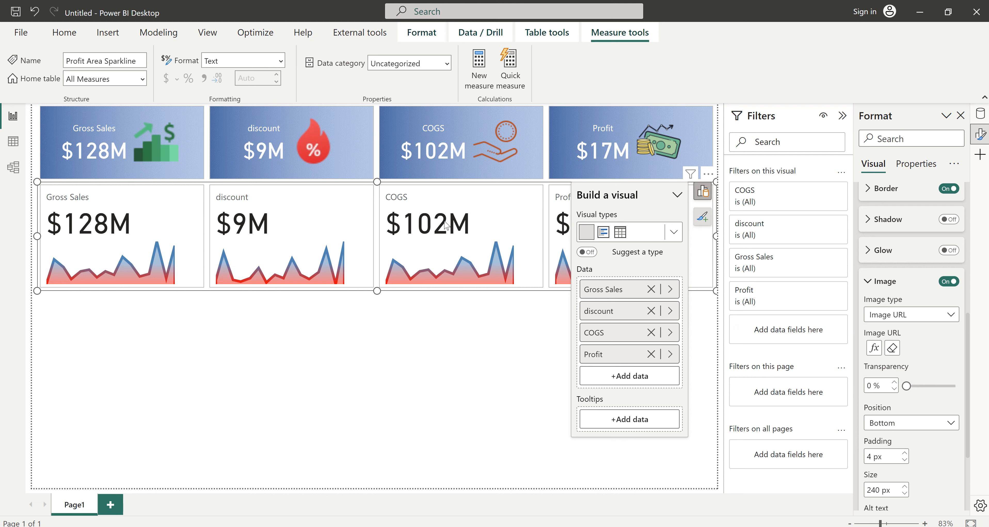
left_click(474, 318)
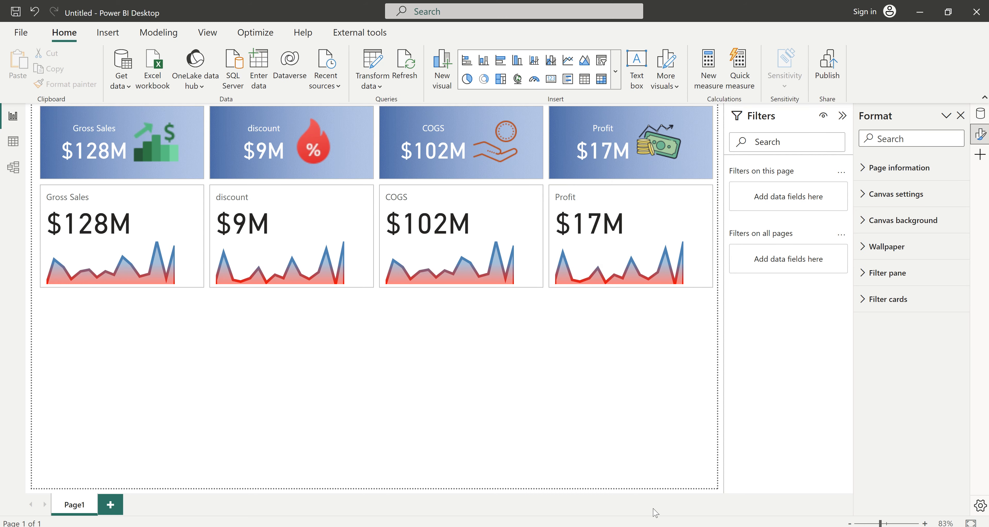
Step: Switch to the KPI_SparkLine2 report to examine its card and sparkline layout, and return to the Untitled report
mouse_move(638, 526)
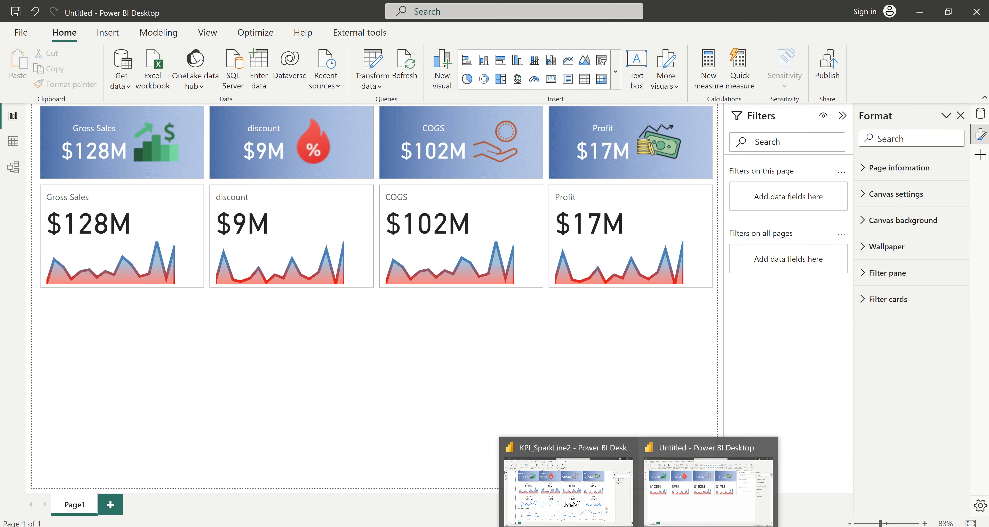
left_click(591, 500)
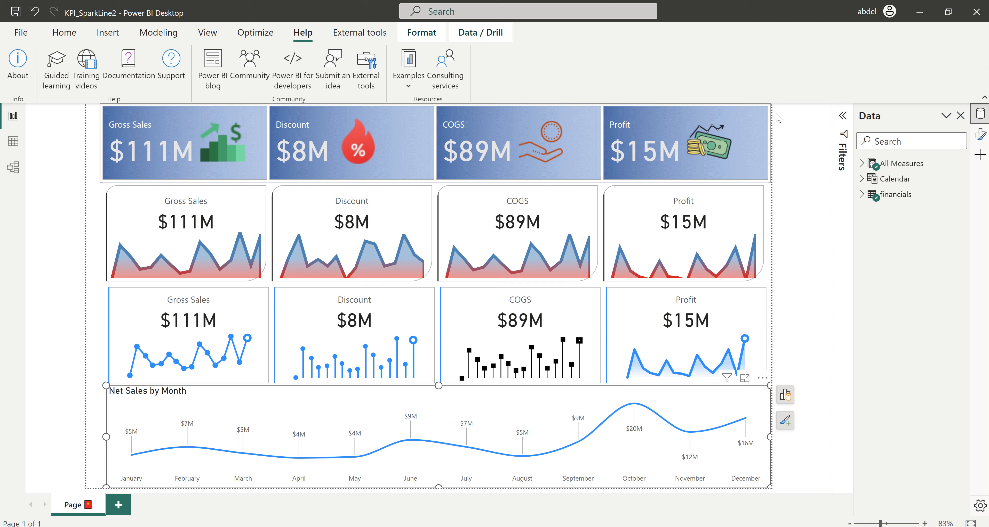
left_click(920, 15)
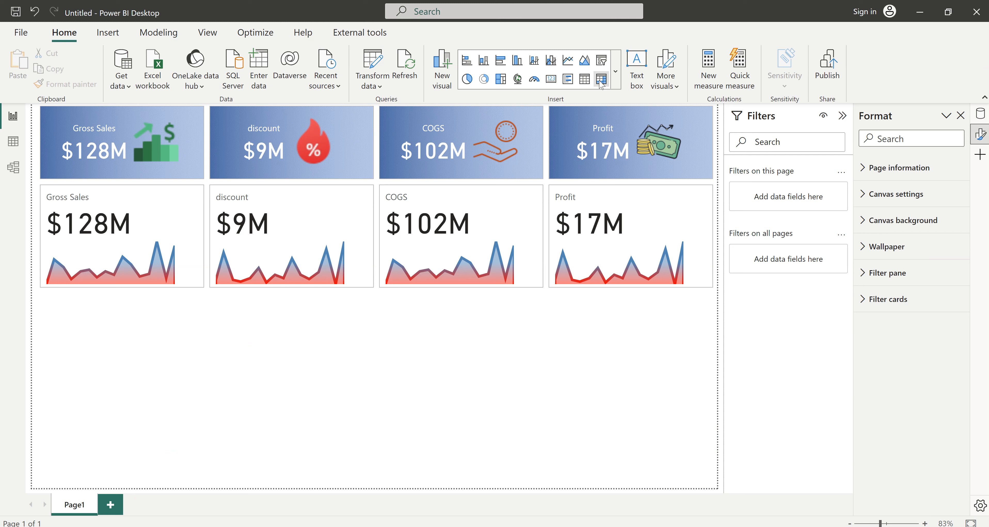
Step: Insert another new card visual and place it directly beneath the row of area sparkline cards
left_click(615, 85)
scroll(572, 389, "down", 2)
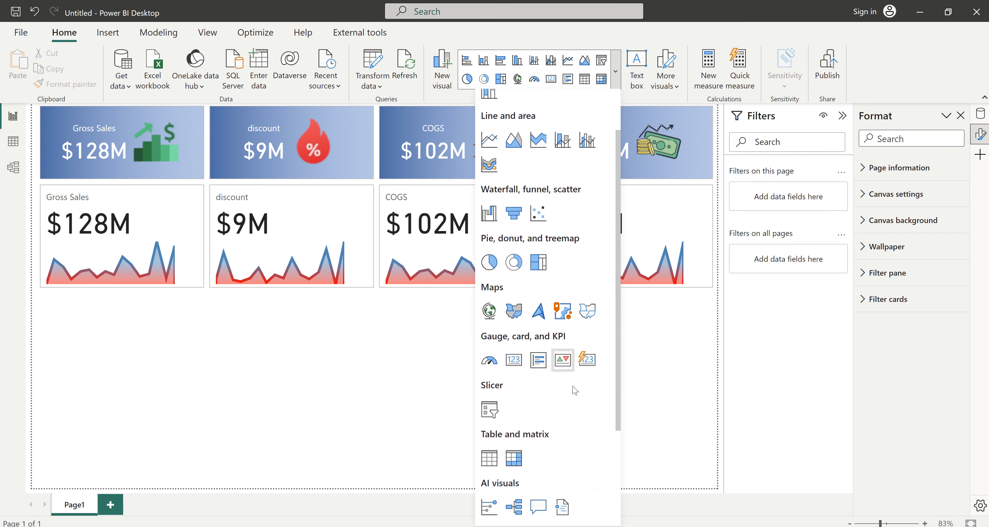
left_click(586, 367)
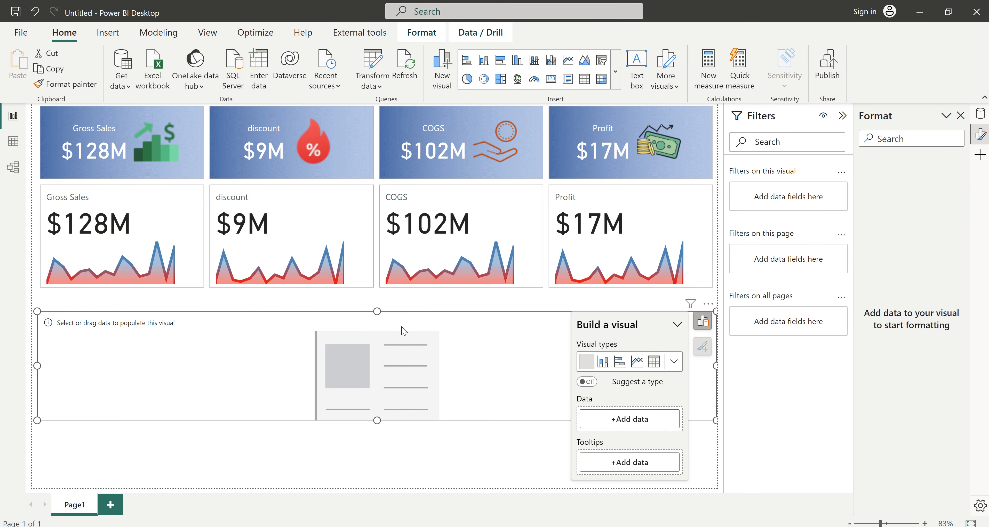
left_click_drag(404, 337, 376, 286)
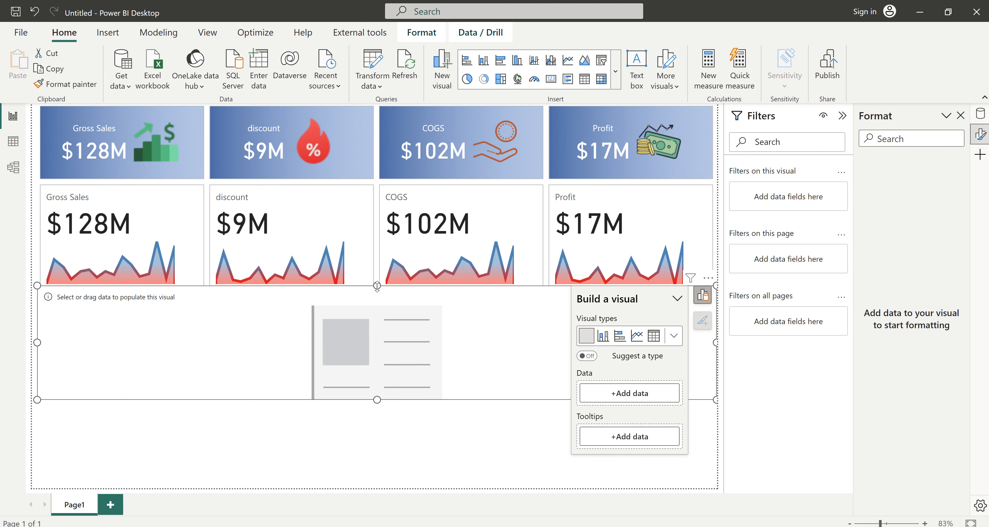
left_click_drag(407, 362, 409, 367)
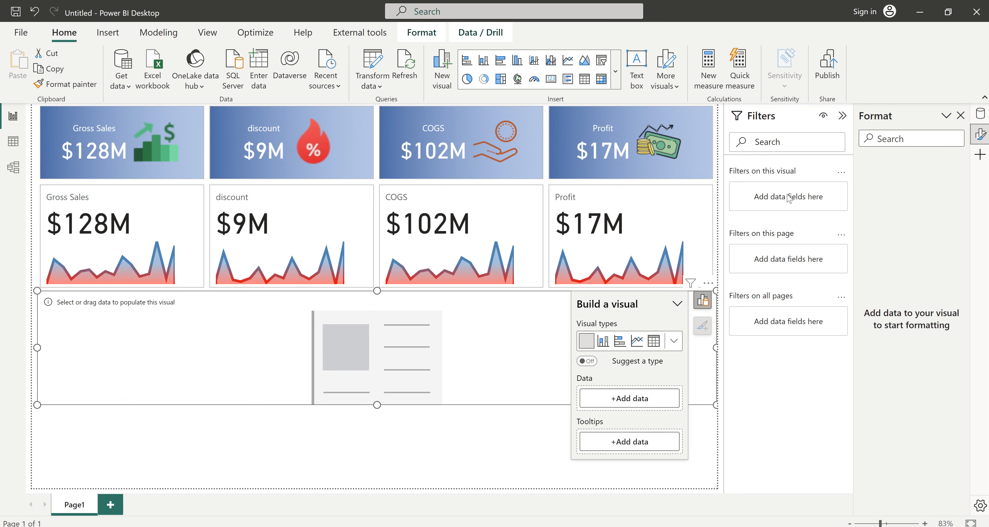
Step: Add the Gross Sales, discount, COGS and Profit measures to the empty card visual and slightly reduce its height
left_click(980, 114)
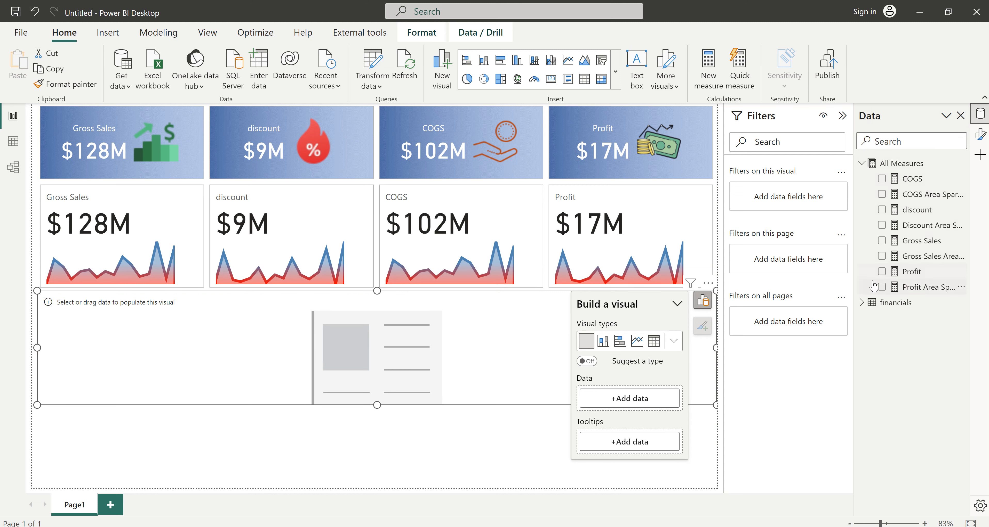
left_click(882, 241)
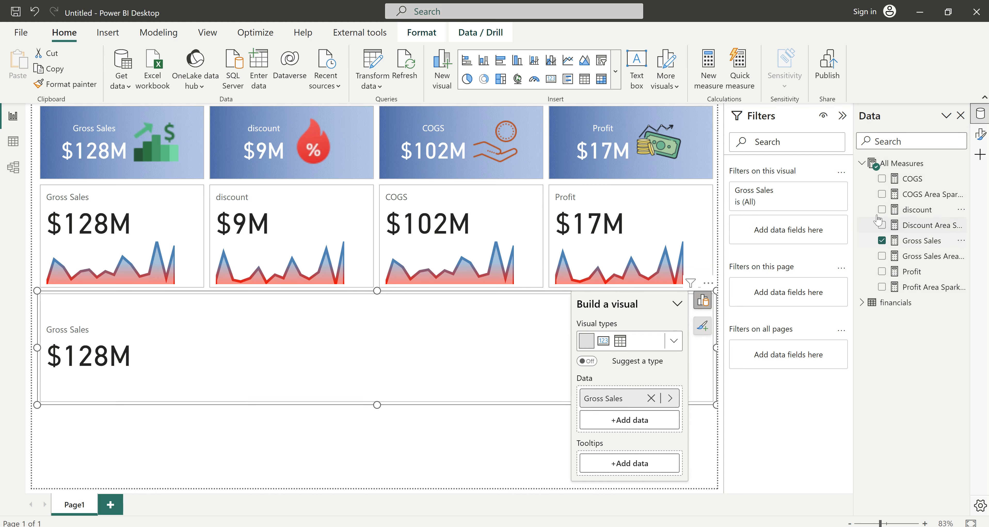
left_click(881, 209)
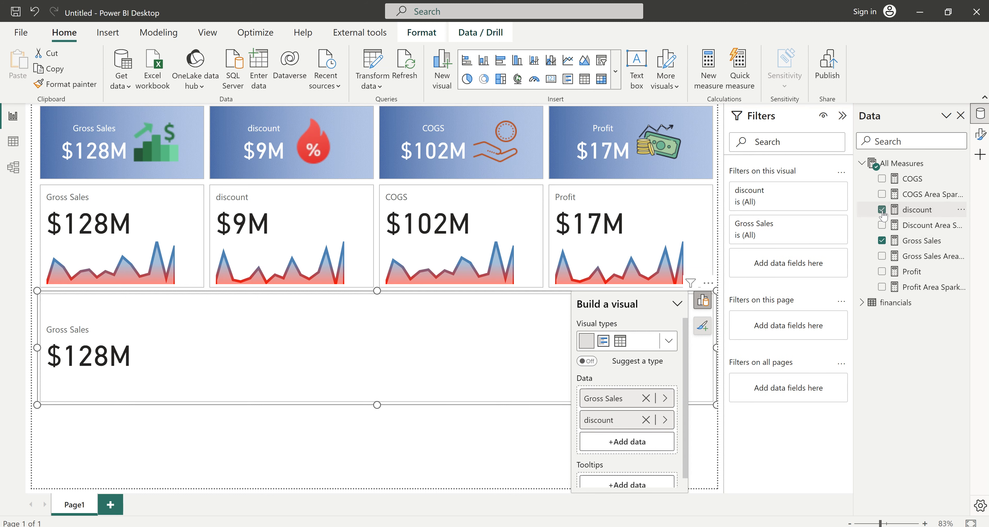
left_click(881, 179)
left_click(881, 271)
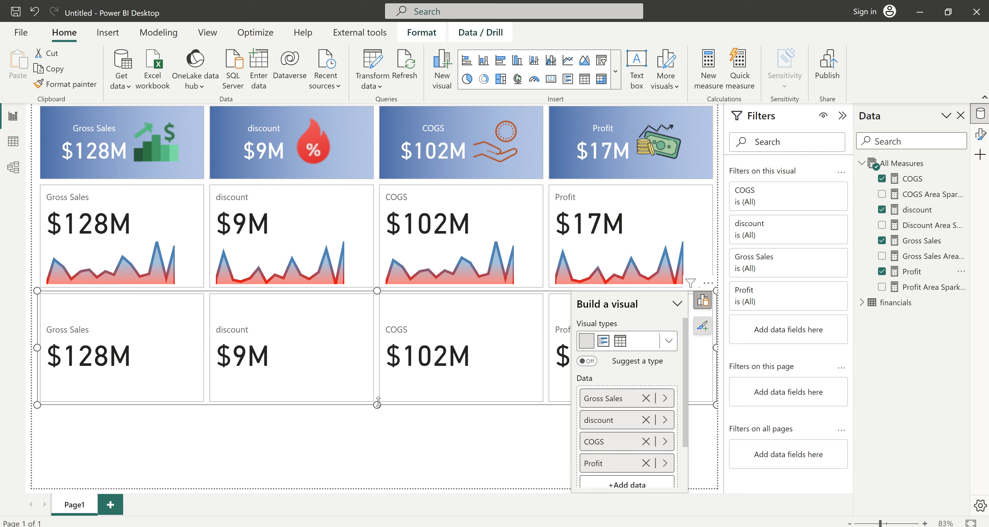
left_click_drag(377, 404, 381, 394)
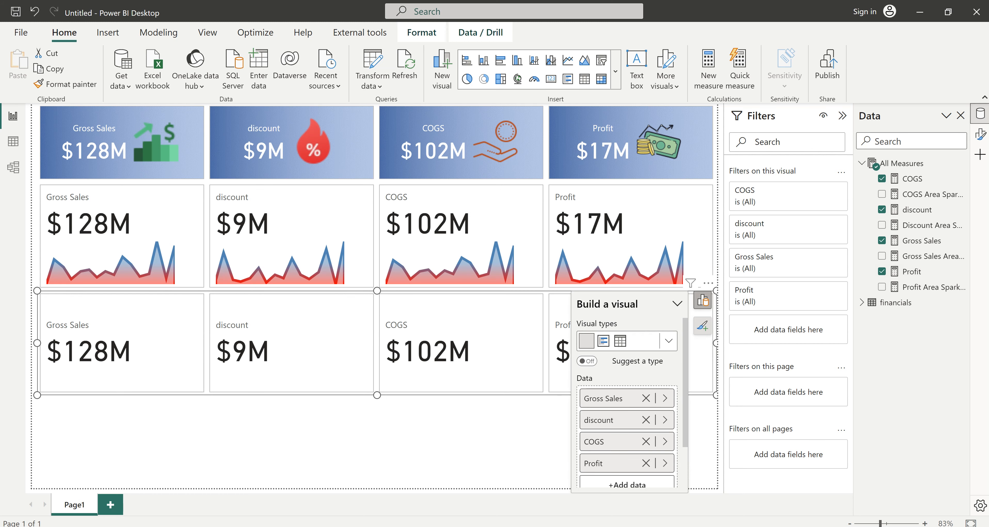
Step: Examine the sparkline cards in the KPI_SparkLine2 report and the Gradient Area Sparkline with last point page in the browser
left_click(597, 499)
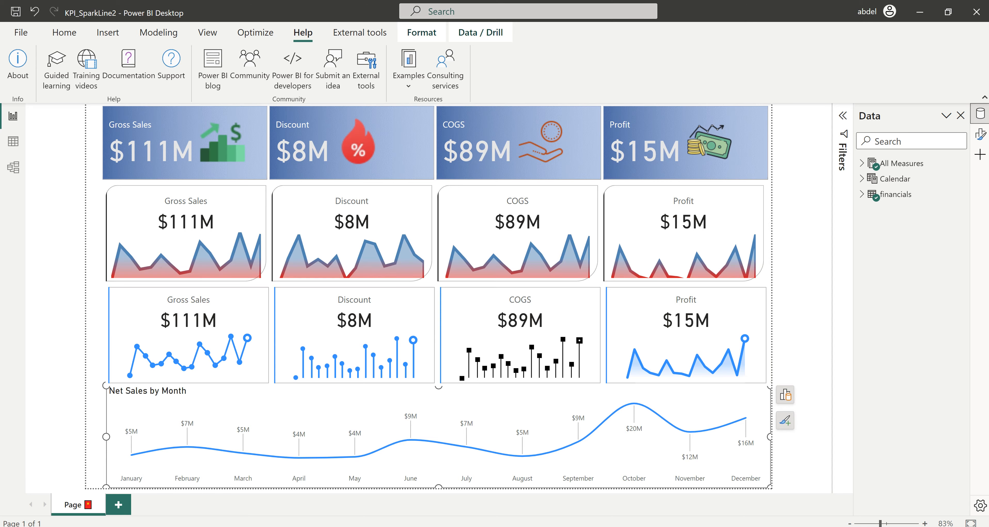
key("alt+Tab")
left_click(401, 16)
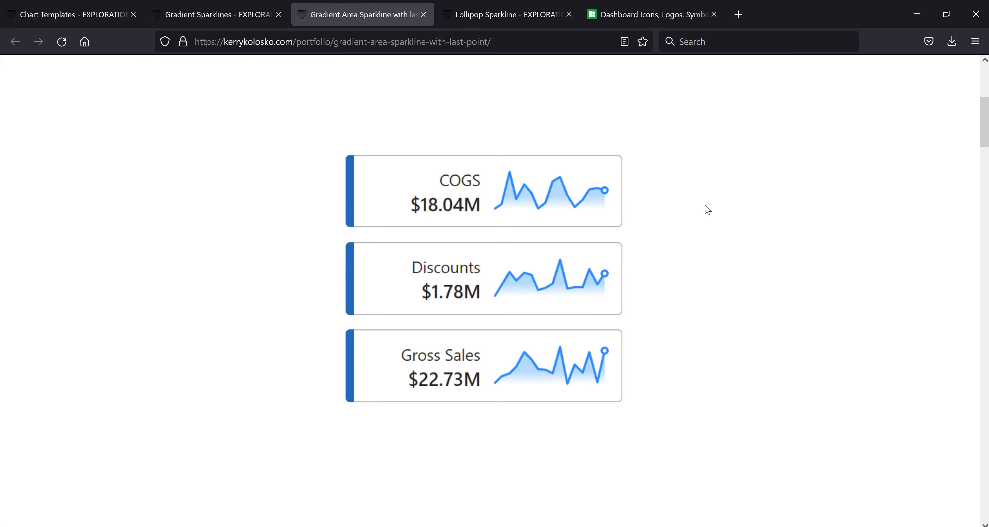
scroll(729, 276, "up", 5)
scroll(729, 275, "down", 5)
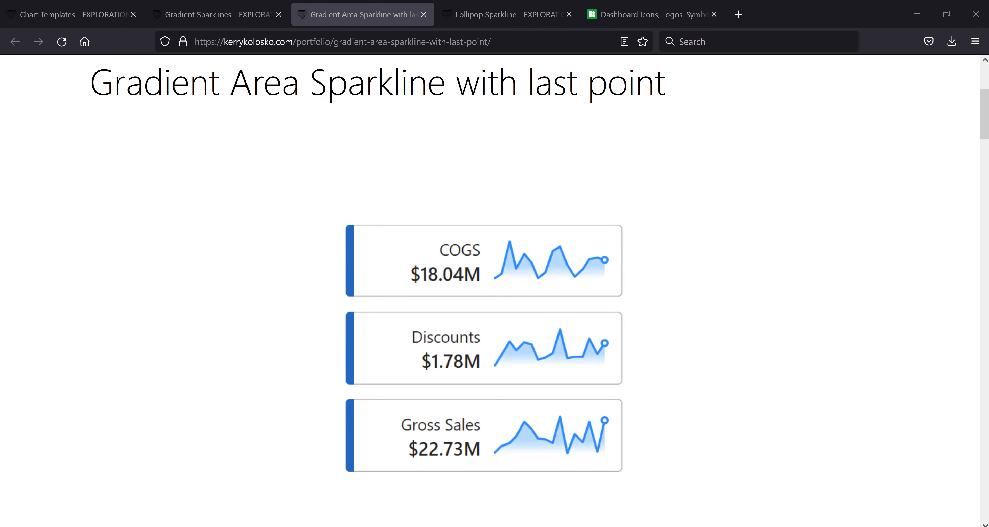
mouse_move(638, 526)
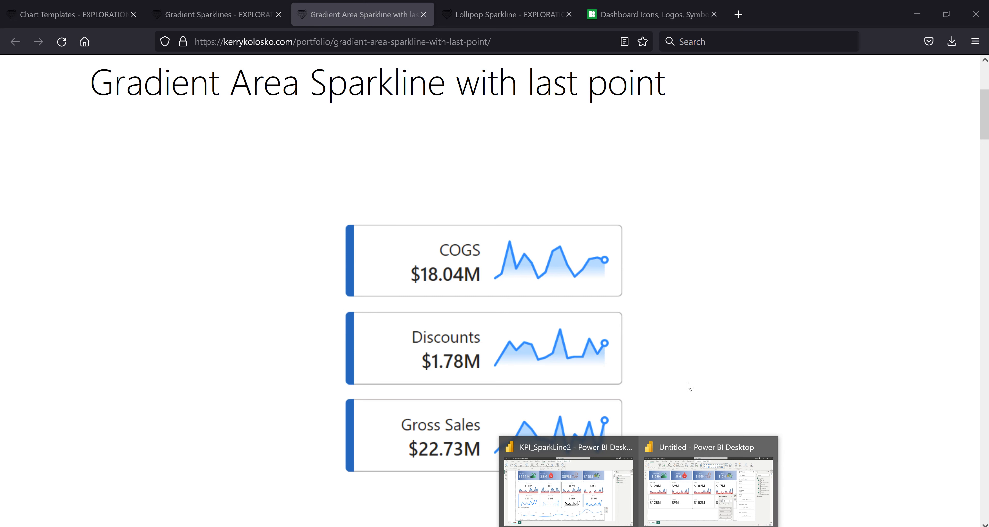
Step: Copy the complete "Sparkline with points" code from the Lollipop Sparkline web page
left_click(513, 20)
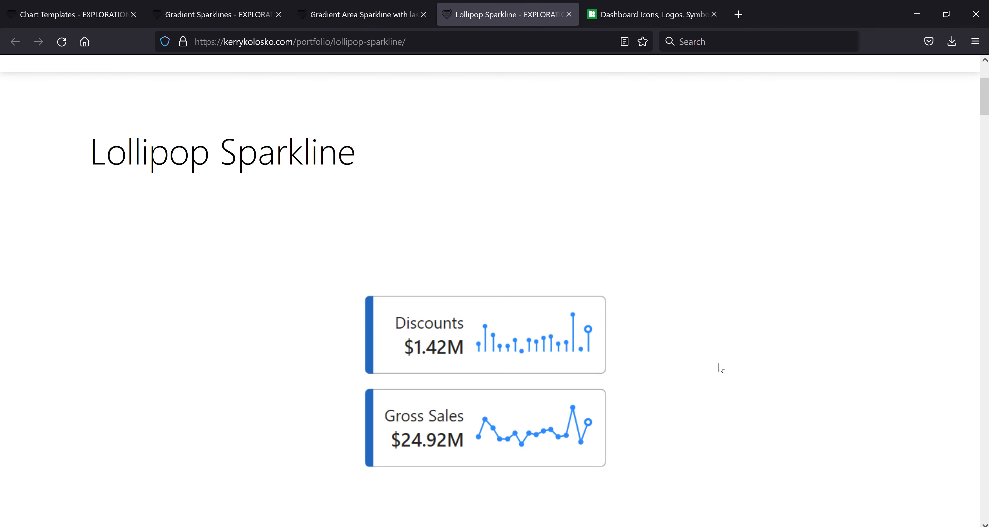
scroll(721, 368, "down", 7)
scroll(720, 368, "up", 2)
scroll(720, 368, "down", 4)
scroll(720, 368, "down", 15)
scroll(720, 367, "up", 4)
left_click(788, 211)
left_click(788, 210)
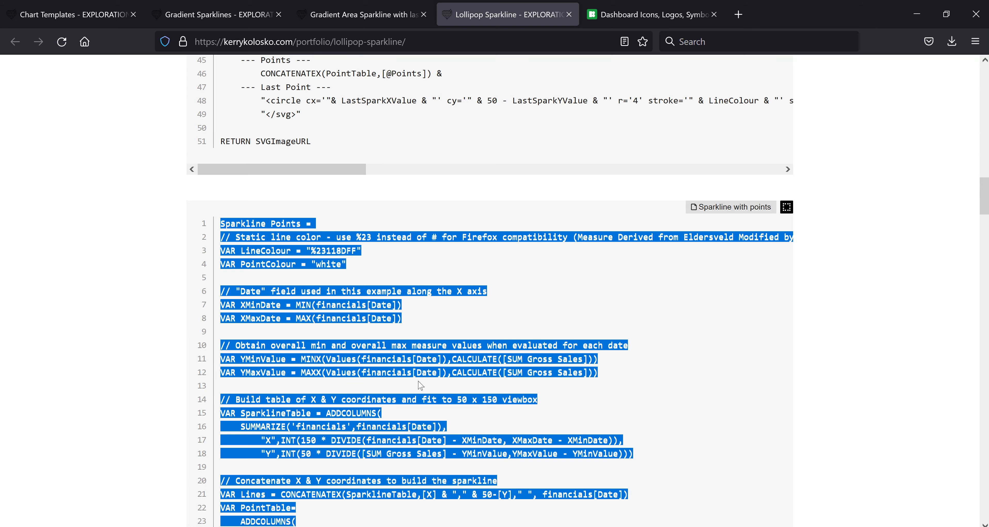
scroll(428, 398, "down", 10)
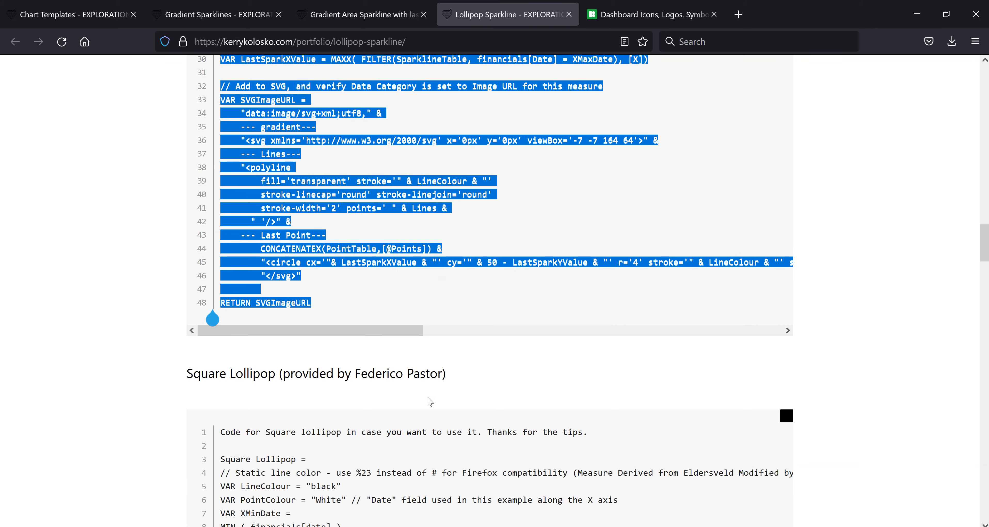
scroll(429, 401, "up", 3)
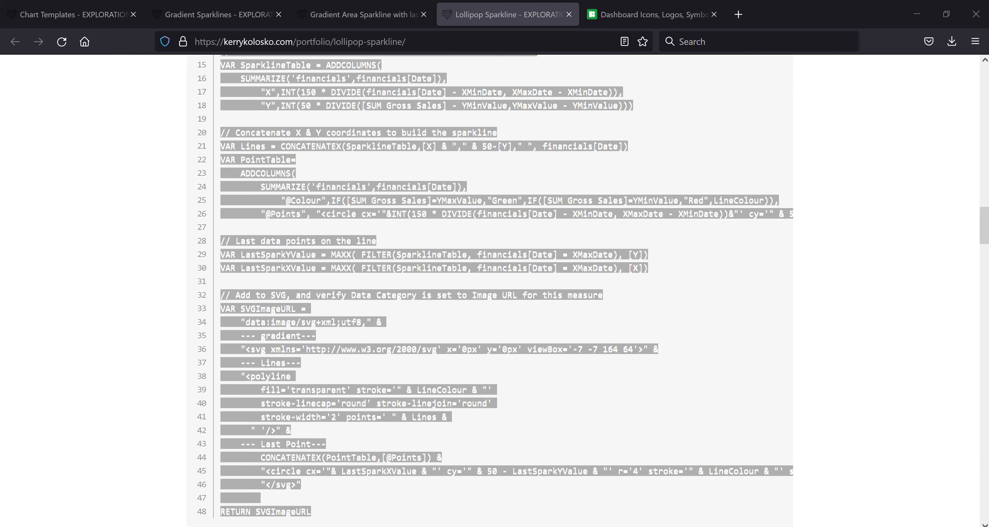
Step: Paste the Sparkline Points code into the blank Notepad++ document and check its references to the Date field
key("alt+Tab")
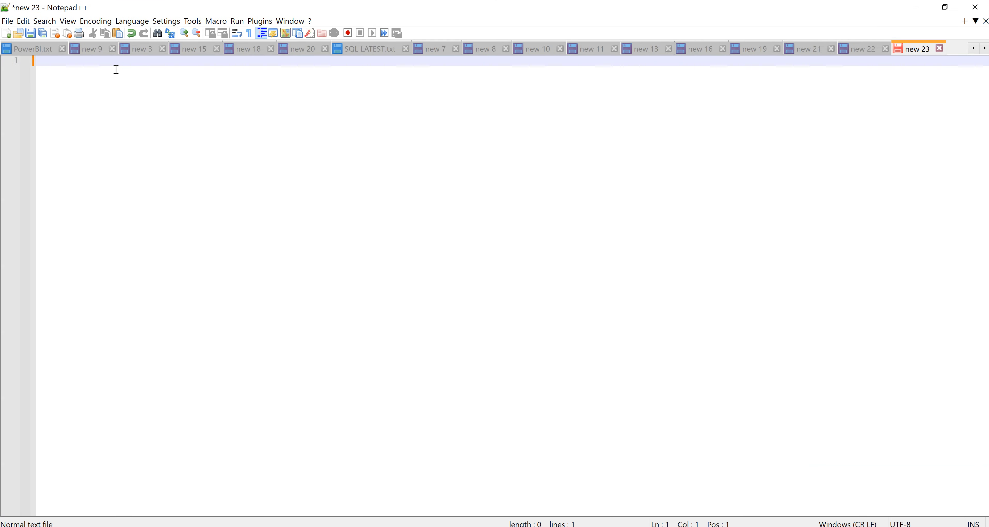
key("ctrl+v")
scroll(214, 139, "up", 2)
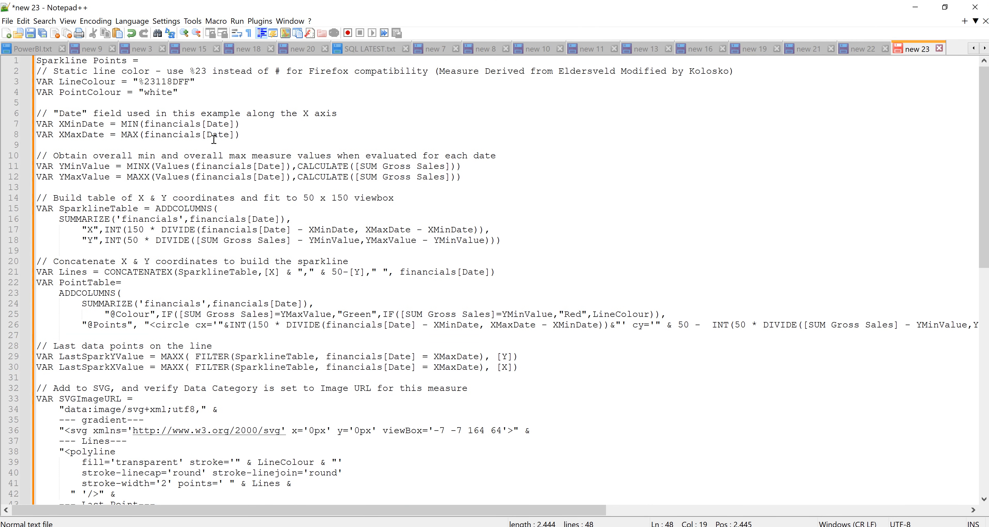
double_click(215, 125)
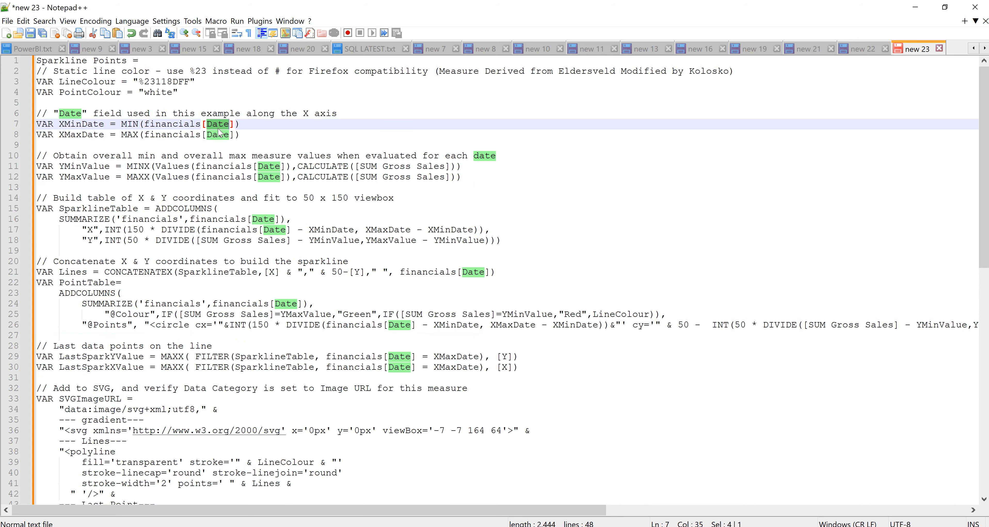
left_click(326, 196)
Step: Replace every occurrence of "SUM Gross Sales" with "Gross Sales" in the code
left_click_drag(446, 165, 361, 165)
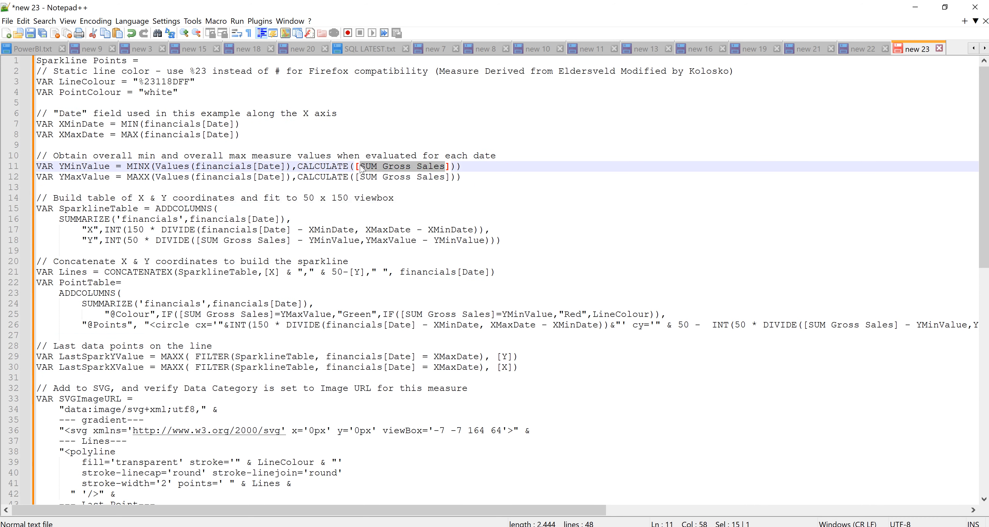
key("ctrl+h")
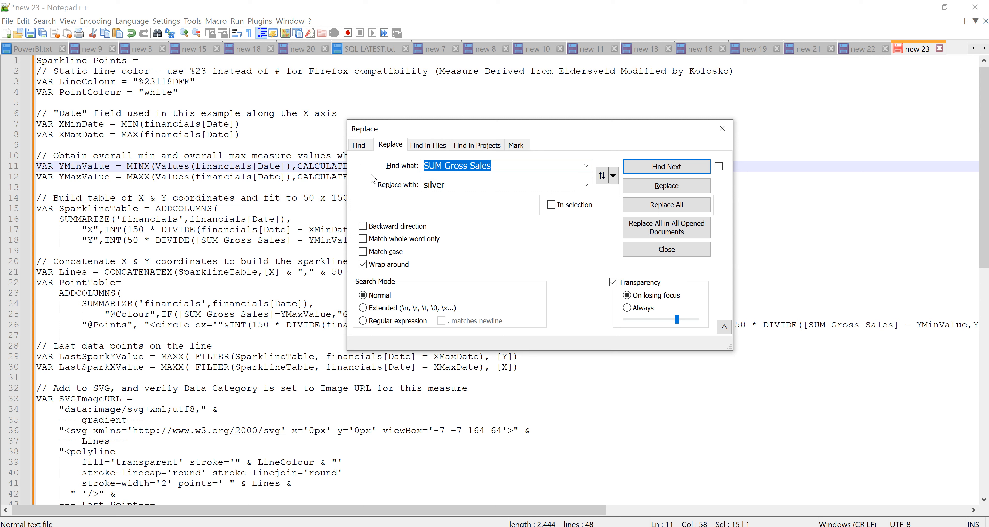
left_click(467, 182)
type("Go")
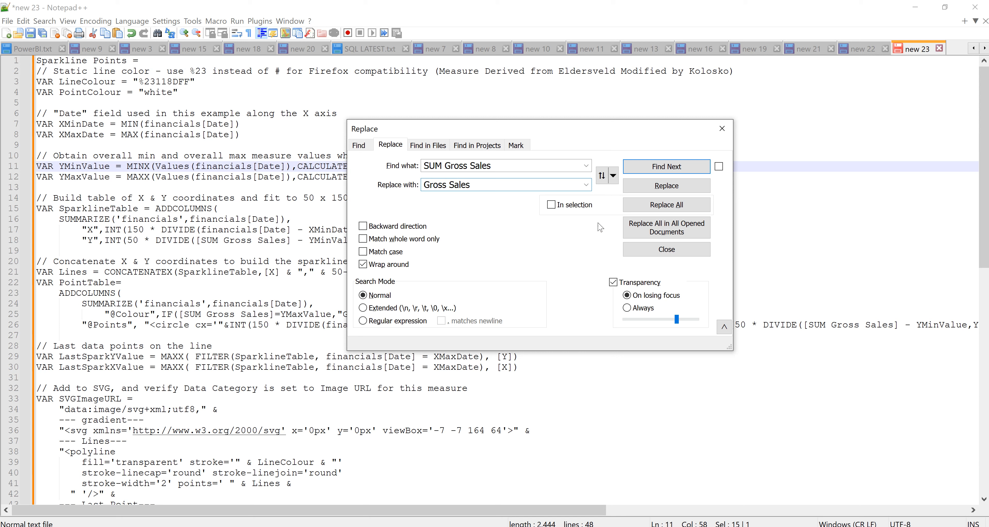
left_click(667, 204)
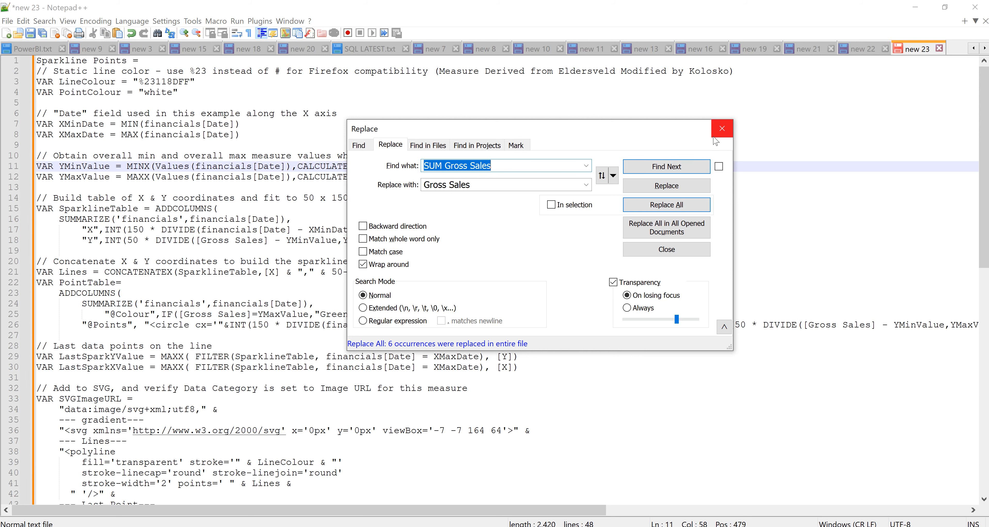
left_click(725, 132)
Step: Copy the edited code, switch to the Untitled Power BI report and paste it into a new measure in the All Measures table
left_click(270, 220)
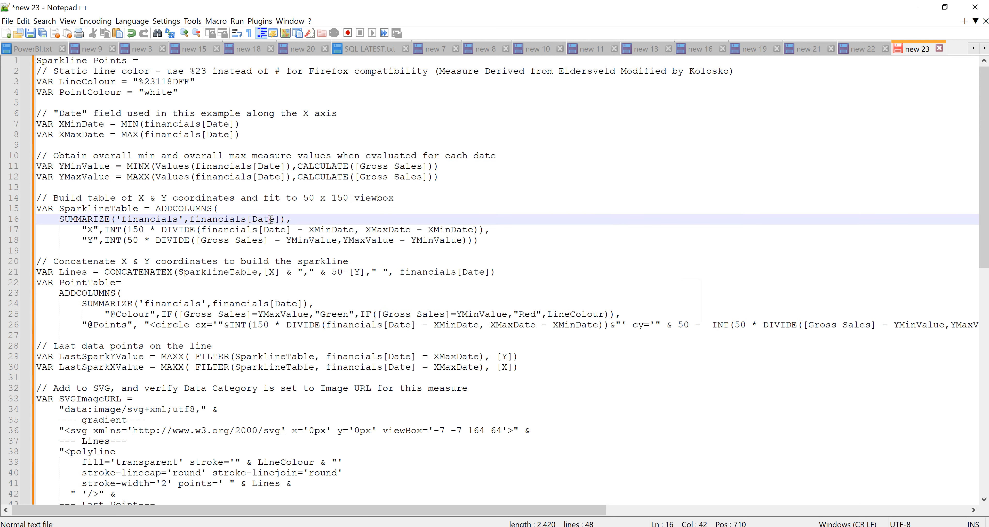
key("ctrl+a")
left_click(915, 7)
left_click(638, 526)
left_click(679, 508)
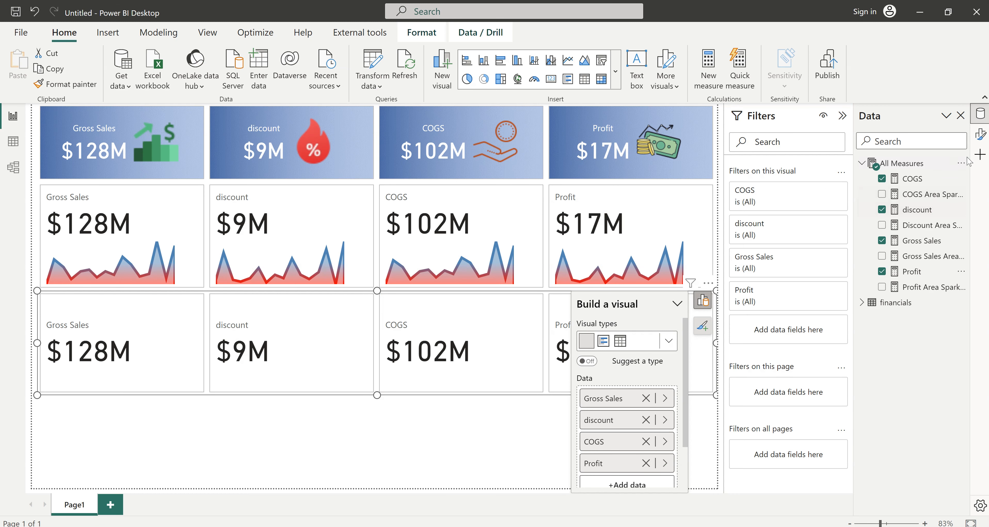
left_click(906, 163)
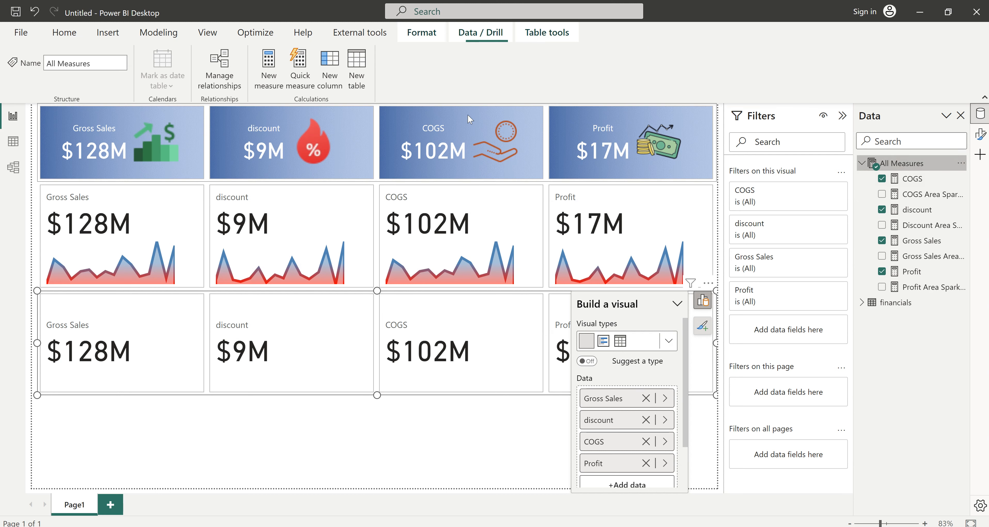
left_click(267, 66)
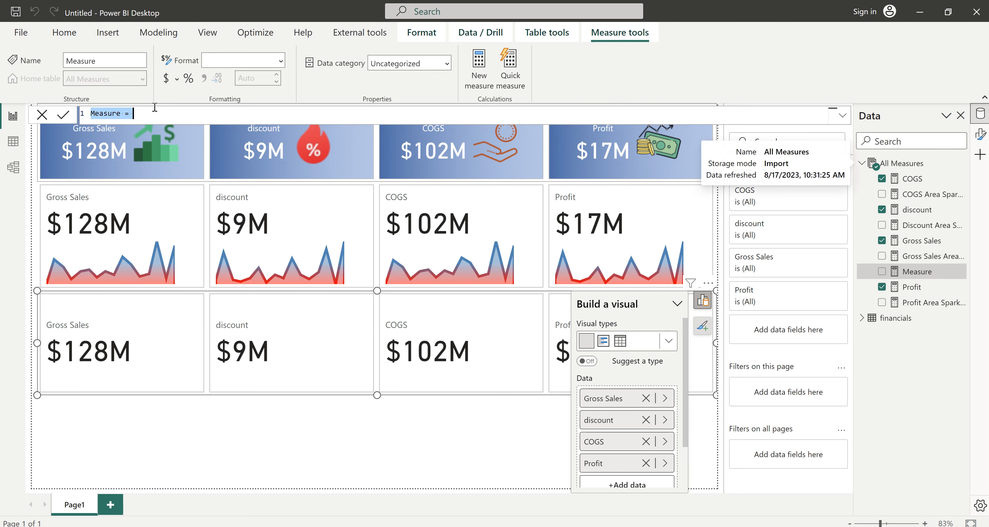
key("ctrl+v")
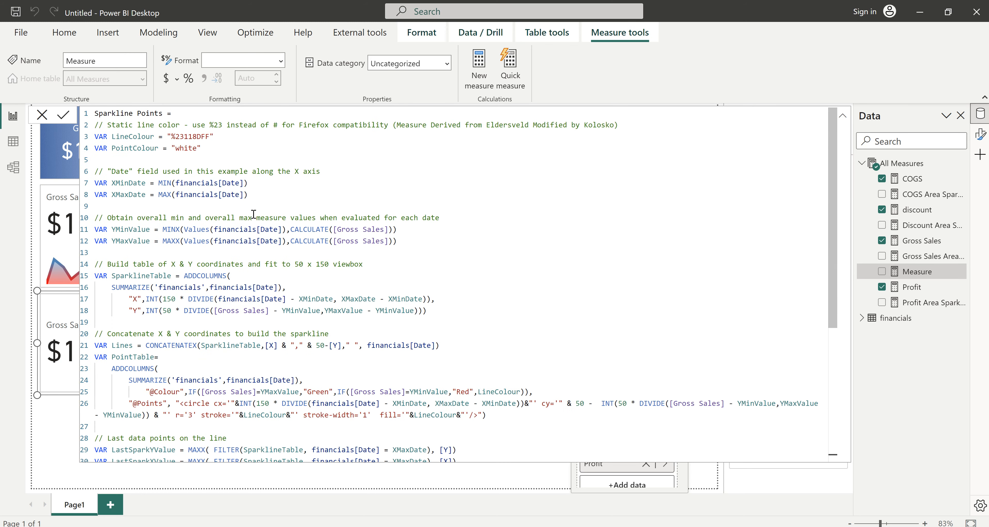
Step: Rename the measure in its formula to Gross Sales Sparkline Points, commit it and close the formula editor
left_click(96, 113)
type("Gross Sales")
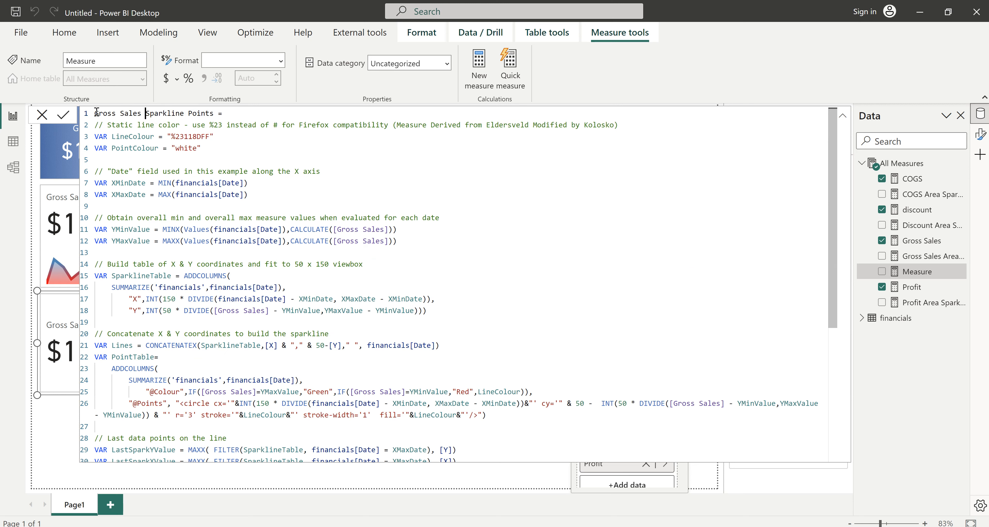
key("Return")
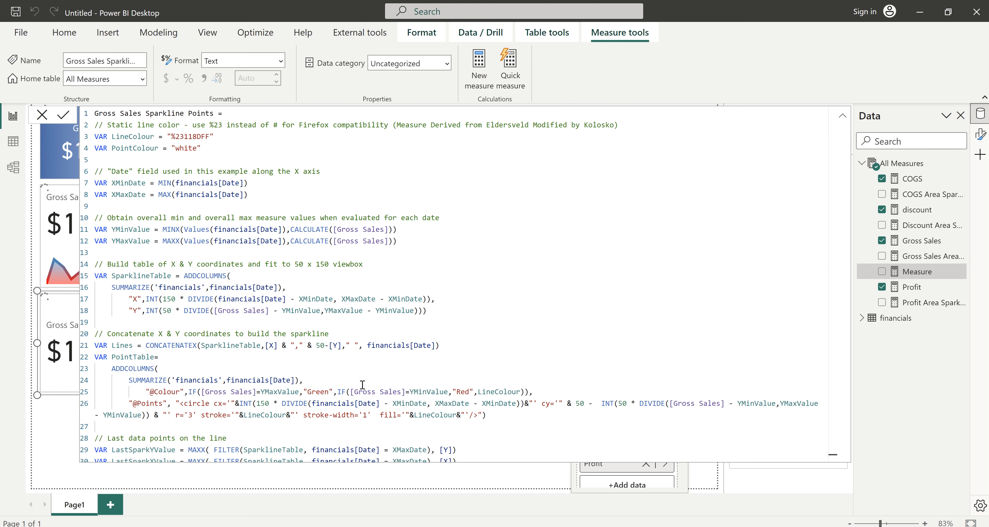
scroll(383, 386, "down", 6)
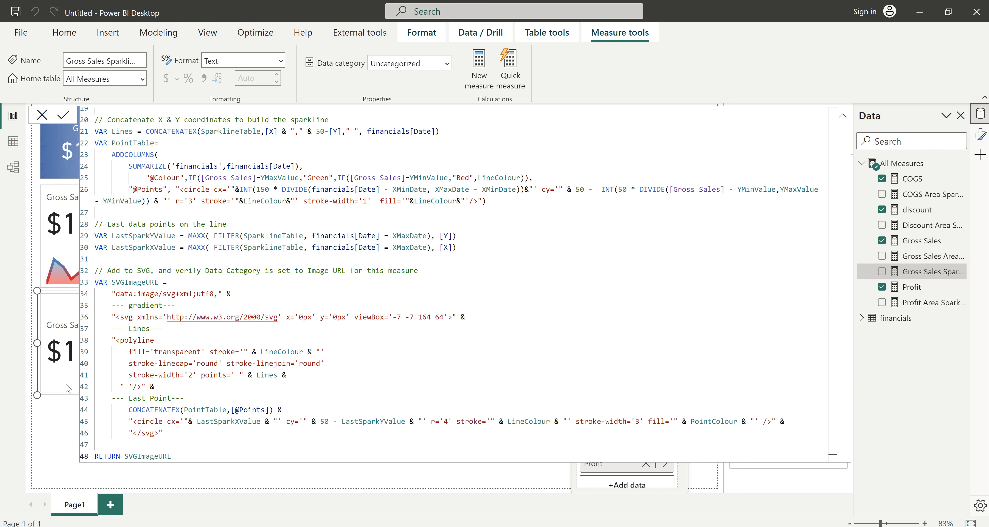
left_click(42, 115)
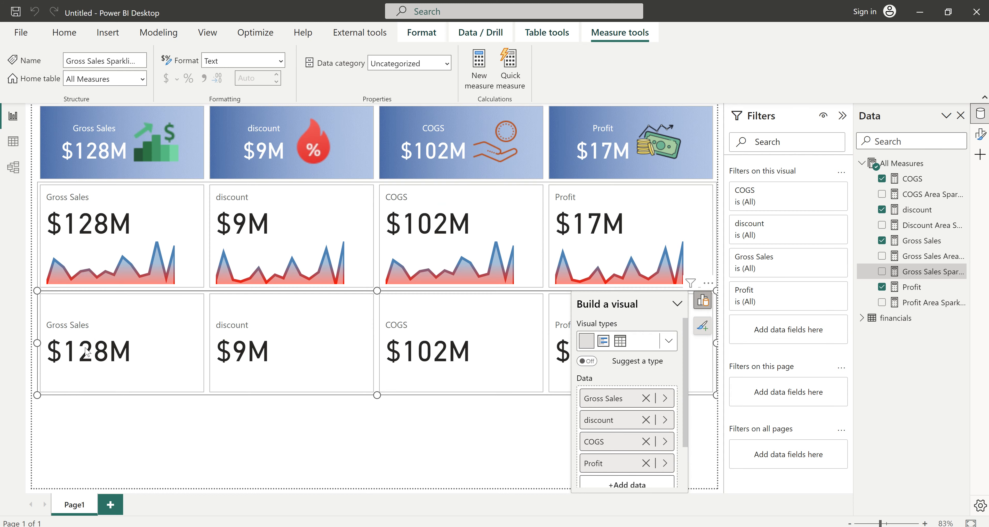
Step: Turn on the image for the Gross Sales series of the card visual and set its image type to Image URL
left_click(867, 169)
left_click(979, 135)
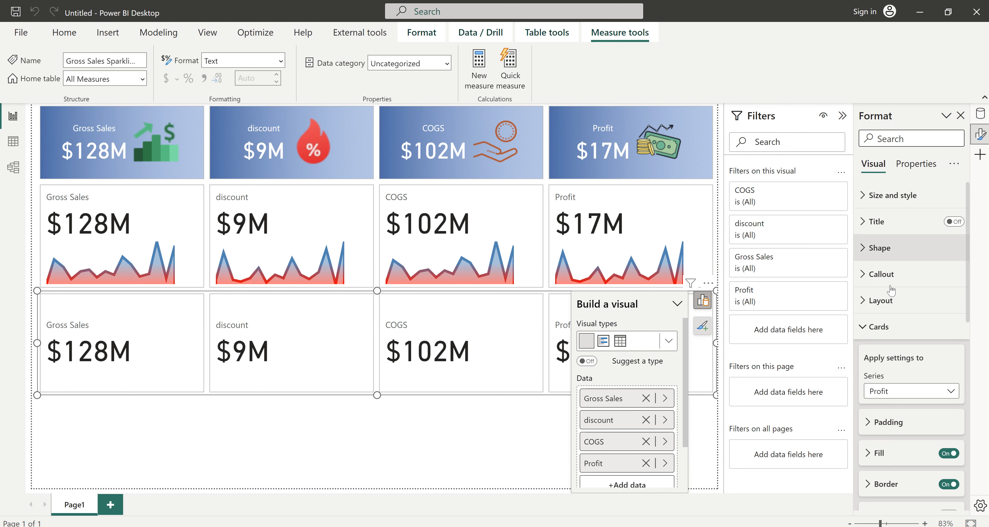
scroll(891, 238, "down", 4)
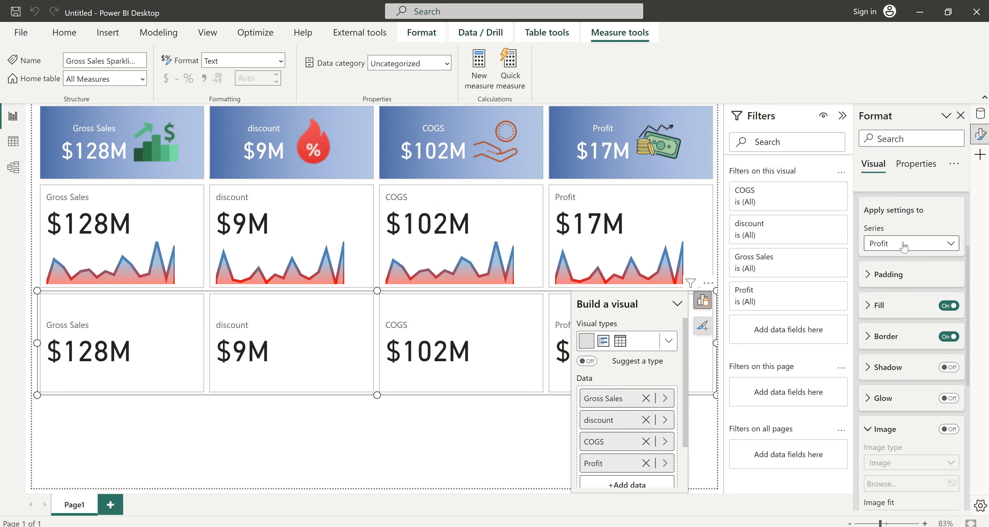
left_click(904, 245)
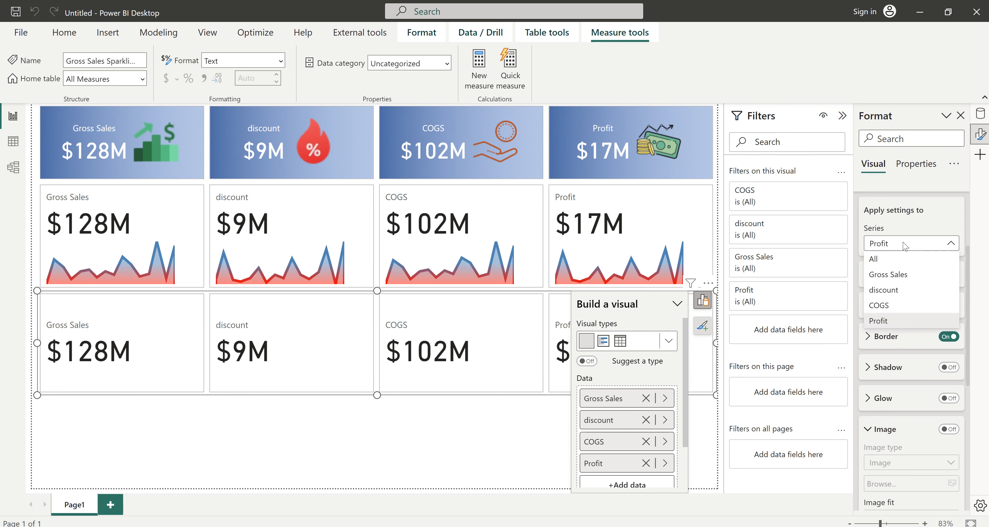
left_click(903, 275)
scroll(951, 338, "down", 3)
left_click(949, 332)
left_click(917, 365)
left_click(903, 395)
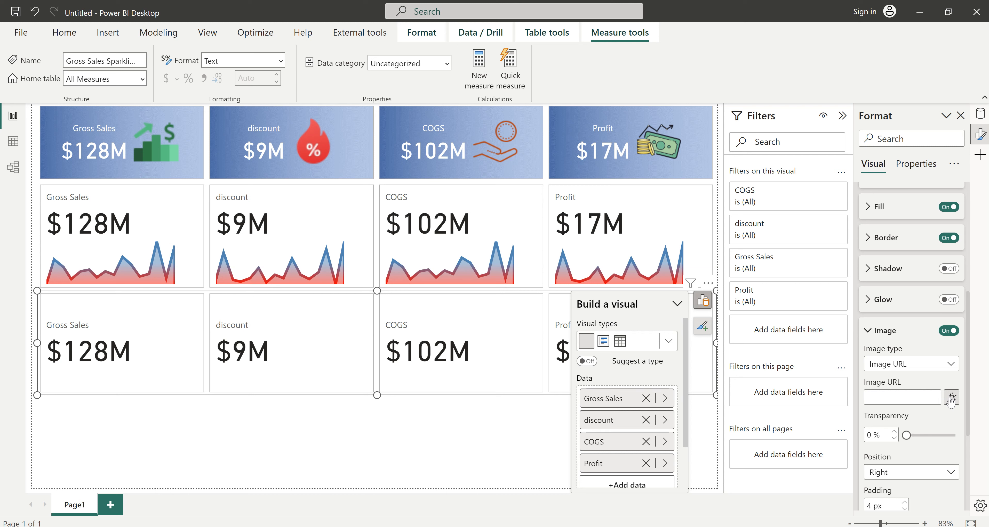
Step: Base the image URL of the Gross Sales series on the field value of the Gross Sales Sparkline Points measure
left_click(951, 397)
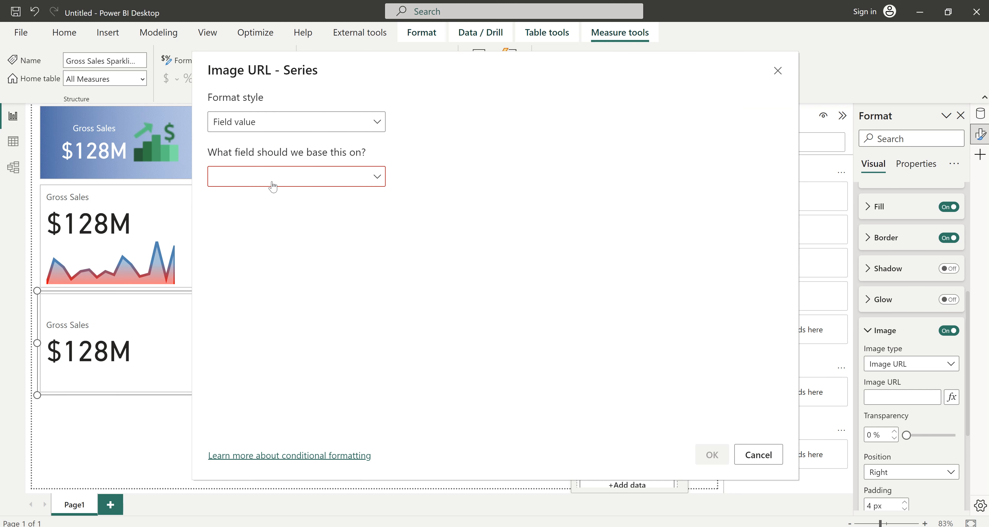
left_click(274, 183)
left_click(217, 221)
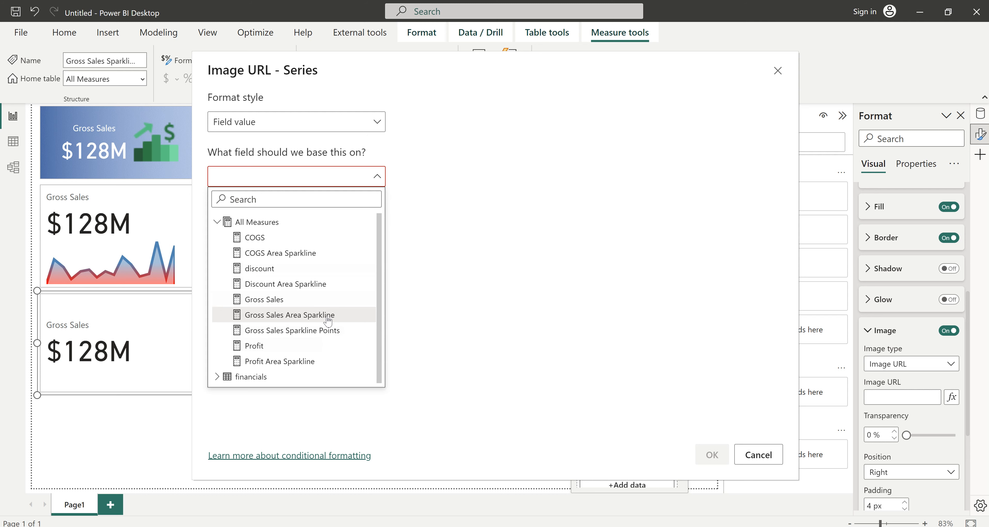
left_click(322, 331)
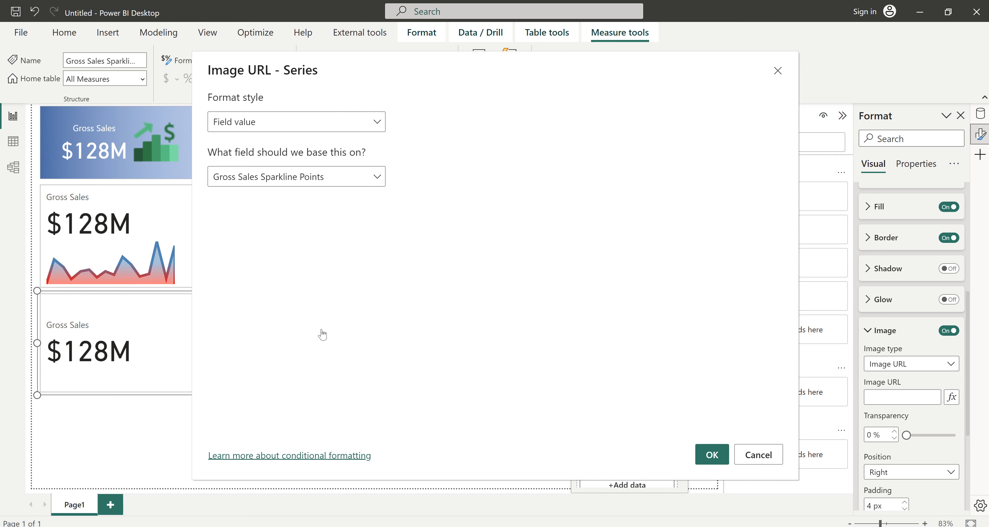
left_click(711, 457)
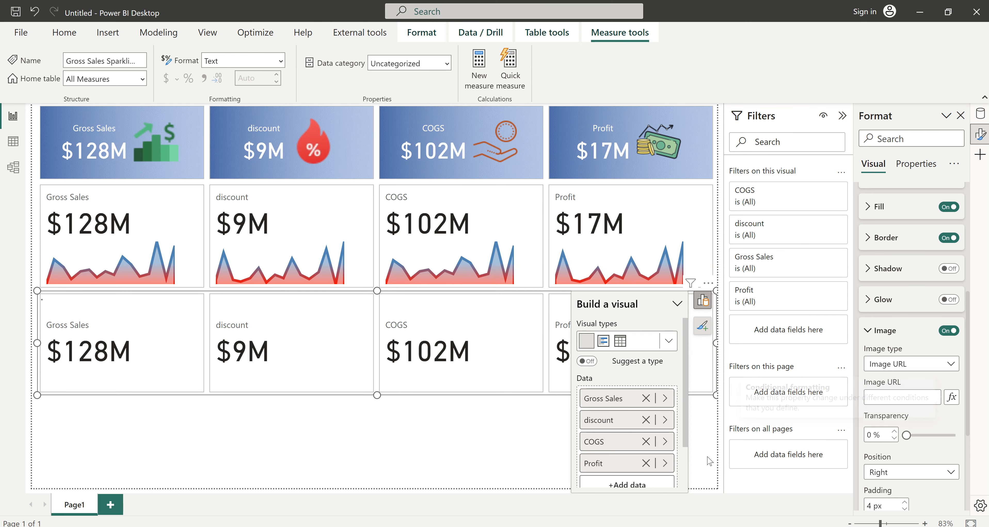
Step: Position the Gross Sales sparkline image at the bottom of its card and set its size to 200 px
scroll(882, 433, "down", 3)
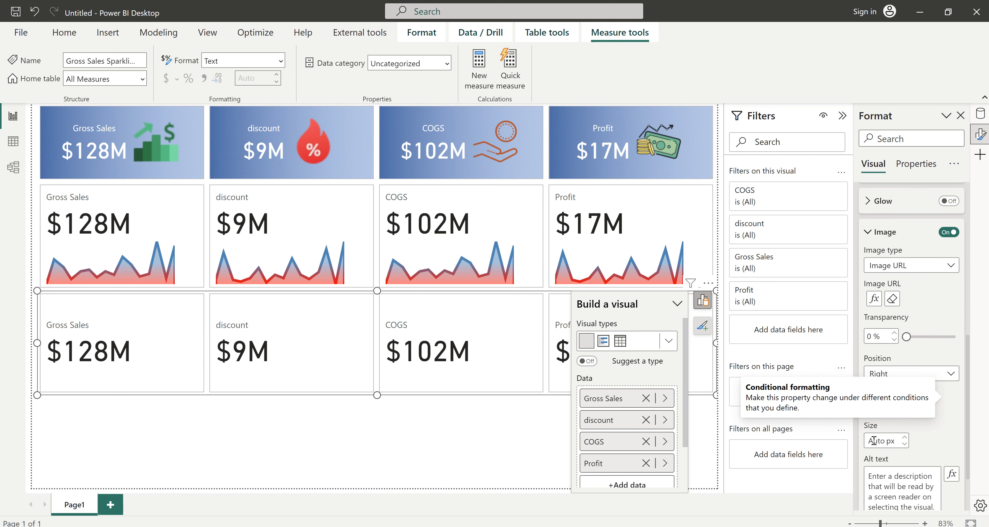
left_click(874, 440)
type("100")
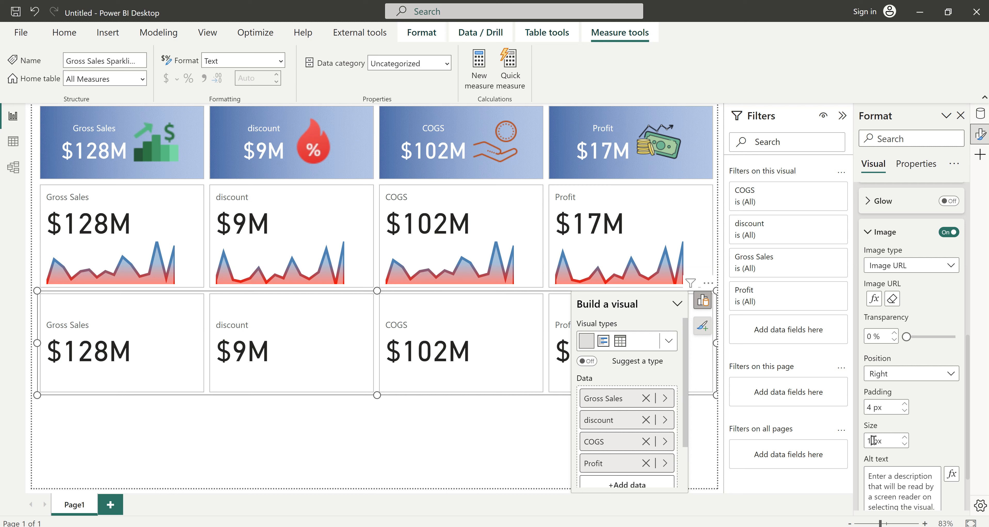
left_click(894, 375)
left_click(881, 420)
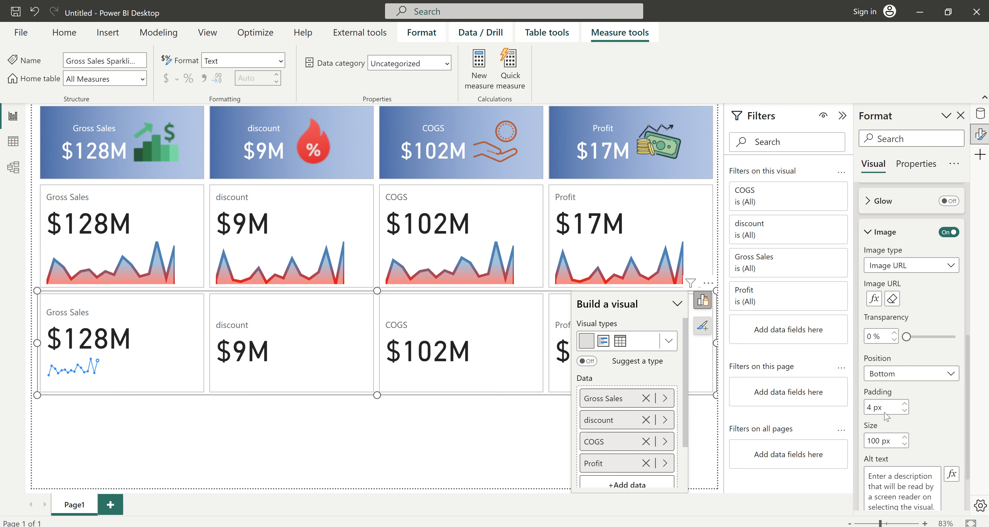
double_click(874, 441)
type("200")
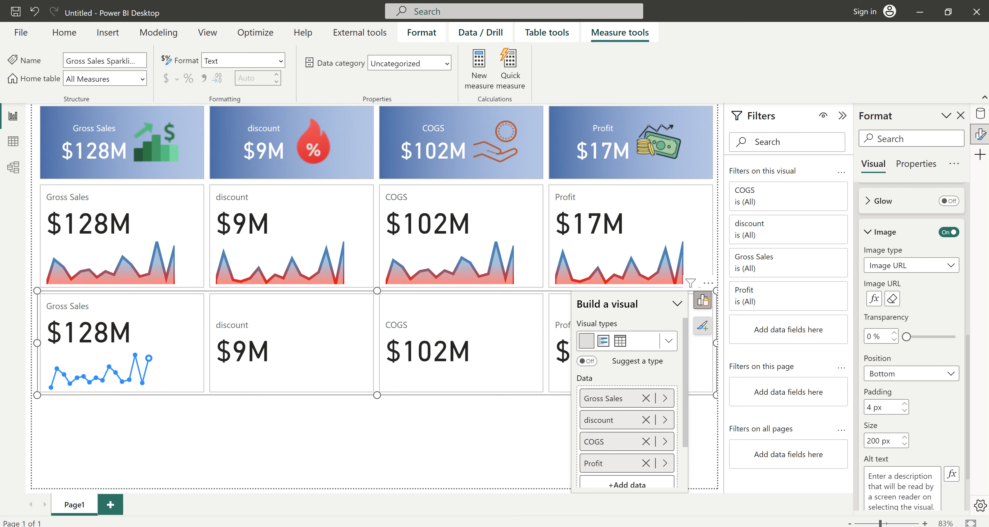
Step: Check the sample cards in the KPI_SparkLine2 report, and select the whole Lollipop Categorical code on the browser's Lollipop Sparkline page for copying
left_click(581, 503)
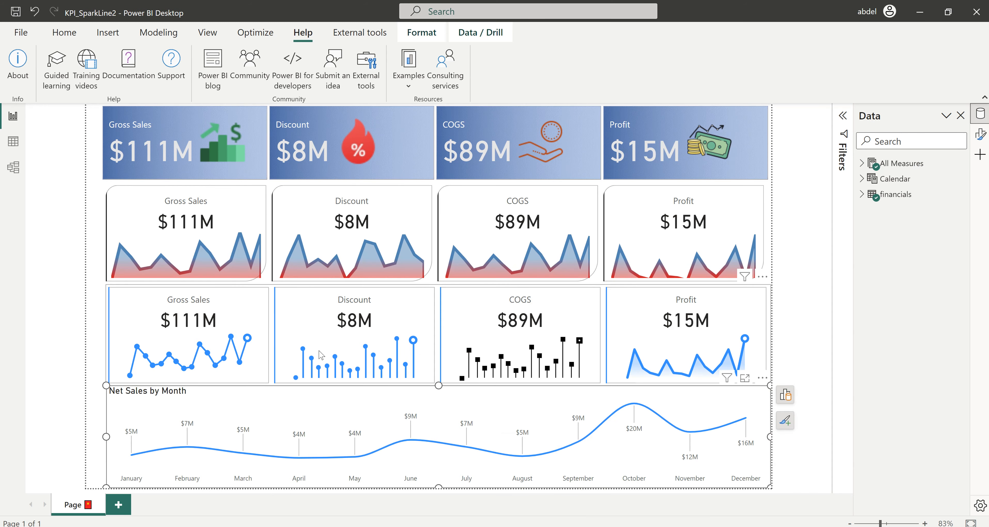
left_click(921, 14)
left_click(442, 526)
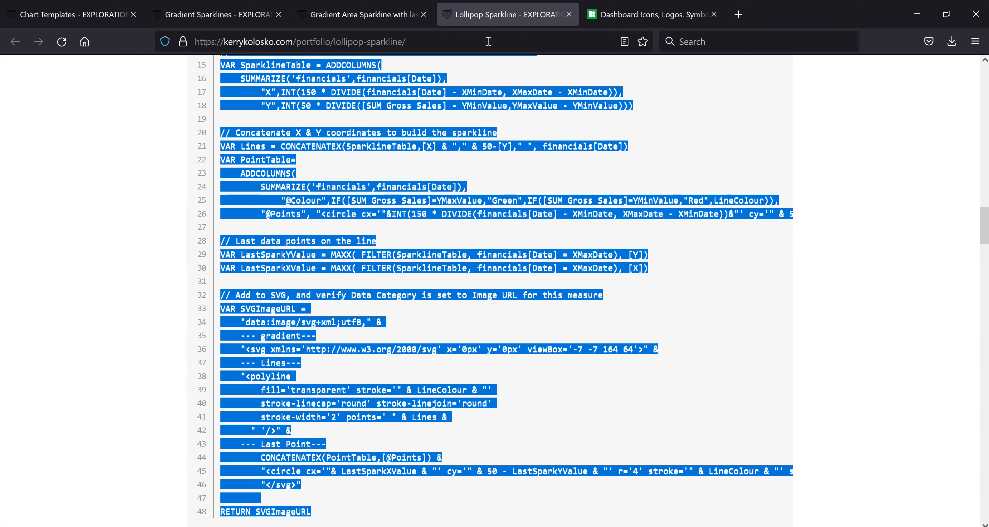
left_click(373, 15)
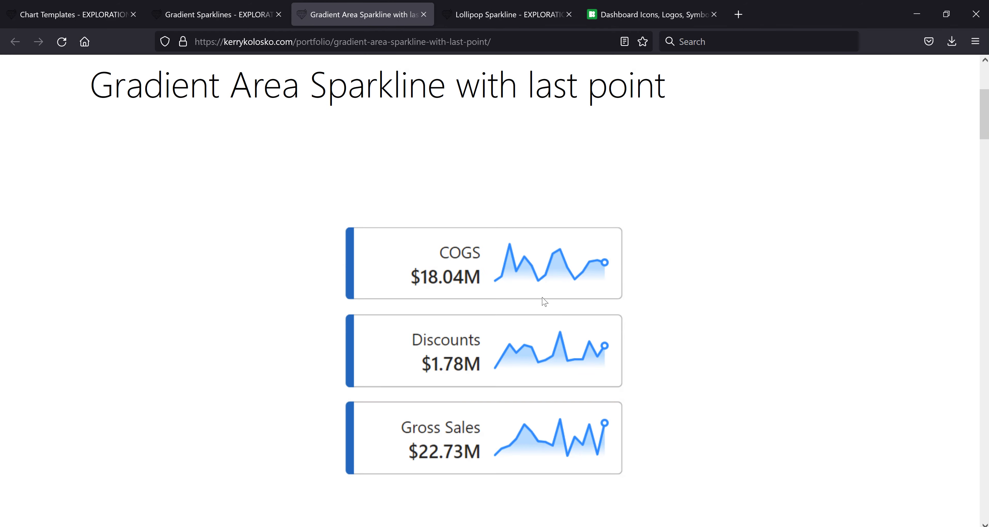
scroll(541, 298, "up", 4)
left_click(512, 18)
scroll(647, 400, "up", 10)
scroll(649, 404, "up", 10)
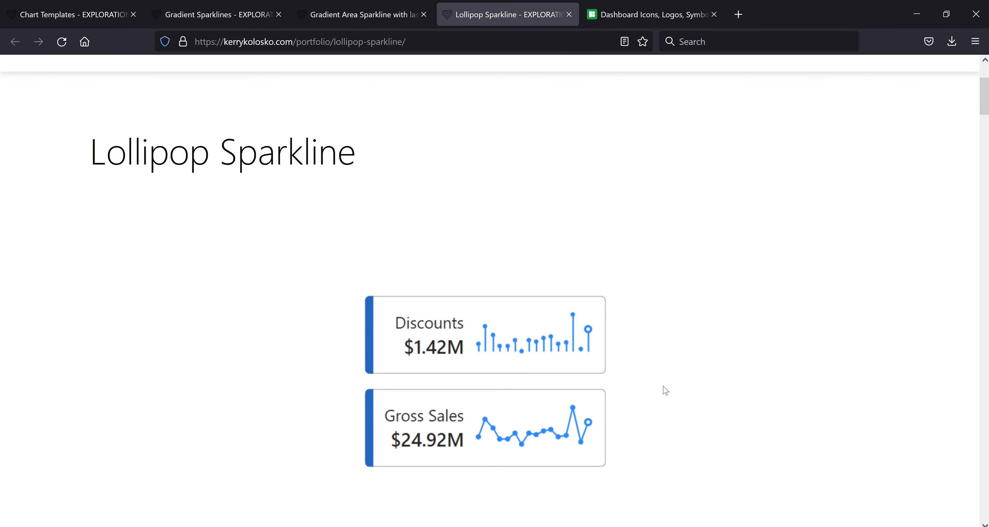
scroll(752, 384, "down", 5)
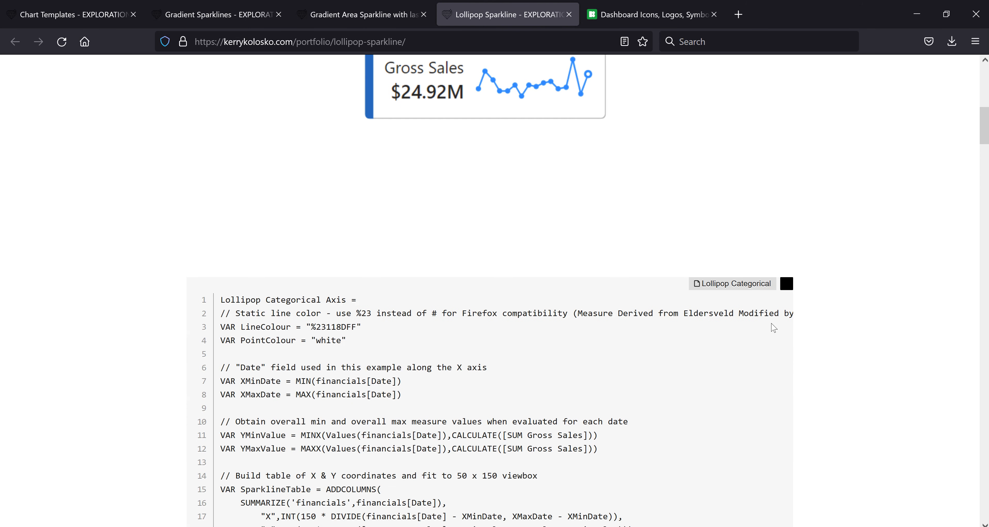
left_click(789, 289)
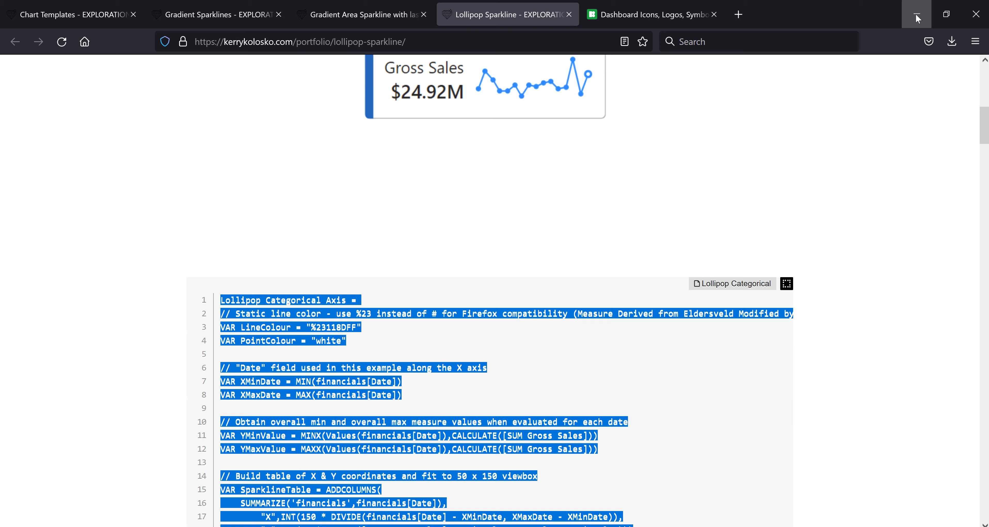
Step: Switch to Notepad++ and overwrite the contents of the new 23 file with the copied Lollipop Categorical code
left_click(398, 524)
left_click(374, 166)
key("ctrl+a")
key("ctrl+v")
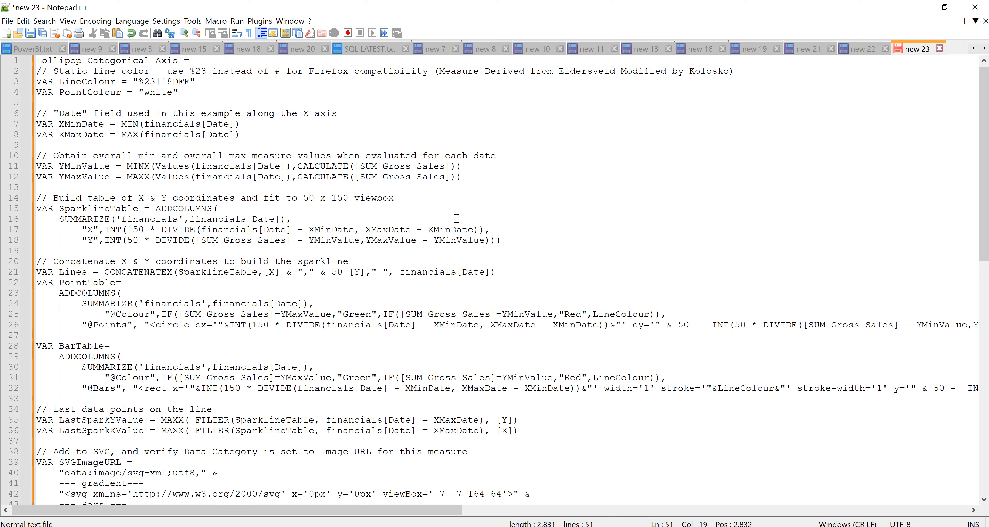
Step: Replace every occurrence of "SUM Gross Sales" with "Discount" in the lollipop code
left_click_drag(392, 172, 361, 173)
key("ctrl+h")
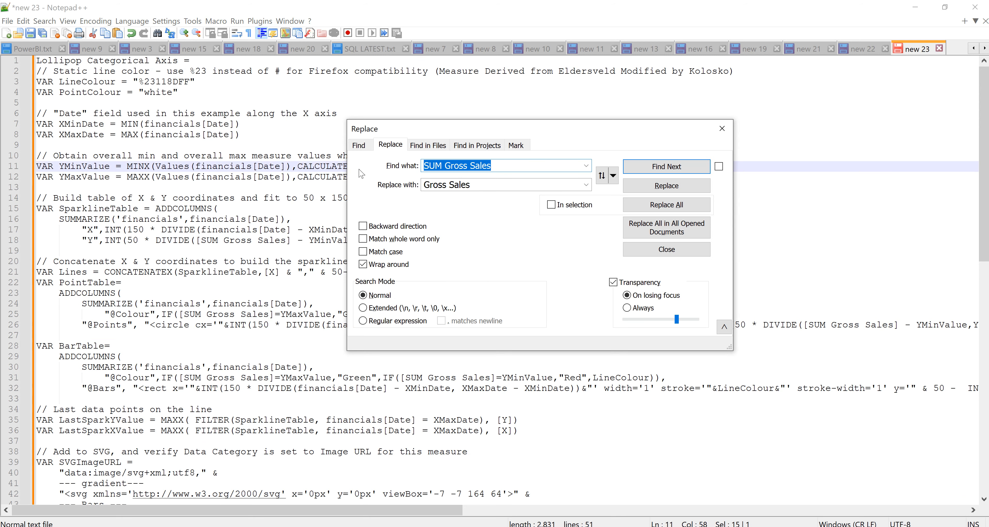
key("Tab")
type("D")
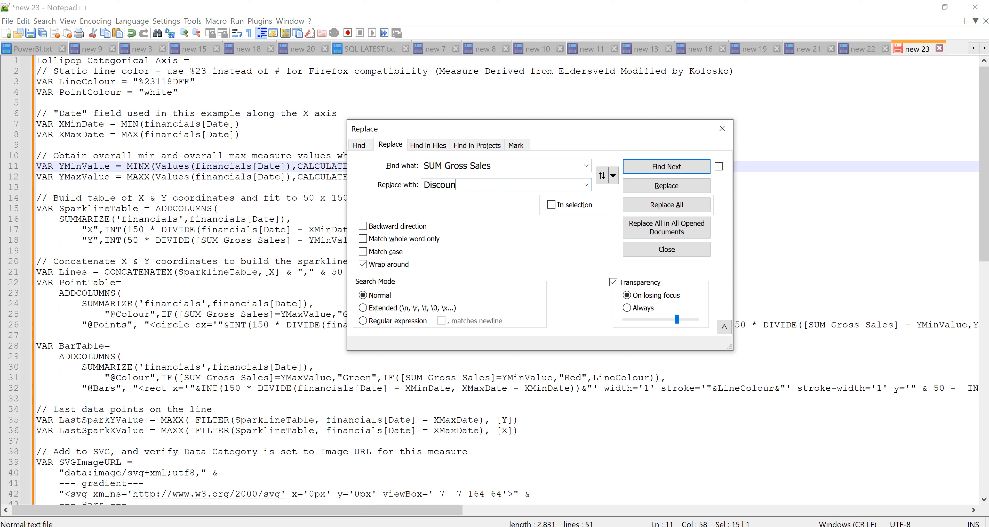
left_click(666, 204)
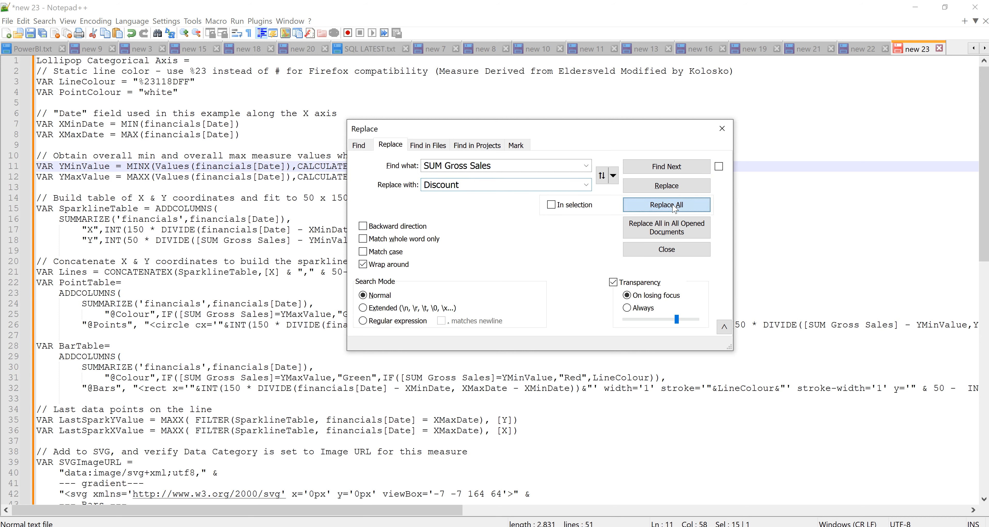
left_click(725, 128)
left_click(219, 112)
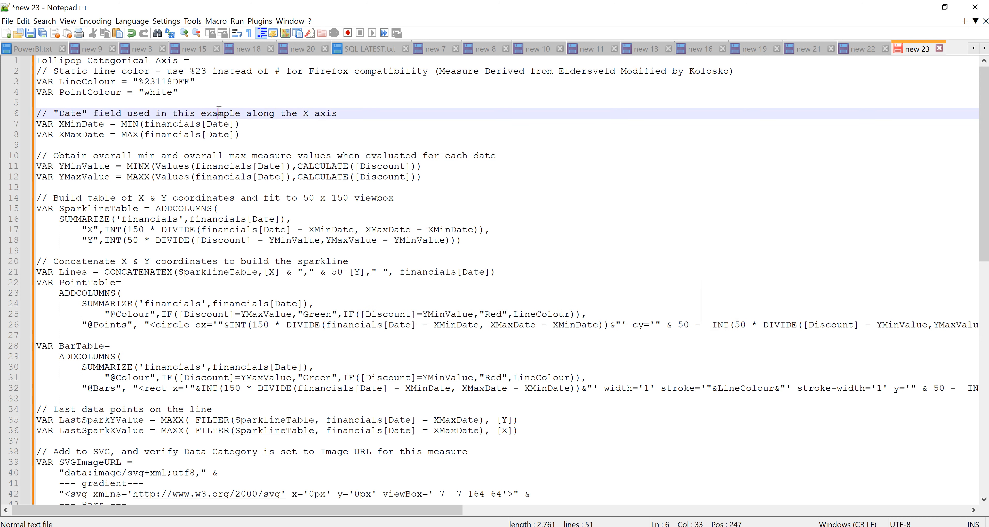
Step: Rename the measure in the first line of the code to "Discount Lollipop"
left_click(37, 61)
type("Discoun")
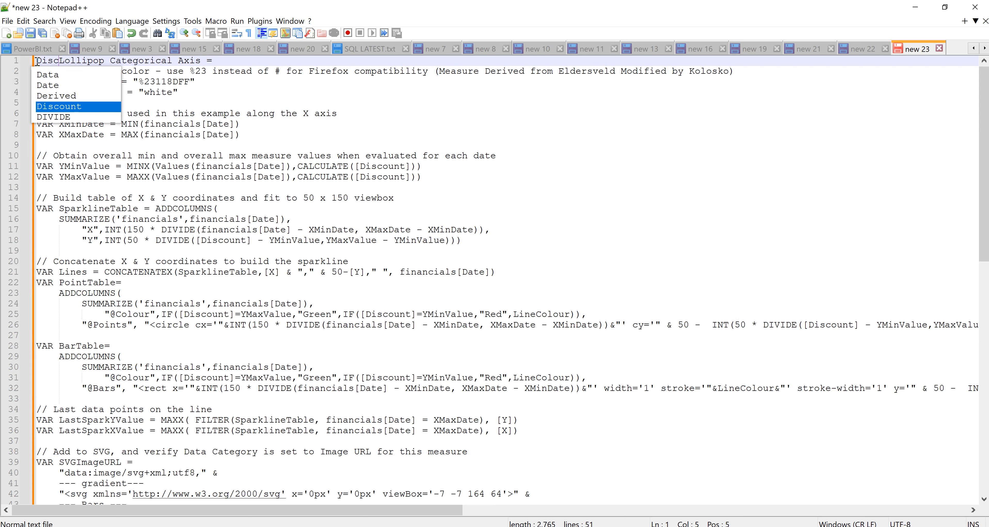
type("t")
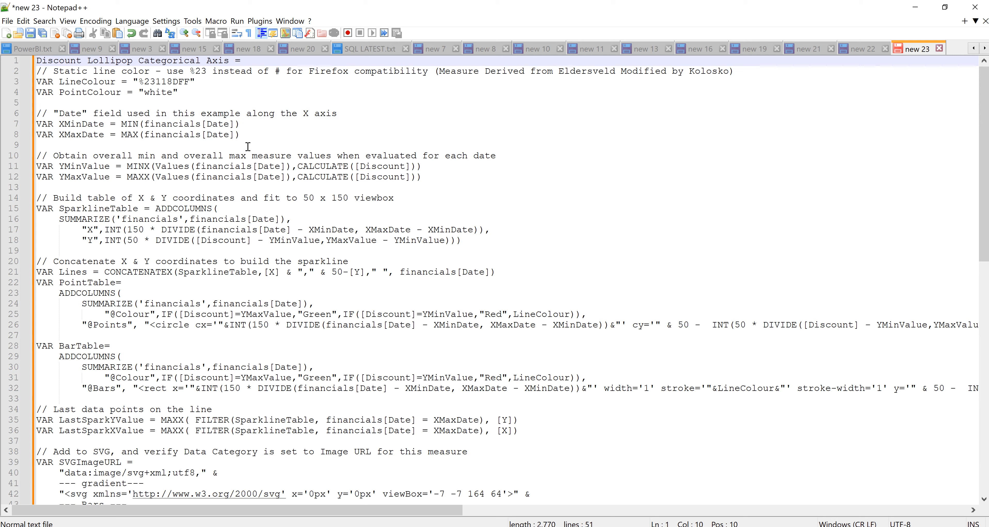
left_click(252, 140)
left_click_drag(230, 61, 152, 61)
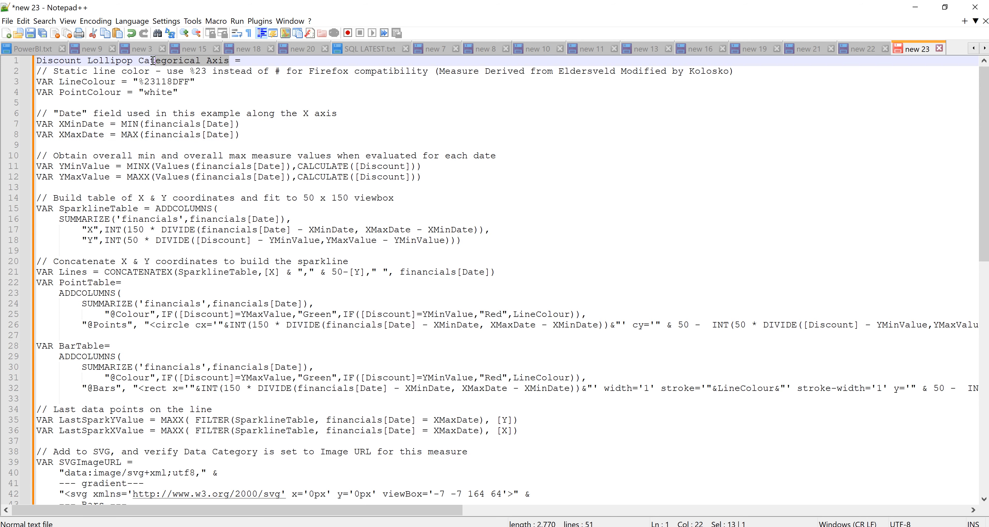
key("Delete")
left_click(238, 148)
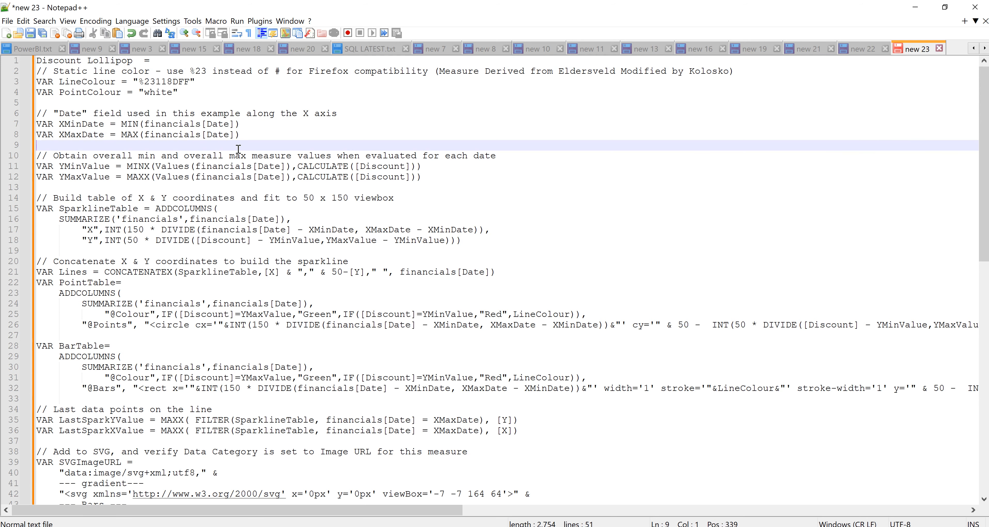
key("ctrl+a")
left_click(915, 7)
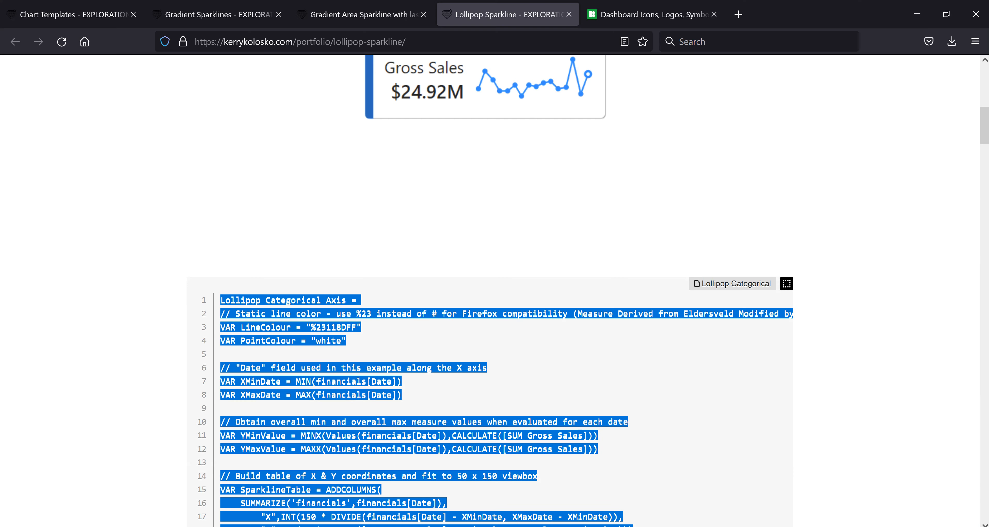
key("alt+Tab")
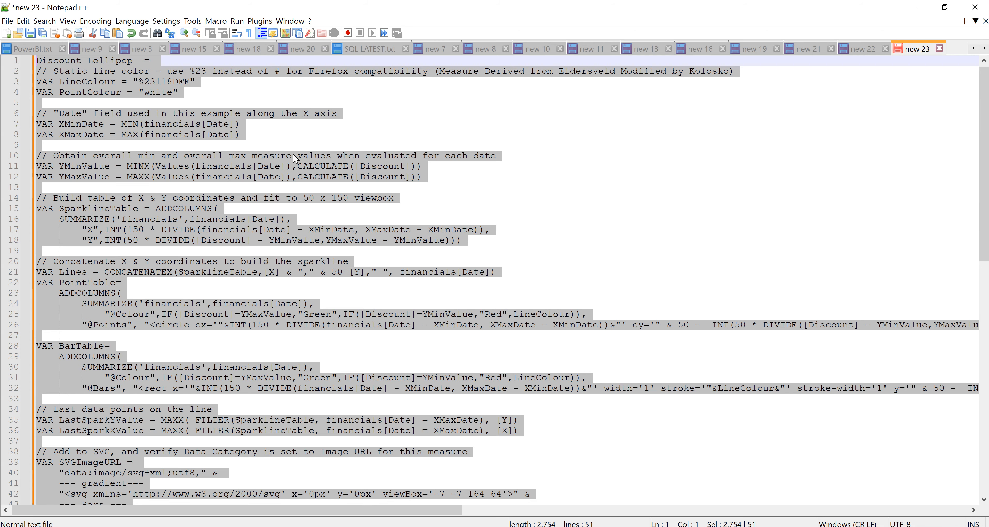
left_click(294, 155)
left_click(459, 249)
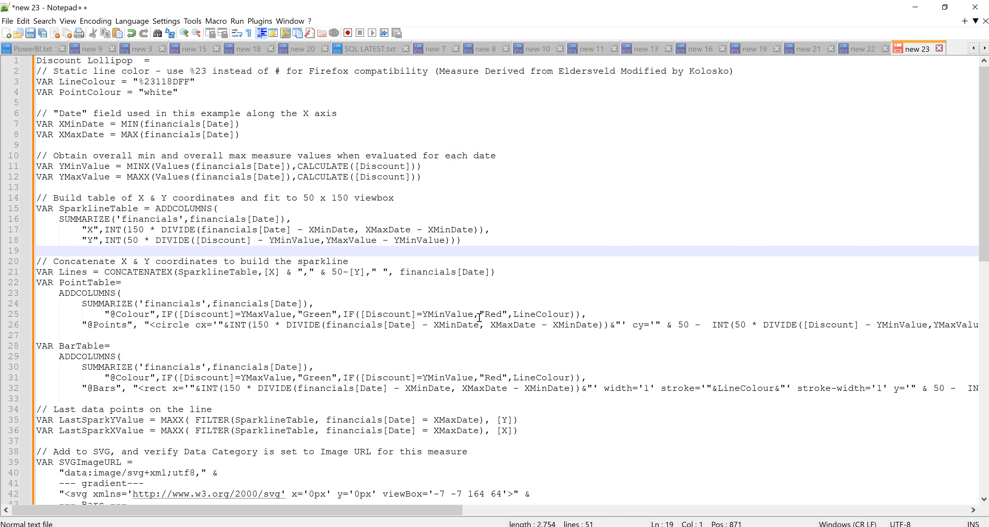
Step: Replace every occurrence of "Discount" with lowercase "discount" in the code
double_click(380, 167)
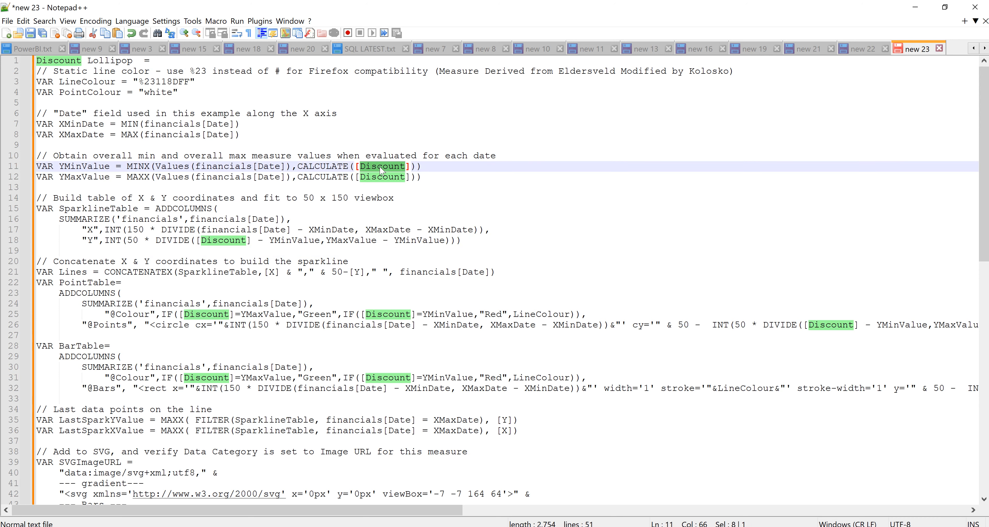
key("ctrl+h")
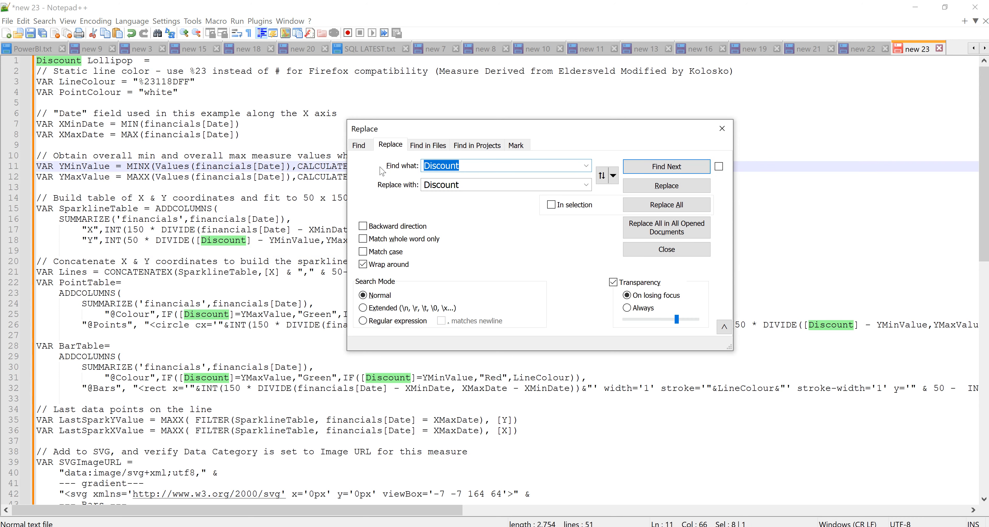
key("Tab")
left_click(430, 184)
key("BackSpace")
type("d")
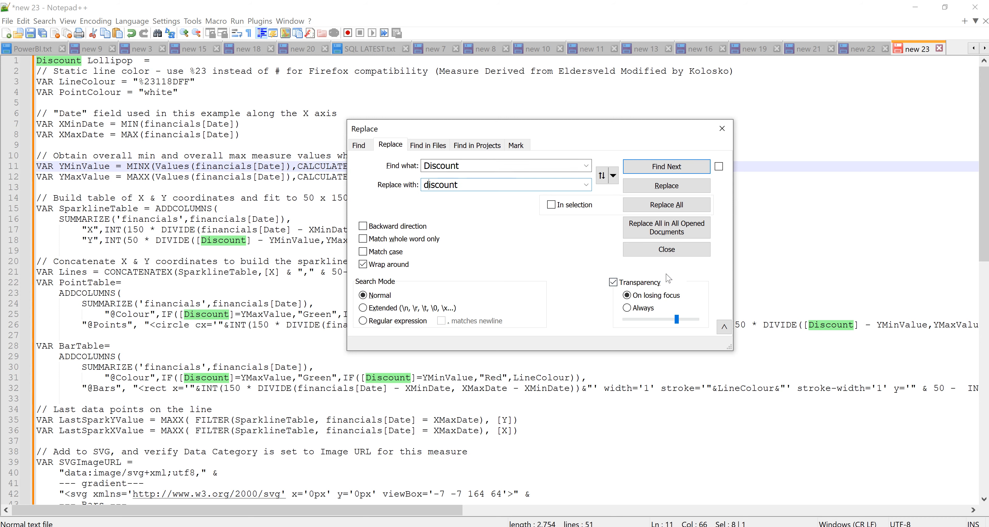
left_click(672, 207)
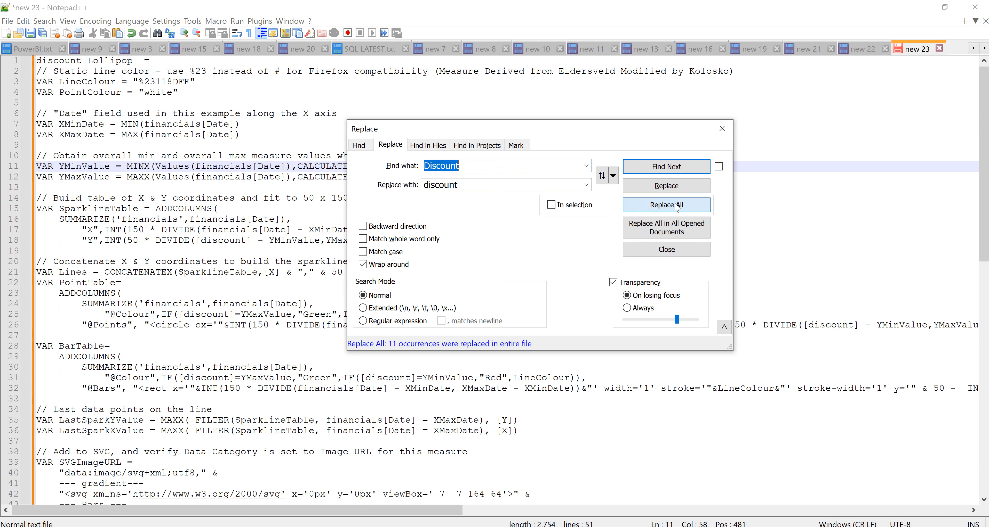
left_click(721, 128)
Step: Copy the entire edited discount Lollipop code and switch to the Untitled Power BI report
left_click(212, 127)
key("ctrl+a")
left_click(915, 7)
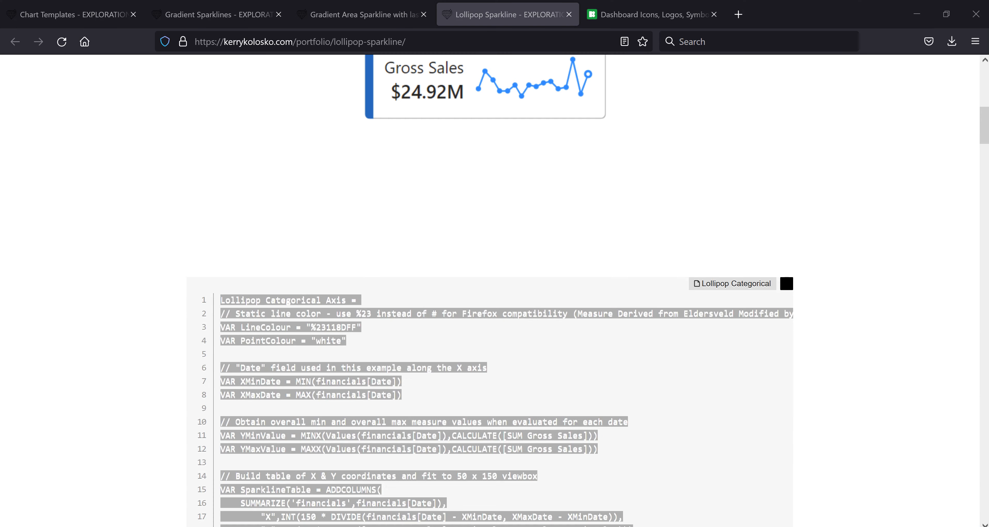
left_click(706, 484)
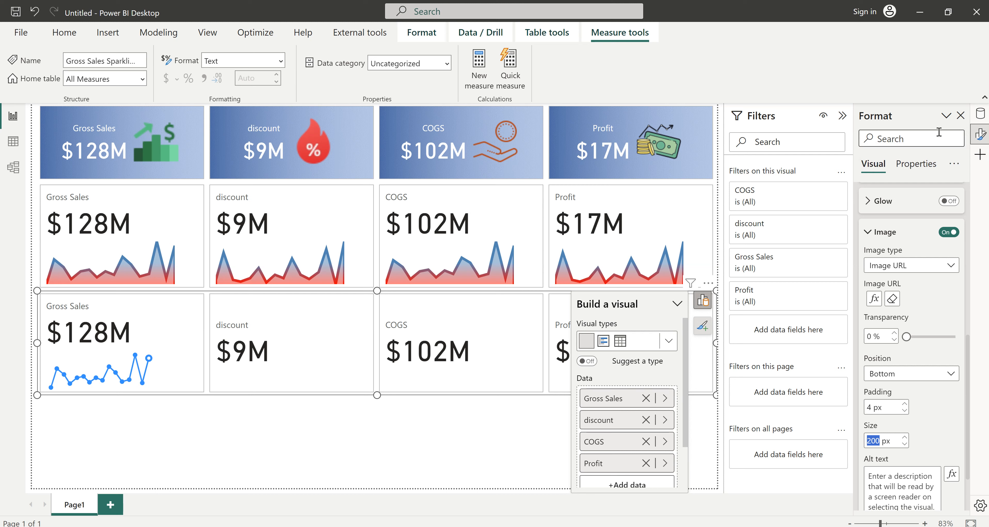
Step: Add a new measure to the All Measures table
left_click(980, 115)
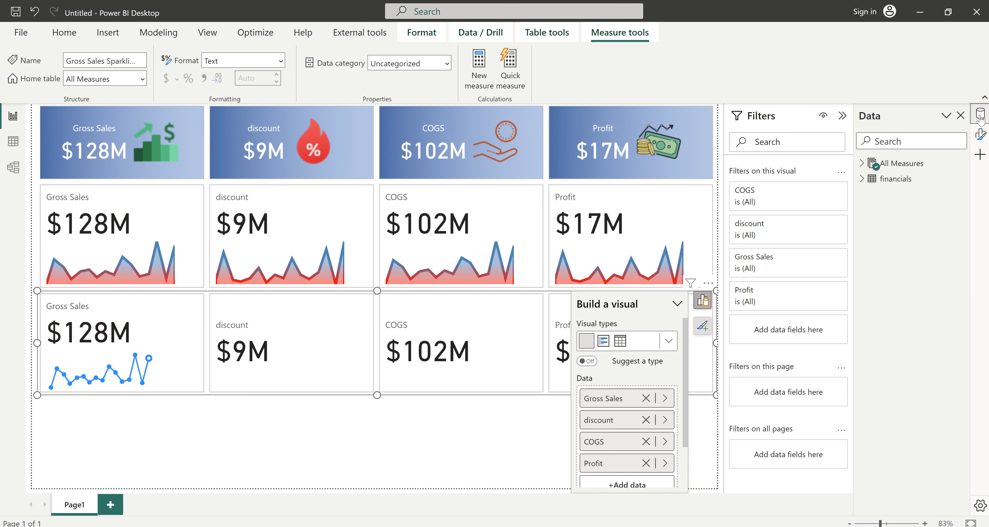
left_click(890, 164)
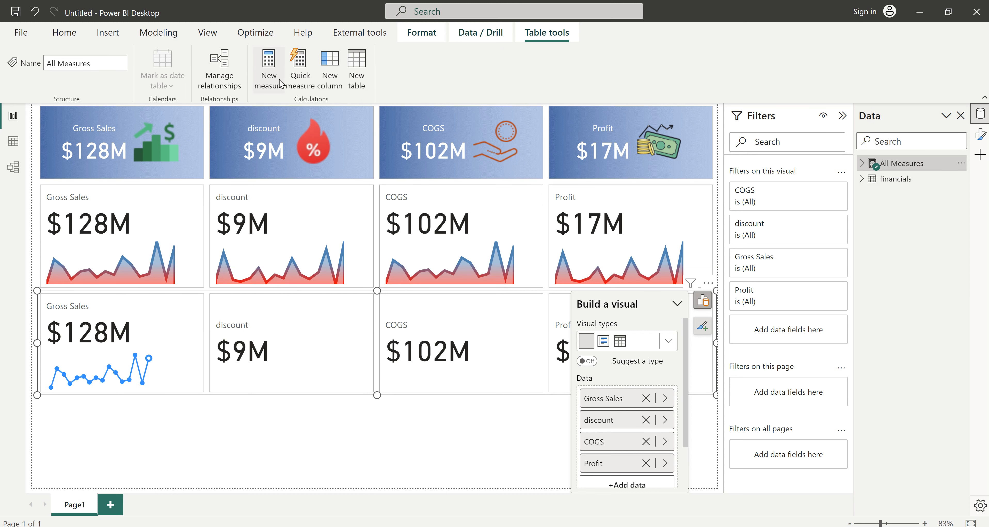
left_click(267, 72)
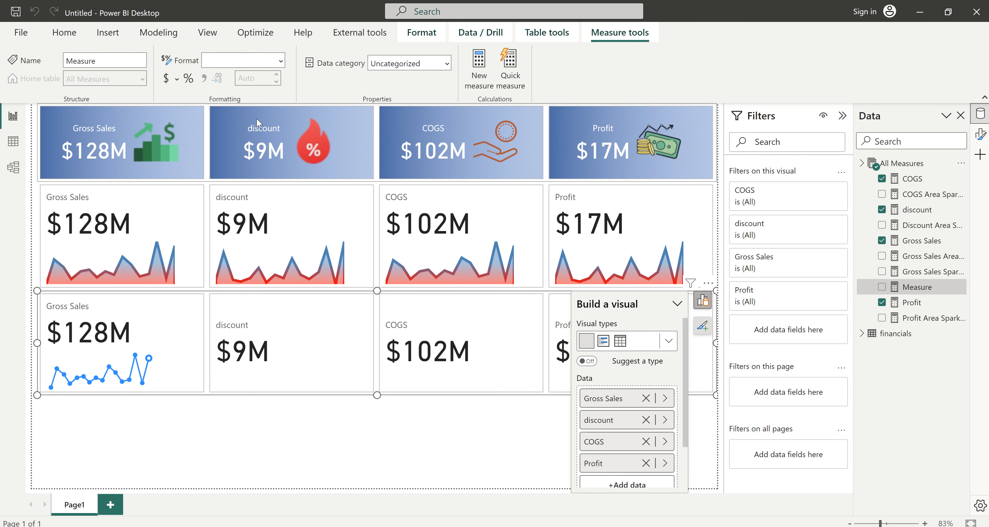
Step: Paste the copied discount Lollipop code into the new measure and close the formula editor
key("ctrl+v")
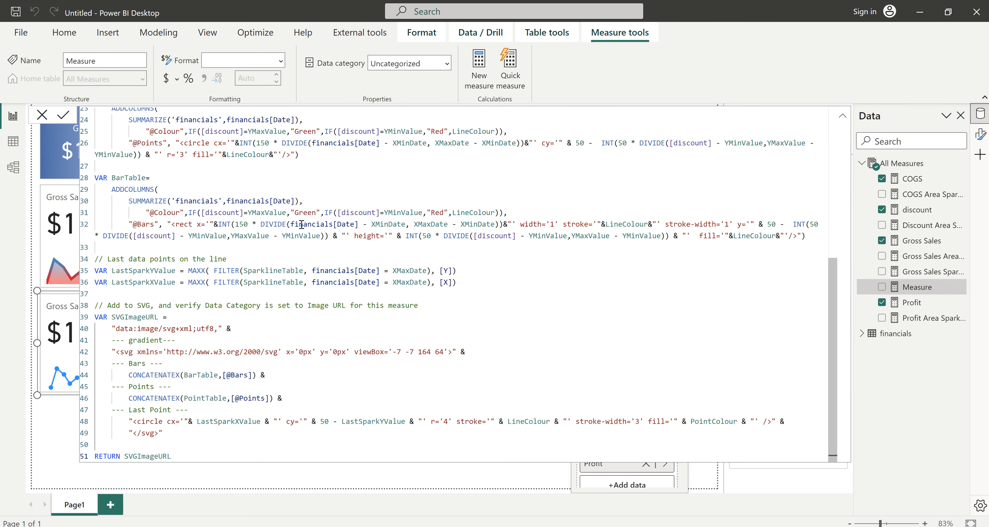
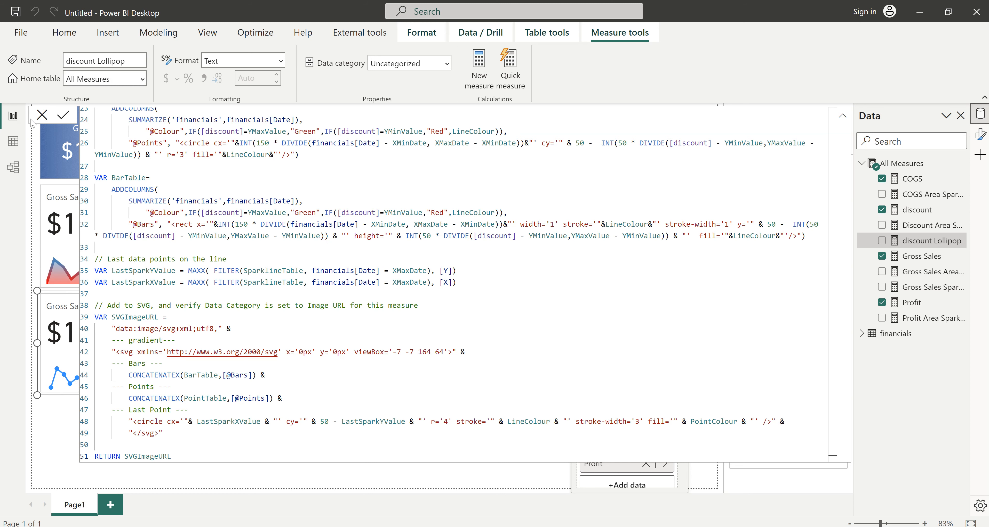
left_click(42, 115)
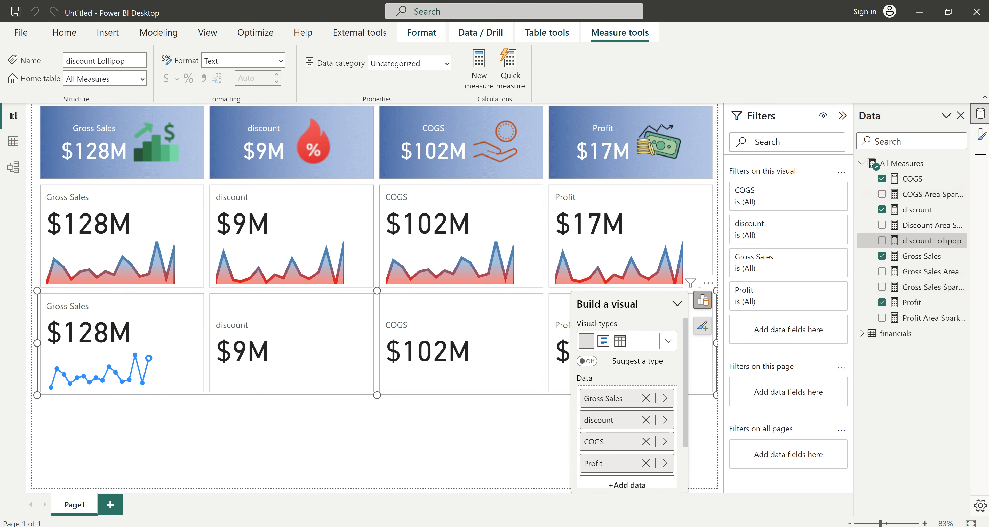
Step: Enable the card image for the discount series in the third-row card visual and set its image type to Image URL
left_click(980, 135)
scroll(886, 455, "down", 3)
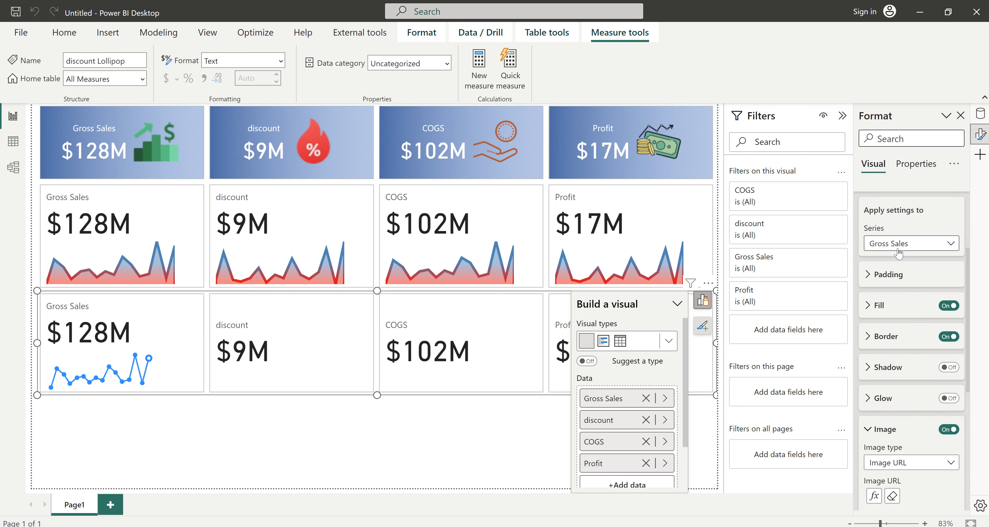
scroll(892, 457, "down", 3)
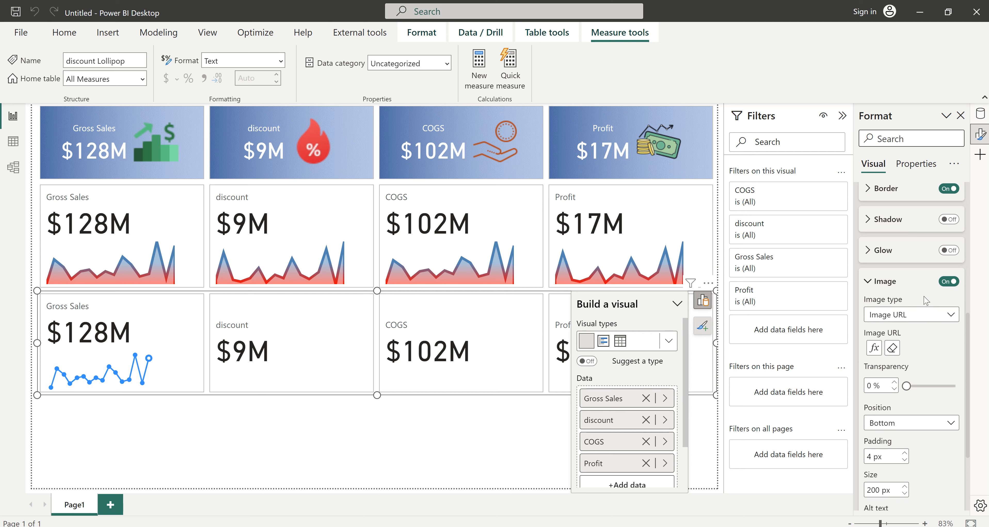
scroll(921, 315, "up", 2)
left_click(905, 194)
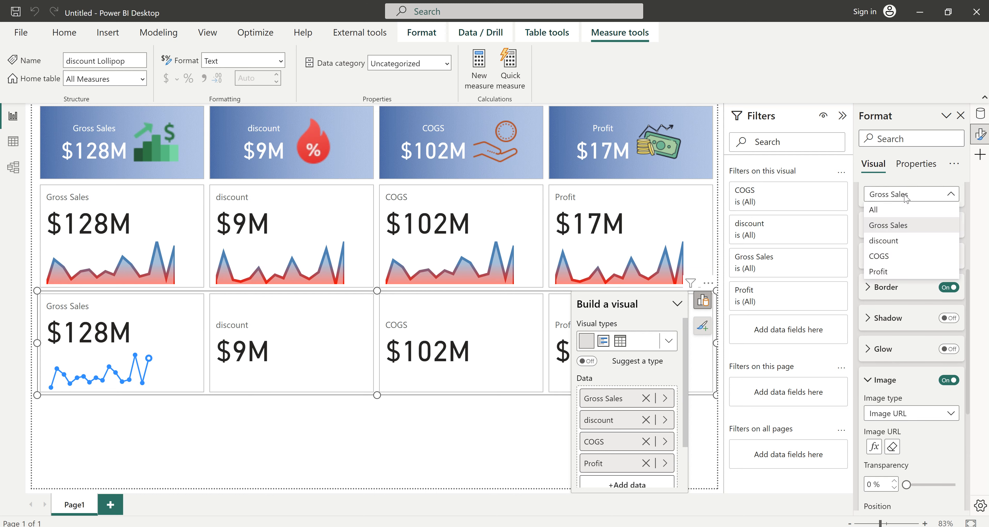
left_click(889, 244)
scroll(917, 406, "down", 2)
left_click(943, 316)
left_click(894, 345)
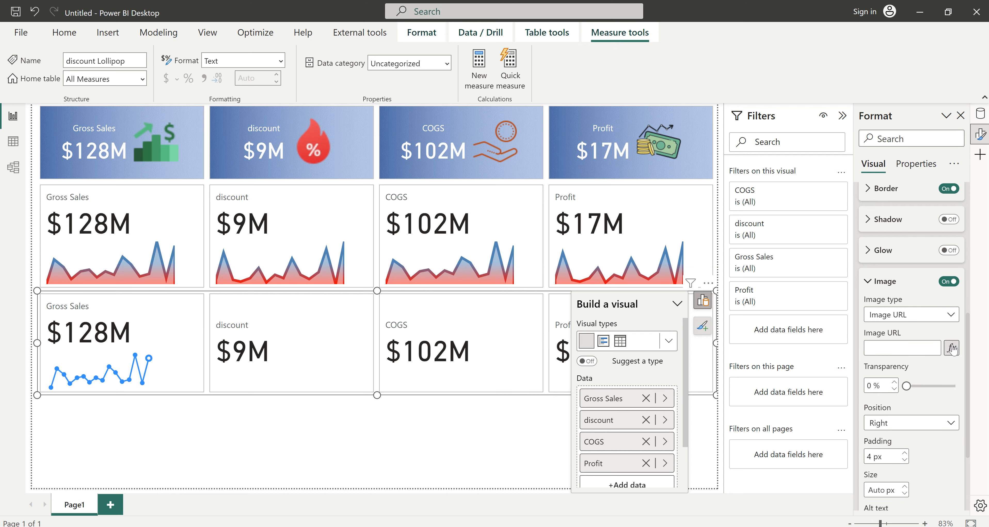
Step: Base the discount series' image URL on the field value of the discount Lollipop measure
left_click(952, 349)
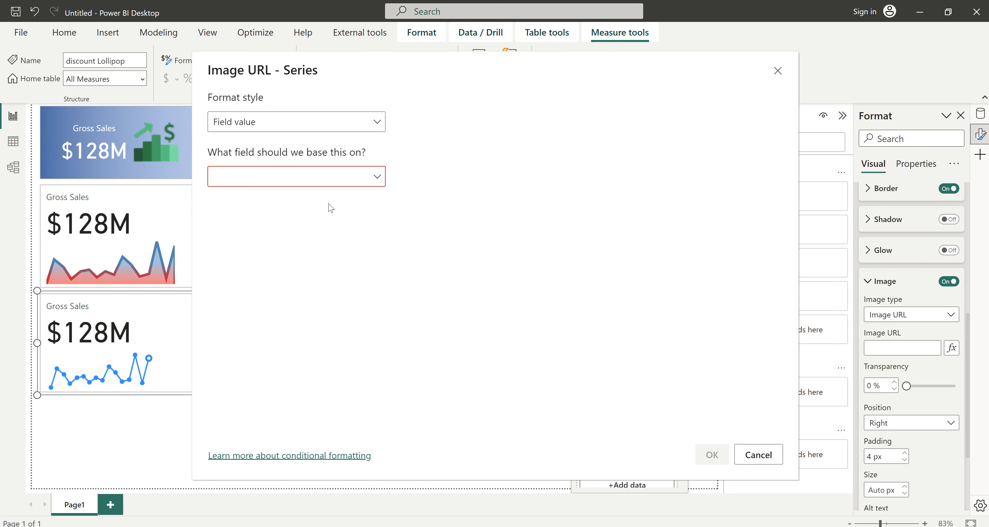
left_click(280, 180)
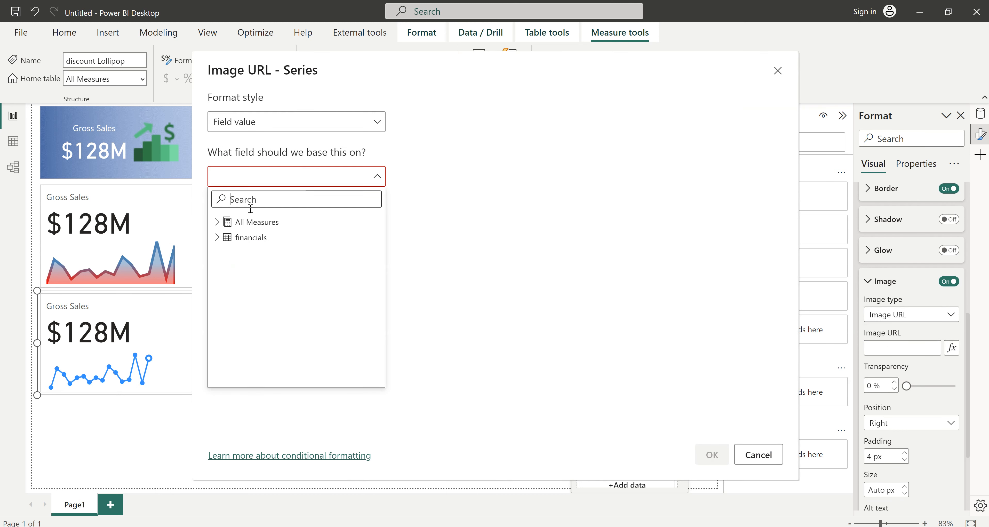
left_click(217, 222)
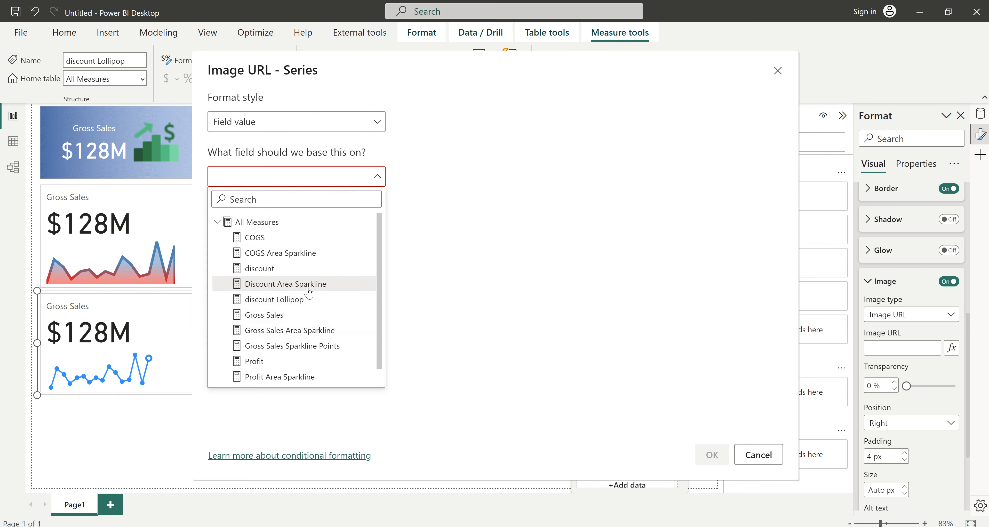
left_click(299, 299)
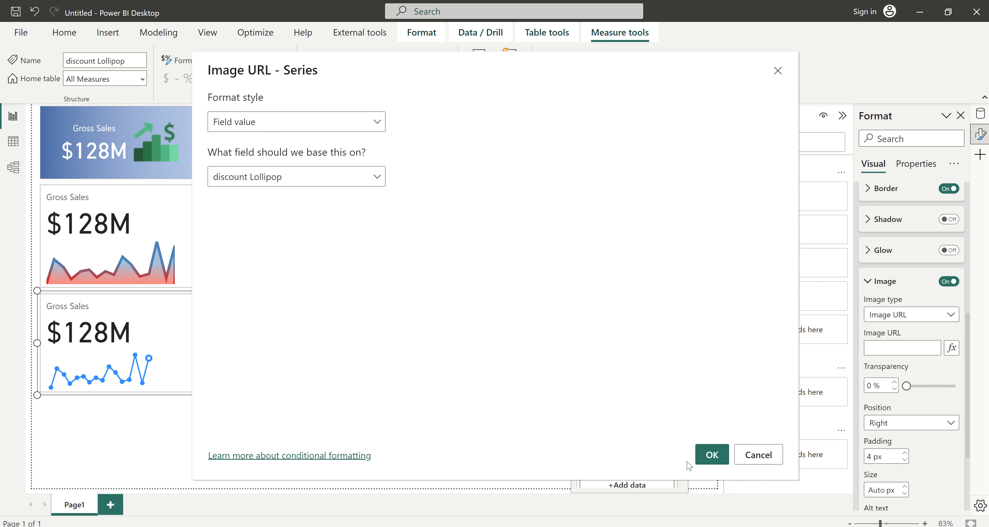
left_click(711, 455)
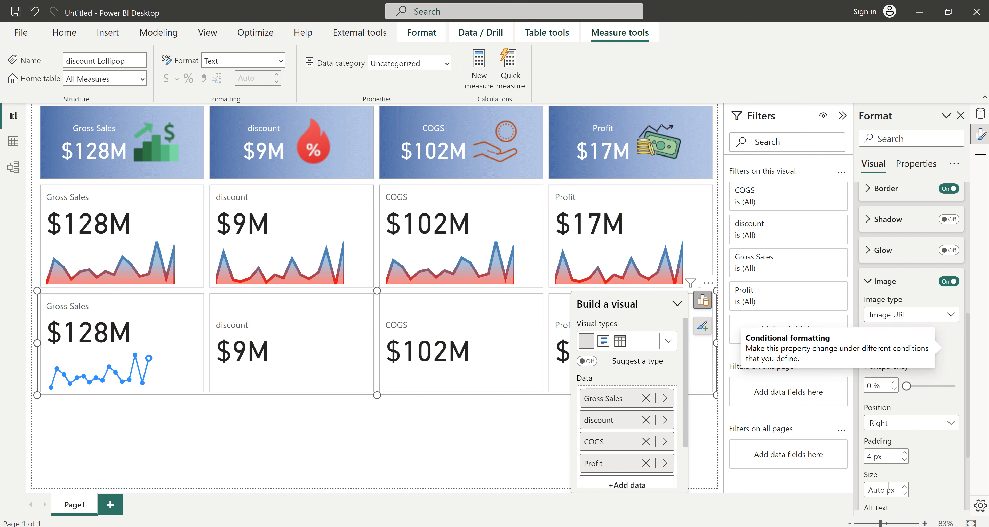
Step: Set the discount sparkline image's size to 200 px and its position to Bottom
left_click(881, 490)
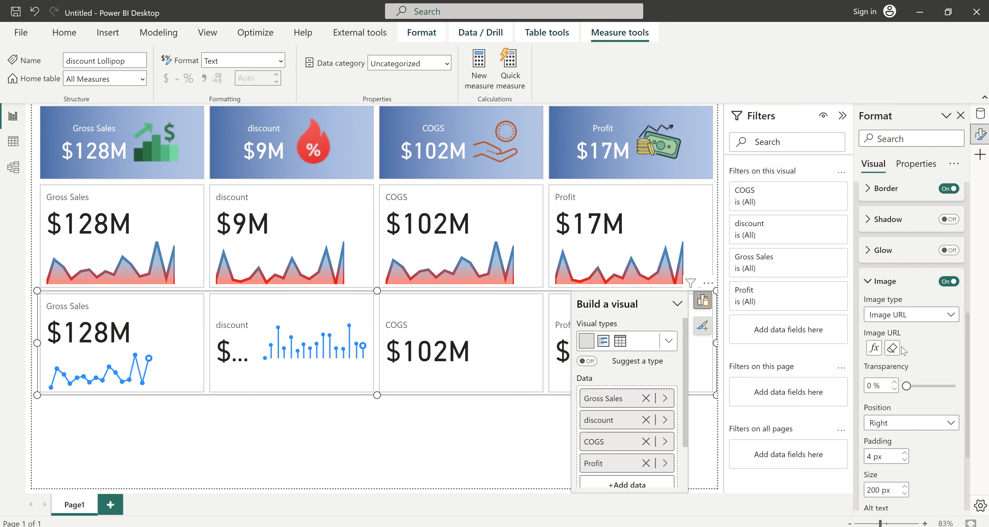
left_click(902, 426)
left_click(890, 469)
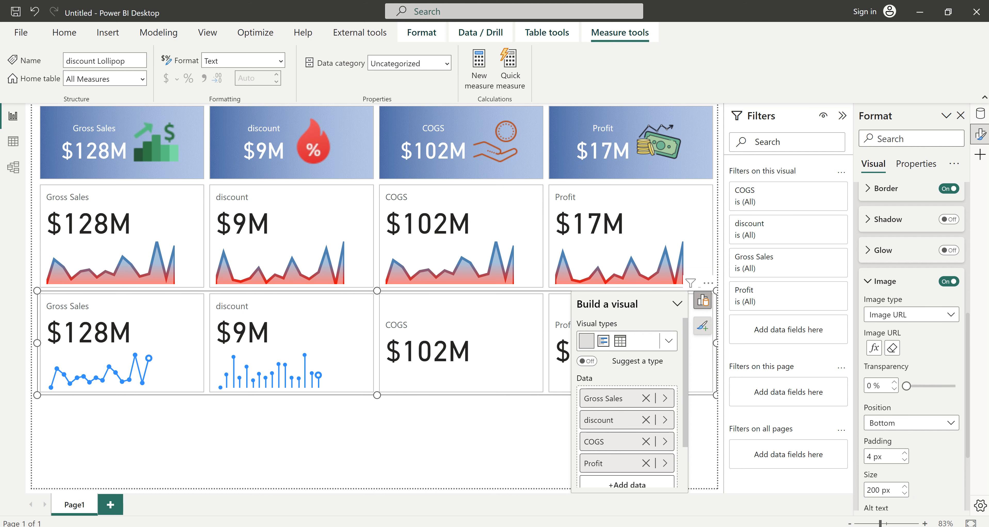
Step: Switch to the browser and review the Lollipop Sparkline, Gradient Area Sparkline with last point and Gradient Sparklines template pages
key("alt+Tab")
scroll(614, 254, "down", 9)
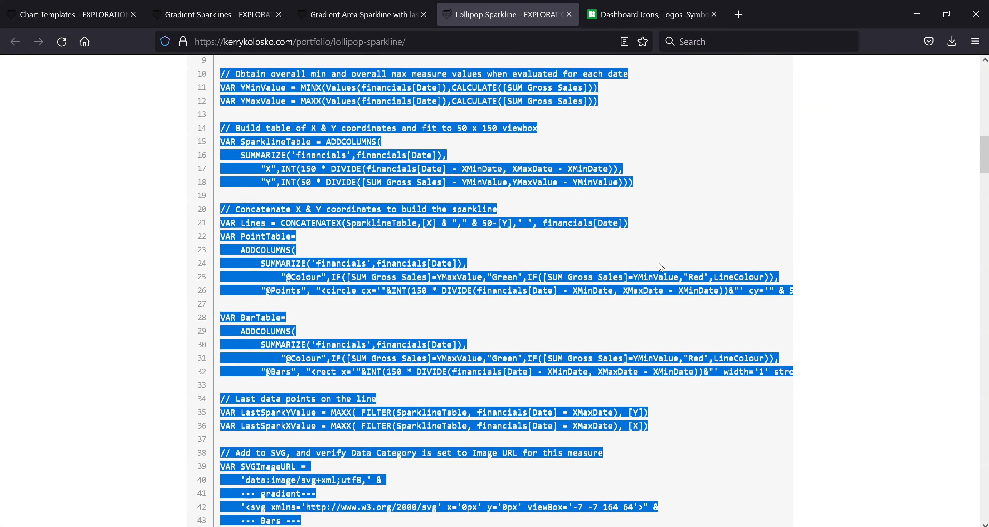
scroll(908, 288, "up", 5)
scroll(908, 288, "up", 6)
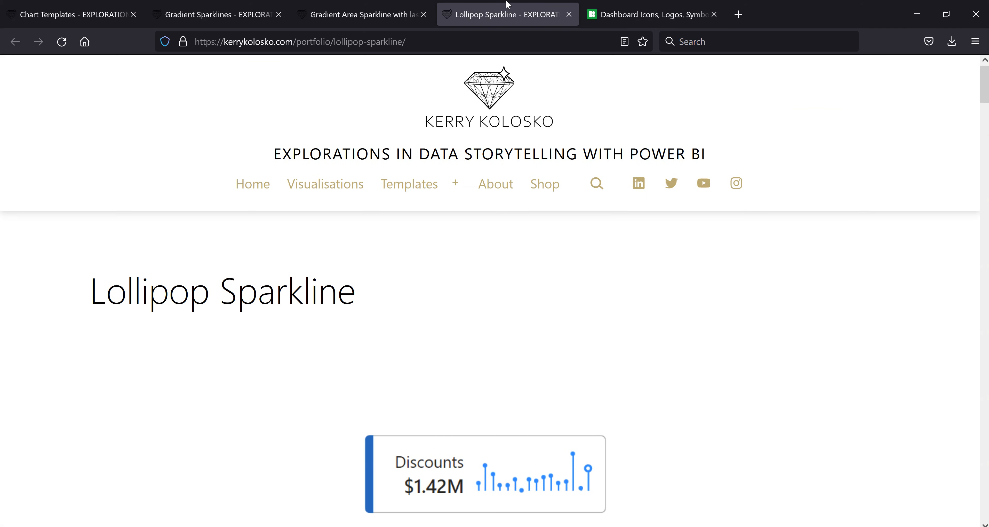
left_click(358, 15)
scroll(763, 376, "down", 6)
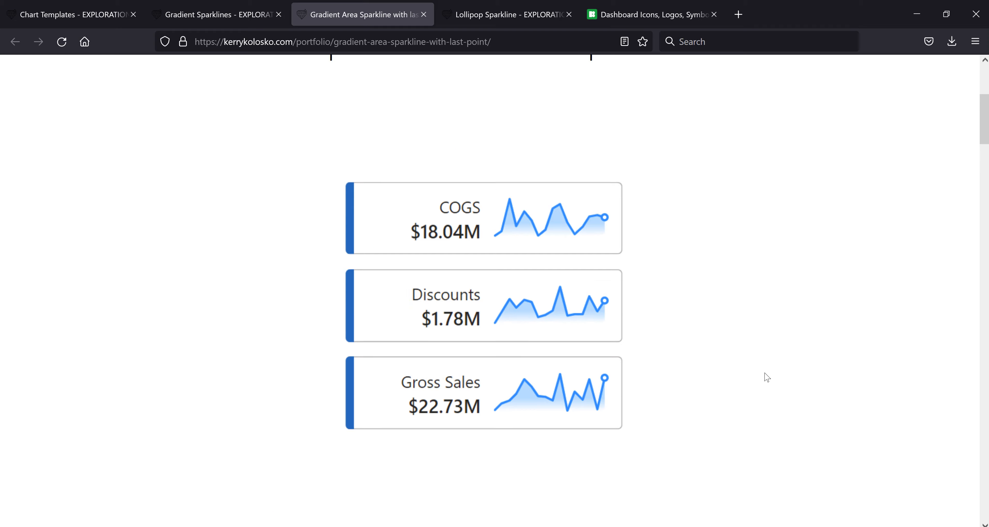
scroll(764, 375, "up", 6)
left_click(240, 23)
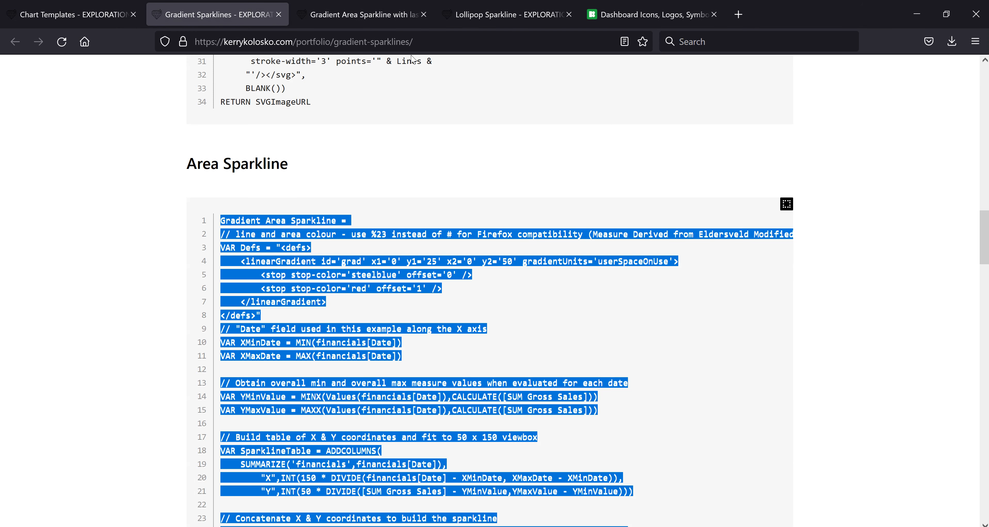
Step: Browse the SVG Templates gallery of chart templates for available sparkline, progress, gauge and KPI designs
key("ctrl+shift+Tab")
scroll(802, 365, "down", 5)
scroll(803, 366, "down", 10)
scroll(802, 366, "up", 13)
scroll(802, 367, "up", 12)
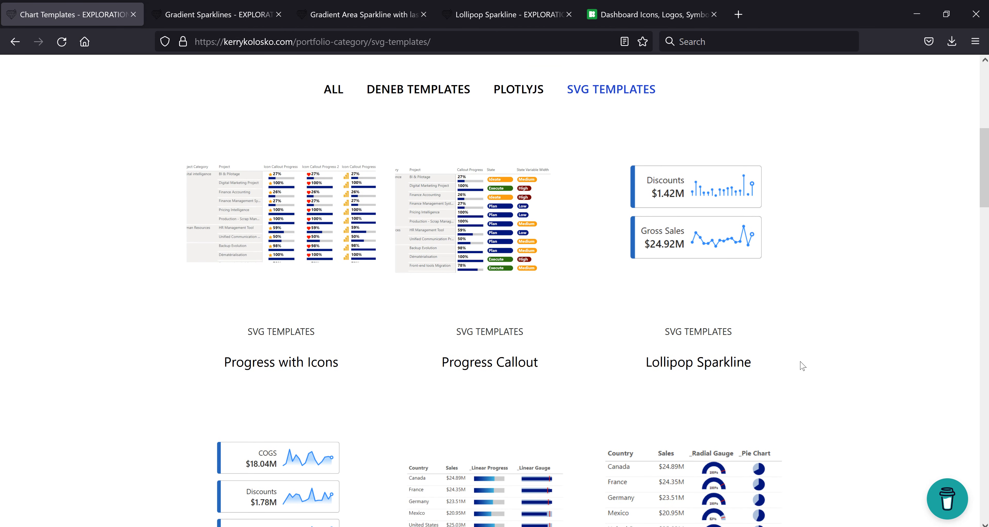
scroll(802, 366, "up", 8)
scroll(802, 365, "down", 6)
scroll(802, 366, "down", 5)
scroll(802, 366, "up", 3)
scroll(798, 362, "up", 5)
scroll(799, 362, "down", 11)
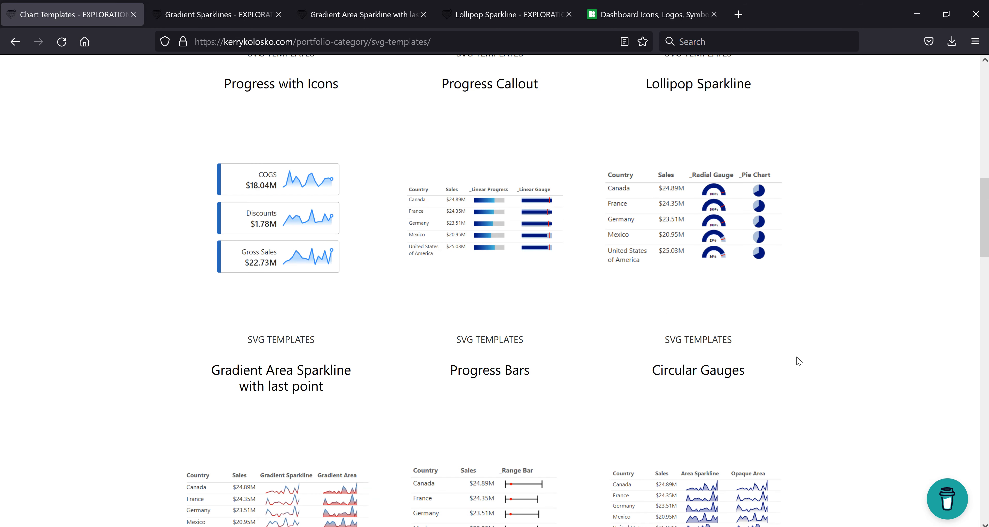
scroll(799, 361, "down", 5)
scroll(798, 361, "down", 16)
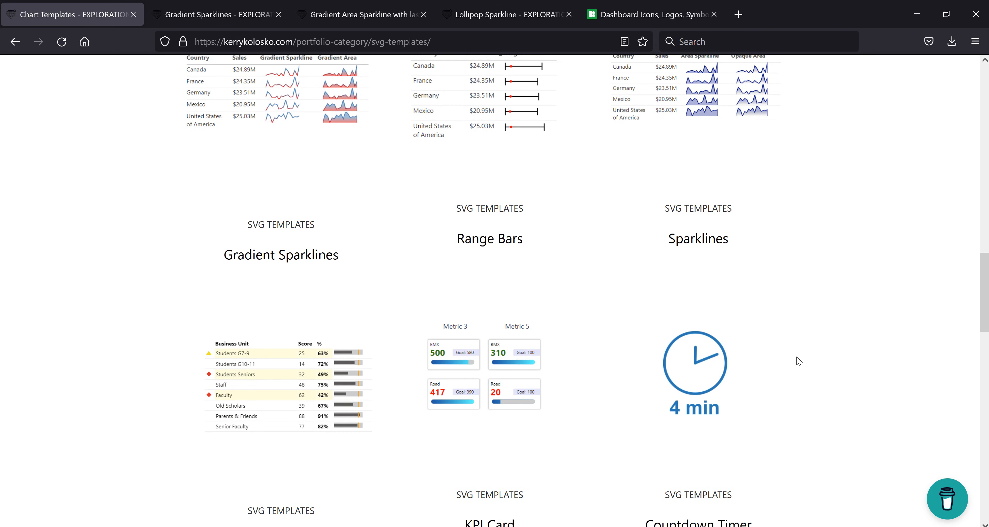
scroll(799, 361, "up", 12)
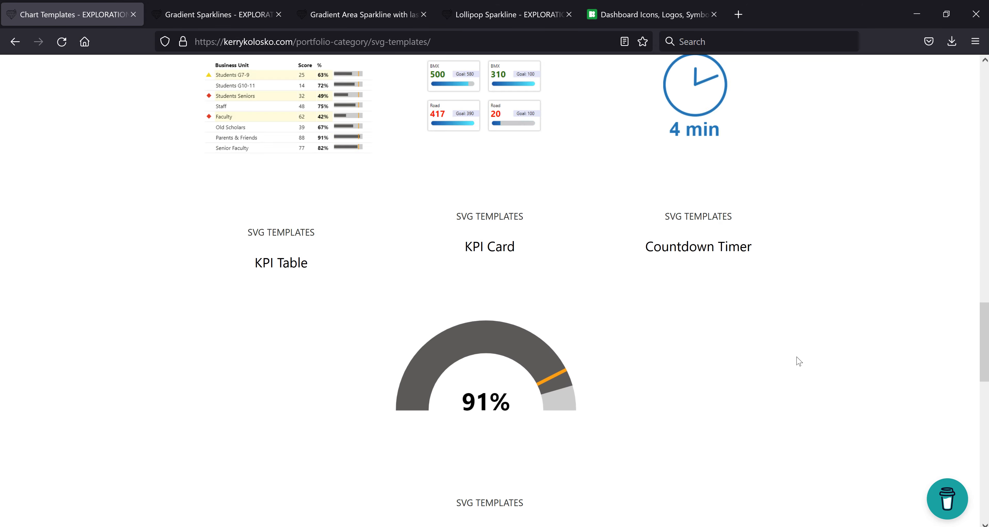
Step: Re-examine the Gradient Sparklines code and the preview cards on the last-point area and Lollipop Sparkline pages
key("ctrl+Tab")
scroll(706, 271, "up", 20)
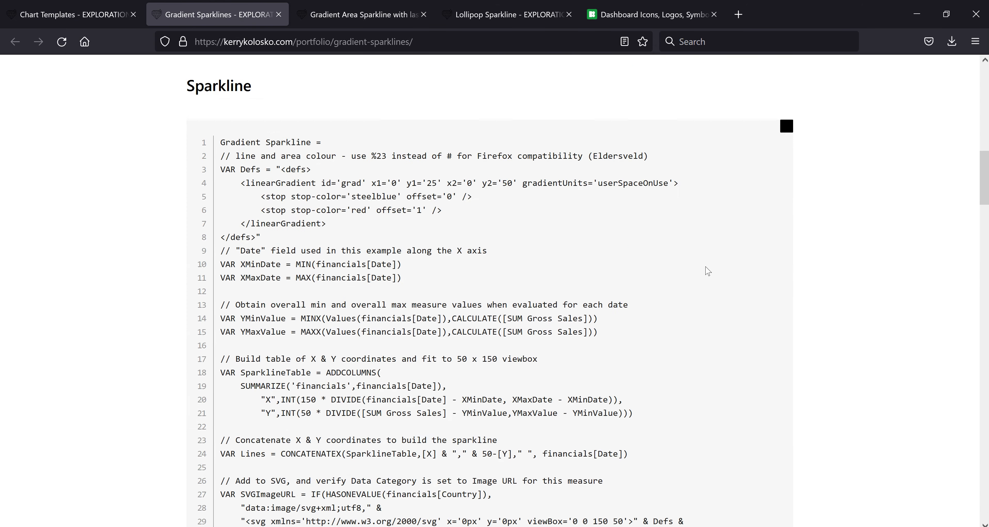
left_click(342, 16)
scroll(756, 368, "down", 3)
scroll(765, 374, "down", 3)
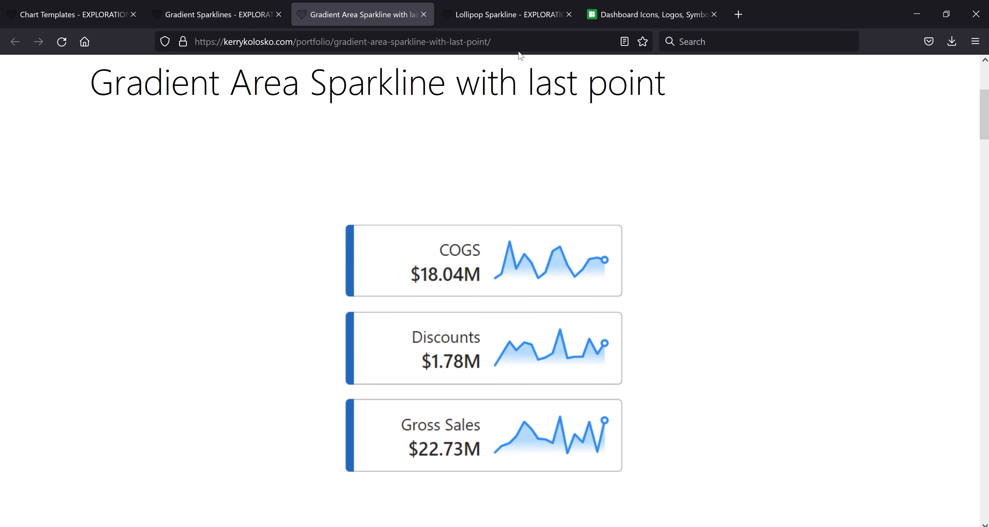
left_click(514, 15)
scroll(736, 348, "down", 7)
scroll(808, 354, "down", 10)
scroll(809, 353, "up", 18)
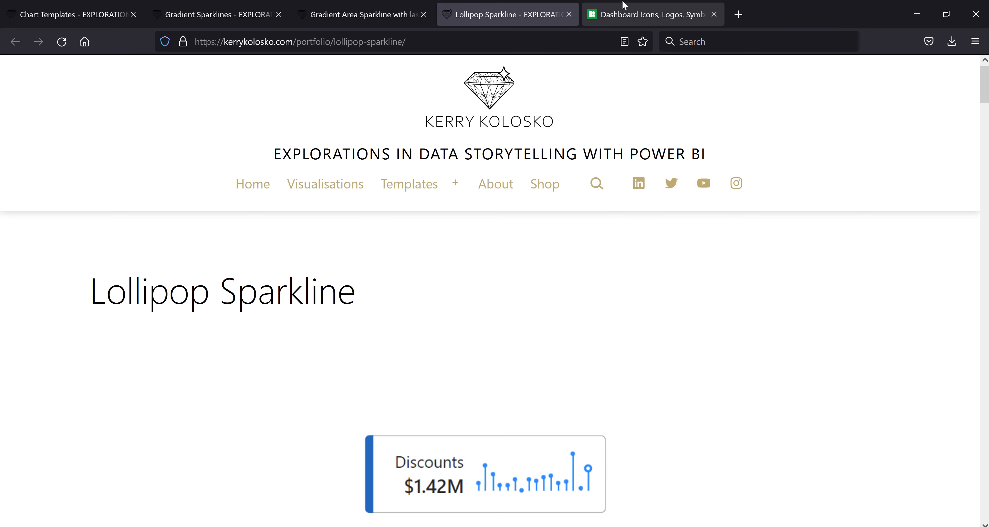
Step: Return to the SVG Templates gallery and look through its sparkline, gauge and range bar templates
left_click(68, 15)
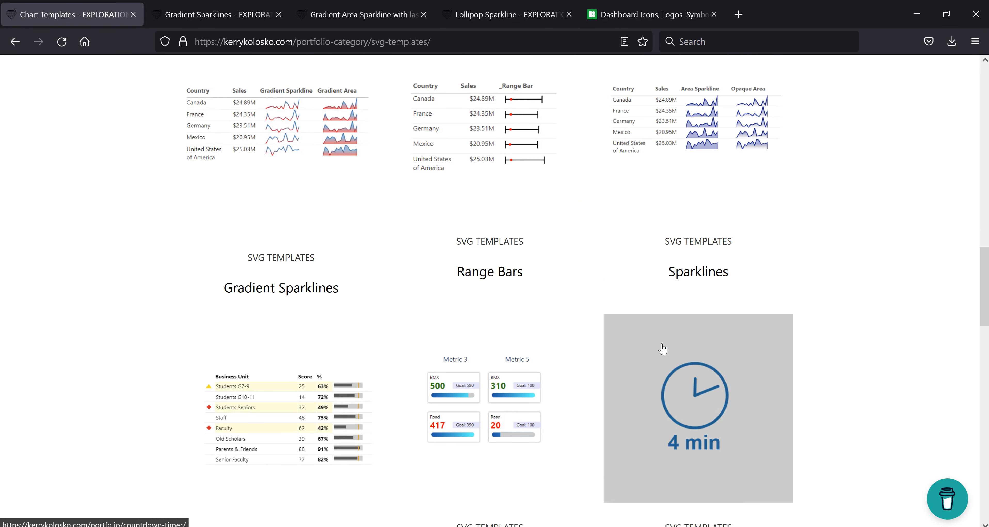
scroll(779, 276, "up", 12)
scroll(782, 275, "down", 10)
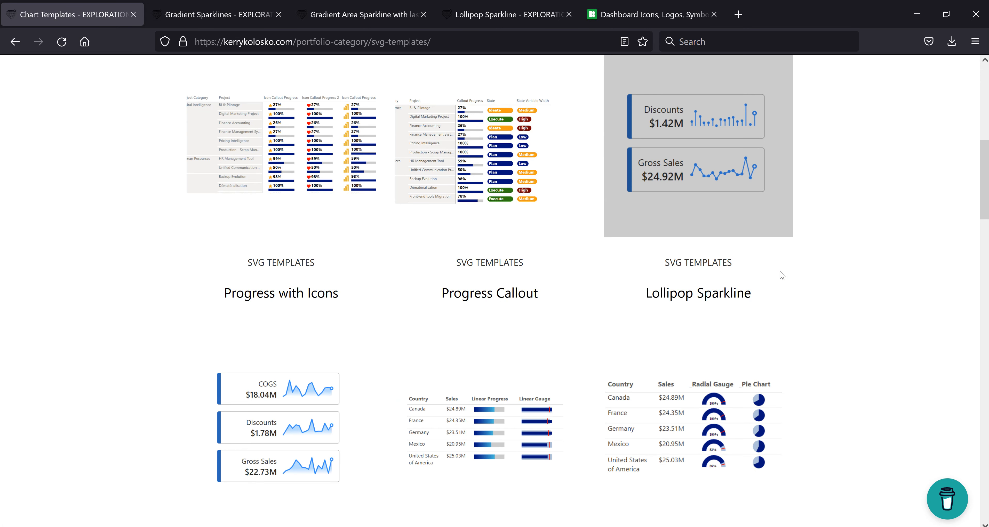
scroll(781, 275, "up", 3)
scroll(781, 275, "down", 6)
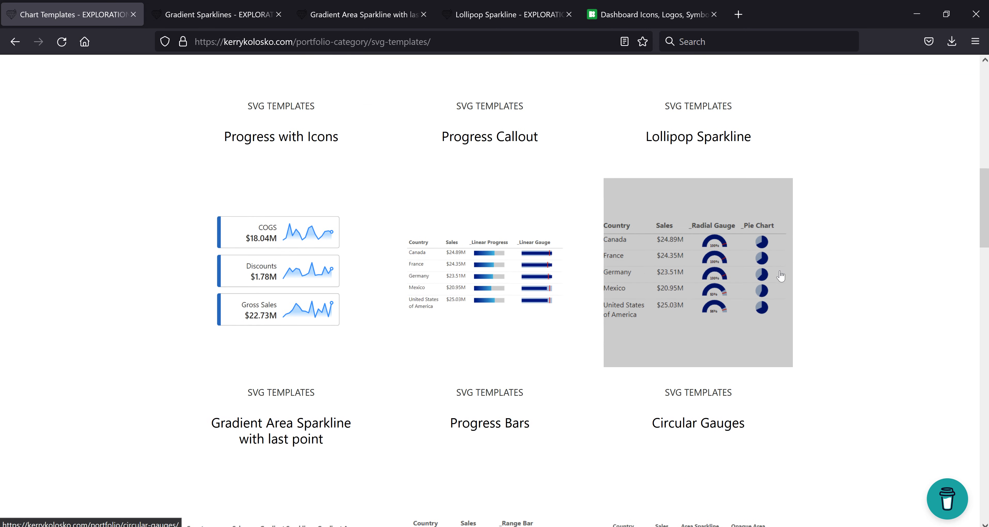
scroll(780, 276, "down", 8)
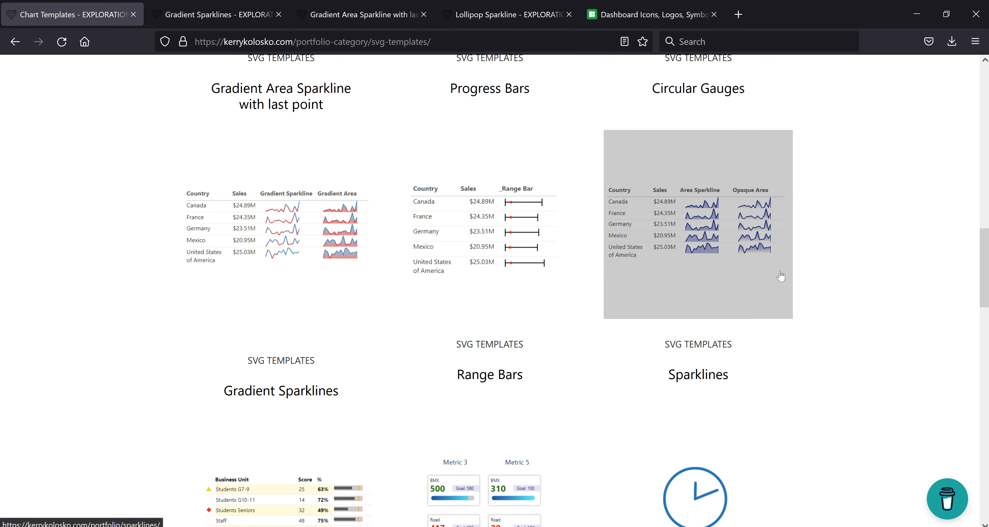
scroll(779, 277, "down", 4)
scroll(780, 276, "up", 4)
Step: Switch to the KPI_SparkLine2 report and copy the entire code of the COGS Square Lollipop measure
mouse_move(638, 526)
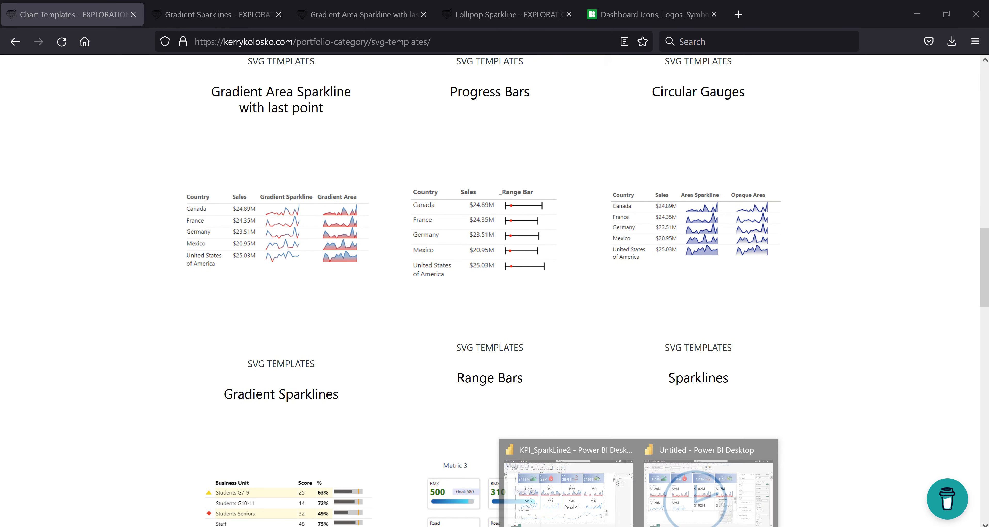
left_click(576, 504)
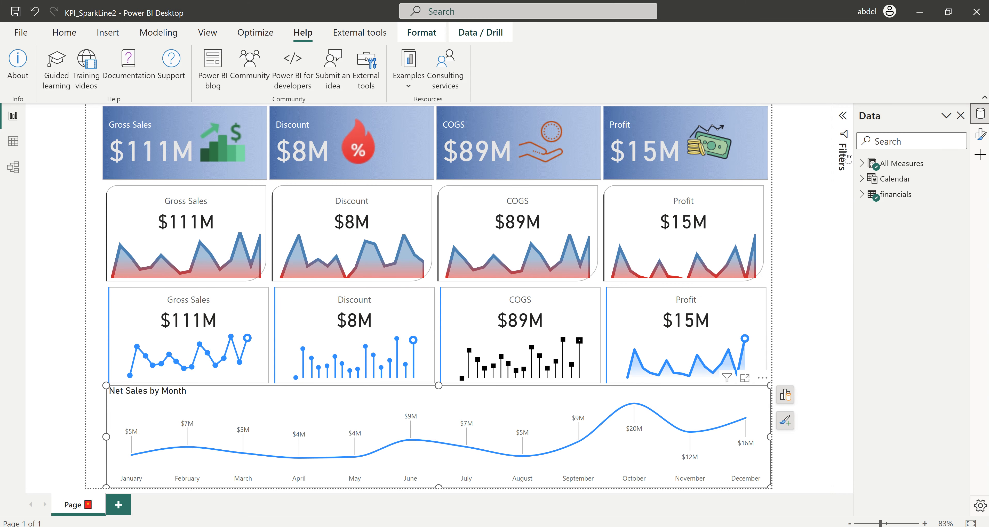
left_click(558, 347)
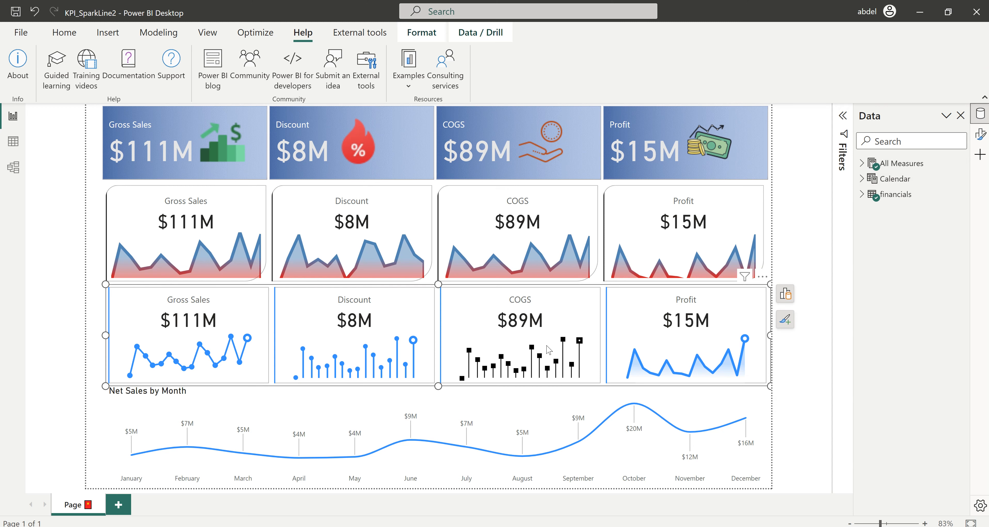
left_click(862, 164)
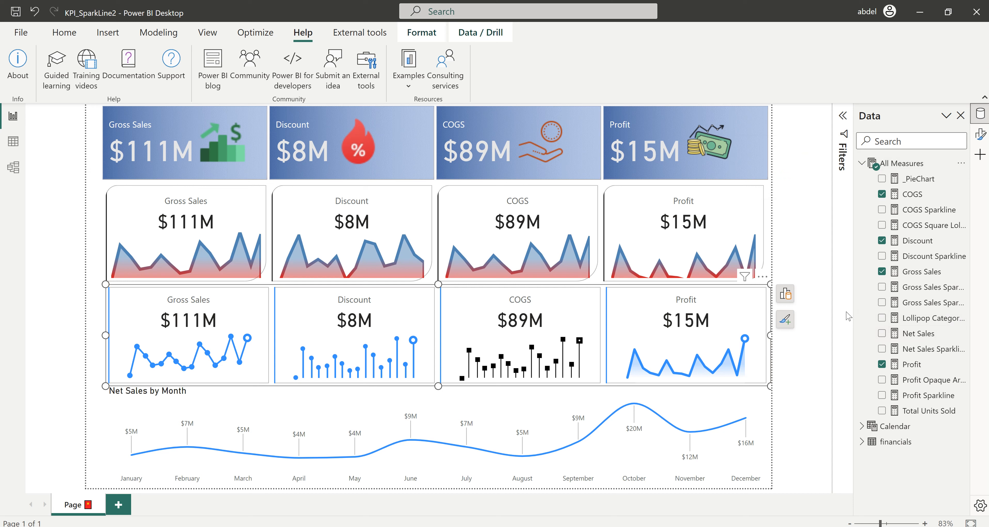
left_click(941, 227)
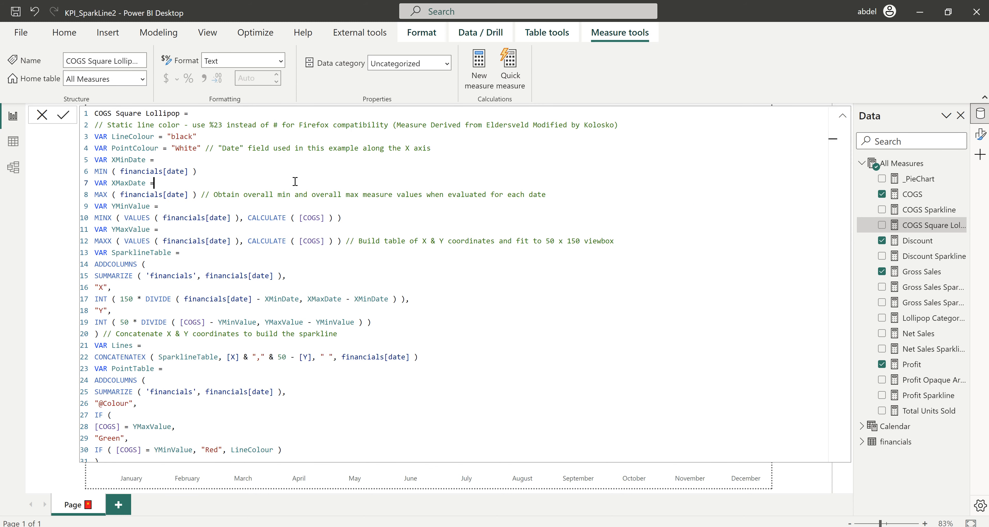
key("ctrl+a")
key("ctrl+c")
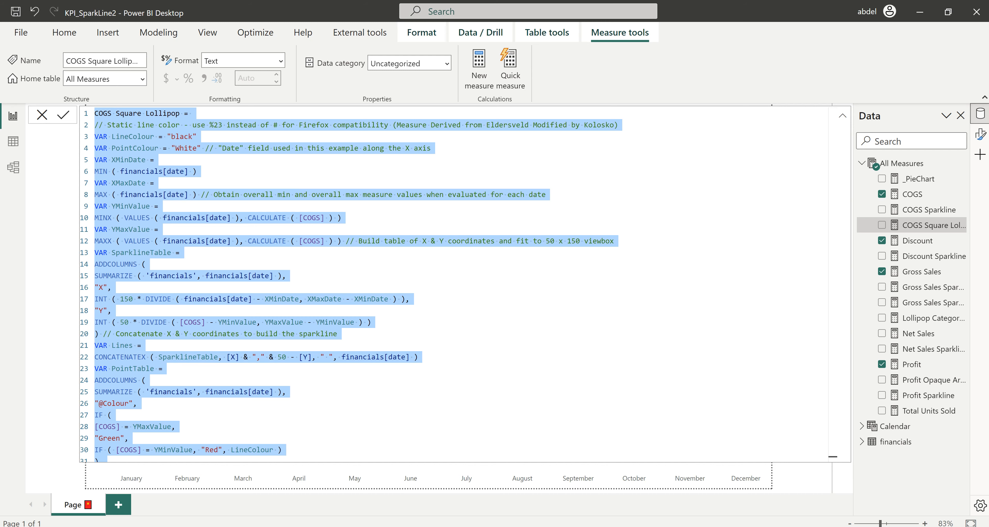
Step: Switch to the untitled report, paste the COGS Square Lollipop code into the new measure, review it and commit the measure
mouse_move(638, 526)
left_click(708, 495)
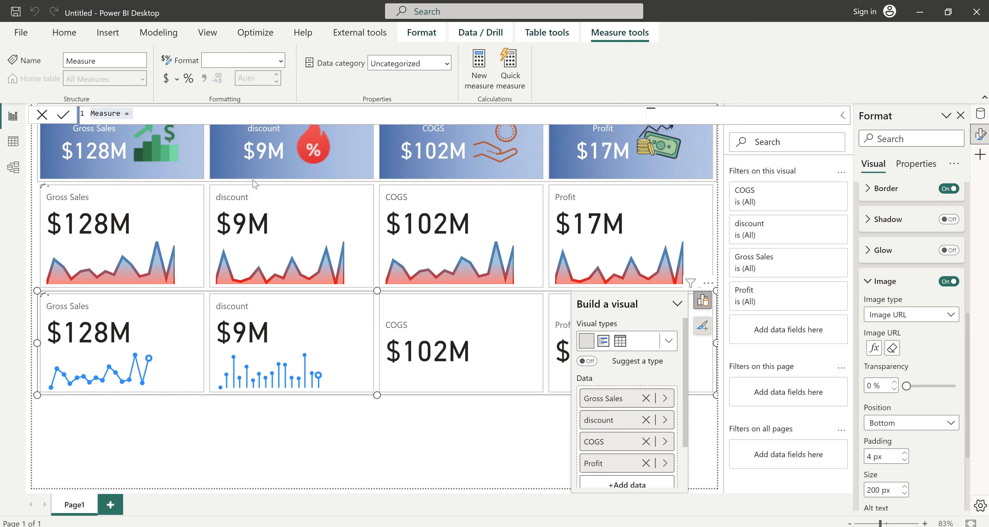
key("ctrl+v")
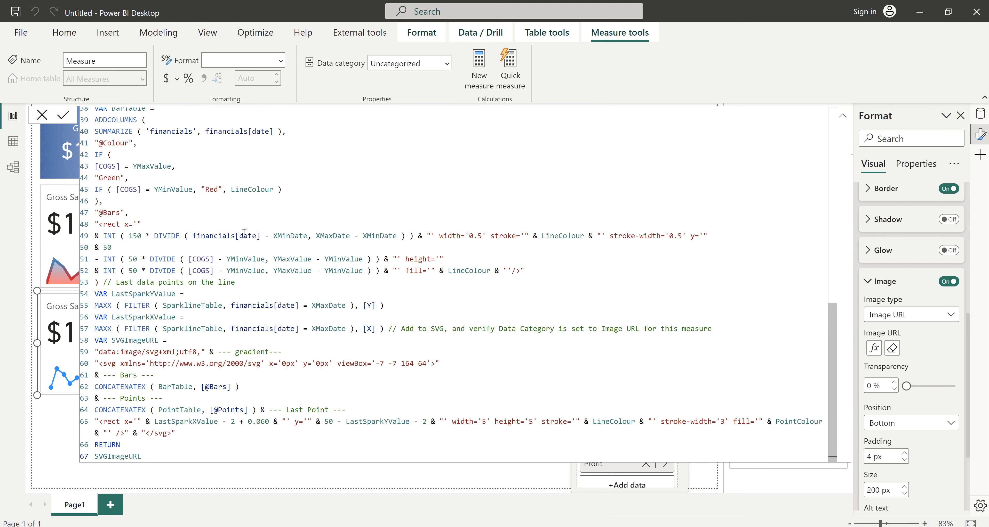
scroll(244, 233, "up", 10)
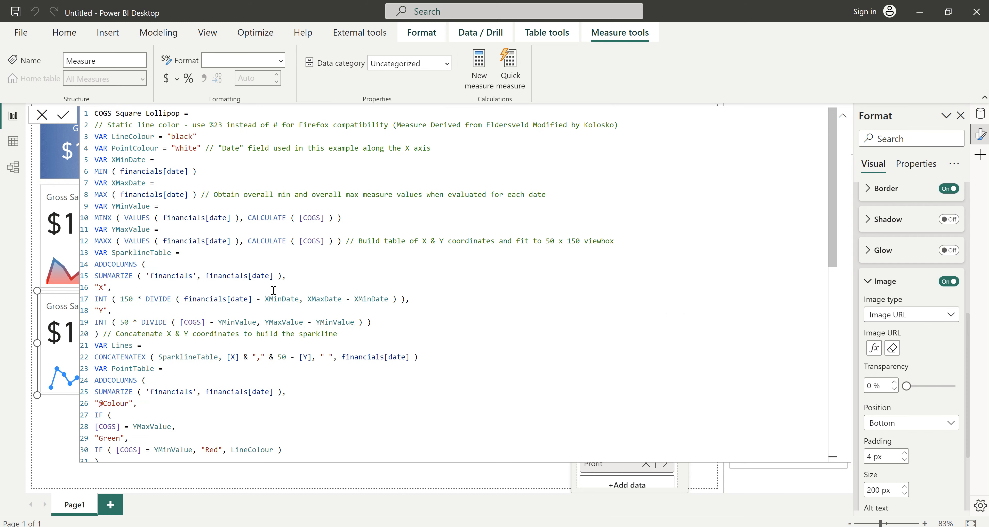
scroll(273, 290, "down", 10)
scroll(275, 292, "up", 10)
scroll(358, 365, "down", 12)
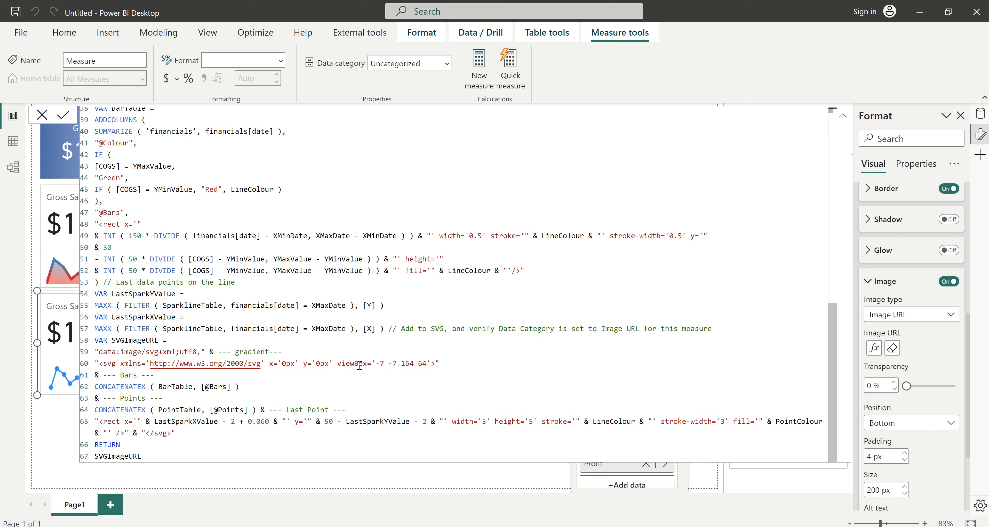
scroll(328, 341, "up", 12)
scroll(328, 341, "down", 12)
left_click(303, 307)
left_click(63, 114)
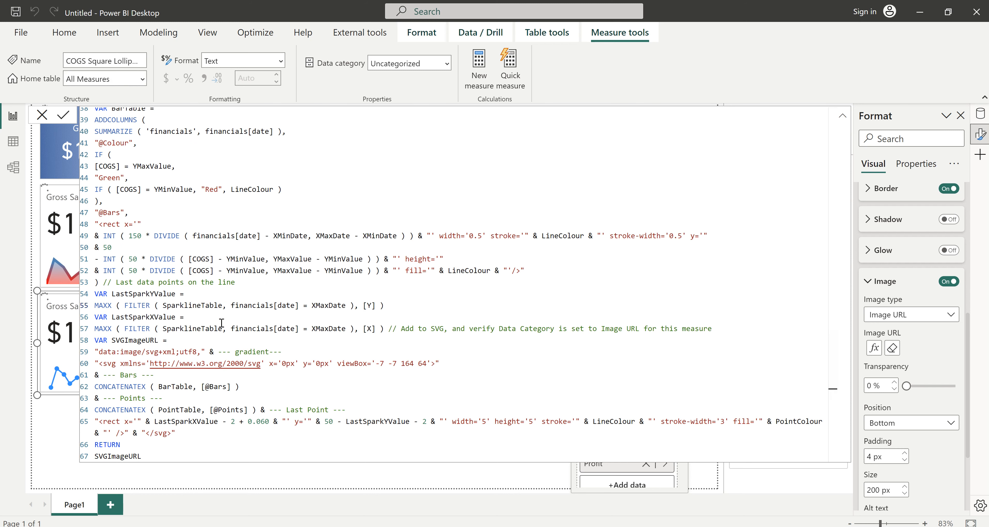
left_click(40, 121)
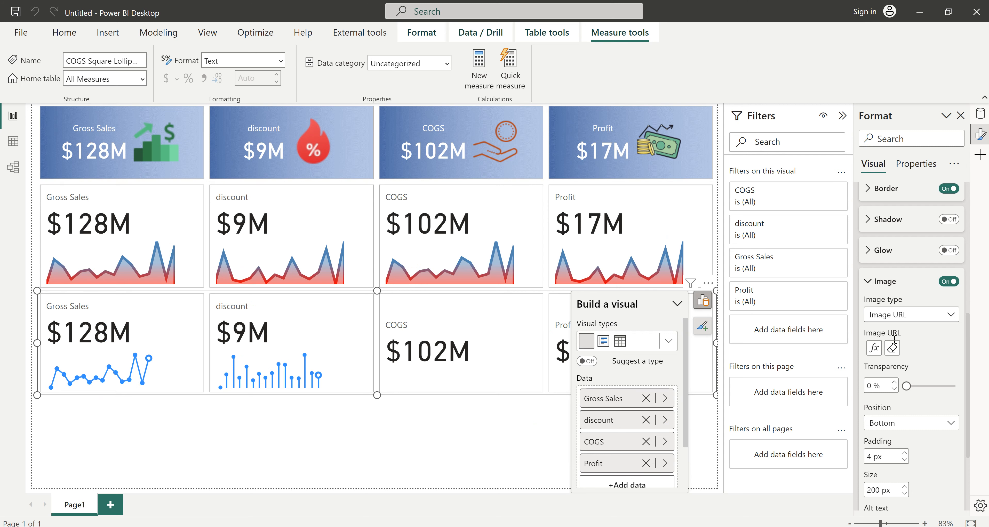
Step: Apply the card settings of the third-row visual to the COGS series and set its image type to Image URL
scroll(897, 259, "up", 3)
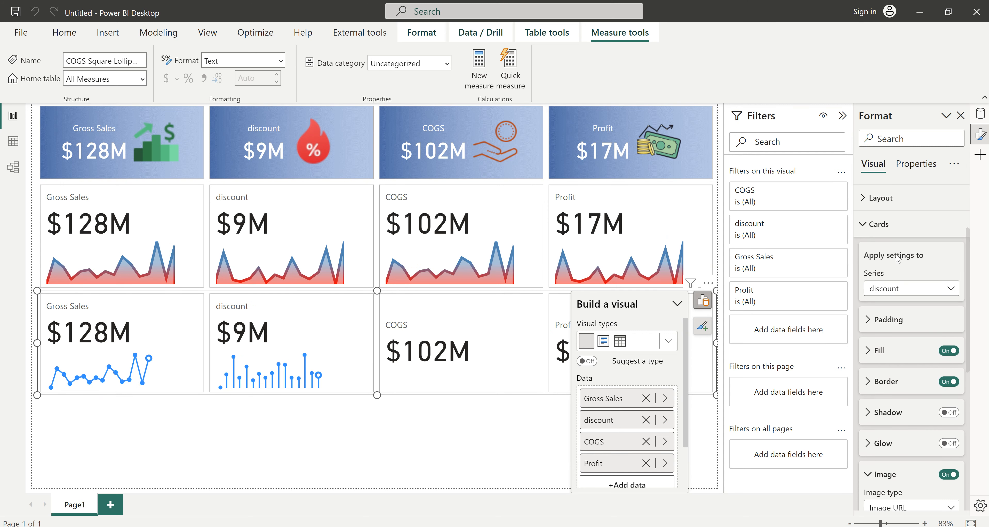
left_click(890, 294)
left_click(886, 354)
scroll(920, 424, "down", 5)
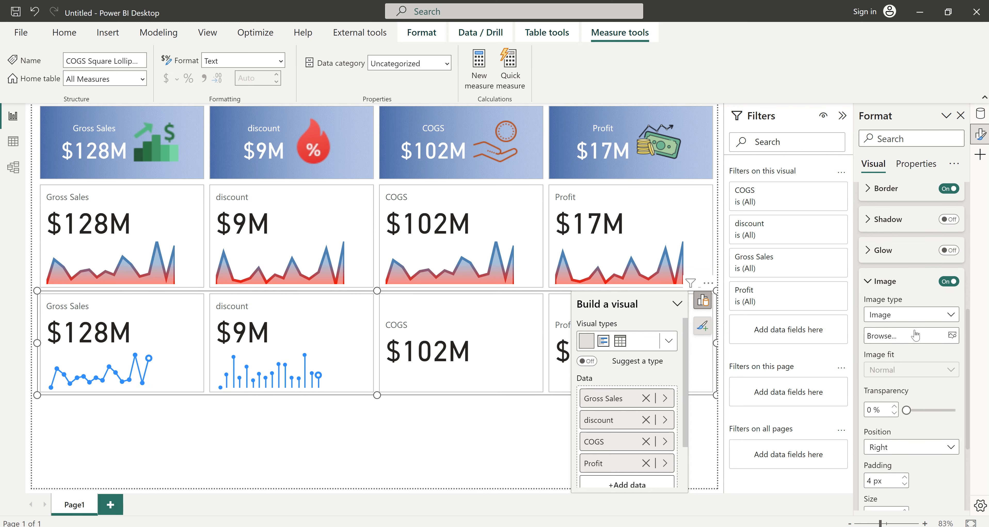
left_click(913, 318)
left_click(929, 343)
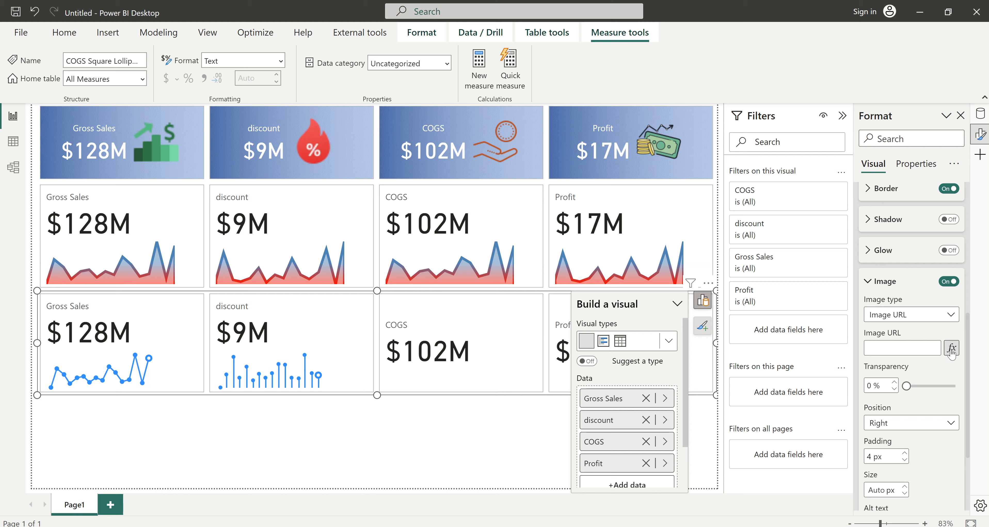
Step: Base the COGS card's image URL on the field value of the COGS Square Lollipop measure
left_click(950, 348)
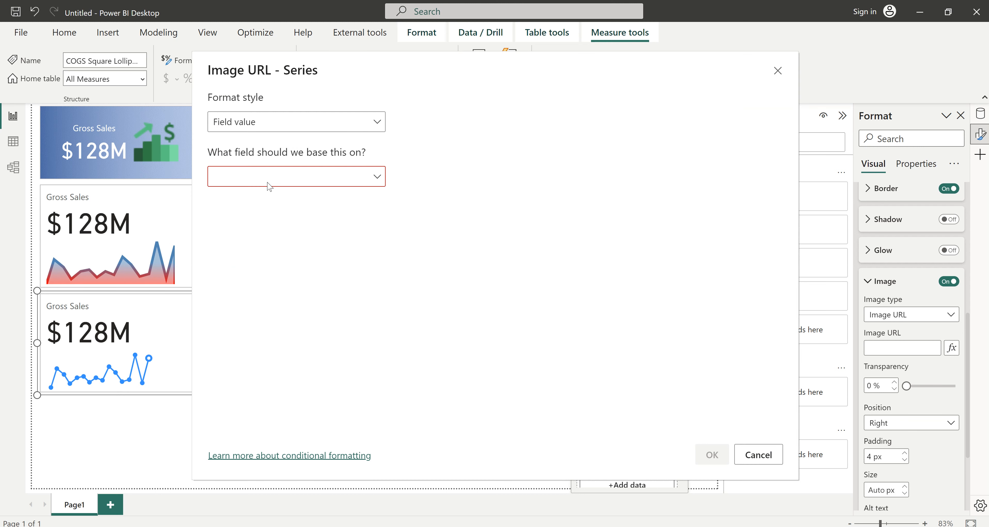
left_click(251, 177)
left_click(216, 223)
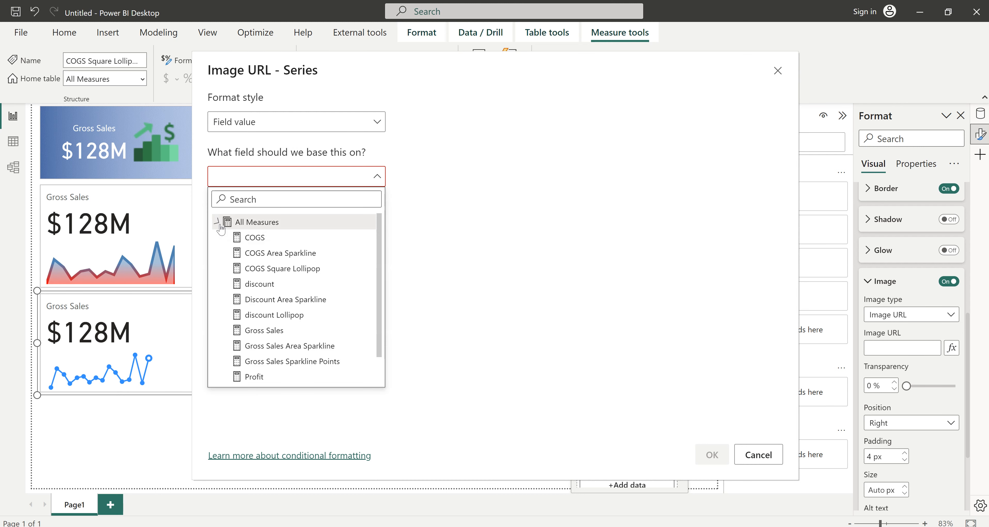
left_click(259, 268)
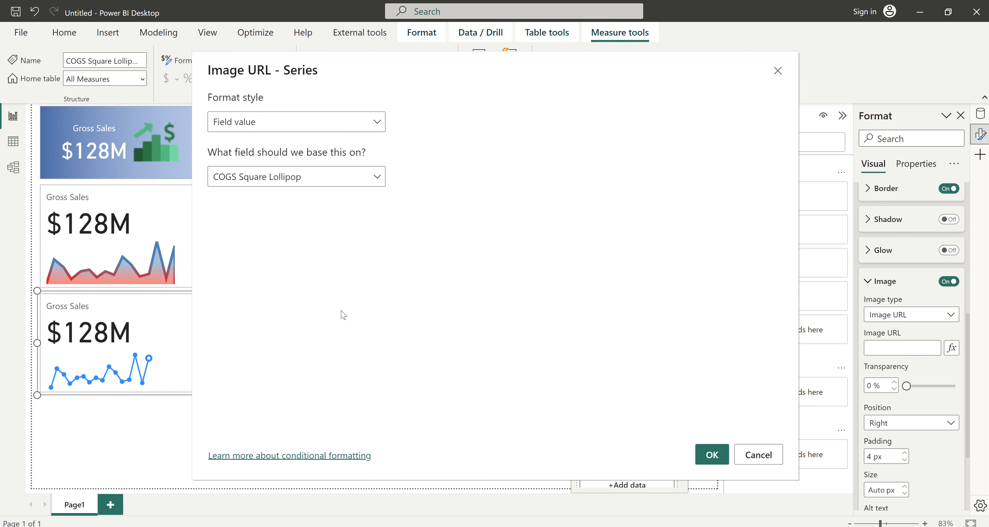
left_click(711, 455)
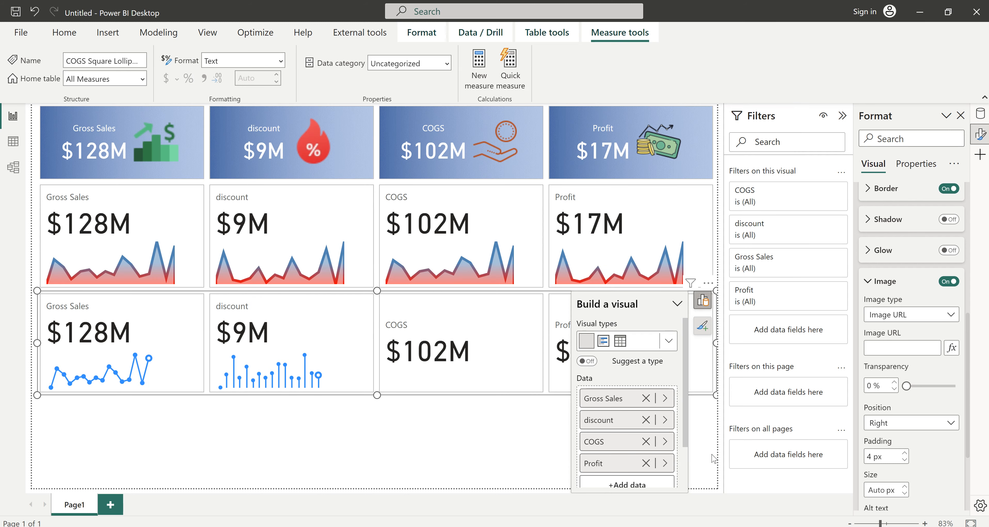
Step: Set the COGS card image's size to 200 px and its position to Bottom
left_click(876, 490)
type("20")
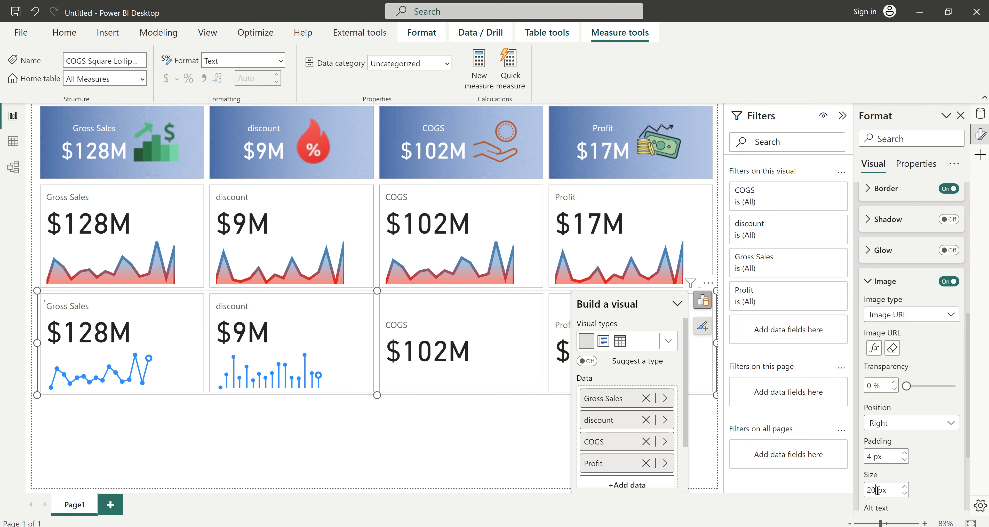
type("0")
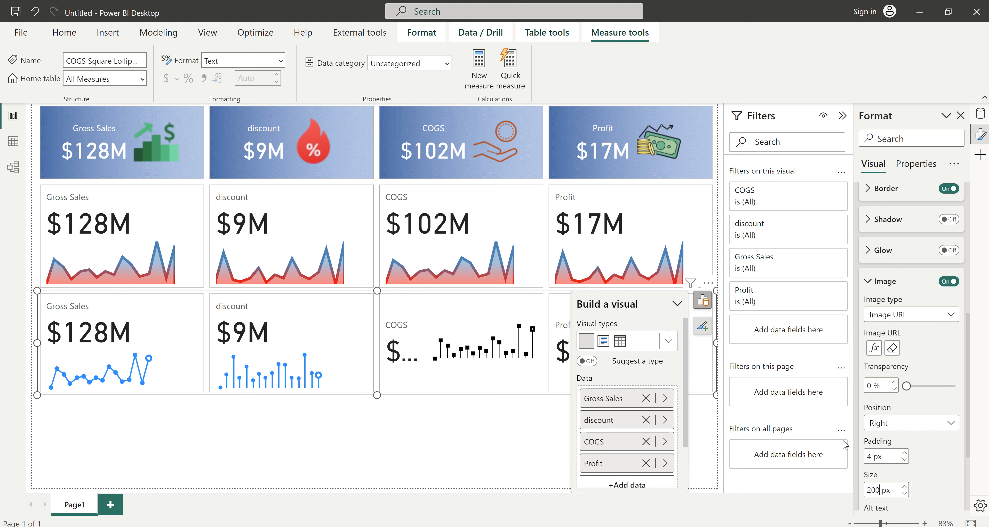
left_click(902, 426)
left_click(895, 470)
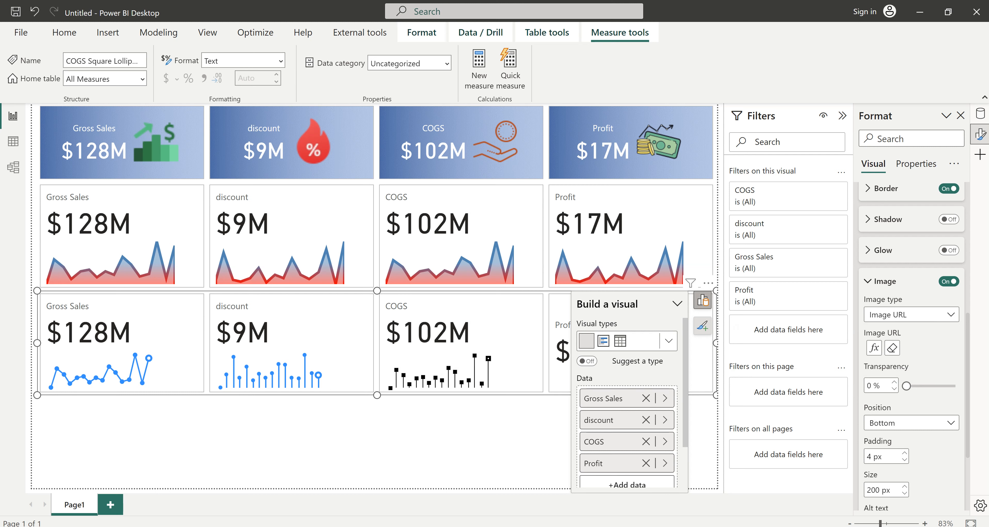
Step: Switch to the KPI_SparkLine2 report, examine the sparkline on its third-row Profit card, and return to the untitled report
left_click(568, 480)
left_click(43, 115)
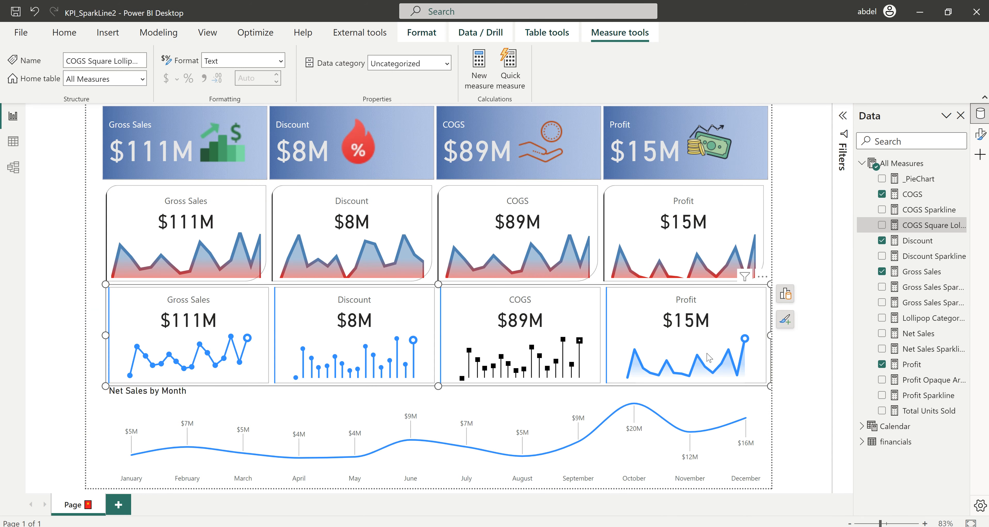
left_click(919, 12)
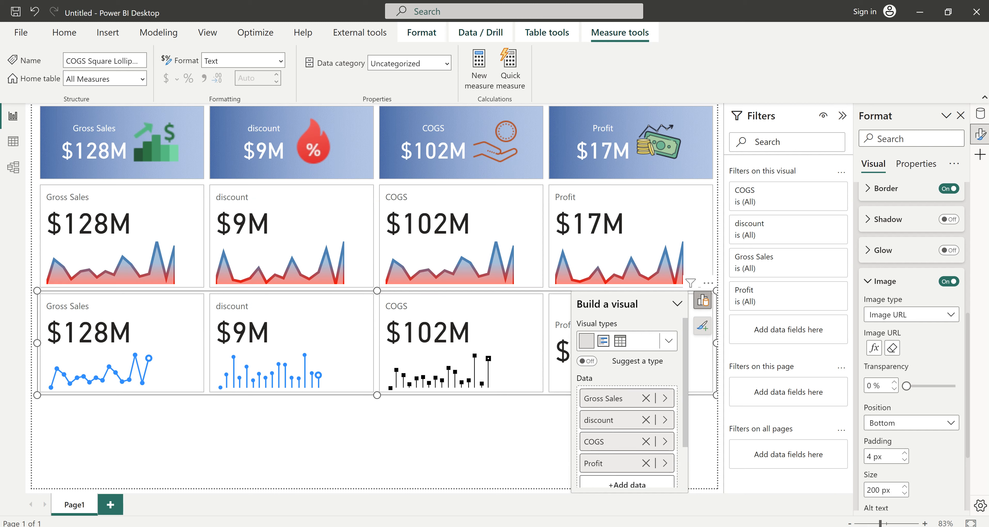
Step: Switch to the browser, find the Gradient Area Sparkline with last point template, and compare it with the Profit card in KPI_SparkLine2
left_click(407, 526)
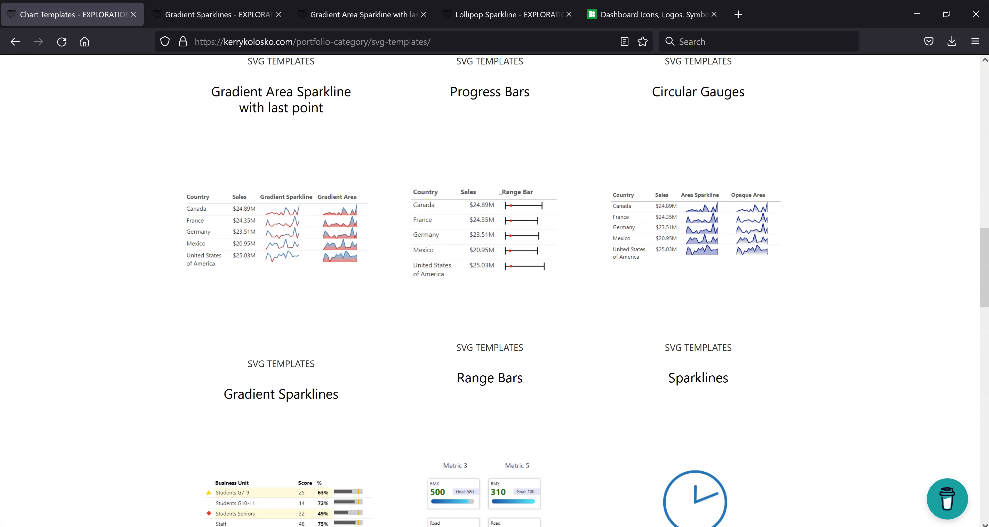
scroll(697, 305, "up", 2)
scroll(697, 304, "up", 2)
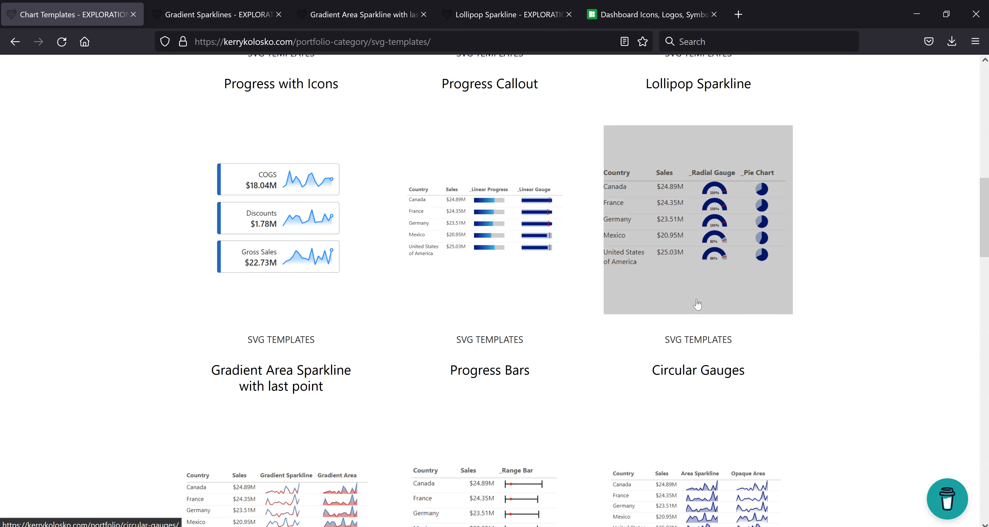
left_click(491, 16)
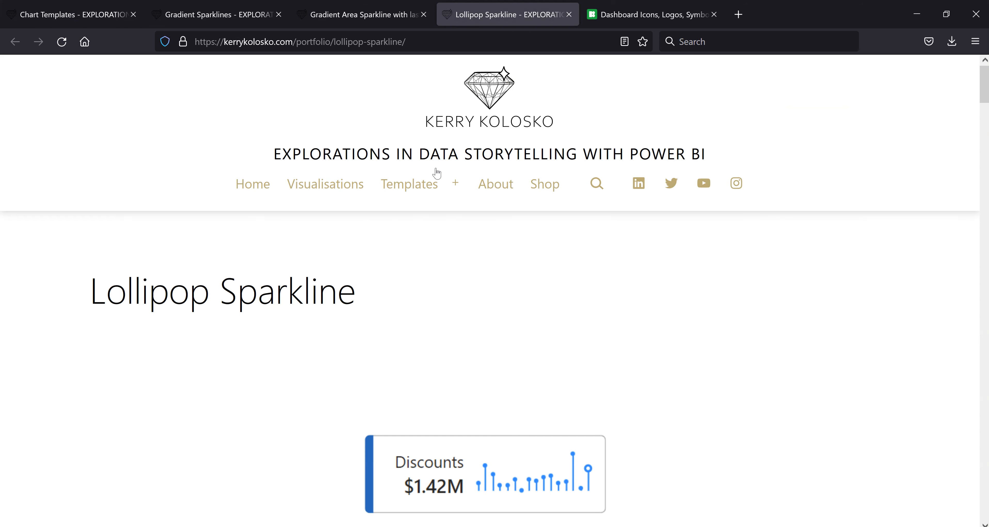
scroll(491, 322, "down", 5)
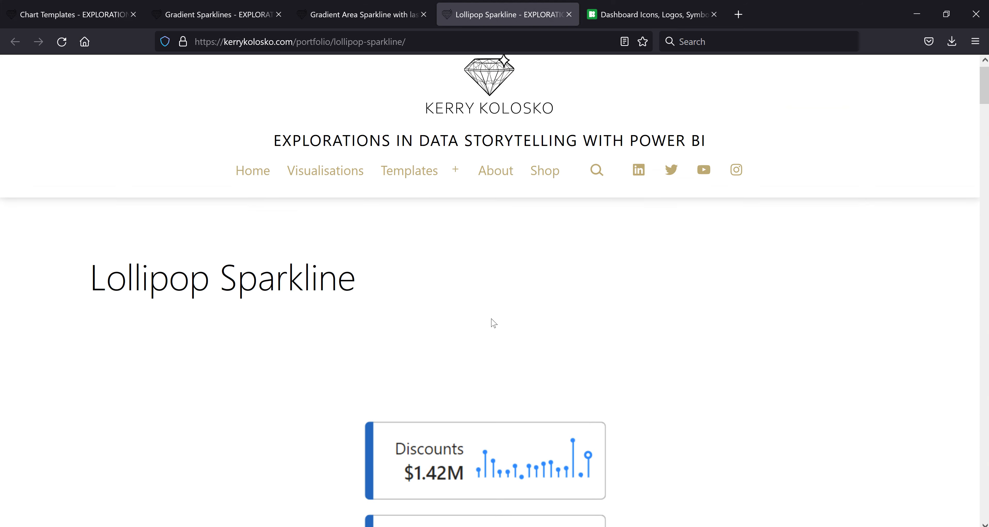
left_click(350, 17)
scroll(675, 452, "down", 2)
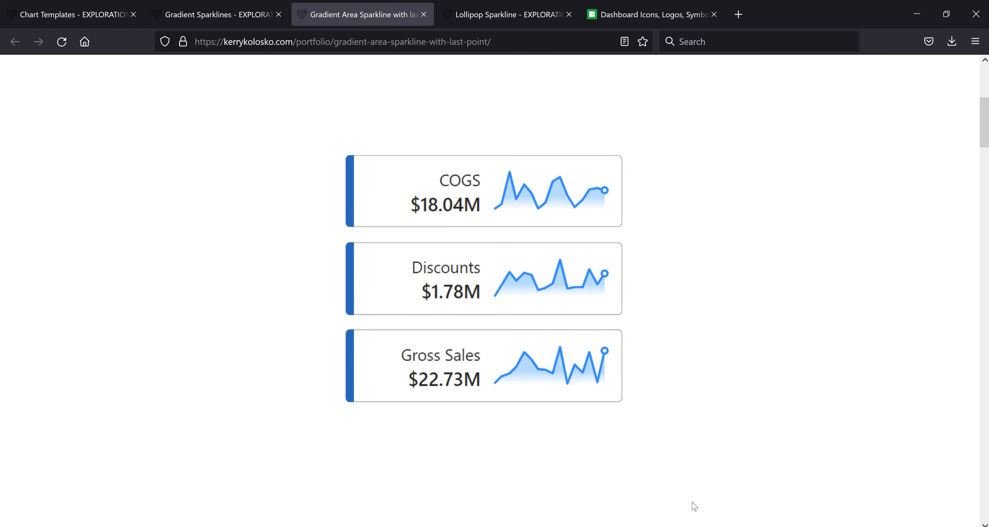
left_click(566, 514)
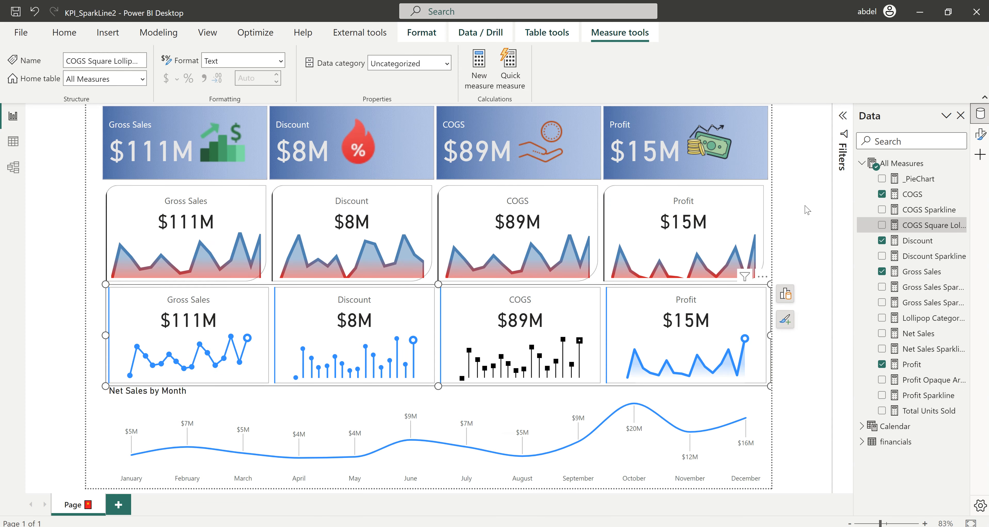
left_click(919, 11)
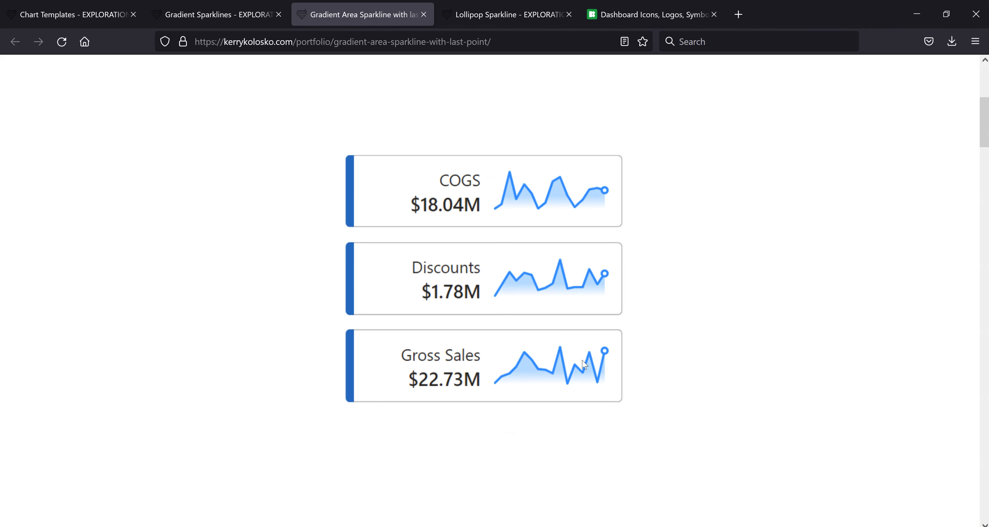
Step: Select the entire singular-visual code of the Opaque Area Sparkline (no one value) bright measure for copying
scroll(689, 349, "down", 10)
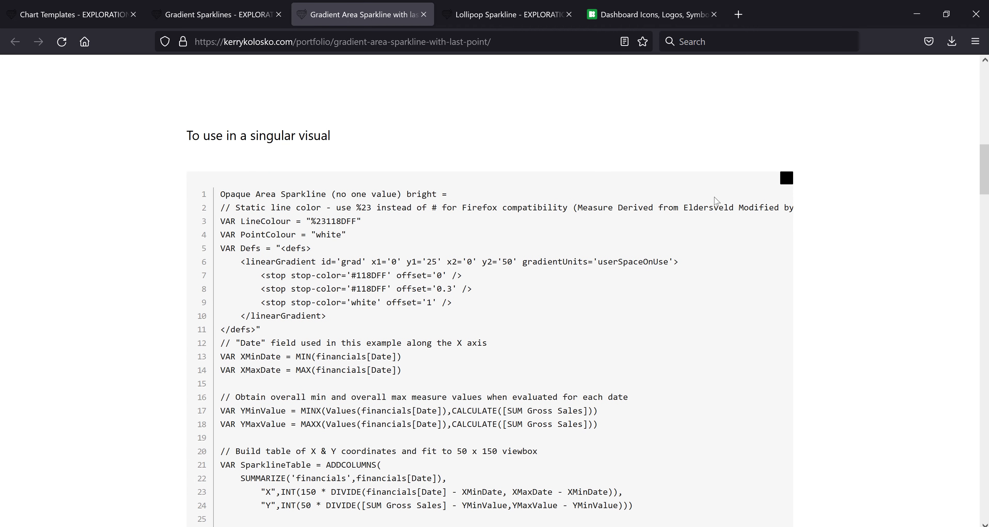
scroll(755, 234, "up", 11)
scroll(756, 235, "down", 7)
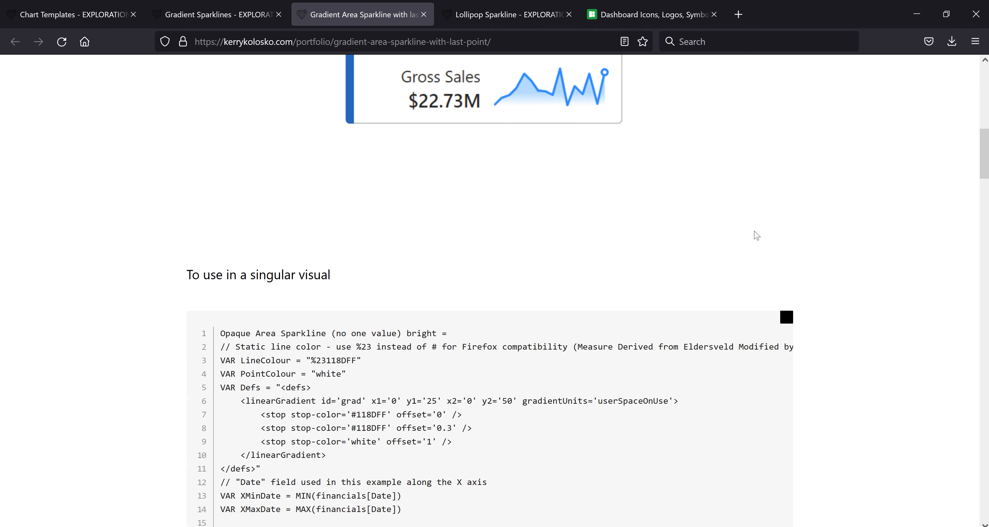
left_click(786, 318)
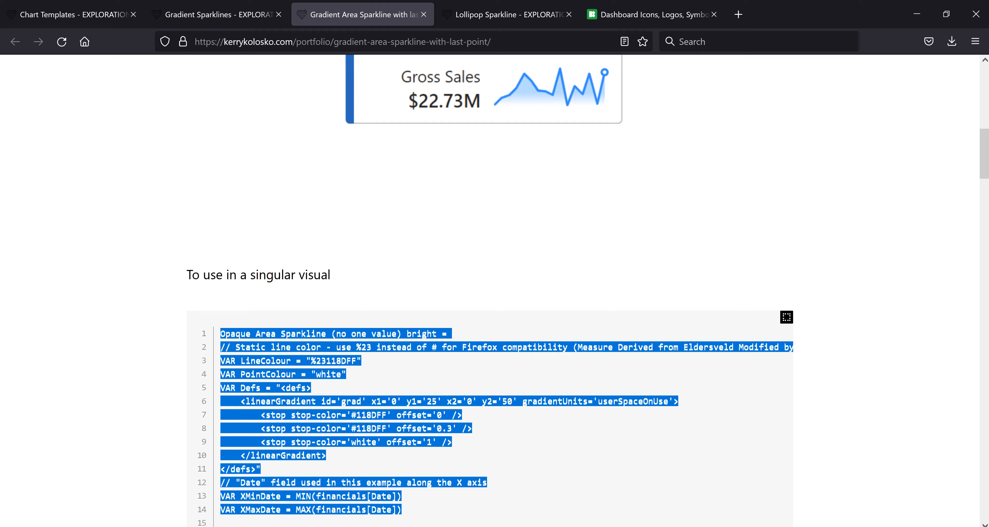
Step: Switch to Notepad++ and replace the whole discount Lollipop code in new 23 with the copied Opaque Area Sparkline code
key("alt+Tab")
left_click(360, 190)
key("ctrl+a")
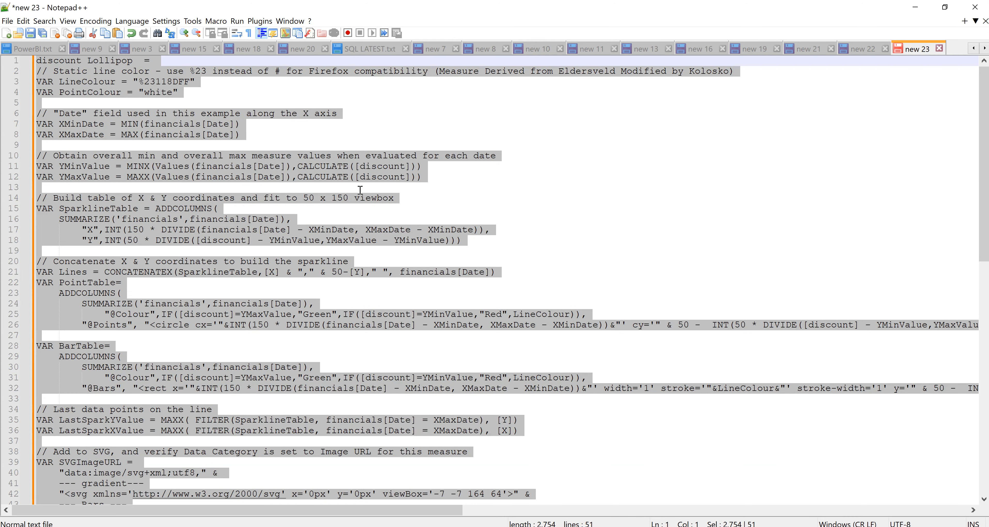
key("ctrl+v")
scroll(368, 229, "up", 3)
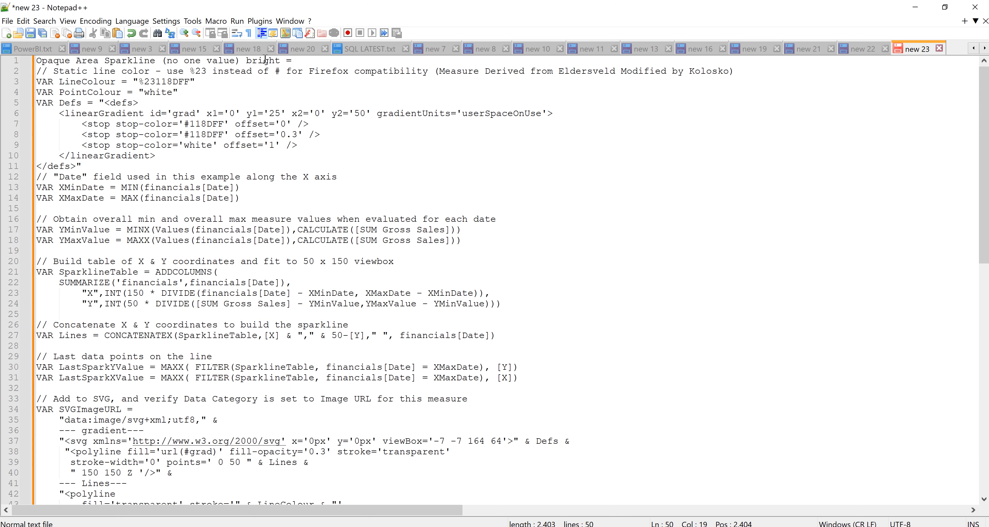
Step: Rename the measure in the code's first line to Profit Opaque Area Sparkline
left_click_drag(282, 61, 152, 62)
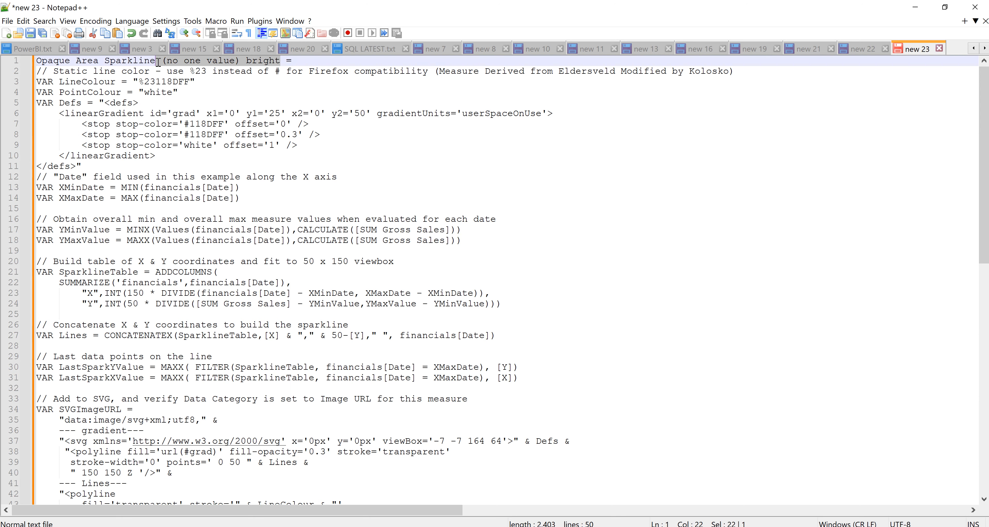
key("Delete")
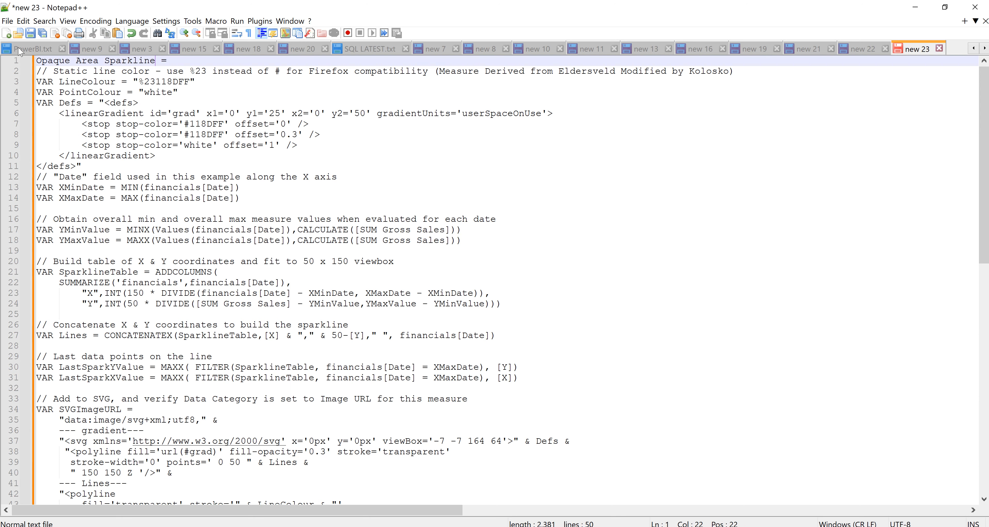
double_click(40, 60)
left_click(39, 61)
type("Profit")
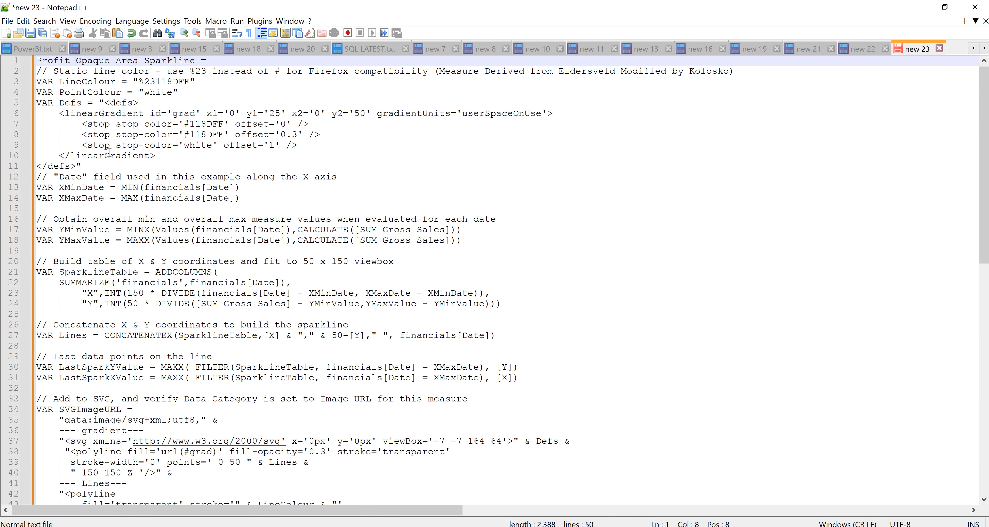
Step: Replace every occurrence of SUM Gross Sales in the sparkline code with Profit, checking the measure's exact spelling in the untitled Power BI report
left_click_drag(444, 230, 363, 234)
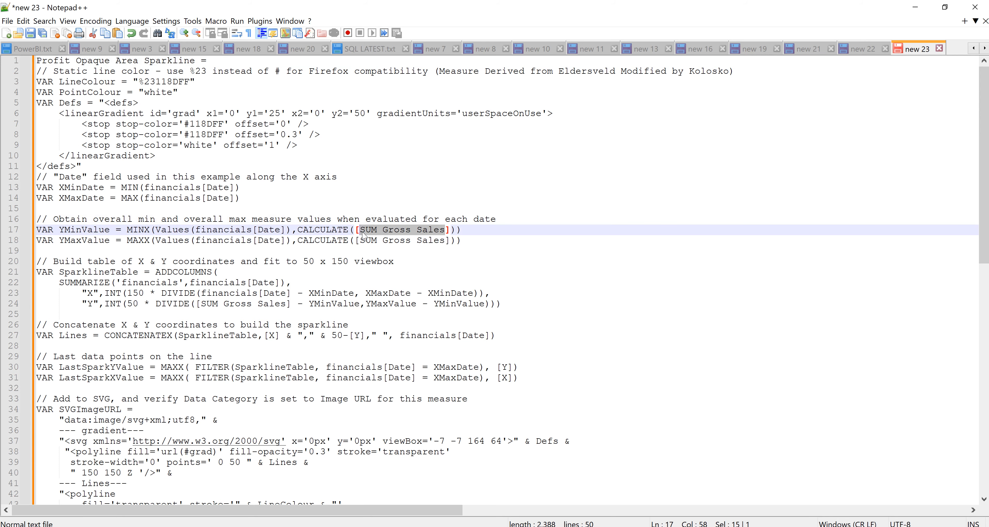
key("ctrl+h")
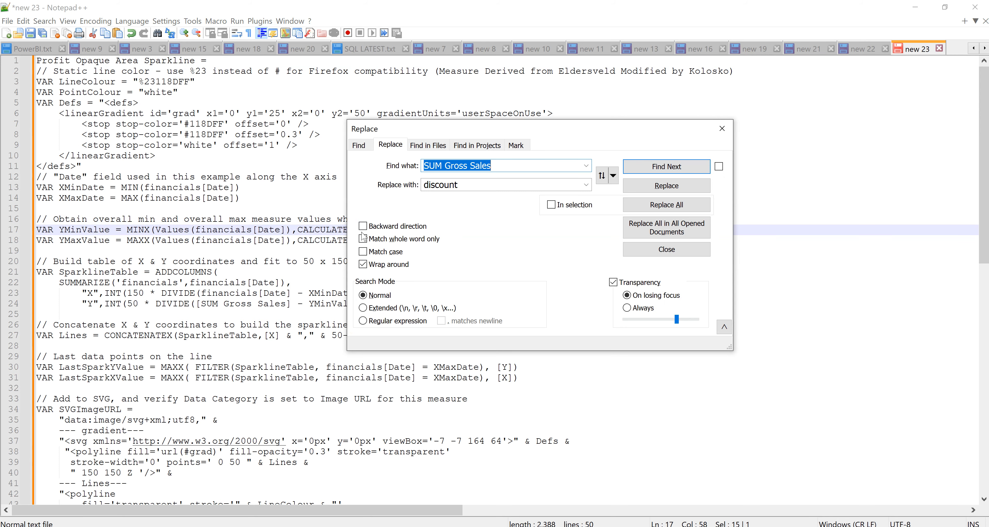
key("Tab")
type("p")
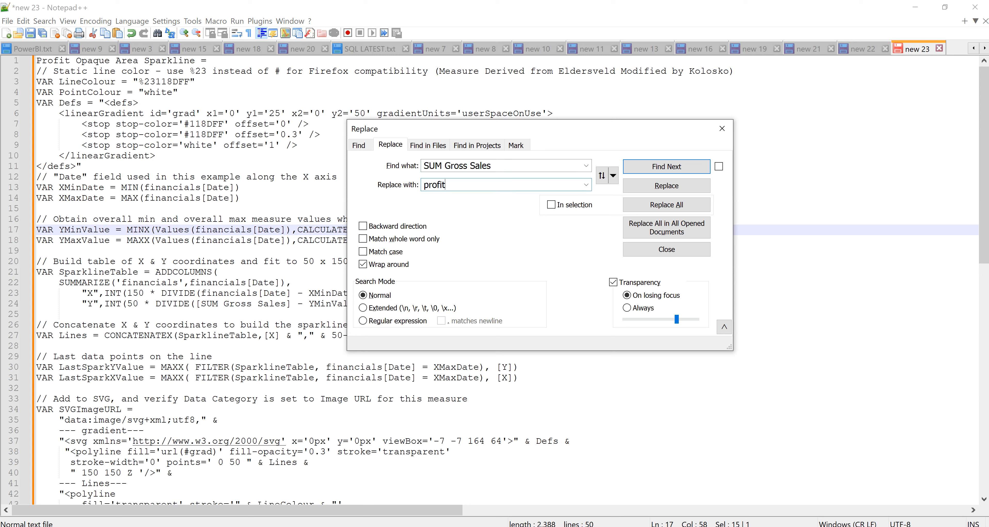
left_click(639, 526)
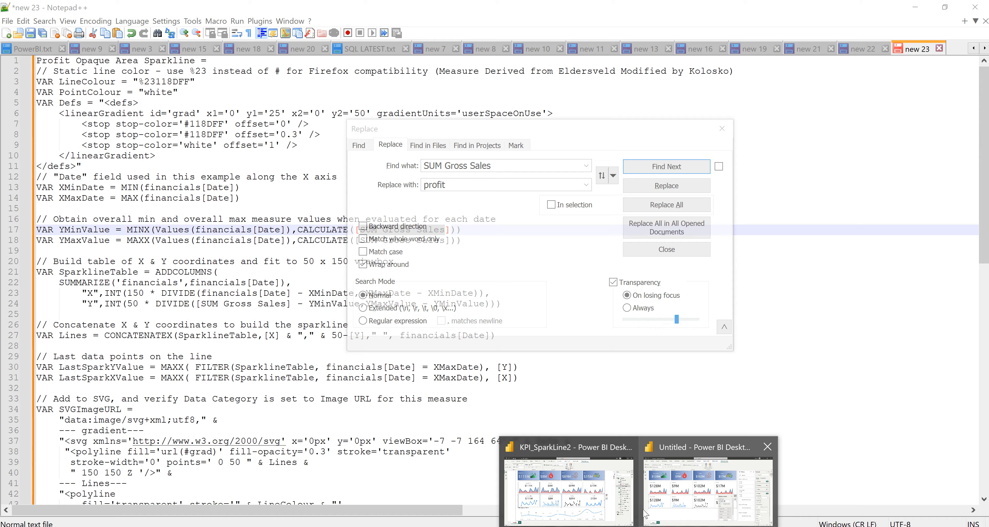
left_click(700, 501)
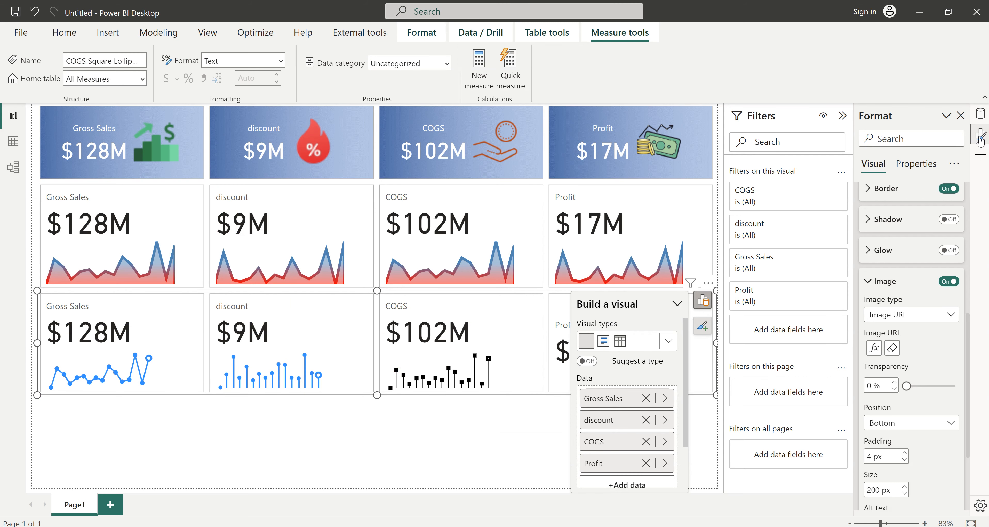
left_click(981, 115)
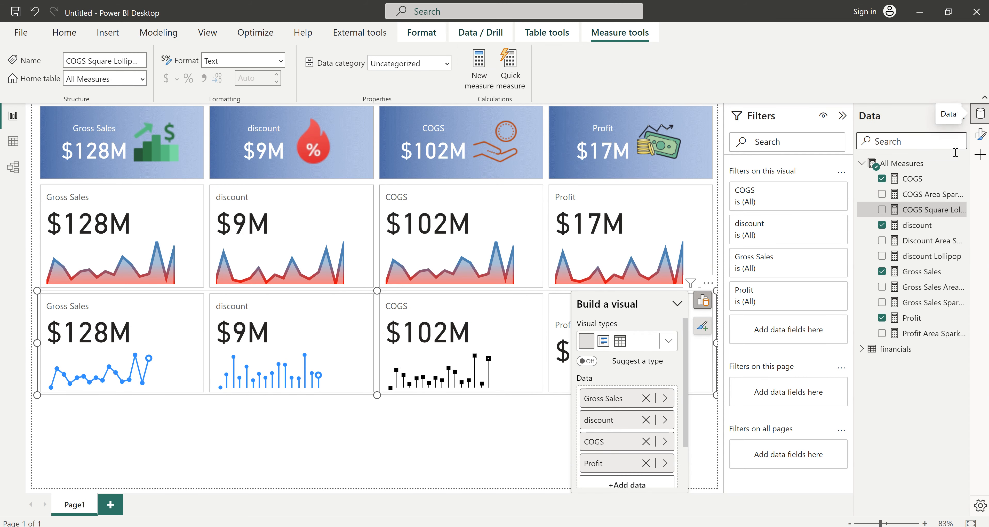
left_click(922, 14)
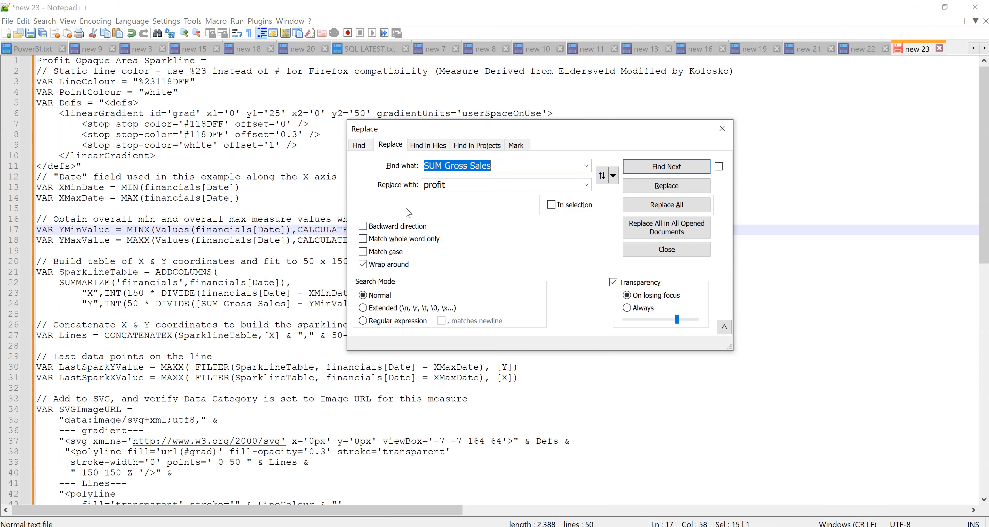
left_click(431, 184)
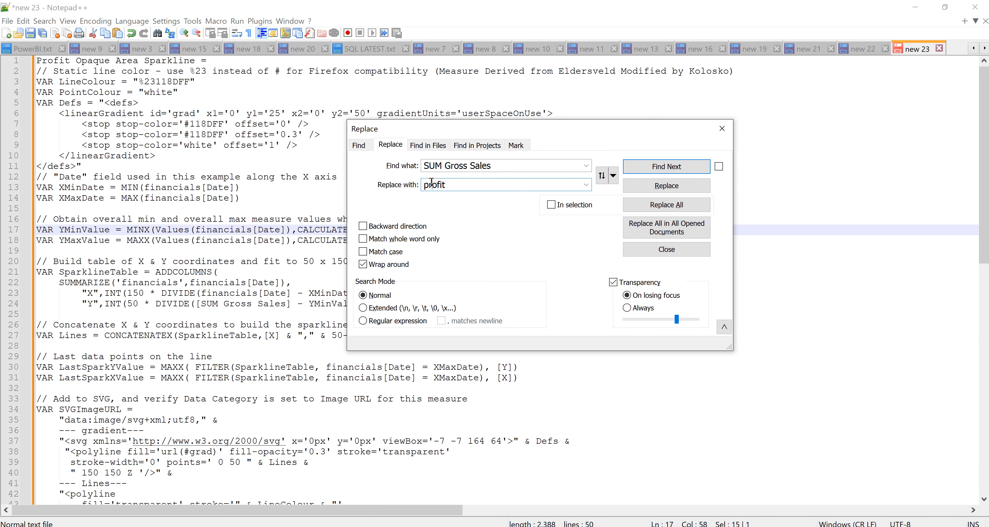
type("P")
left_click(666, 205)
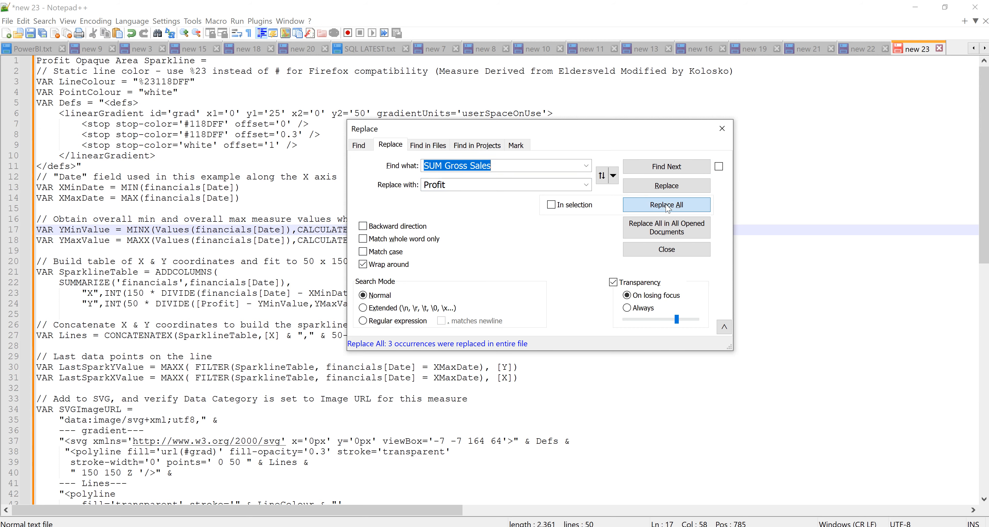
left_click(729, 133)
left_click(449, 172)
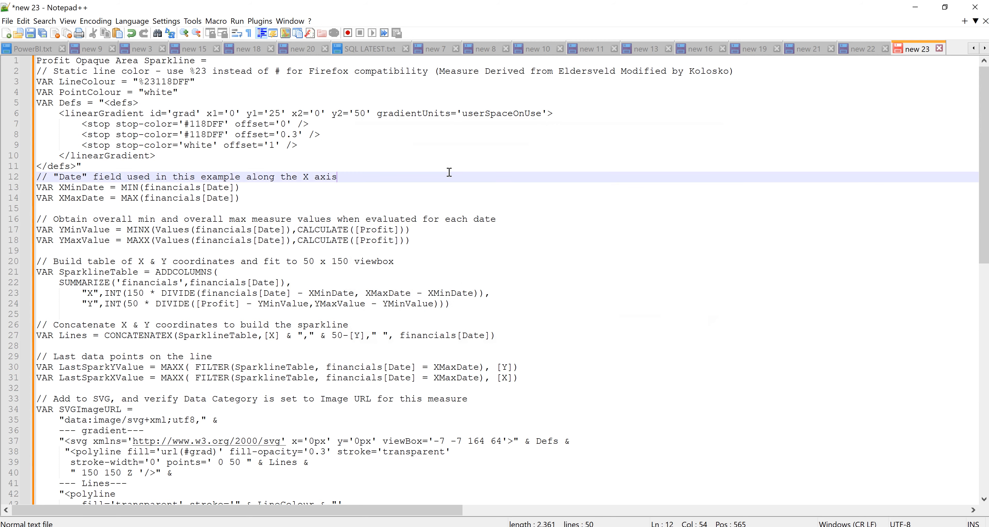
Step: Copy the whole edited code and create a new measure from it in the untitled Power BI report
key("ctrl+a")
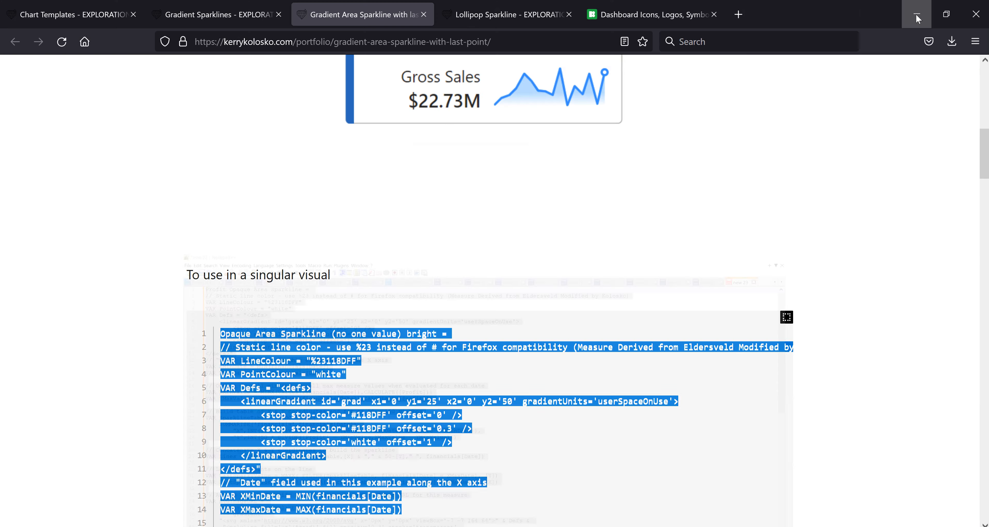
left_click(915, 7)
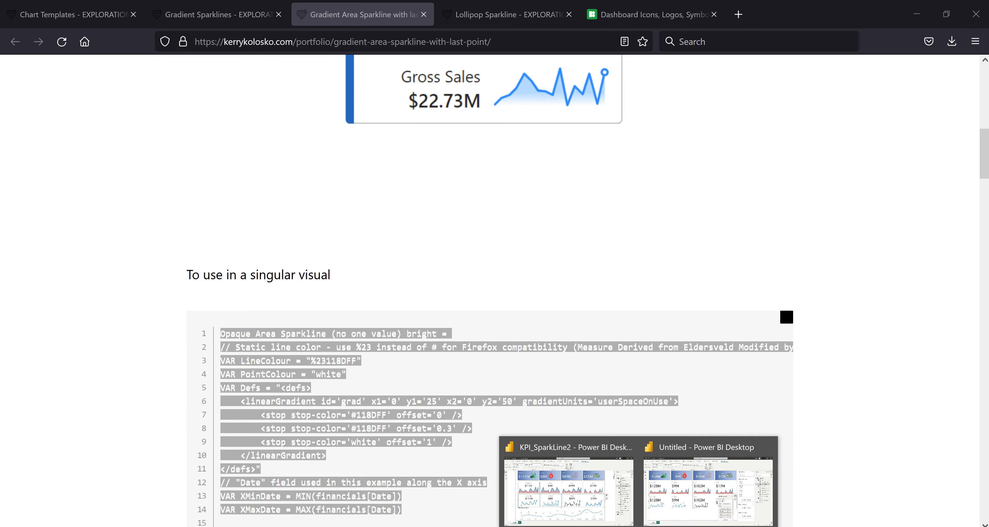
left_click(685, 511)
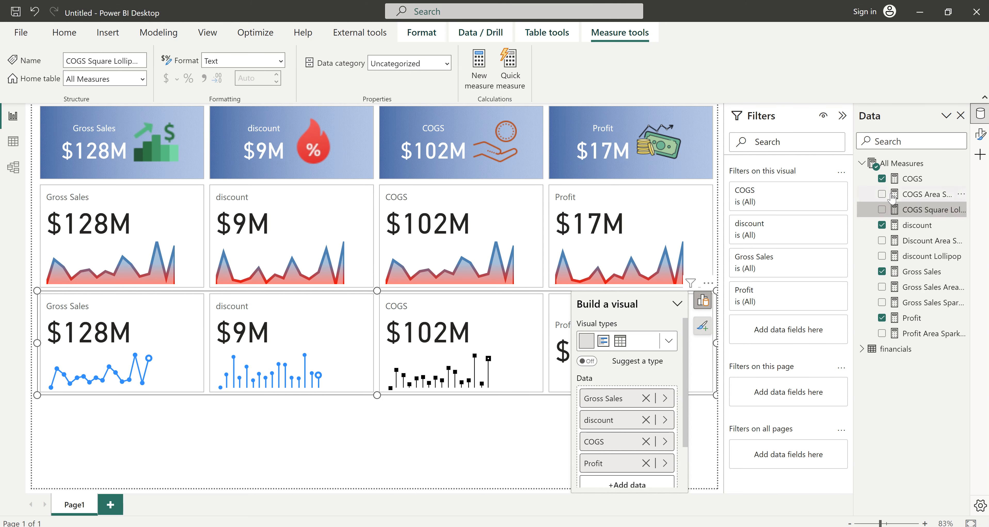
left_click(486, 74)
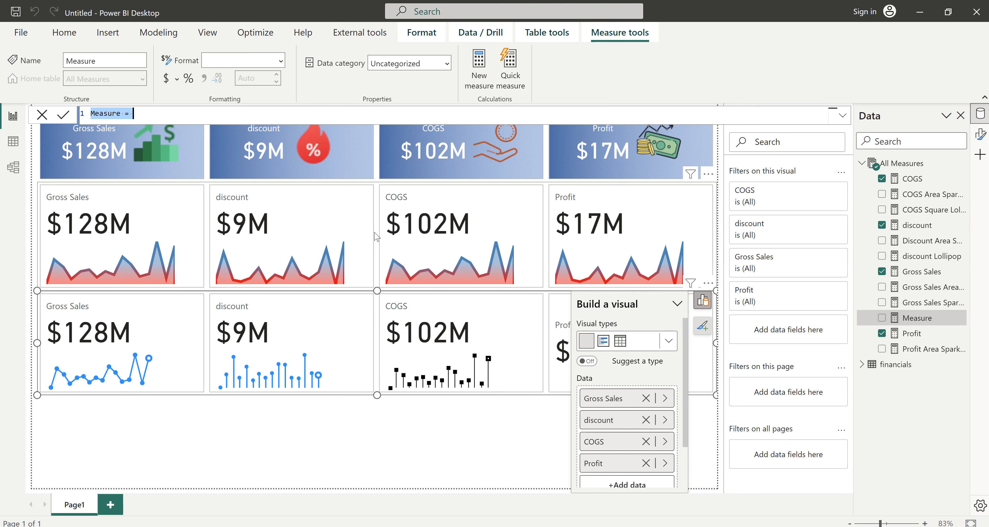
key("ctrl+v")
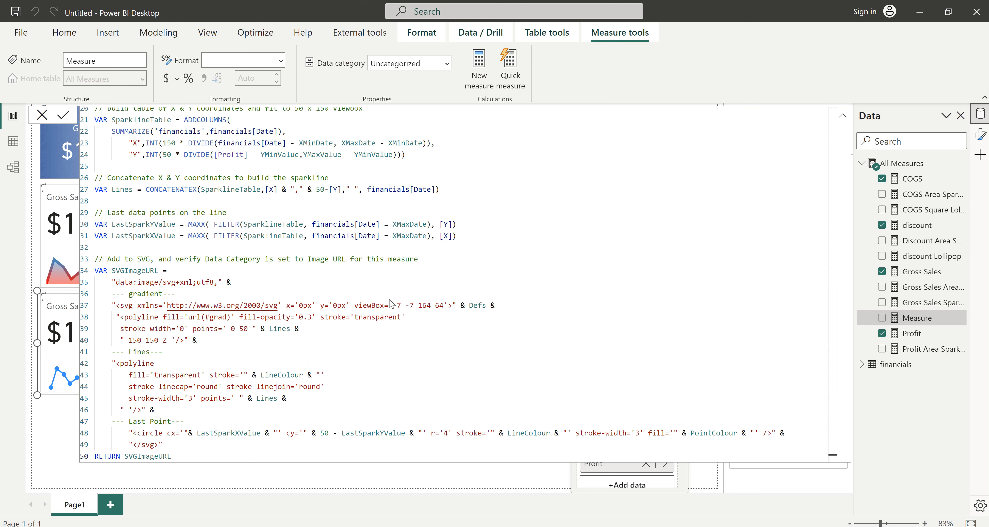
key("Return")
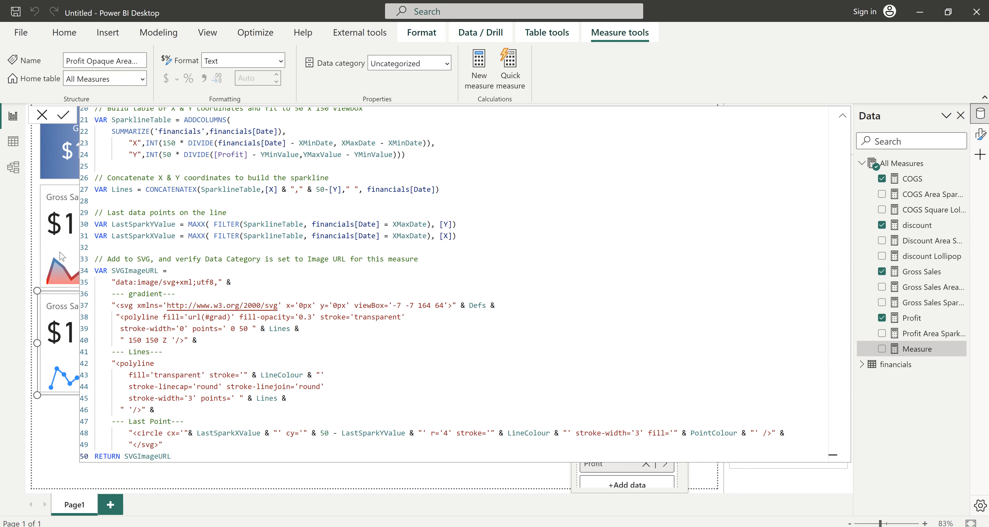
left_click(41, 117)
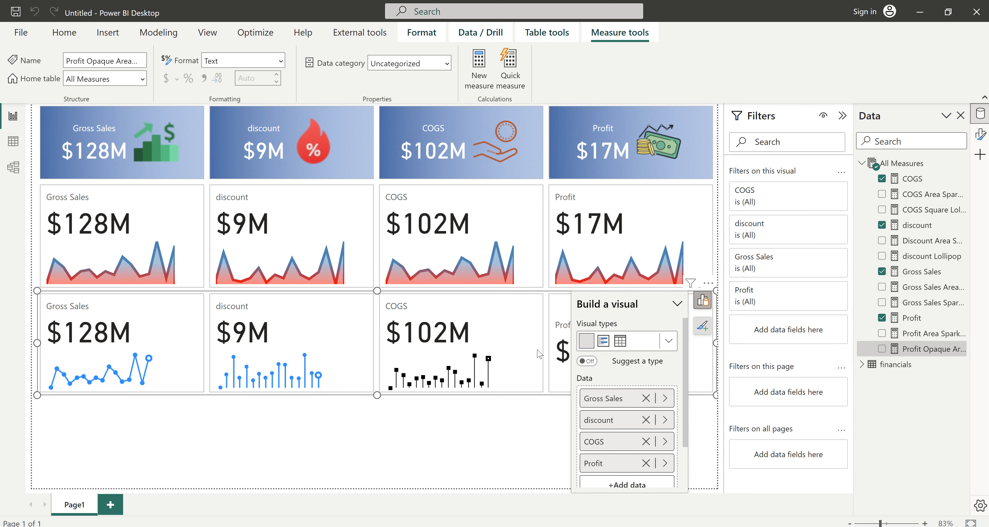
Step: Apply the card settings of the third-row visual to the Profit series and set its image type to Image URL
left_click(980, 137)
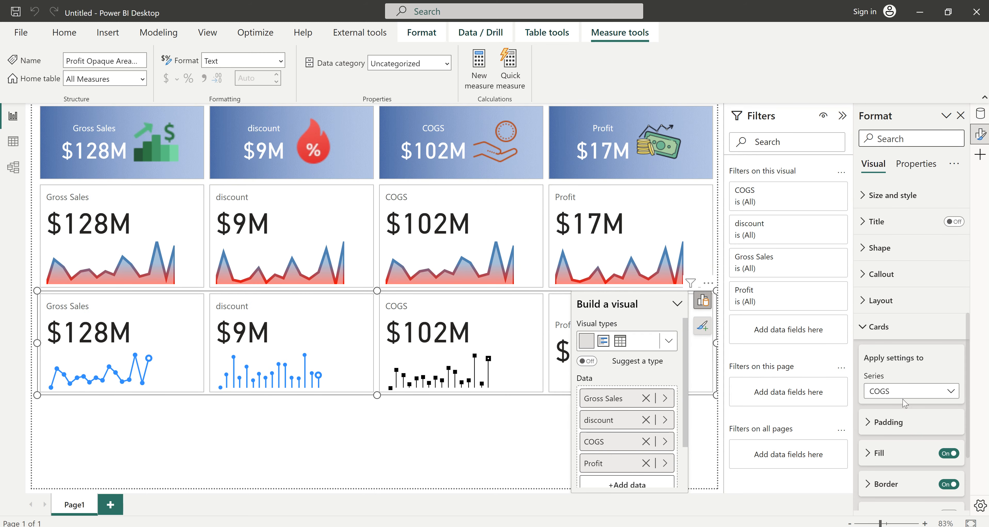
left_click(907, 392)
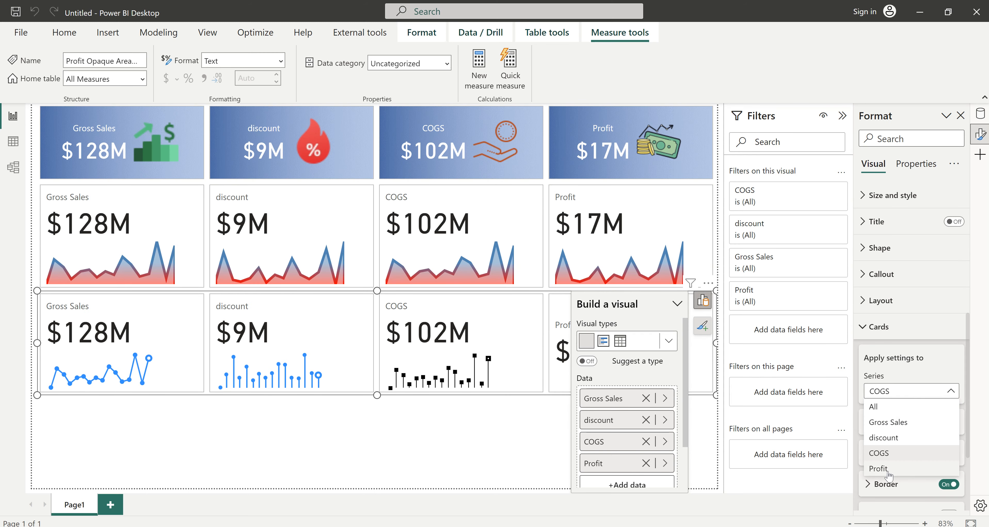
left_click(878, 468)
scroll(900, 426, "down", 5)
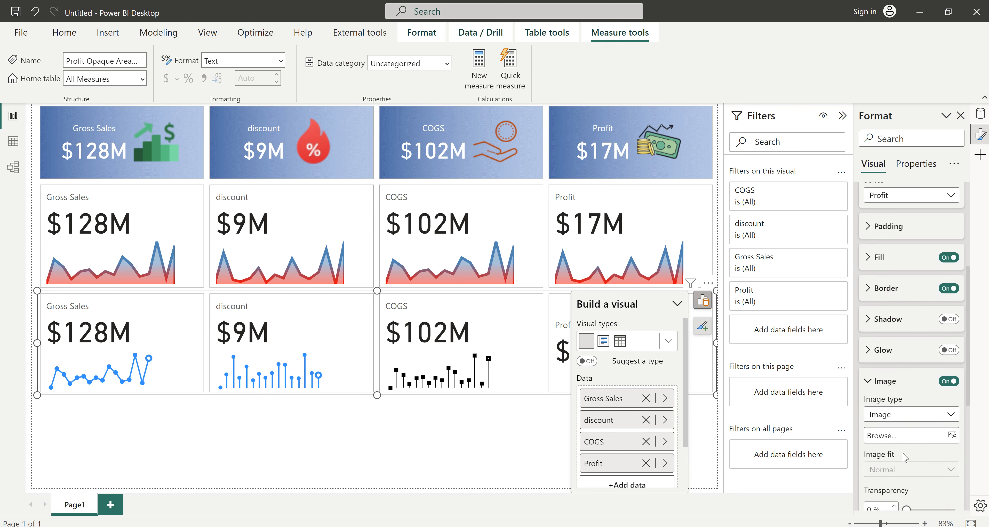
left_click(901, 421)
left_click(889, 450)
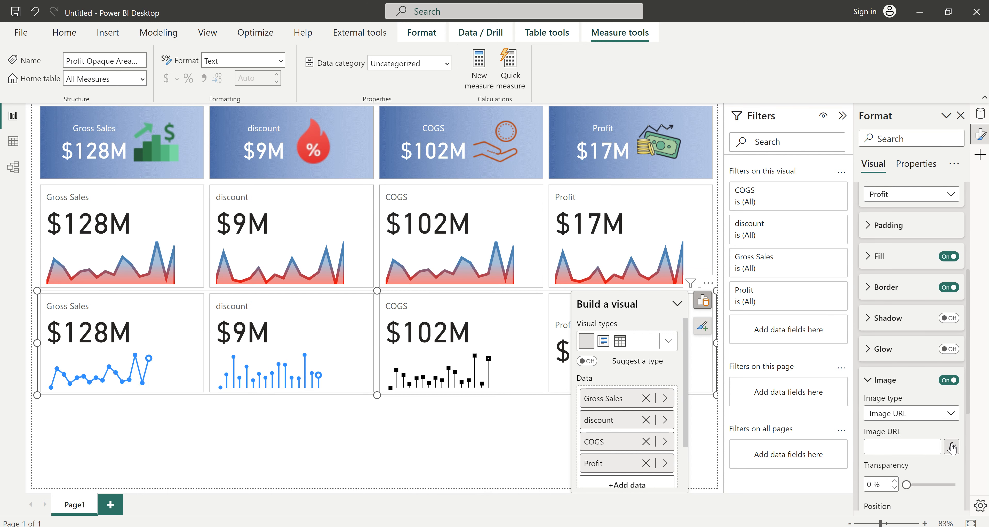
Step: Base the Profit card's image URL on the field value of the Profit Opaque Area Sparkline measure
left_click(951, 447)
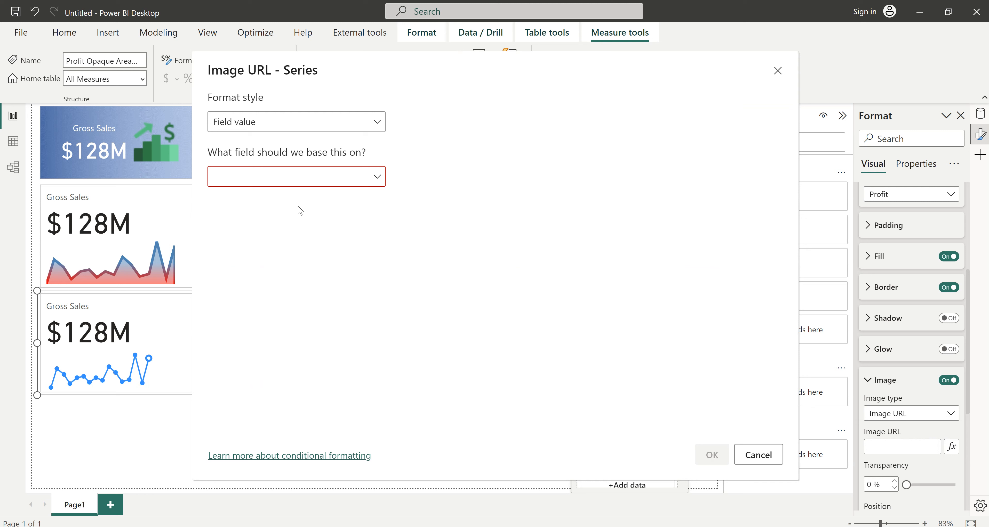
left_click(257, 182)
left_click(217, 223)
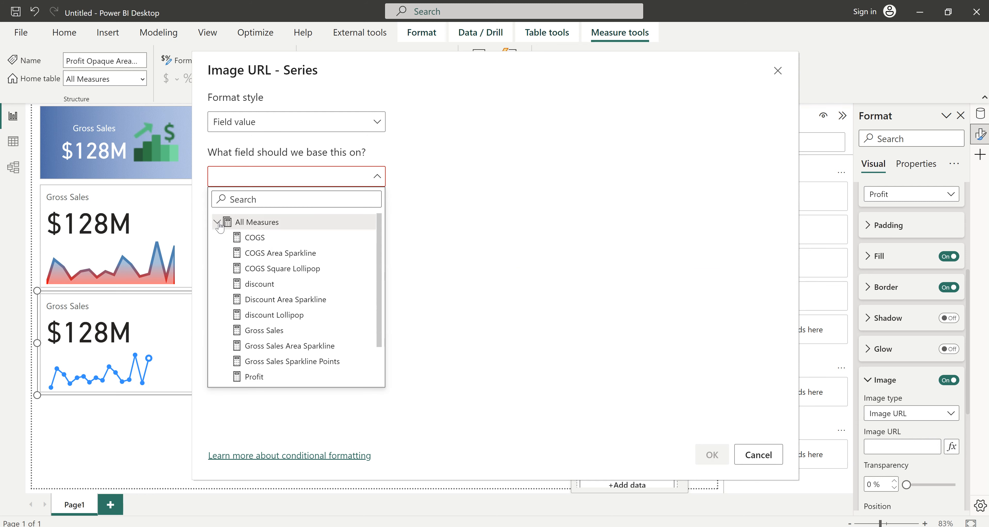
scroll(281, 326, "down", 3)
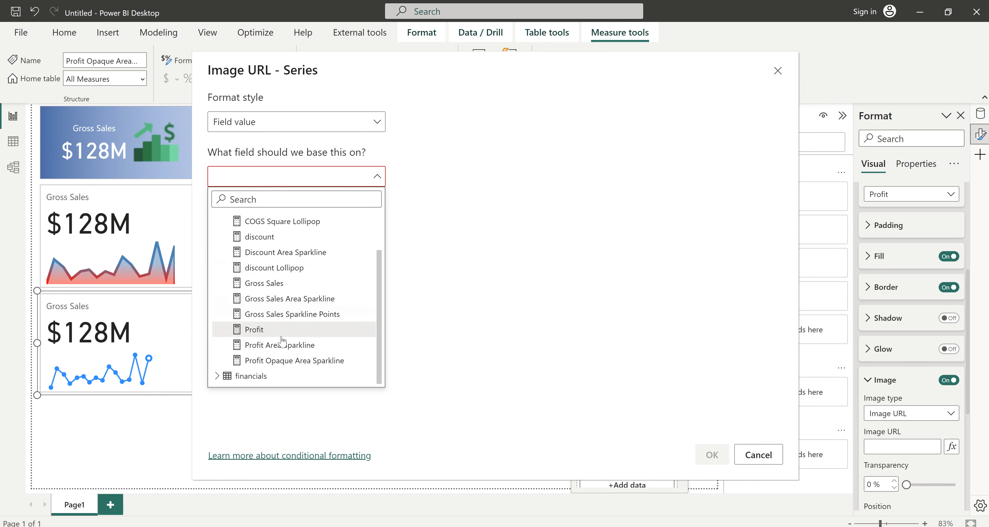
left_click(304, 361)
left_click(709, 455)
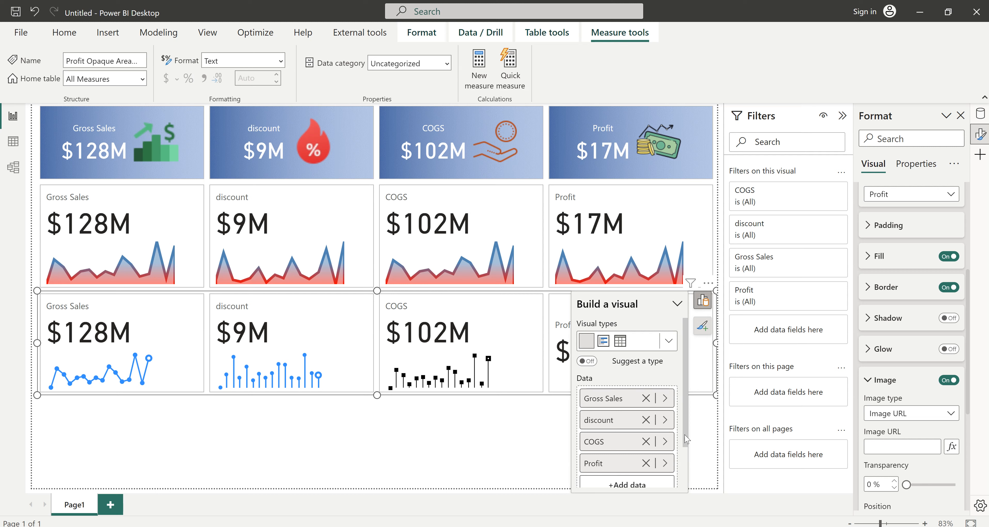
Step: Set the Profit card image's size to 200 px and its position to Bottom, then deselect the visual
scroll(885, 419, "down", 5)
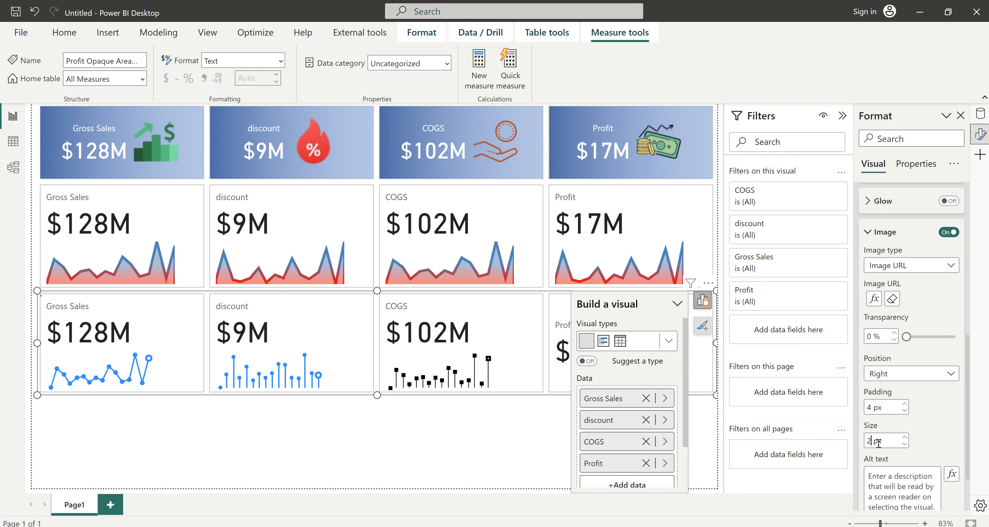
left_click(892, 374)
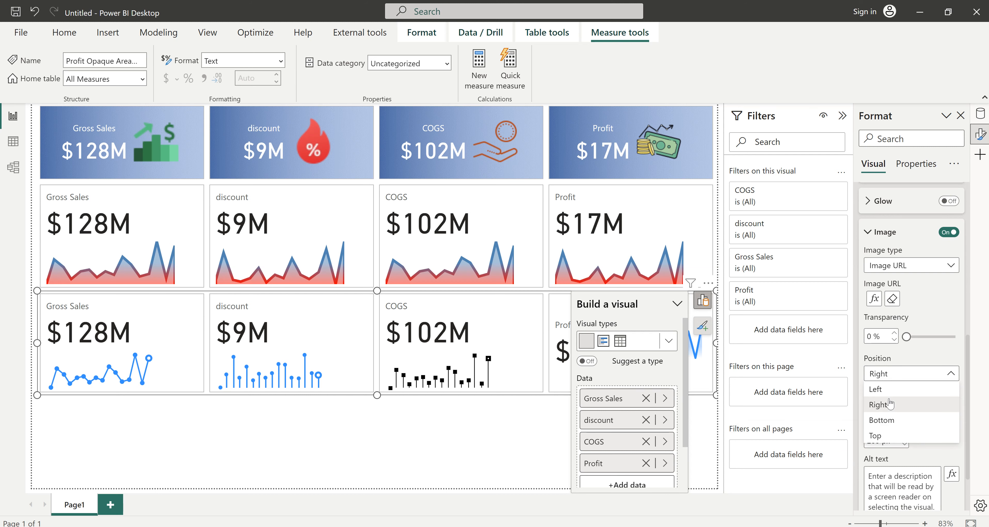
left_click(890, 422)
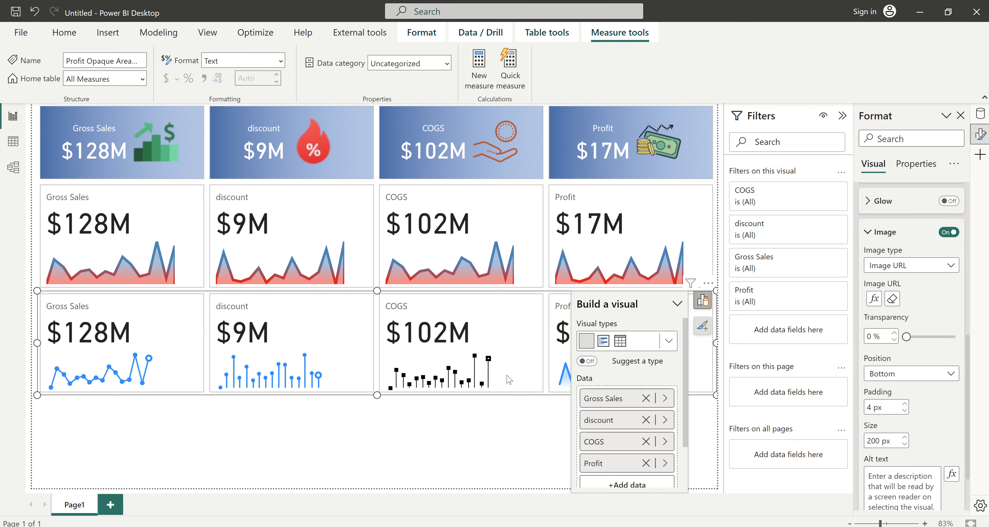
left_click(369, 432)
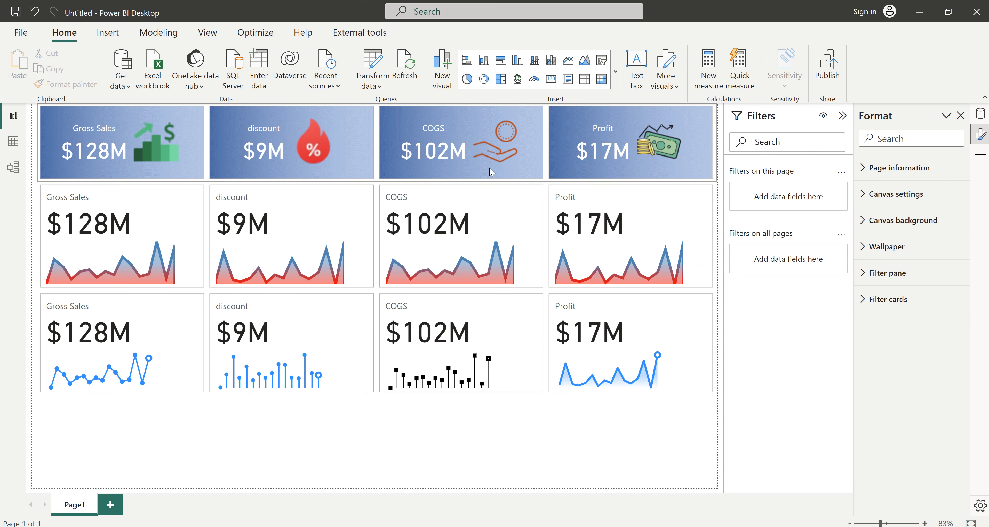
Step: Insert a line chart below the third card row and add the Gross Sales measure as its Y-axis
left_click(568, 60)
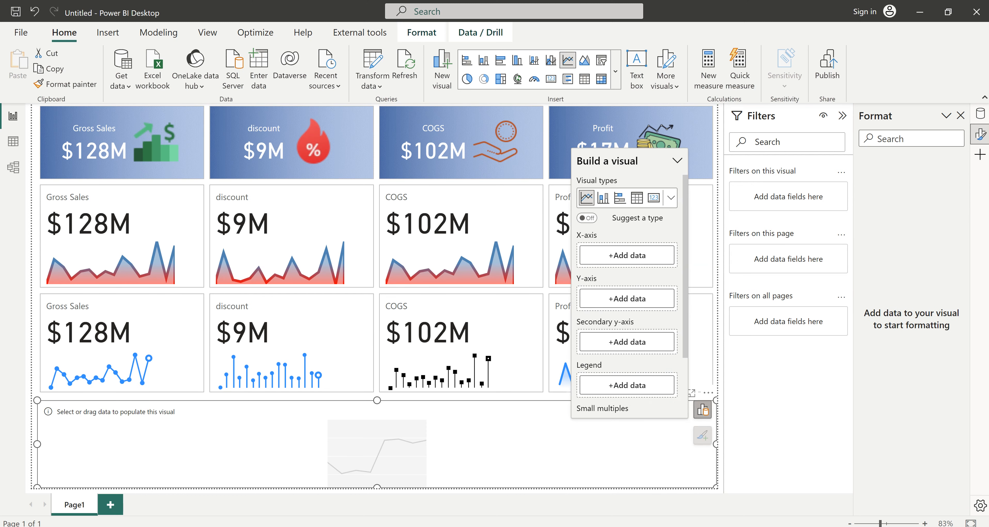
left_click(980, 113)
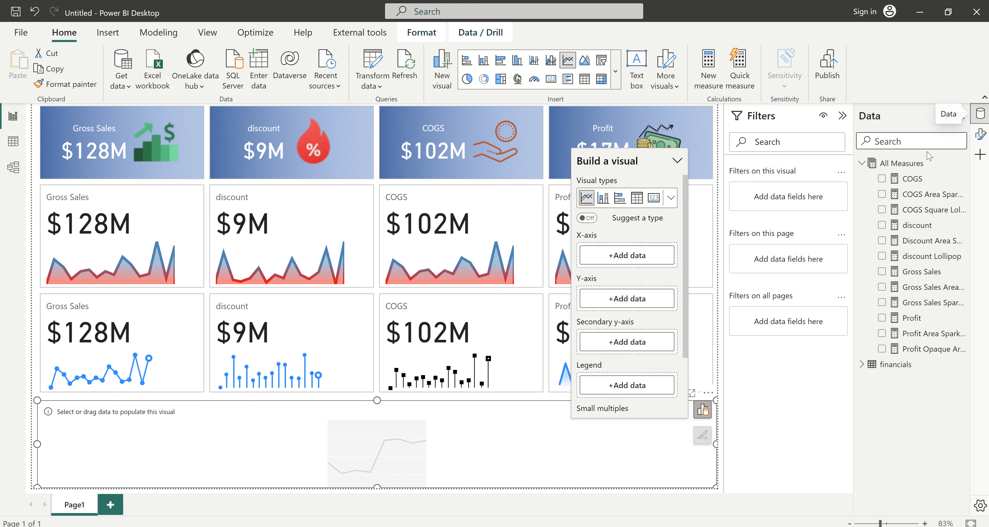
left_click(881, 271)
Step: Sort the Month Name column of the financials table by Month Number and add it as the line chart's X-axis
left_click(880, 363)
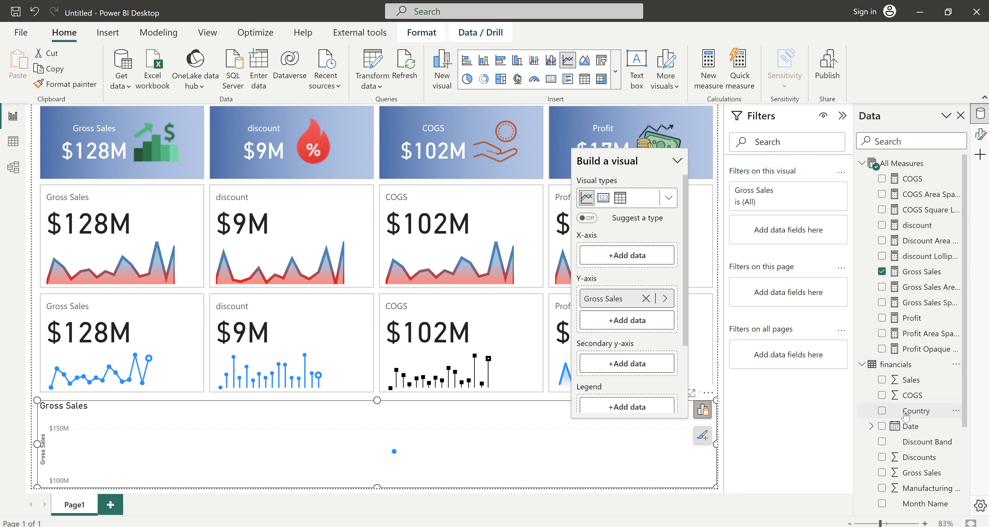
scroll(906, 414, "down", 3)
left_click(923, 394)
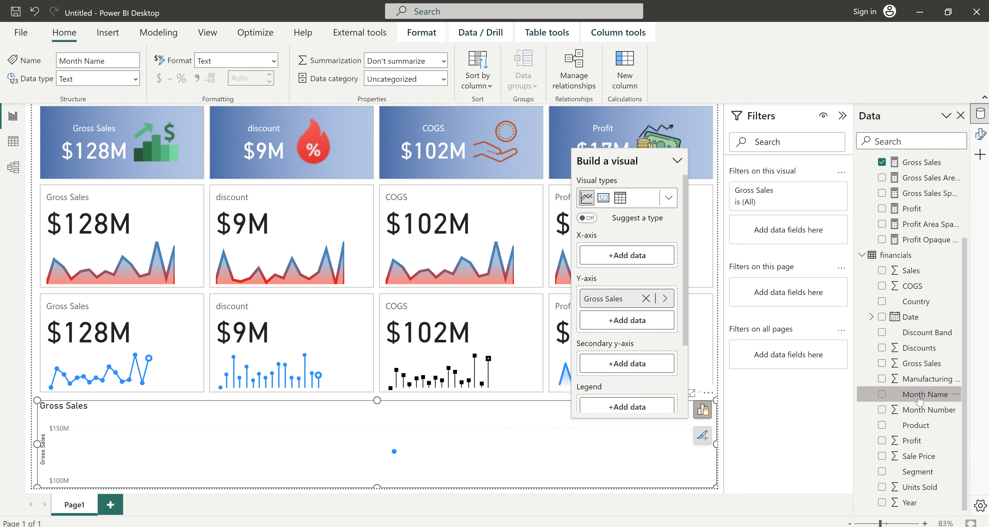
left_click(523, 82)
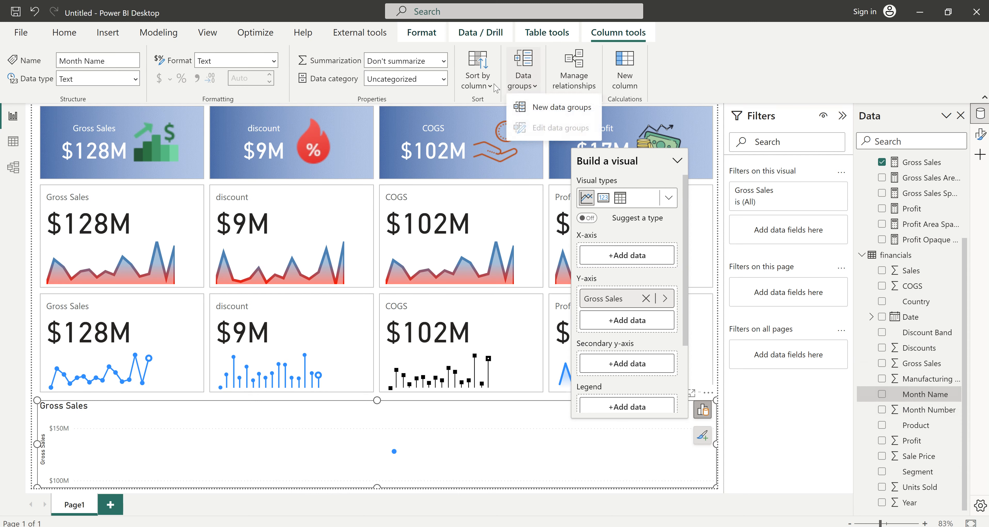
left_click(486, 85)
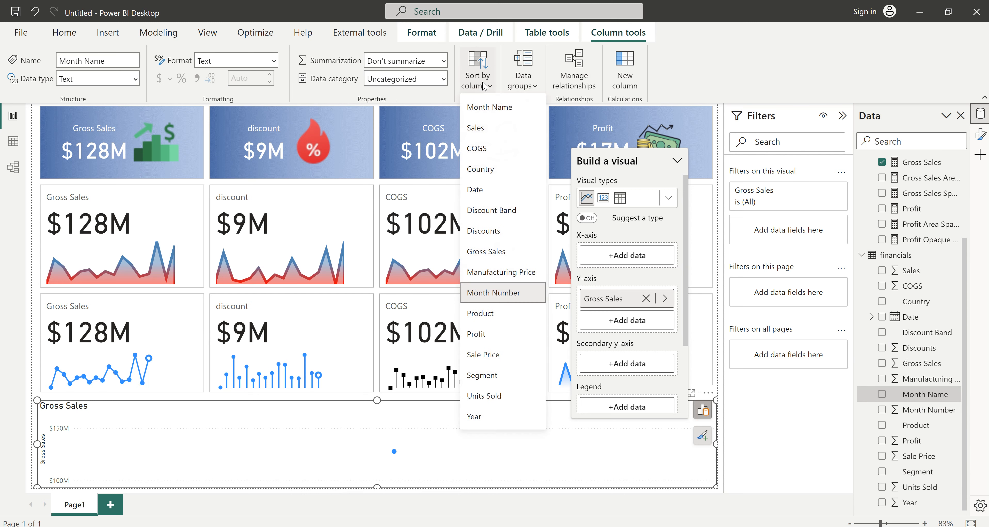
left_click(495, 292)
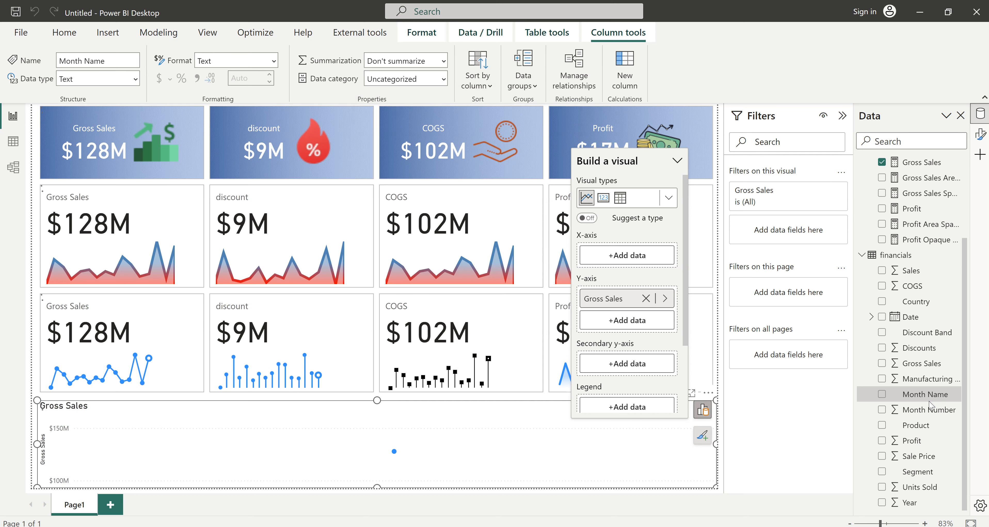
left_click(881, 394)
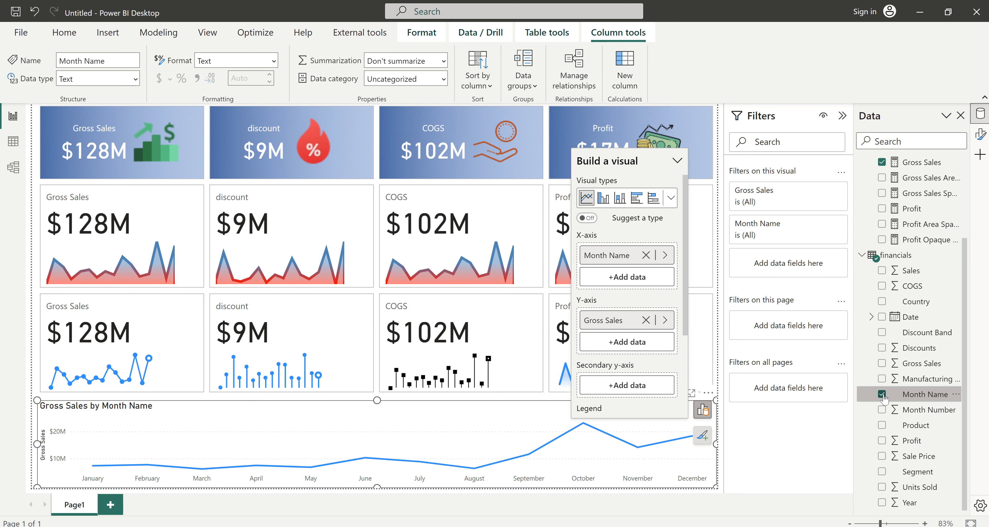
Step: Try the Smooth line type and markers on the Gross Sales line chart
left_click(981, 136)
scroll(877, 316, "down", 3)
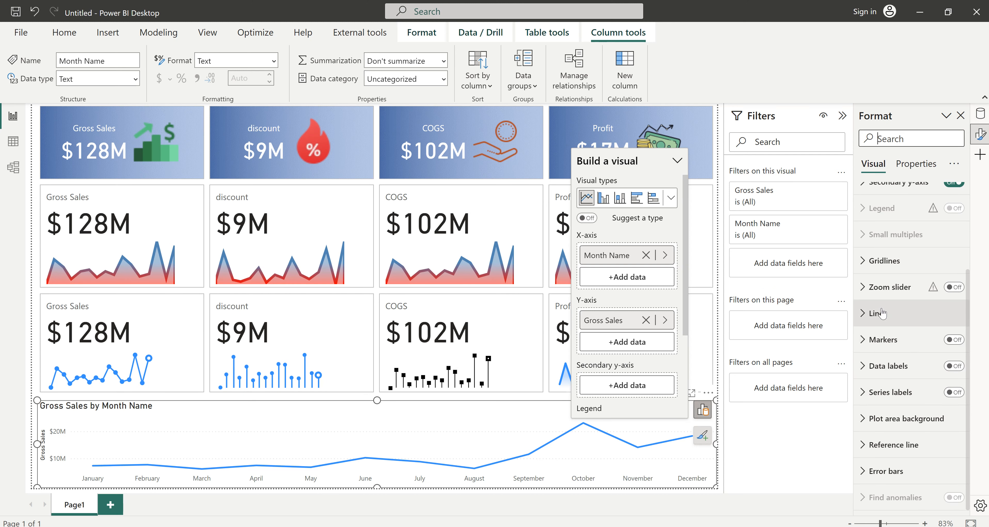
left_click(877, 314)
scroll(887, 334, "down", 4)
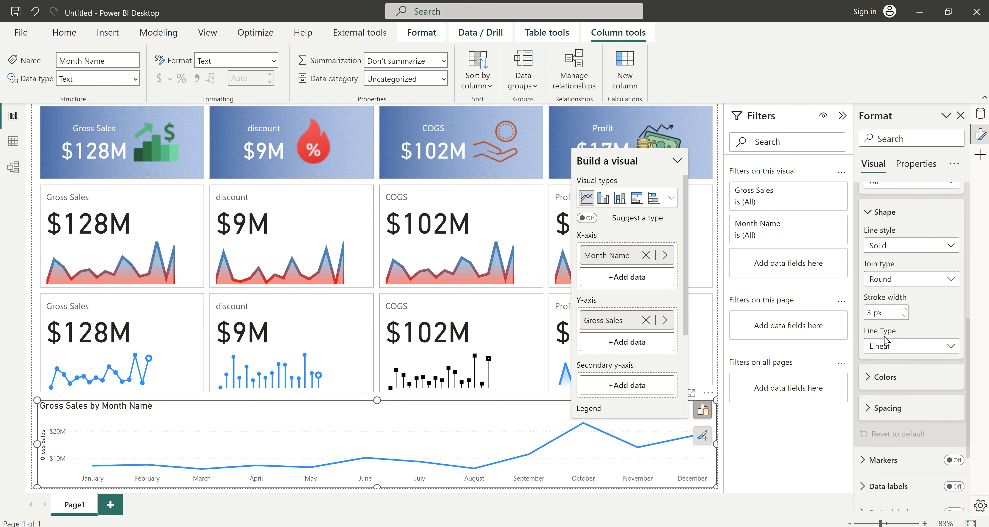
left_click(896, 350)
left_click(888, 377)
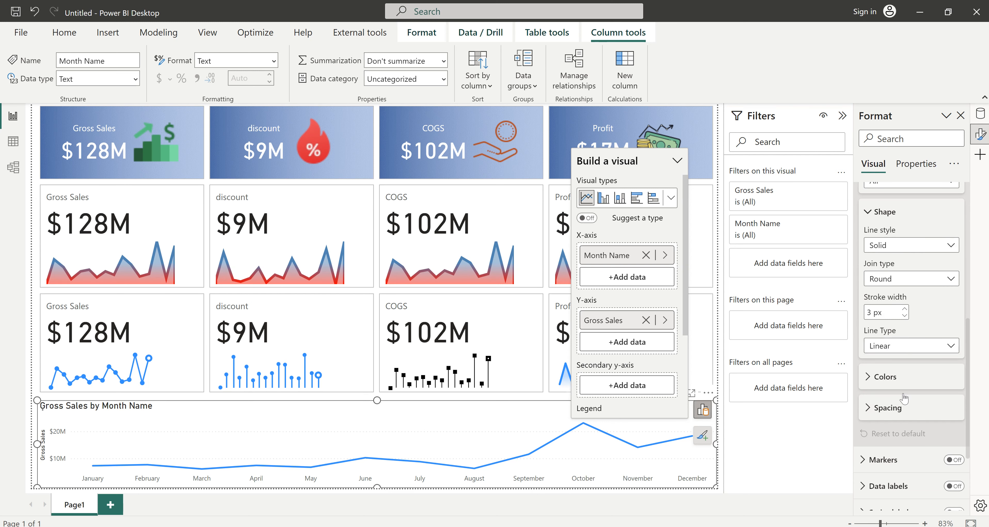
scroll(916, 452, "down", 3)
left_click(954, 361)
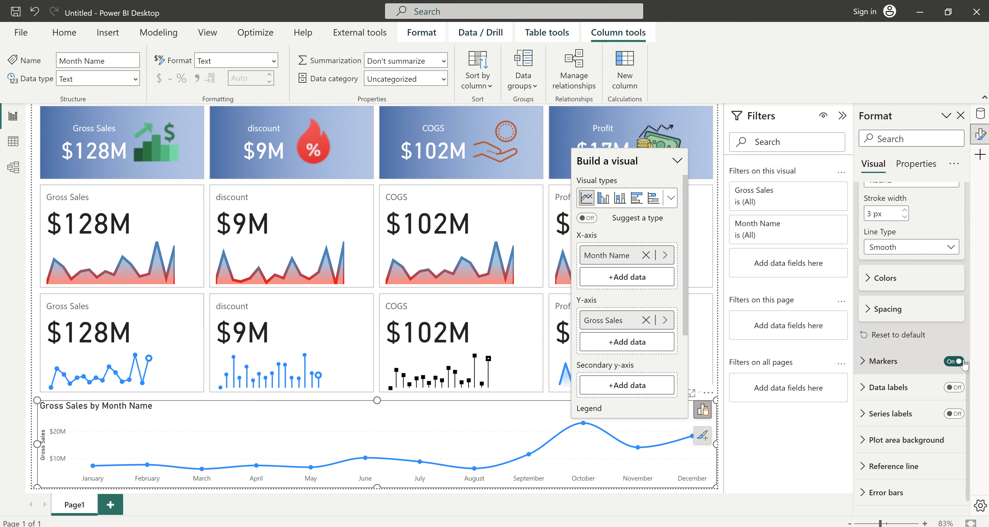
left_click(949, 366)
Step: Turn on data labels for the line chart and set their minimum label offset to 62
left_click(954, 389)
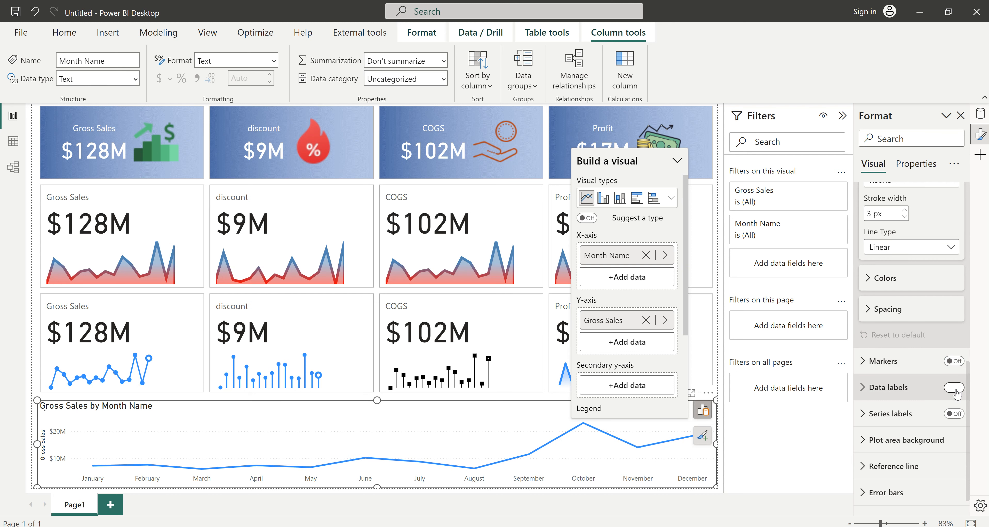
left_click(868, 389)
scroll(888, 422, "down", 5)
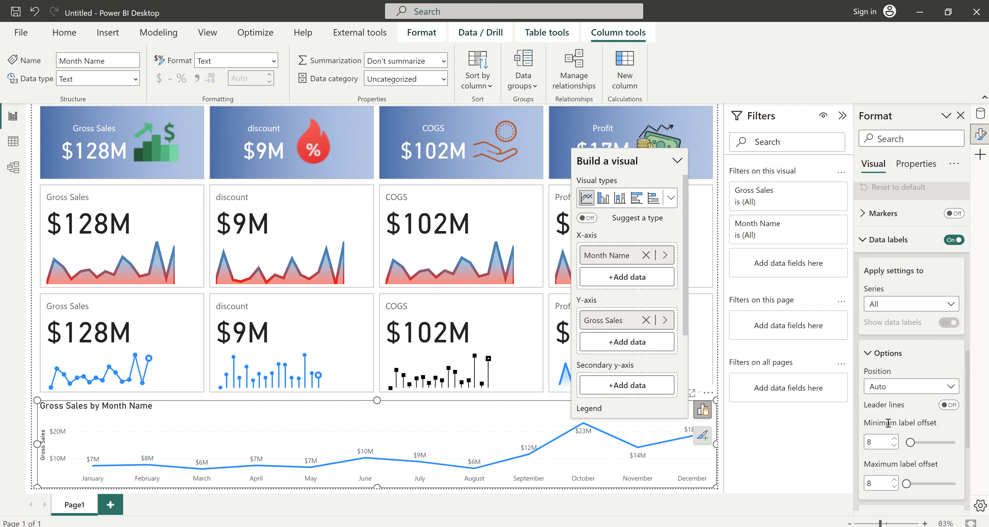
left_click_drag(911, 345, 935, 345)
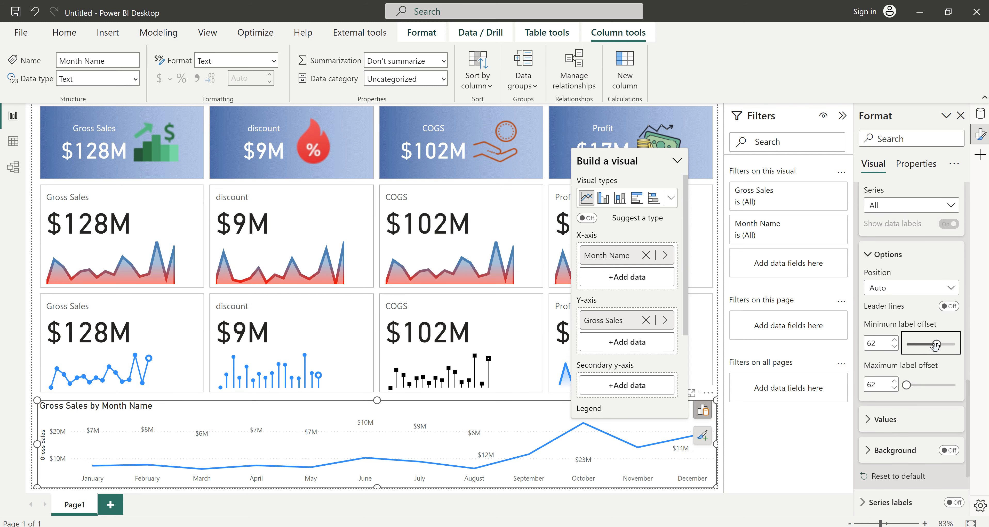
Step: Set the line type of the Gross Sales line chart to Smooth
scroll(905, 365, "up", 10)
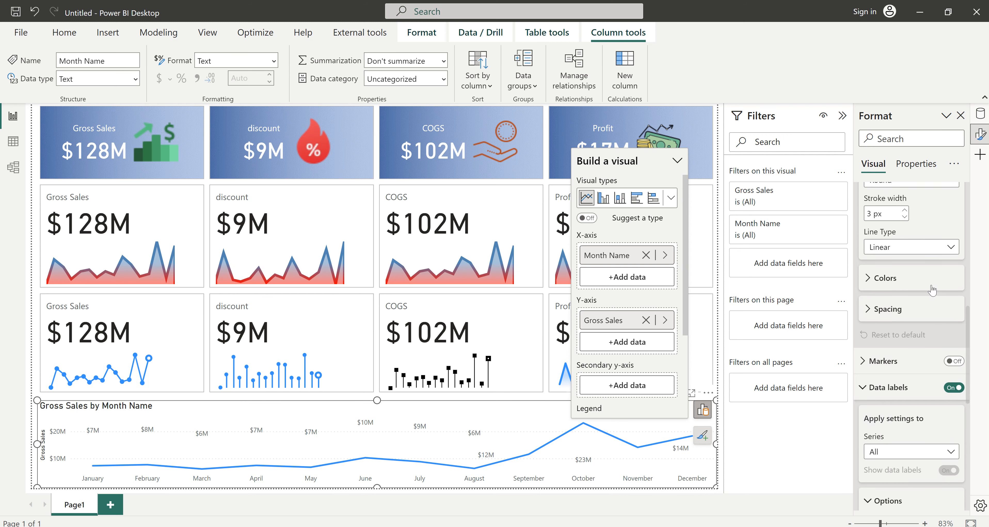
left_click(902, 345)
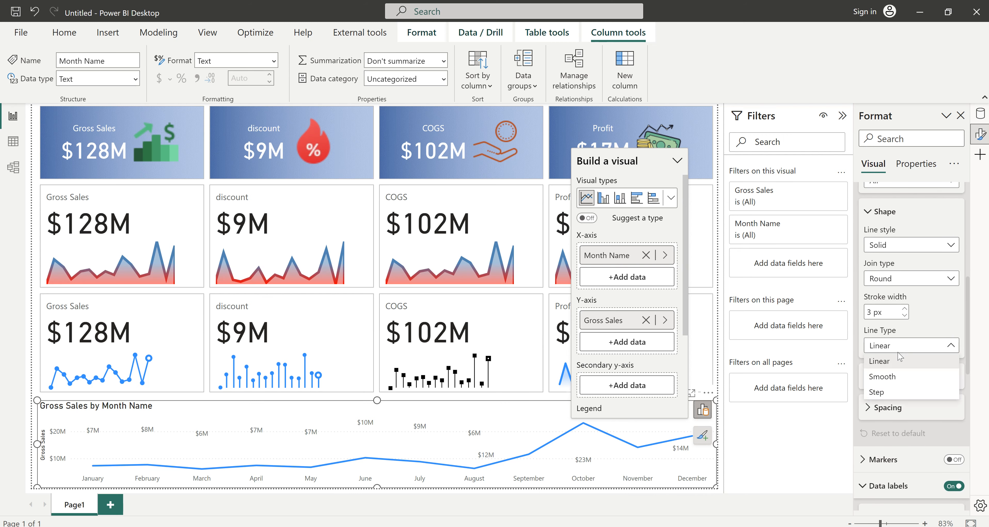
left_click(887, 380)
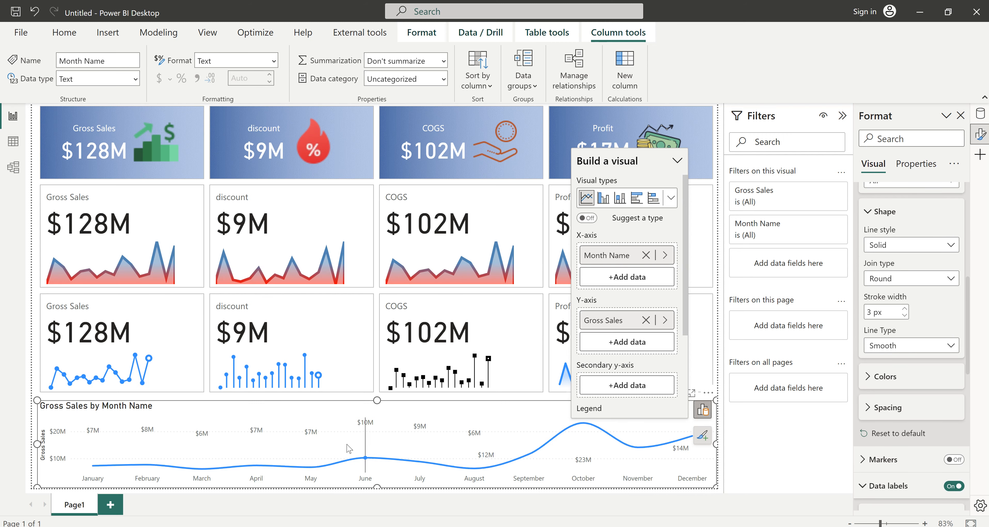
Step: Adjust the line chart's data label offsets to a minimum of 26 and a maximum of 64
scroll(916, 372, "down", 8)
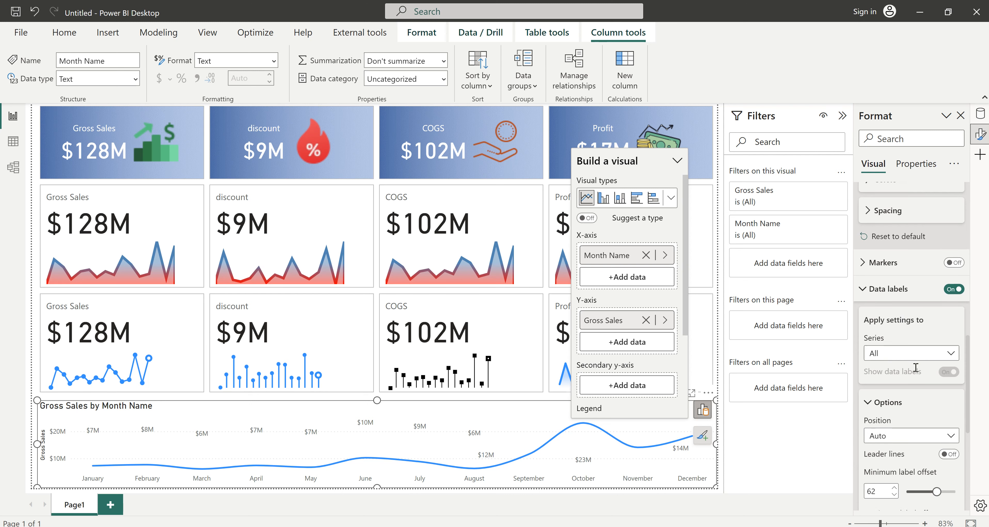
left_click_drag(906, 385, 935, 385)
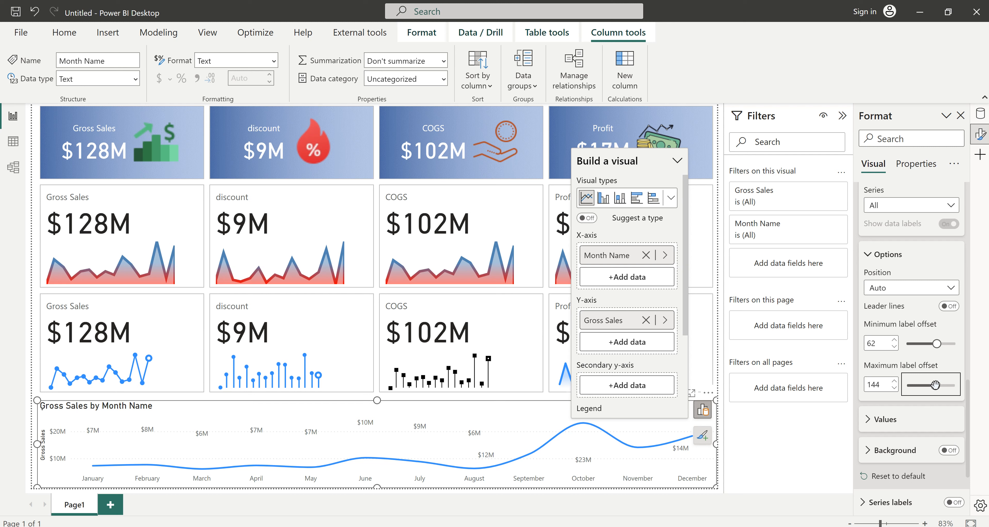
left_click_drag(937, 345, 914, 345)
left_click_drag(941, 383, 928, 389)
left_click_drag(912, 344, 924, 345)
scroll(930, 349, "up", 5)
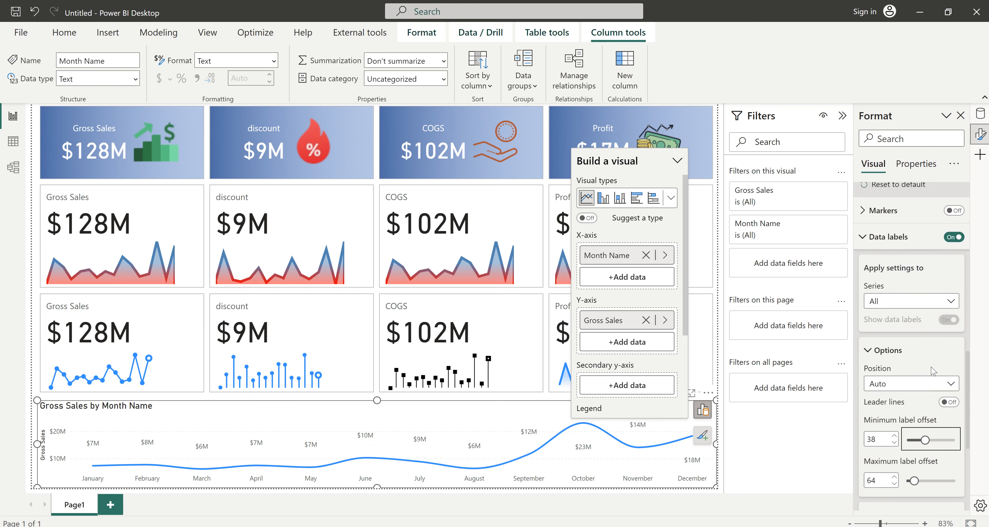
scroll(936, 352, "down", 8)
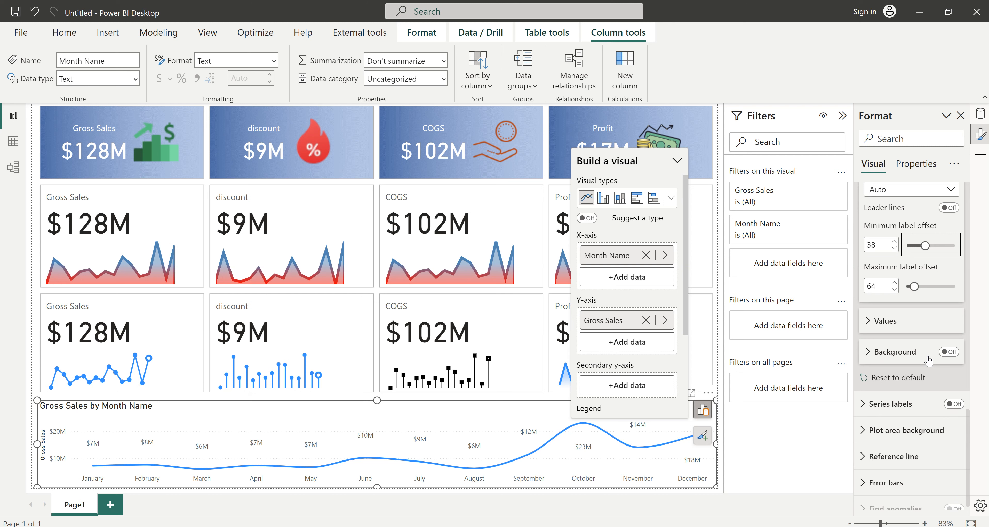
scroll(928, 360, "up", 2)
left_click_drag(921, 294, 918, 295)
left_click(885, 370)
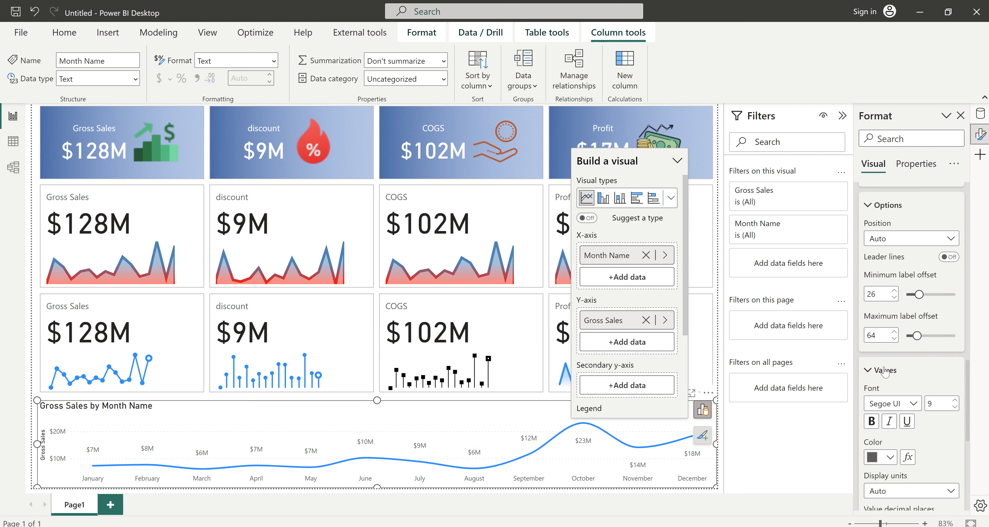
scroll(885, 371, "down", 6)
scroll(885, 371, "up", 8)
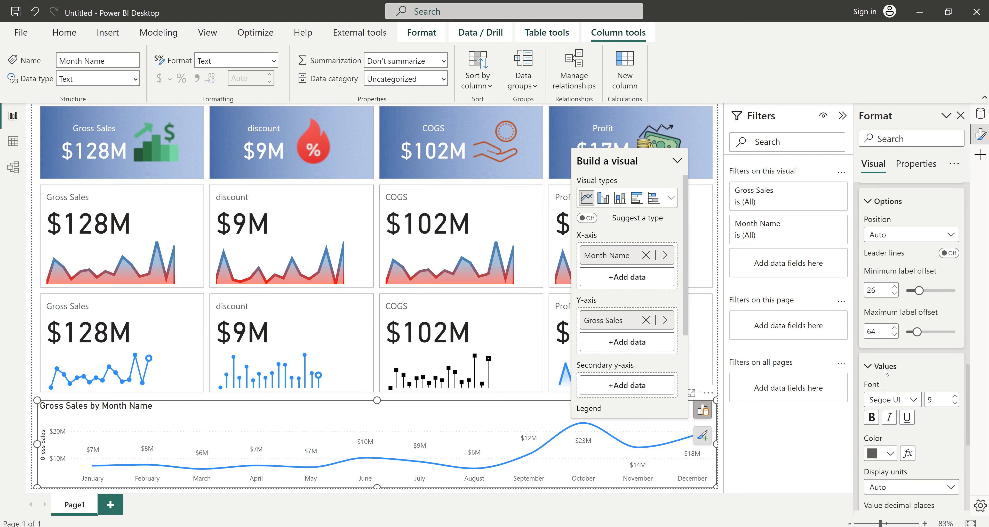
left_click(879, 421)
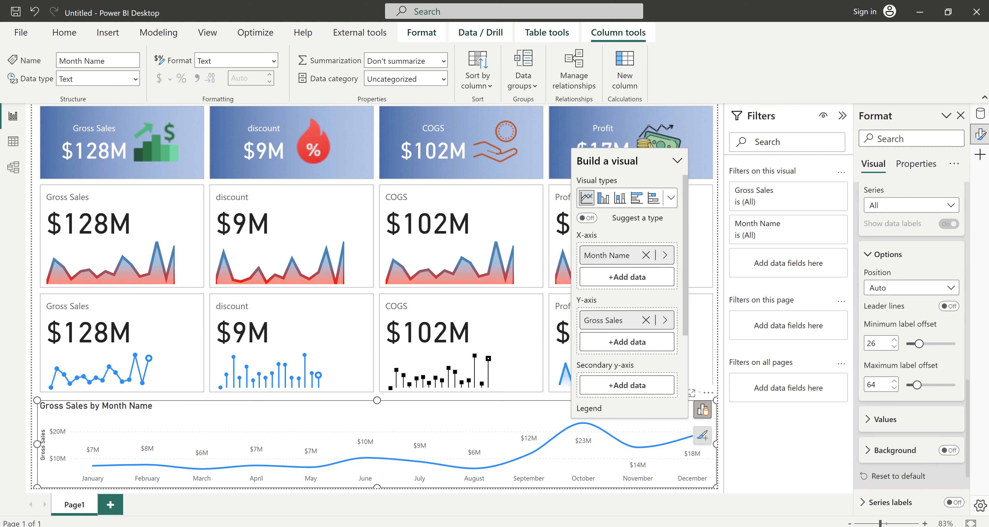
Step: Turn on leader lines for the data labels and set the label offsets to a minimum of 46 and a maximum of 95
scroll(953, 286, "down", 1)
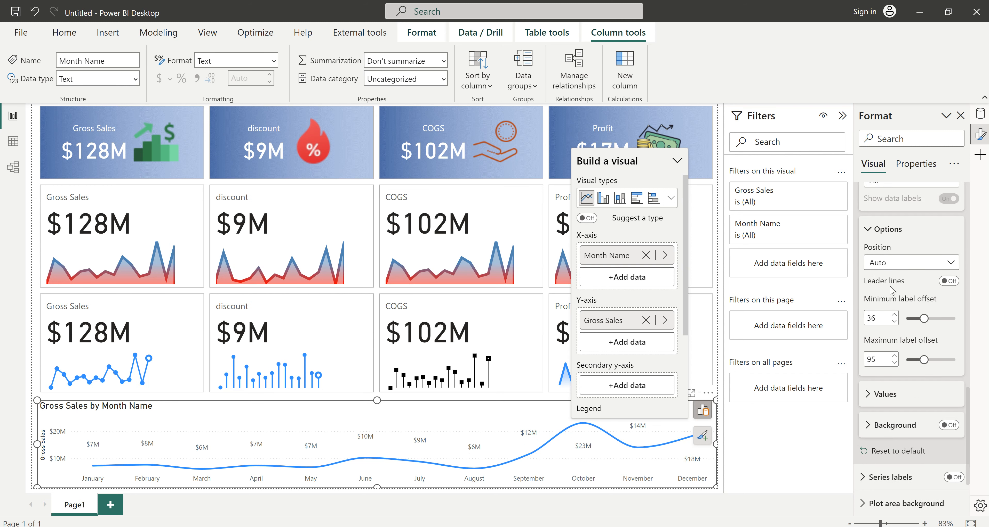
left_click(952, 286)
left_click_drag(923, 319, 929, 320)
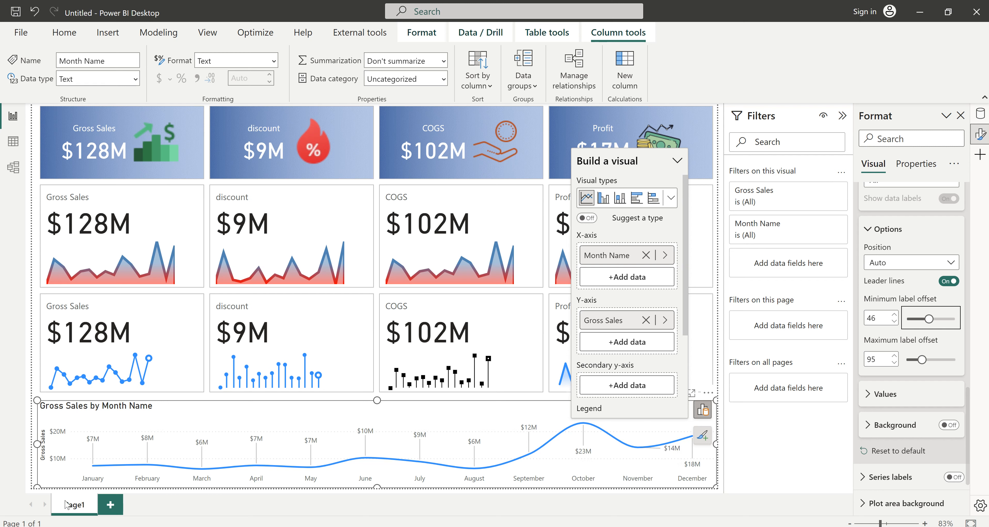
Step: Rename the report page as Dashboard followed by the red envelope emoji
double_click(75, 505)
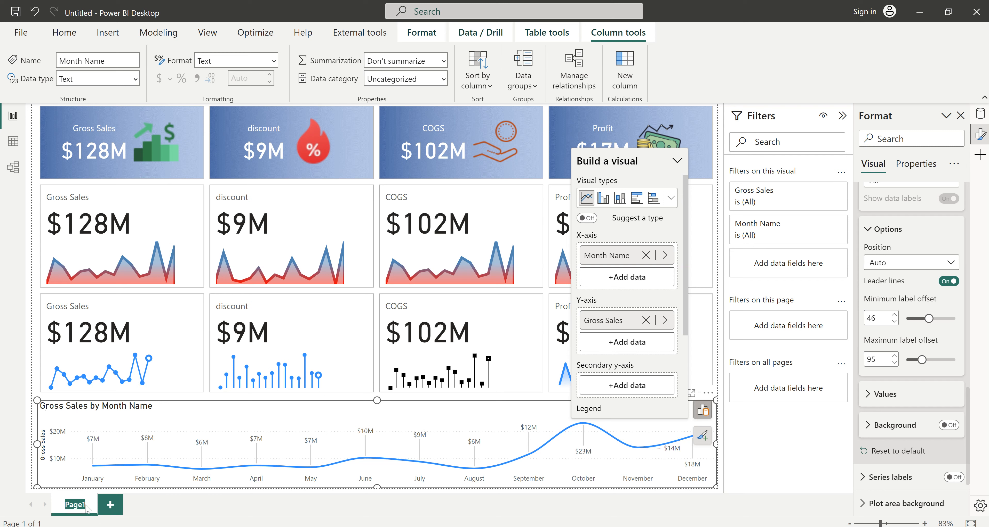
type("Das")
type("hboard")
key("super+period")
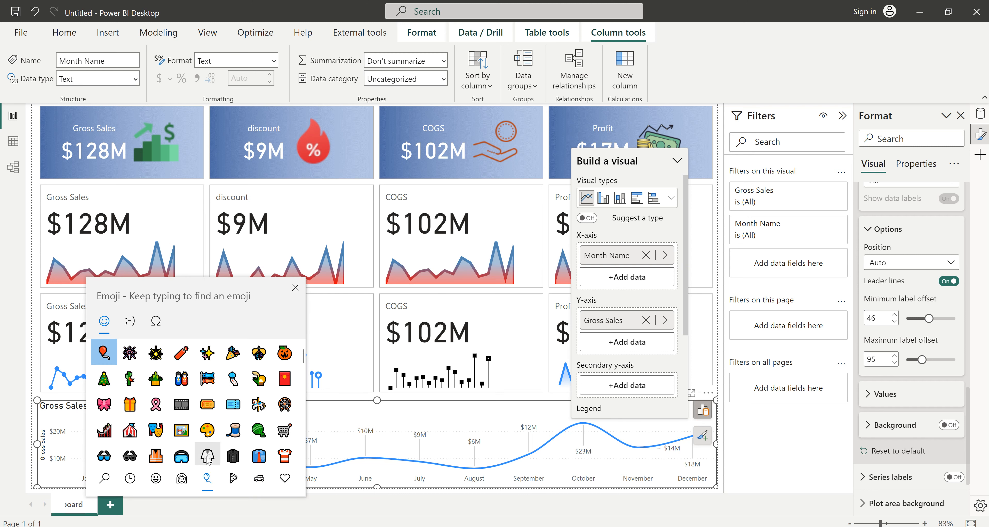
left_click(284, 379)
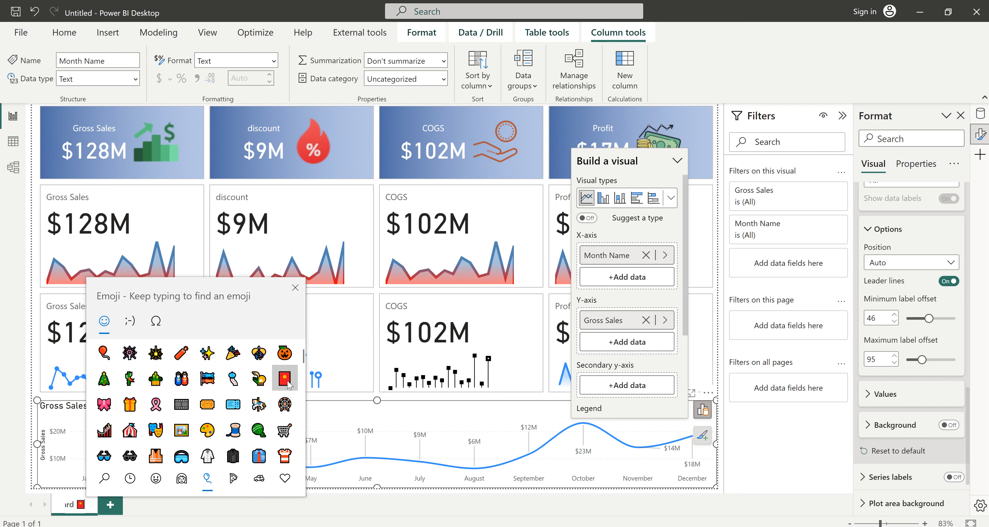
left_click(148, 502)
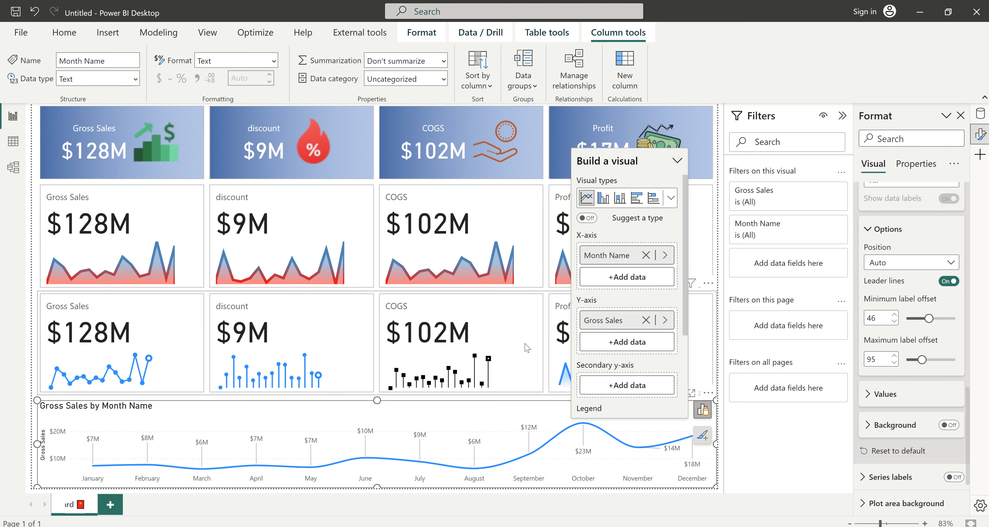
Step: Set the shape of the second-row cards to Rounded Rectangle
left_click(313, 240)
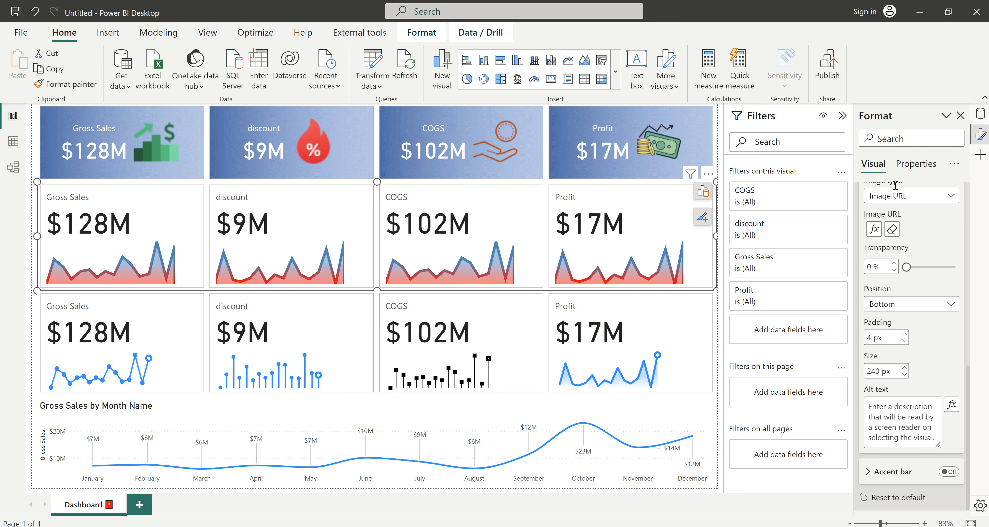
scroll(883, 307, "up", 10)
left_click(884, 307)
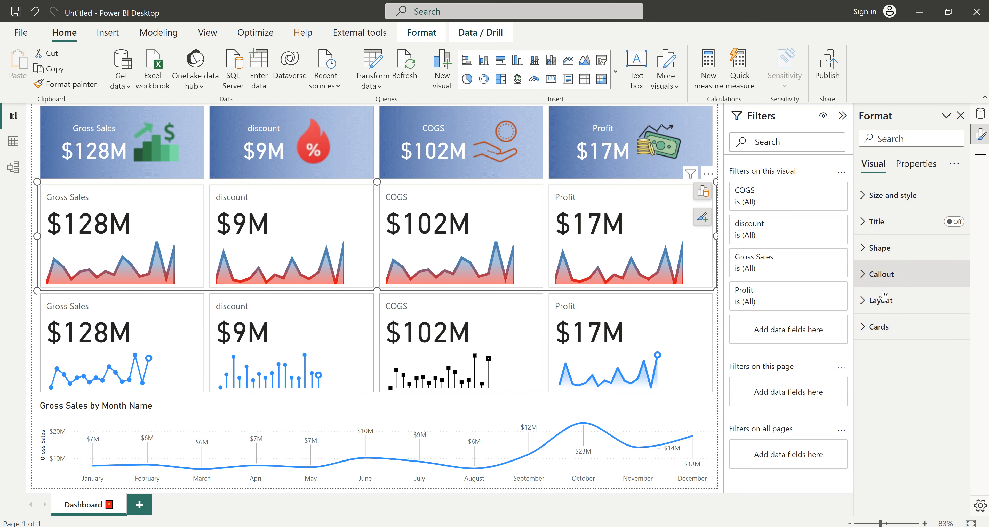
left_click(884, 250)
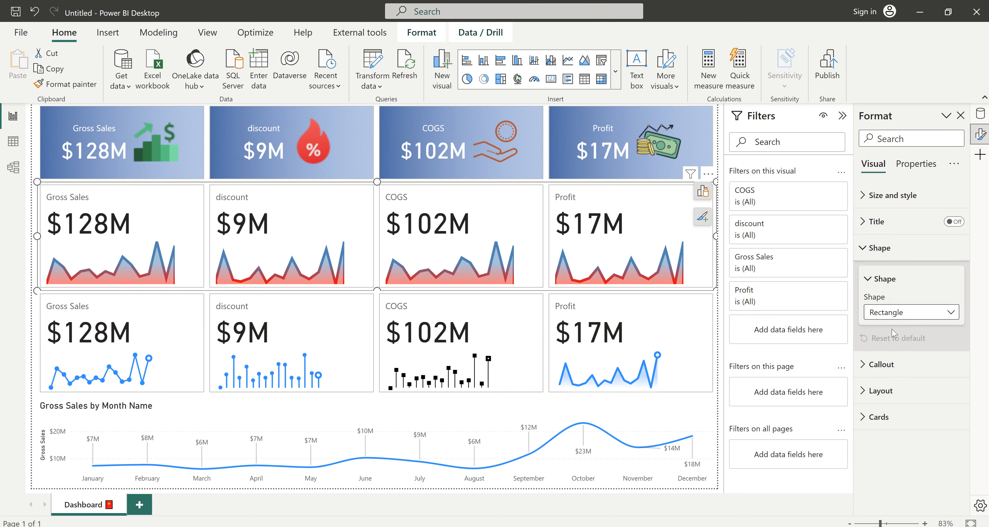
left_click(910, 313)
left_click(904, 343)
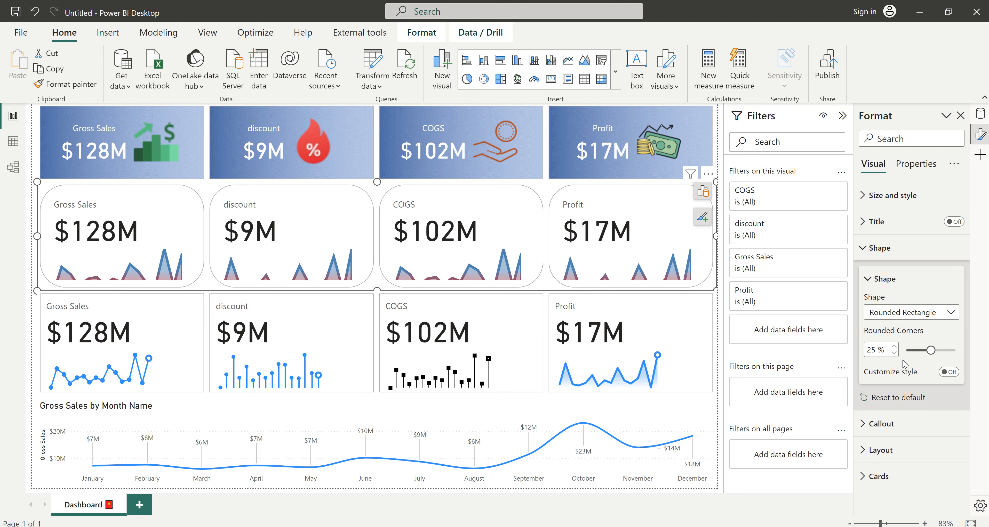
Step: Customize the second-row cards' corners individually, with the top left corner at 10 % and the bottom right corner at 17 %
left_click(950, 372)
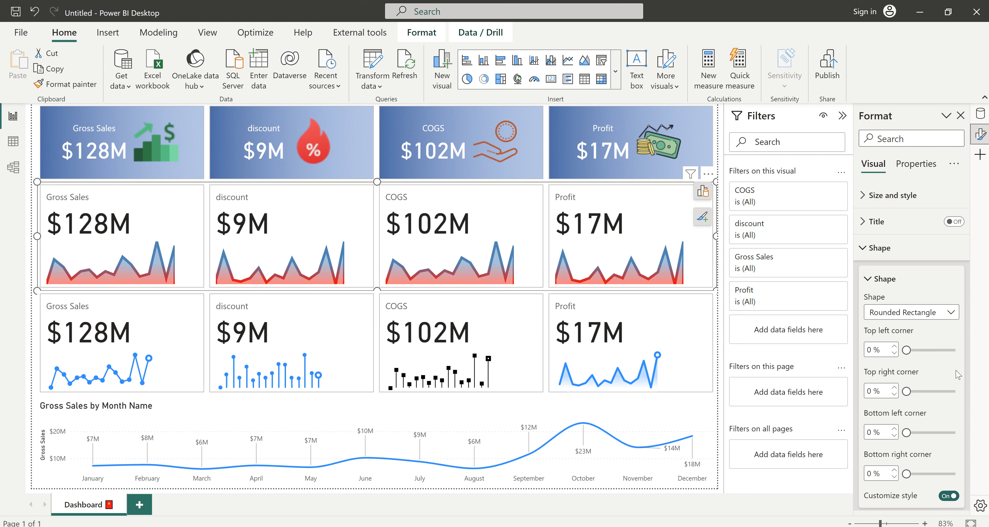
left_click(907, 351)
left_click_drag(907, 351, 914, 353)
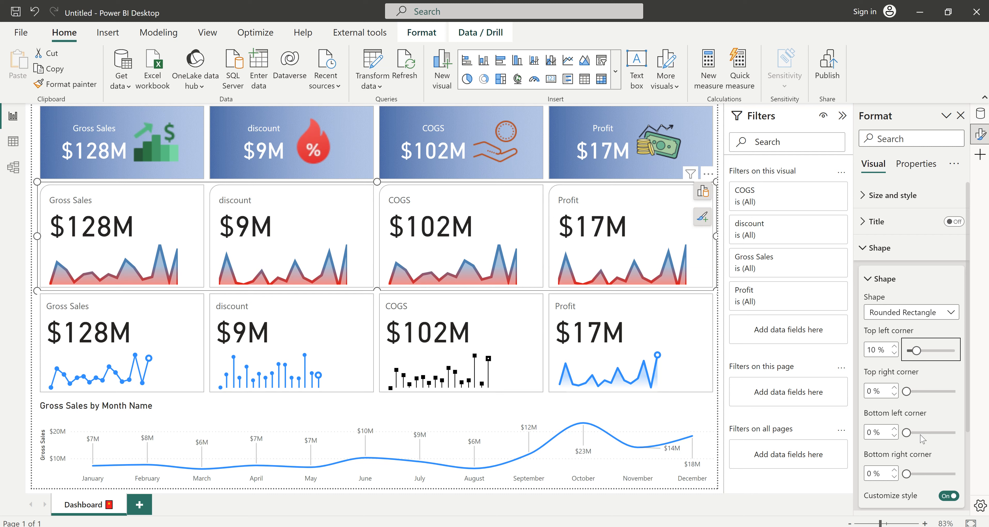
scroll(931, 467, "down", 1)
left_click_drag(907, 425, 923, 426)
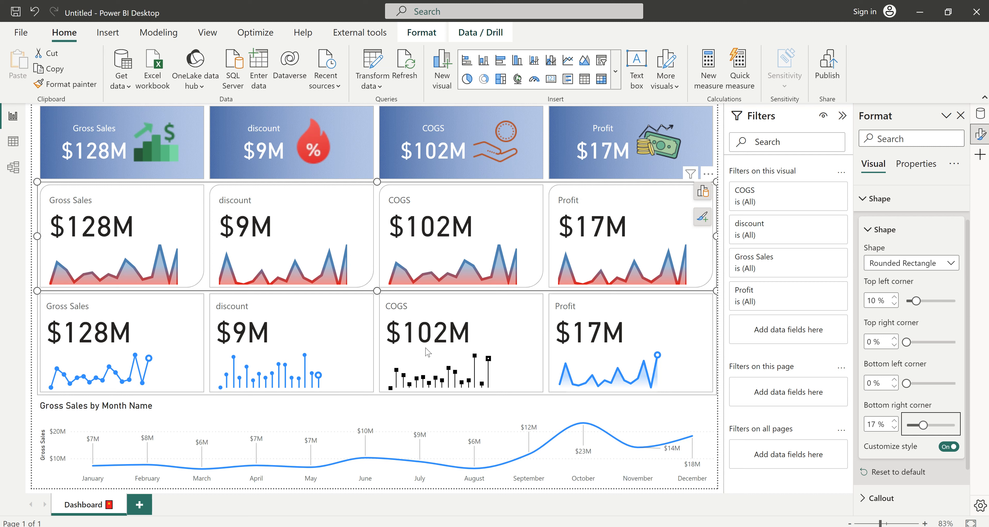